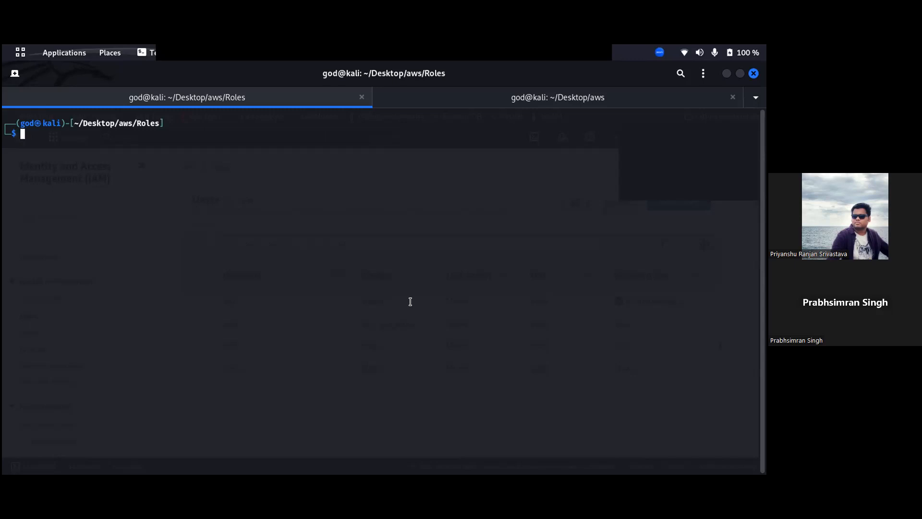
Step: Open 1.jpeg with eog, advance to the 2.jpeg slide on managed versus inline policies, and reposition the viewer window
type("eog")
key("Right")
key("Return")
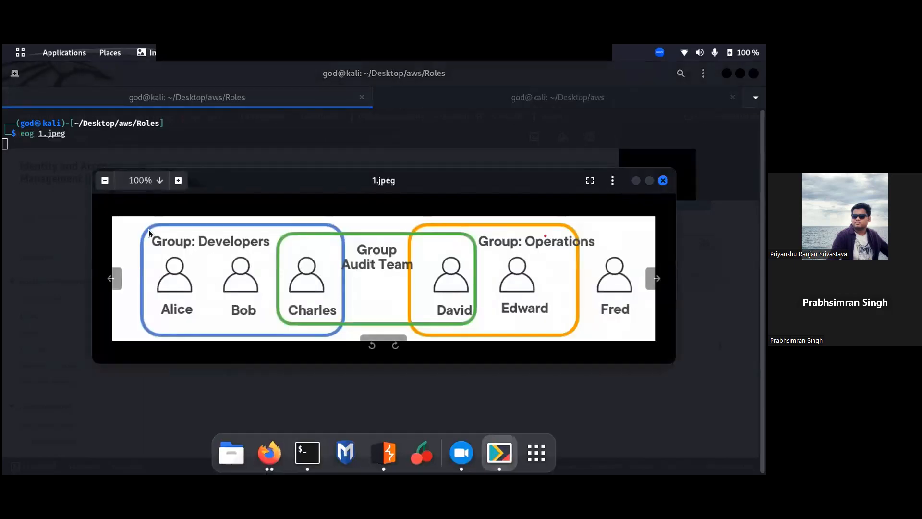
left_click(657, 279)
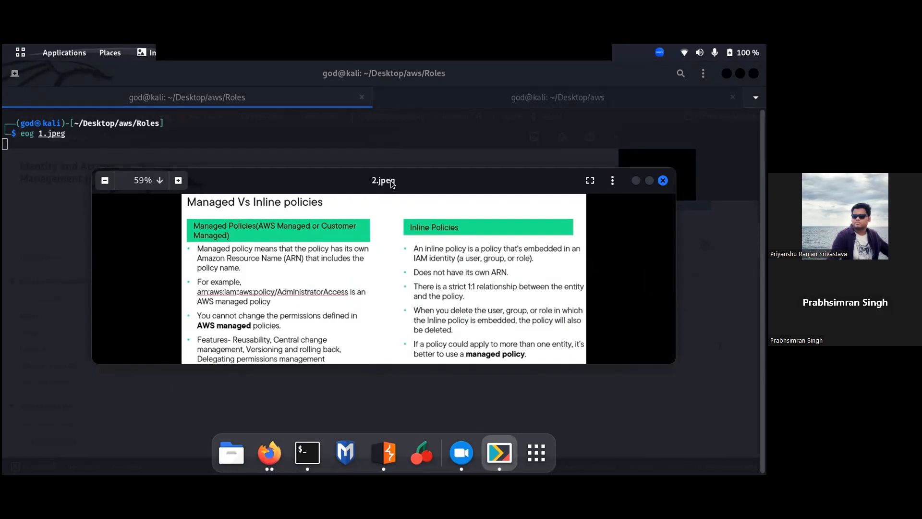
left_click_drag(336, 211, 221, 247)
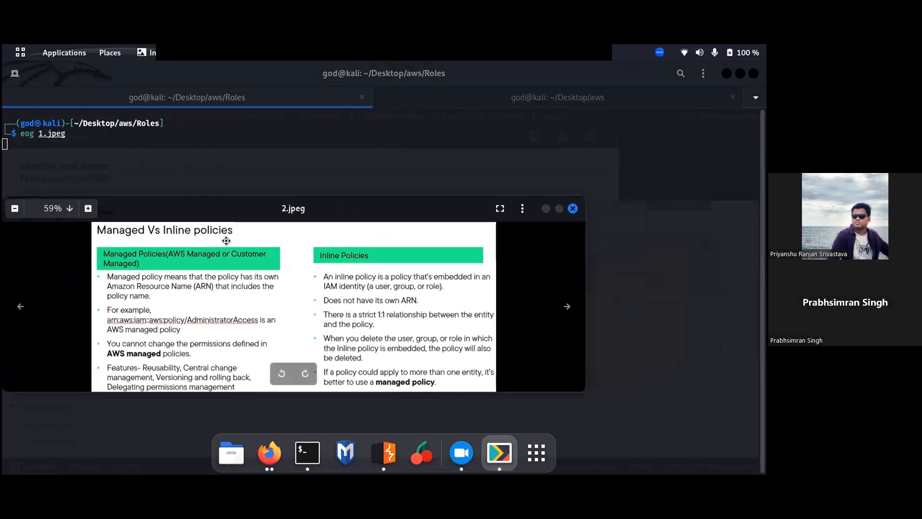
left_click_drag(308, 235, 357, 203)
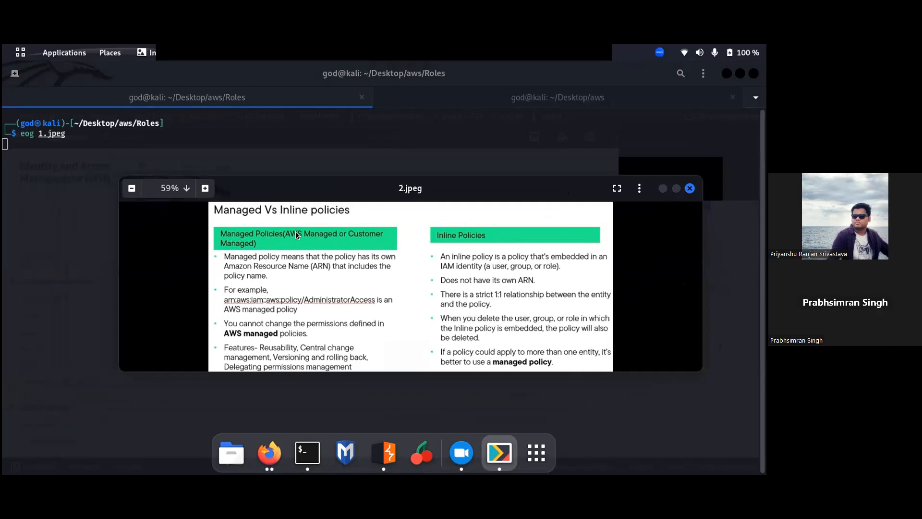
Step: Switch to Firefox, list the IAM policies, select create_user_policy, and widen the Type column to compare with the managed policies slide
left_click(269, 453)
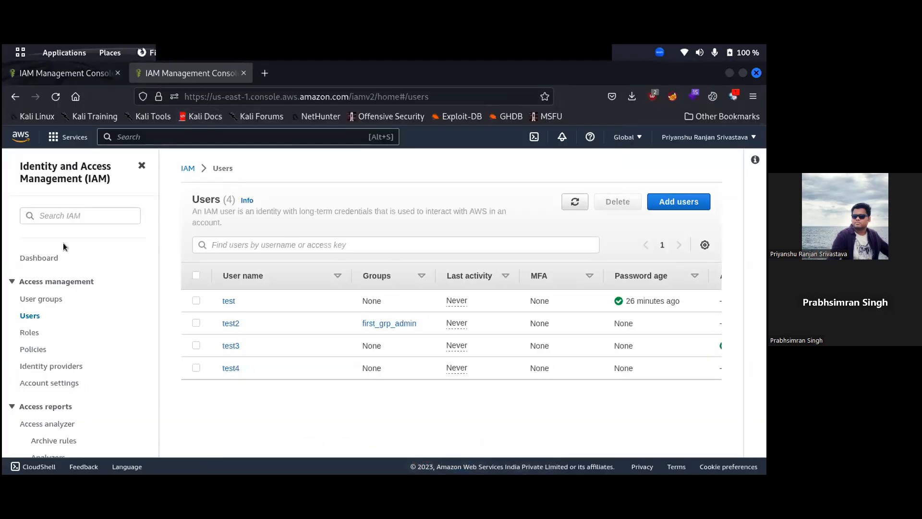
left_click(32, 349)
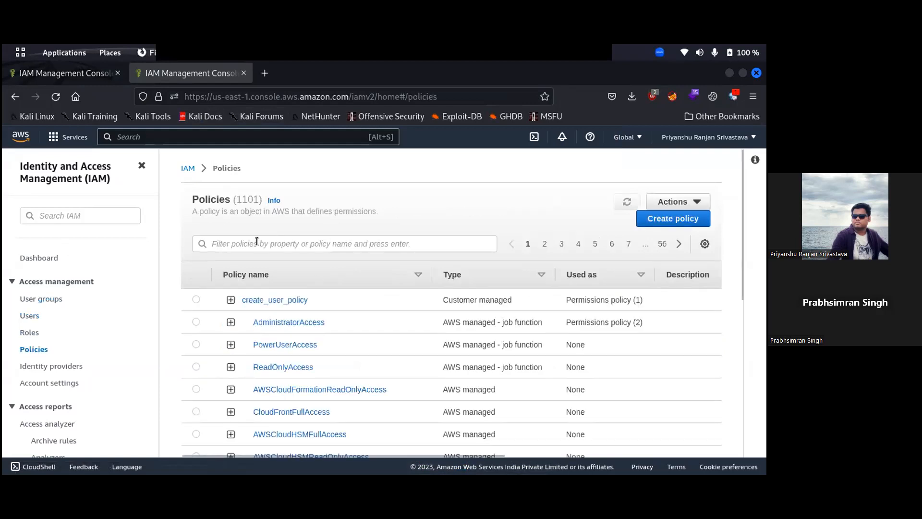
scroll(271, 288, "down", 2)
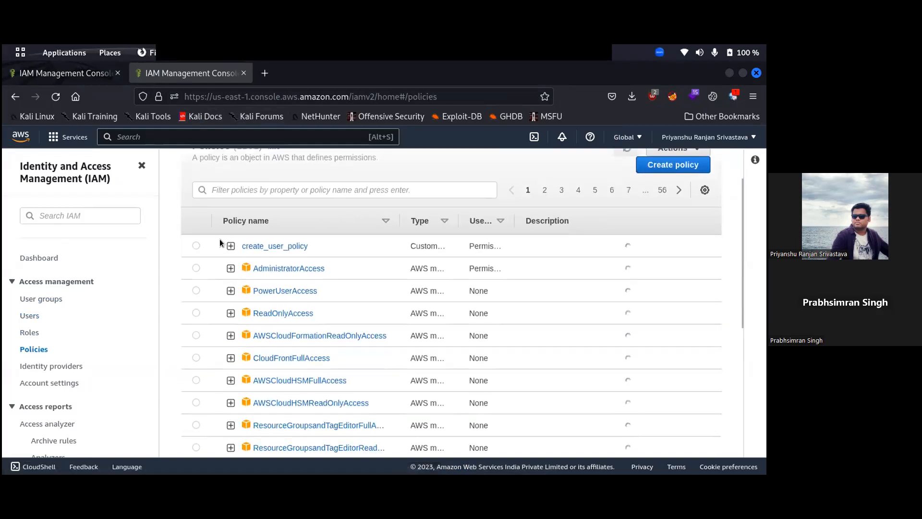
left_click(195, 246)
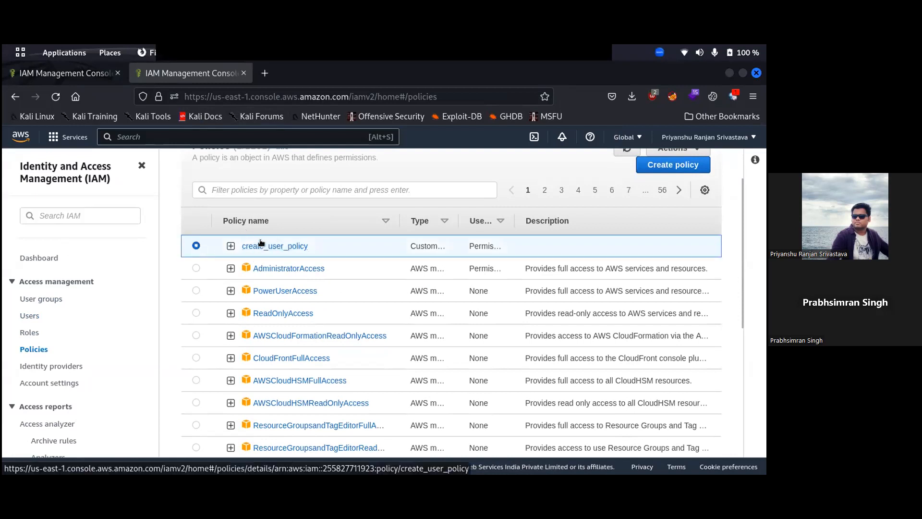
left_click_drag(459, 220, 529, 220)
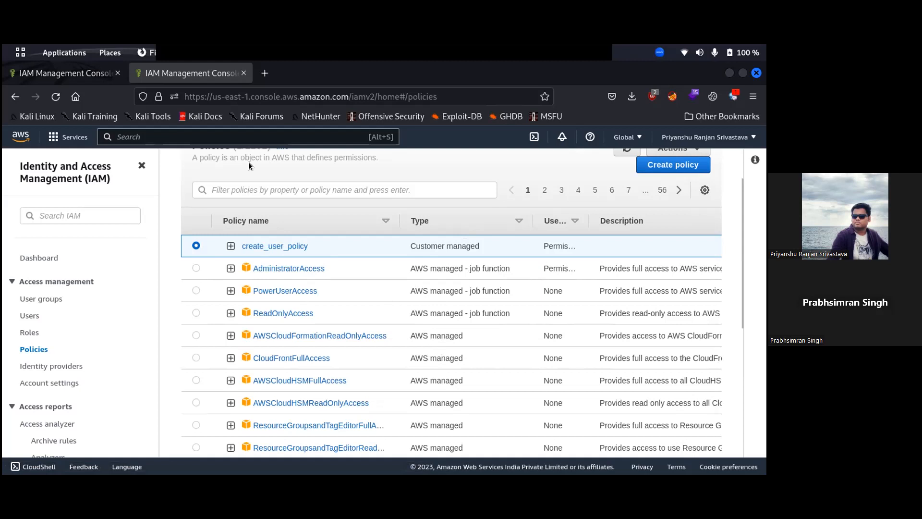
key("alt+Tab")
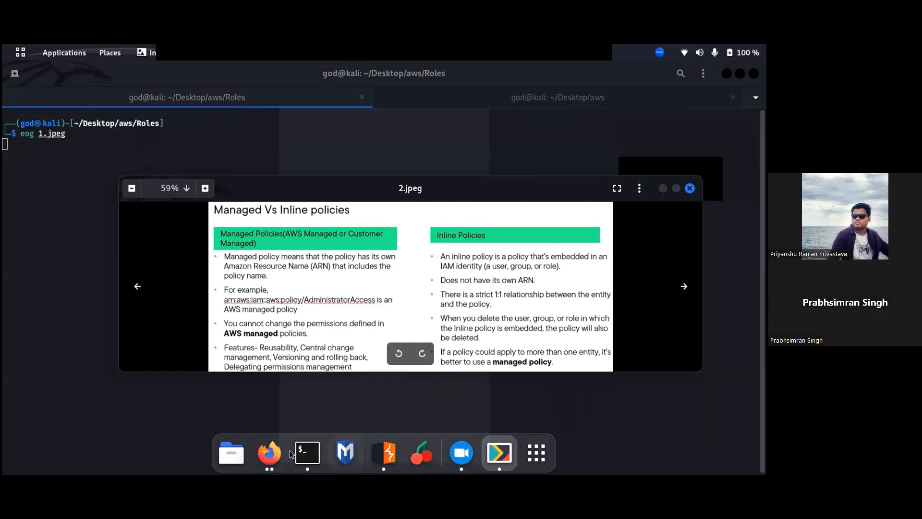
left_click(268, 452)
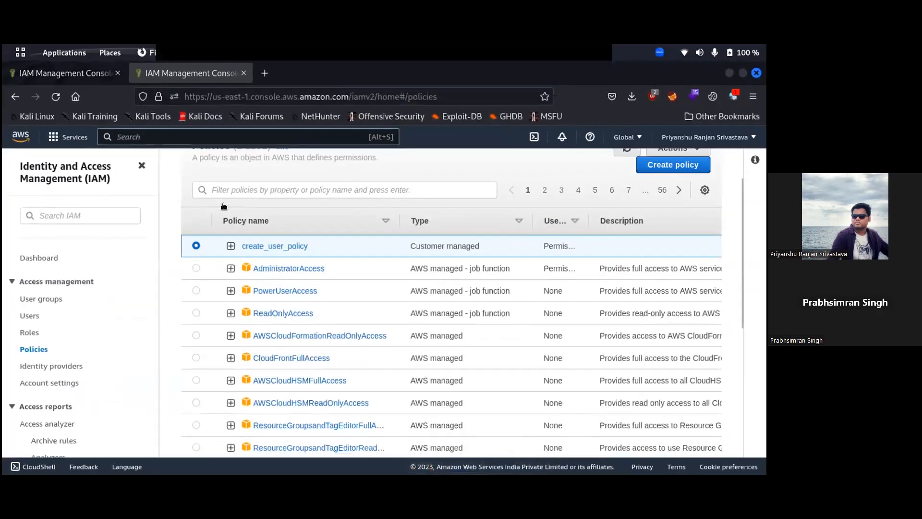
Step: Start creating an inline policy for the IAM user test4 and bring up the service choices in the visual editor
left_click(35, 318)
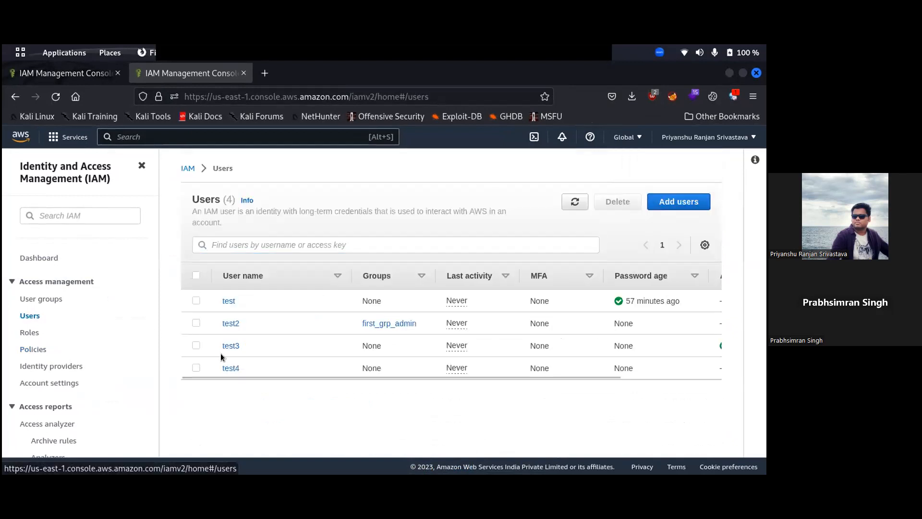
left_click(232, 368)
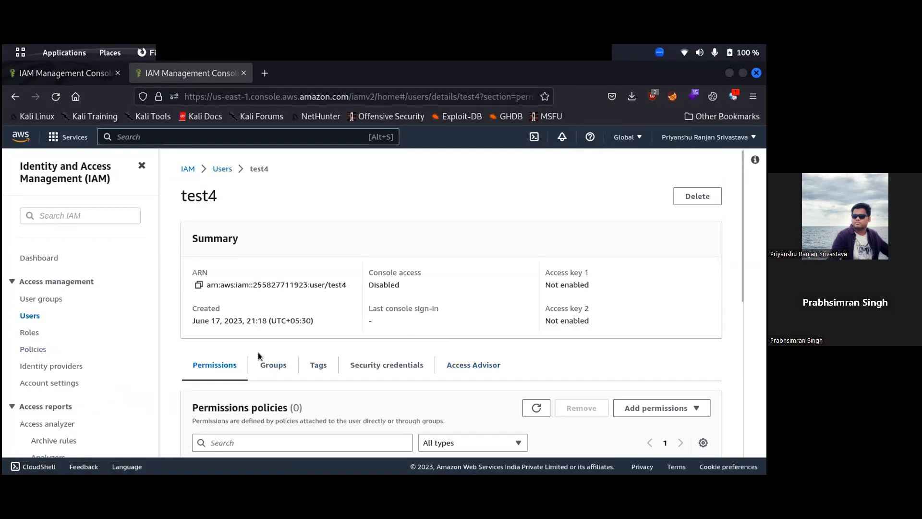
scroll(365, 279, "down", 3)
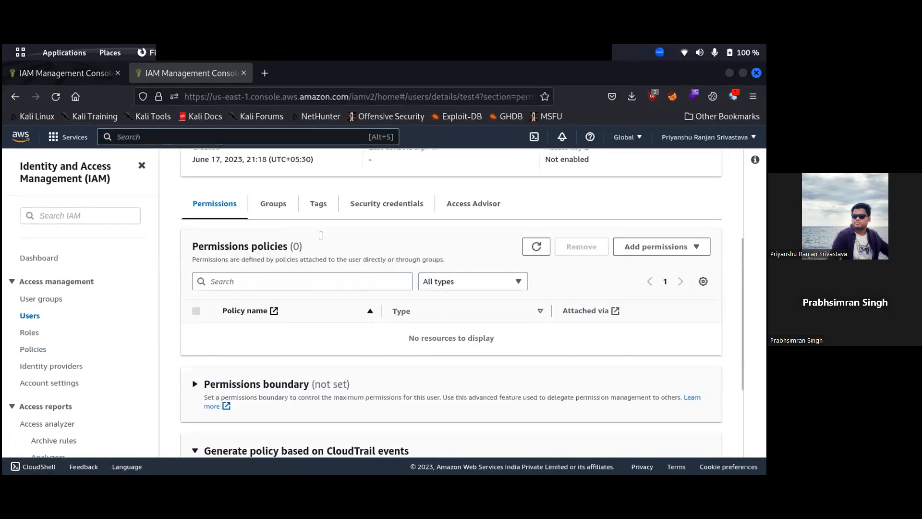
scroll(300, 260, "up", 3)
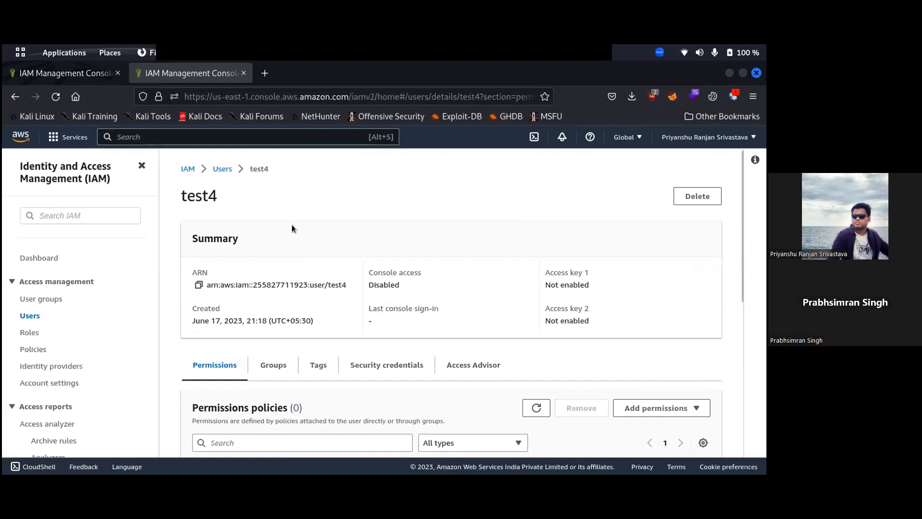
scroll(363, 316, "down", 2)
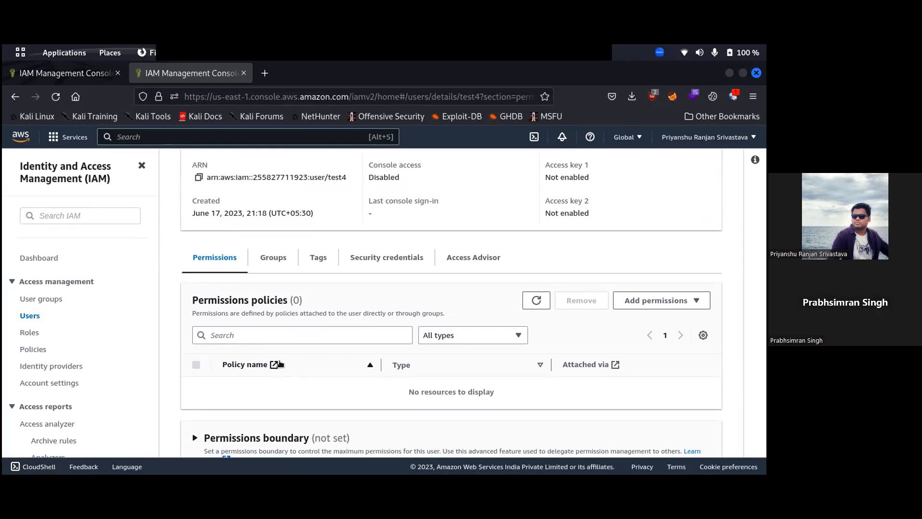
left_click(655, 300)
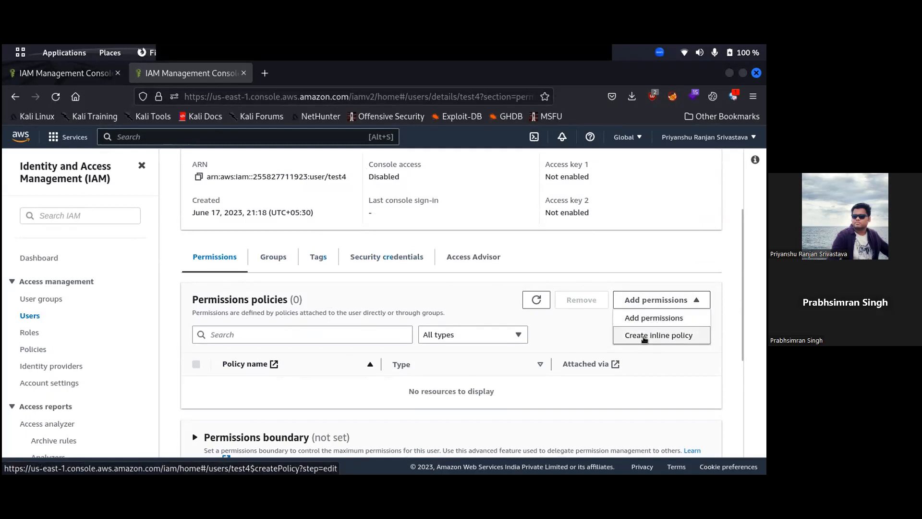
left_click(647, 338)
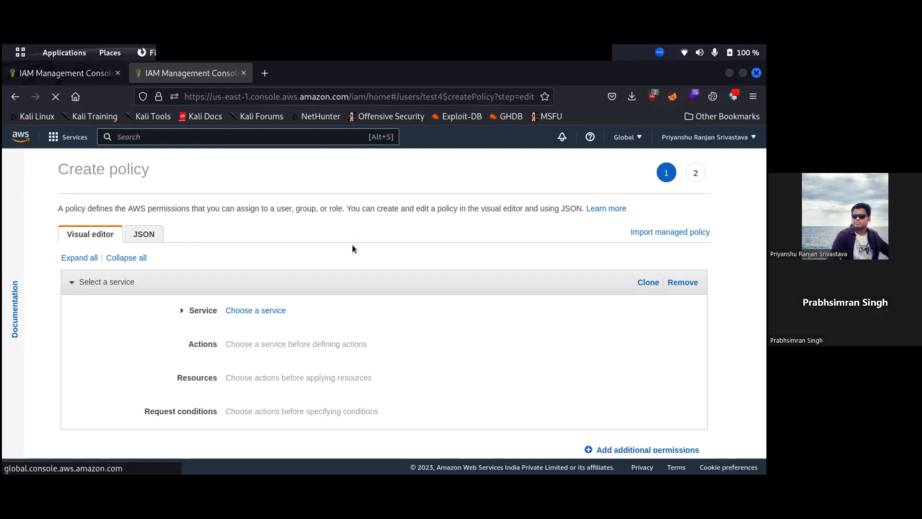
left_click(272, 309)
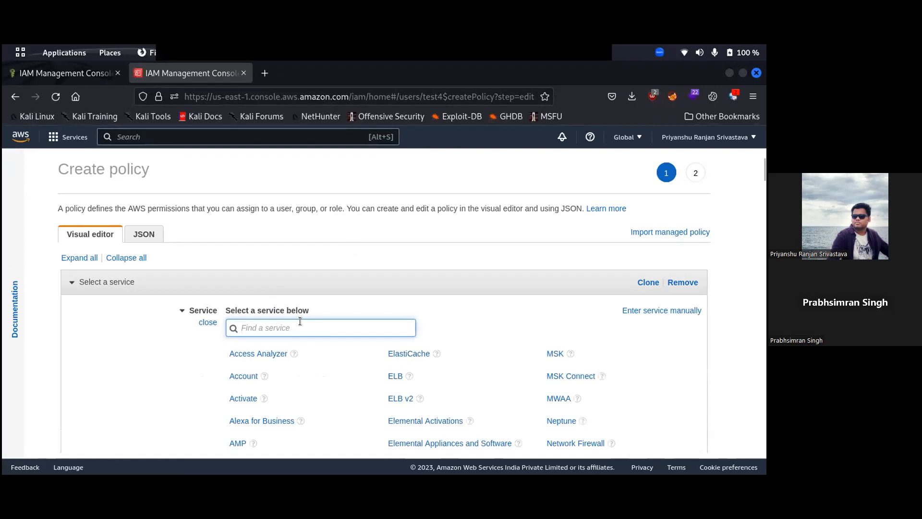
Step: Try to find a service for the inline policy by searching for admin, and clear the search
type("admin")
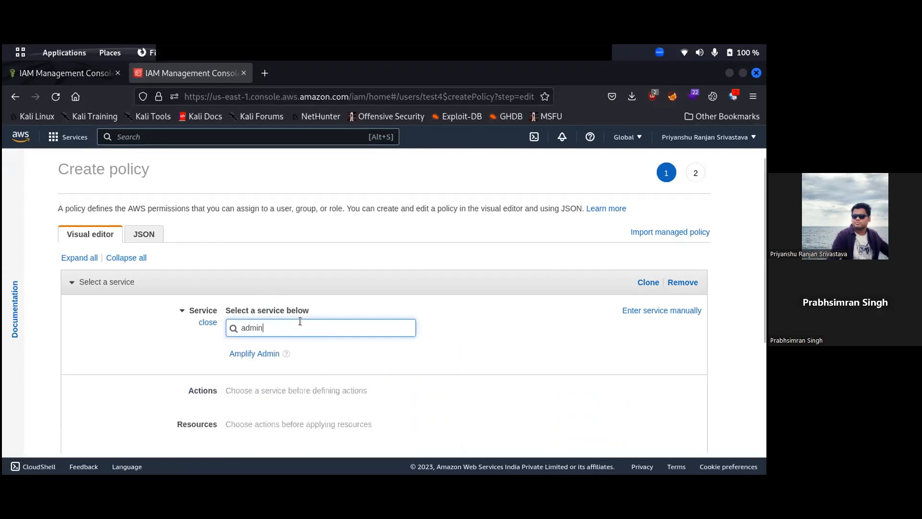
scroll(336, 300, "down", 3)
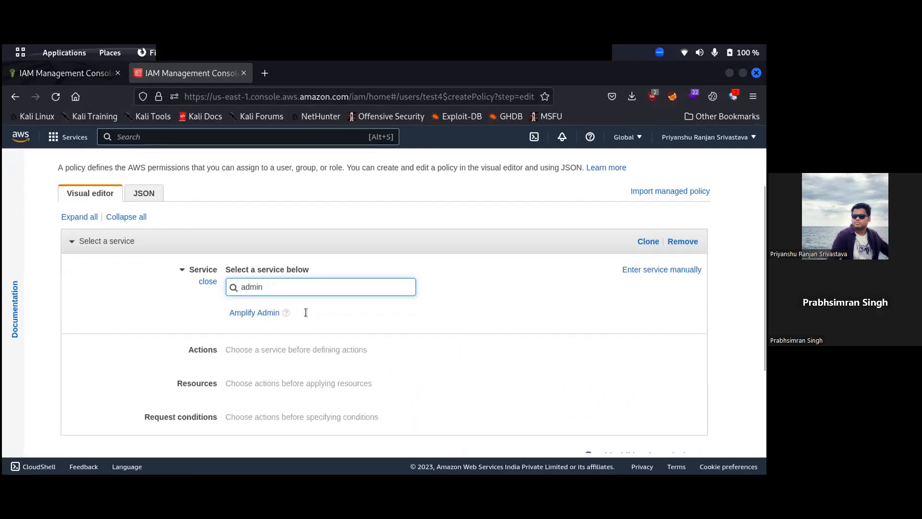
scroll(252, 292, "up", 3)
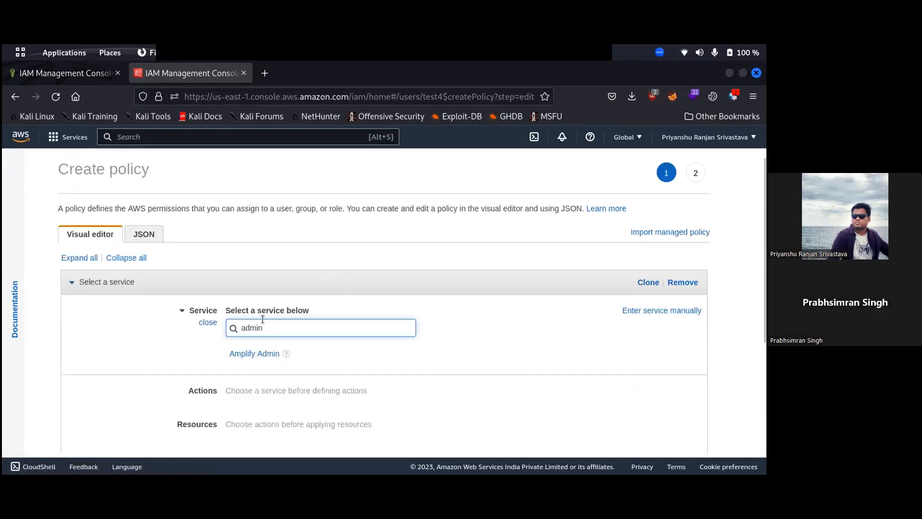
scroll(254, 336, "down", 2)
scroll(289, 336, "down", 1)
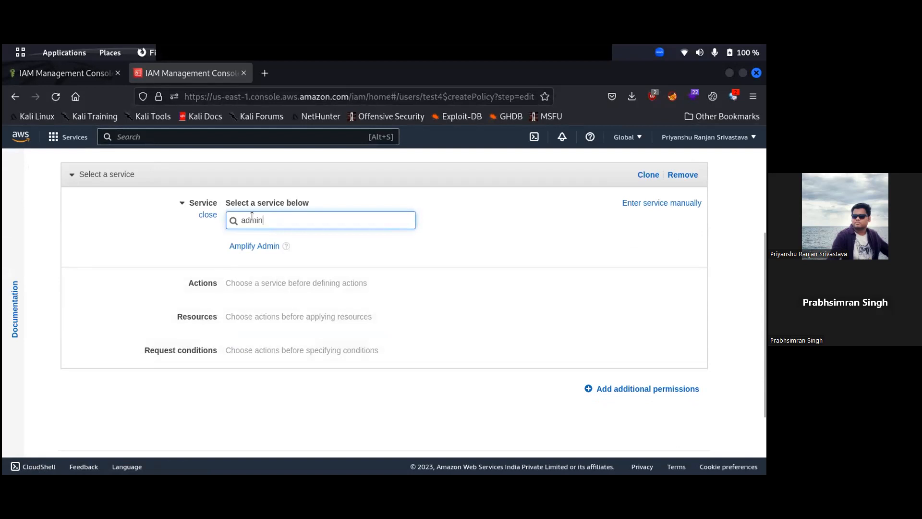
double_click(272, 222)
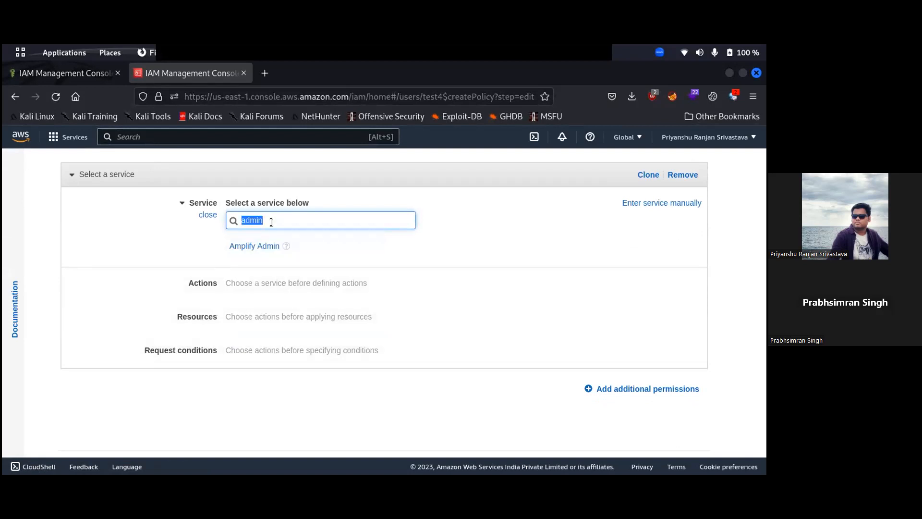
key("BackSpace")
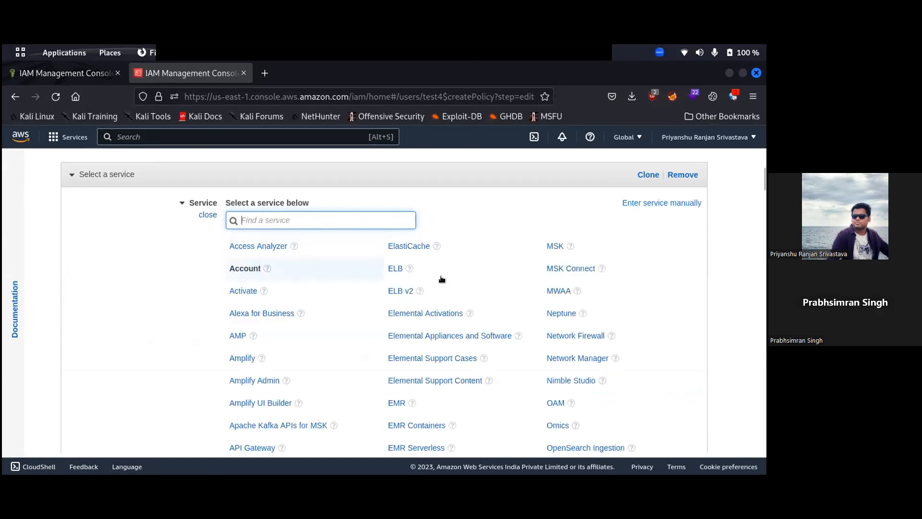
Step: Choose IAM as the policy's service and allow all IAM actions (iam:*)
scroll(455, 329, "down", 5)
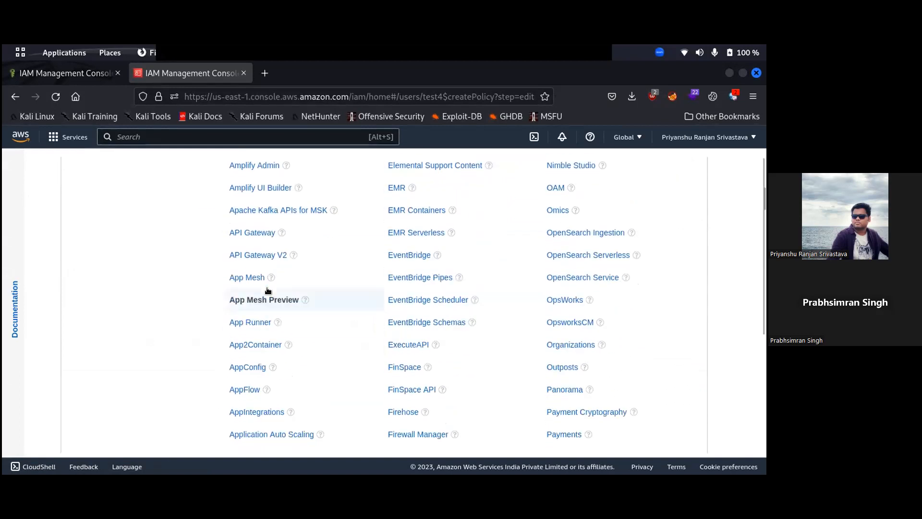
scroll(317, 317, "down", 7)
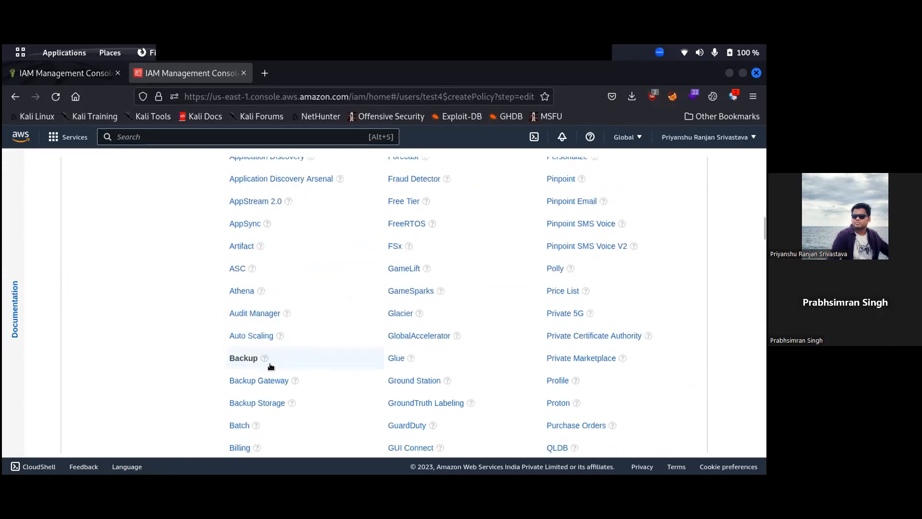
scroll(283, 353, "down", 2)
scroll(347, 354, "down", 7)
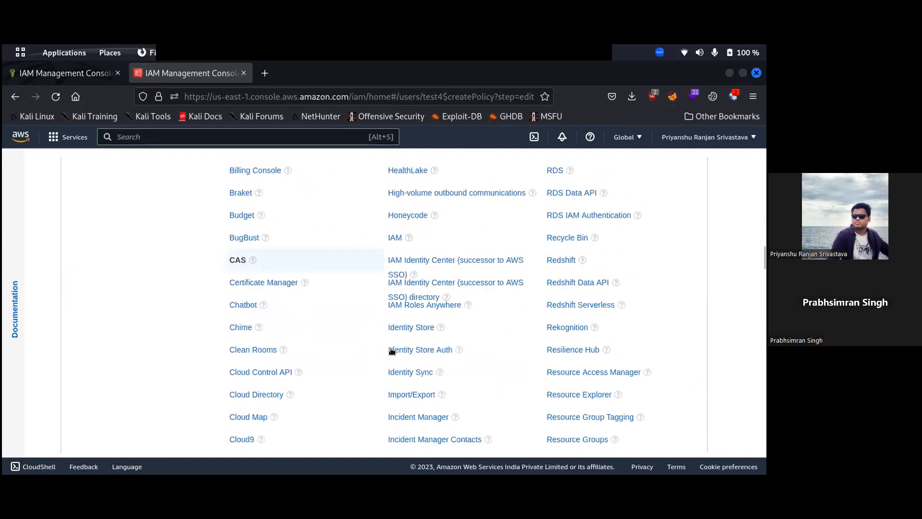
left_click(395, 184)
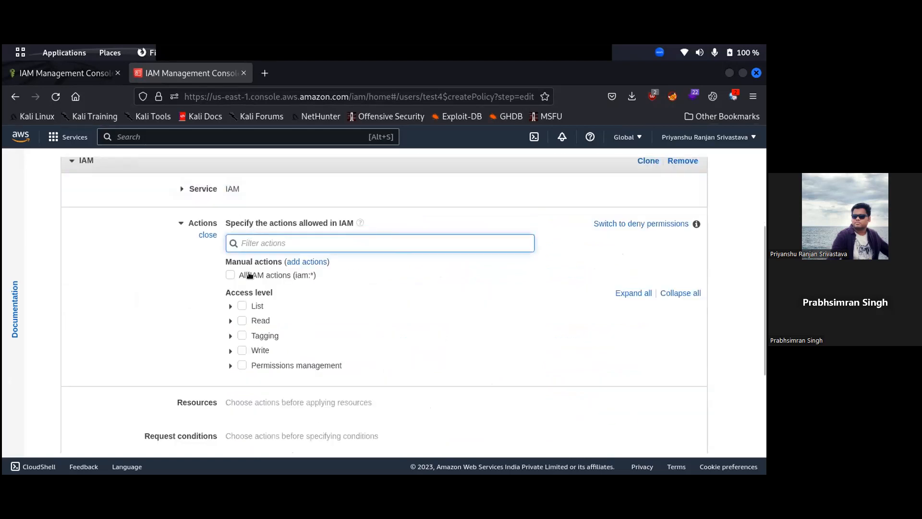
left_click(230, 275)
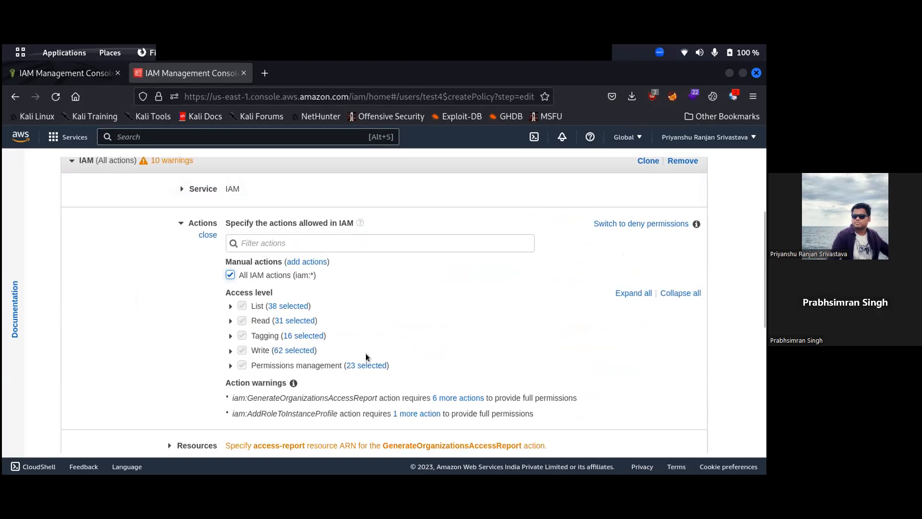
Step: Switch the inline policy to its JSON form and copy the JSON of the AWS managed AdministratorAccess policy from the policies list
scroll(164, 210, "up", 2)
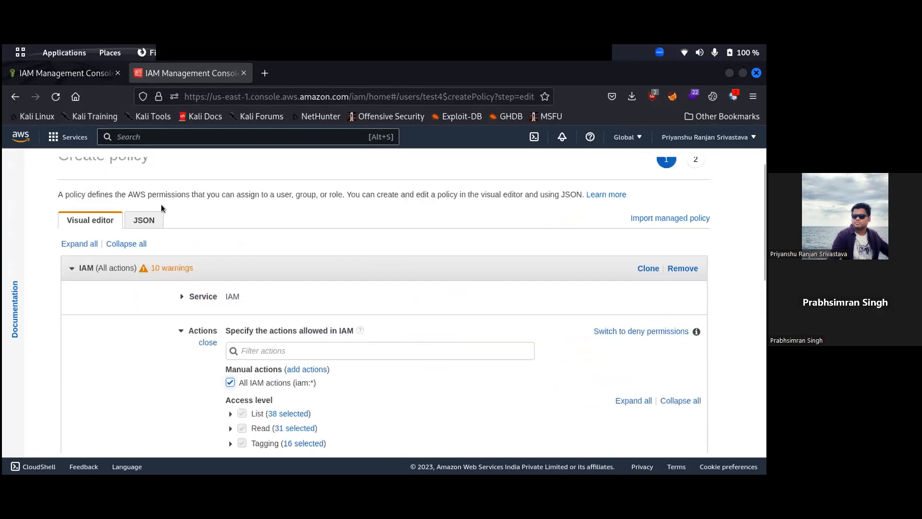
left_click(141, 224)
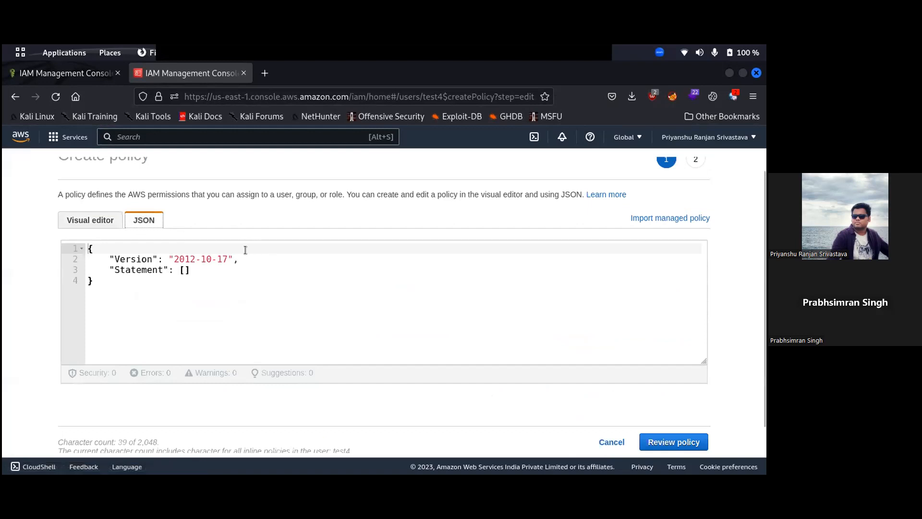
left_click(65, 73)
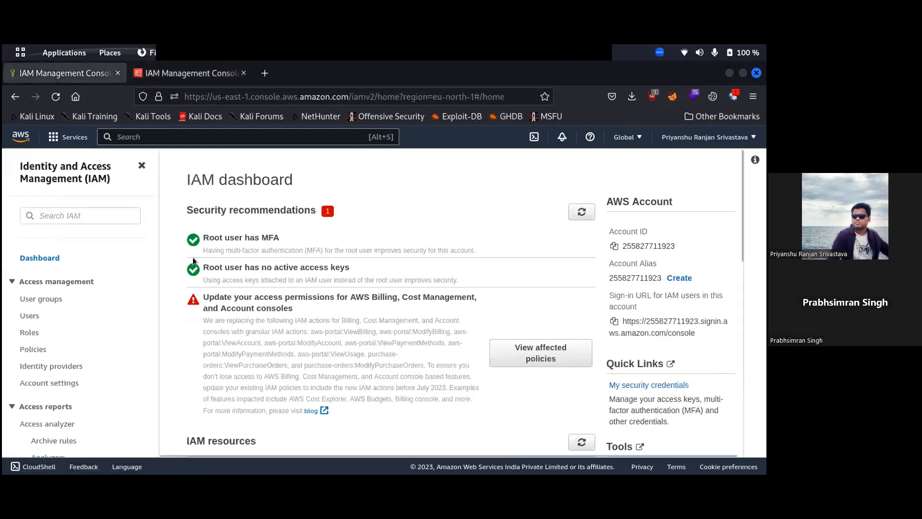
left_click(33, 349)
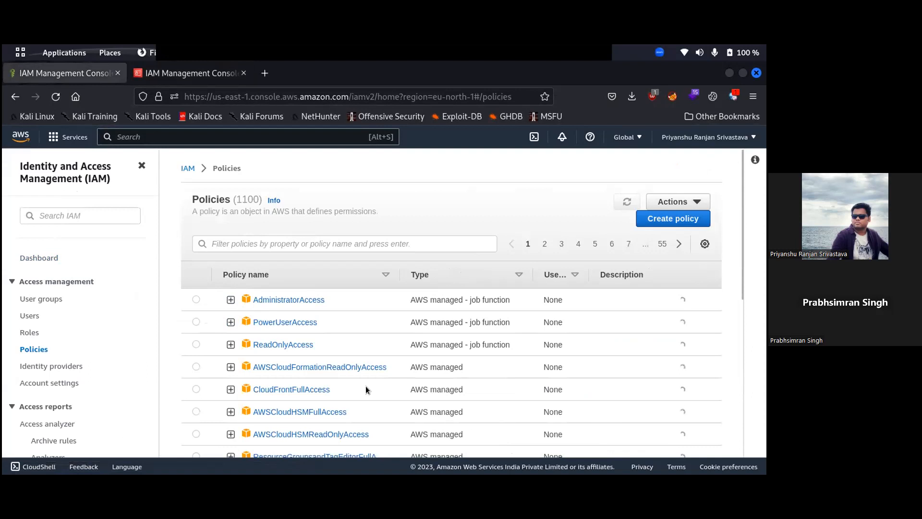
left_click(231, 300)
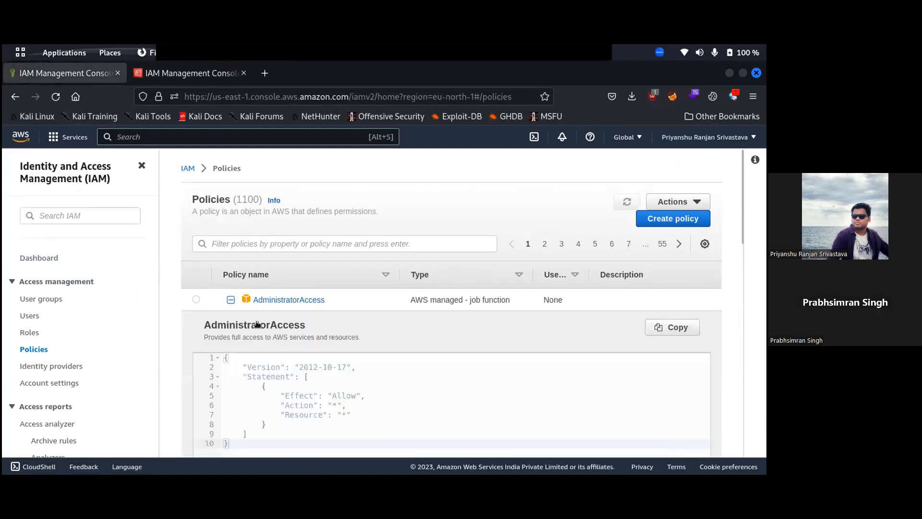
scroll(240, 395, "down", 2)
left_click_drag(235, 331, 214, 231)
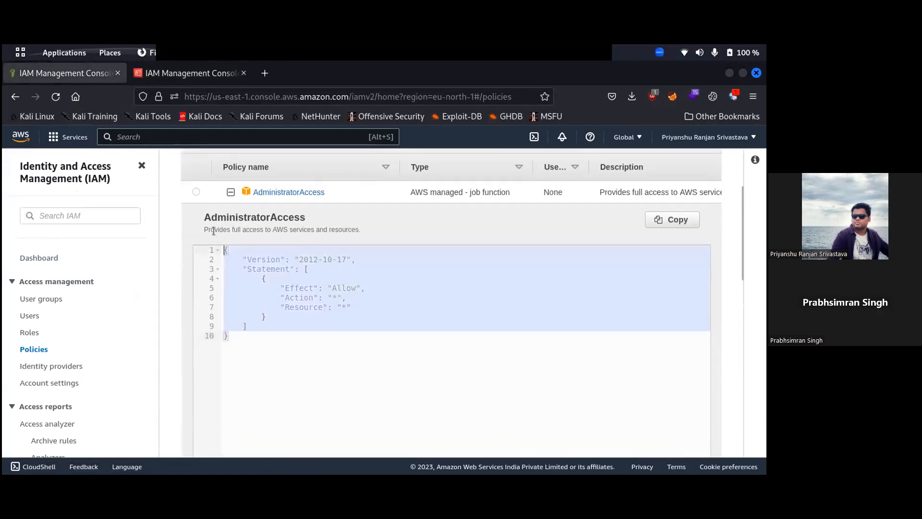
Step: Replace the inline policy's JSON with the AdministratorAccess document allowing action * on resource *, and proceed to the policy review
left_click(190, 73)
left_click(138, 282)
key("ctrl+a")
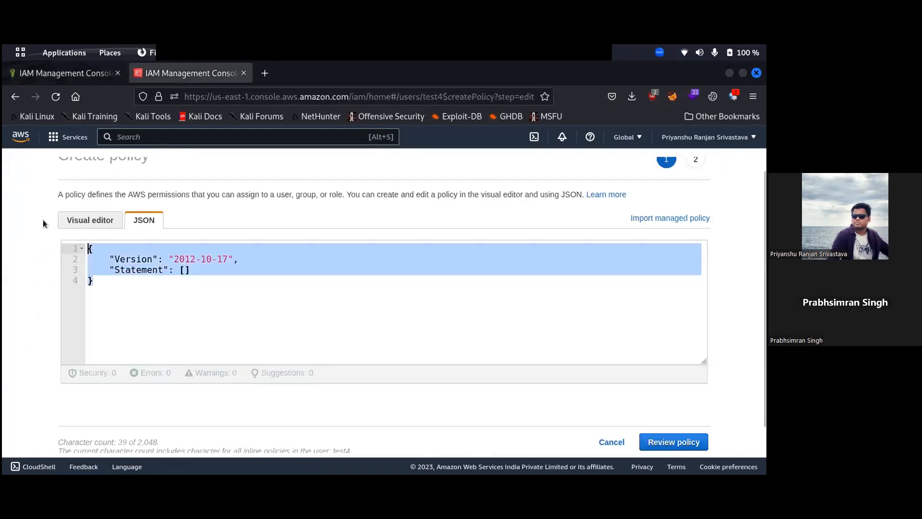
type("{     \"Version\": \"2012-10-17\",     \"Statement\": [         {             \"Effect\": \"Allow\",             \"Action\": \"*\",             \"Resource\": \"*\"         }     ] }")
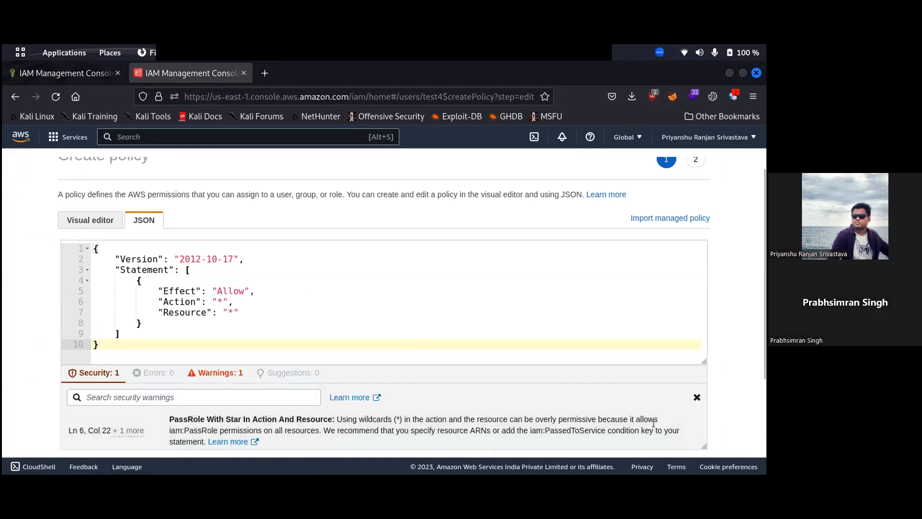
scroll(412, 340, "down", 3)
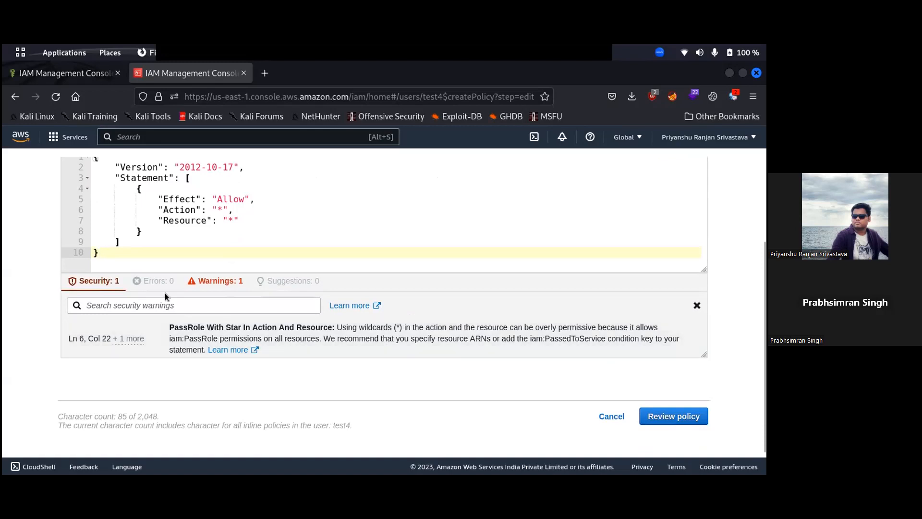
left_click(680, 423)
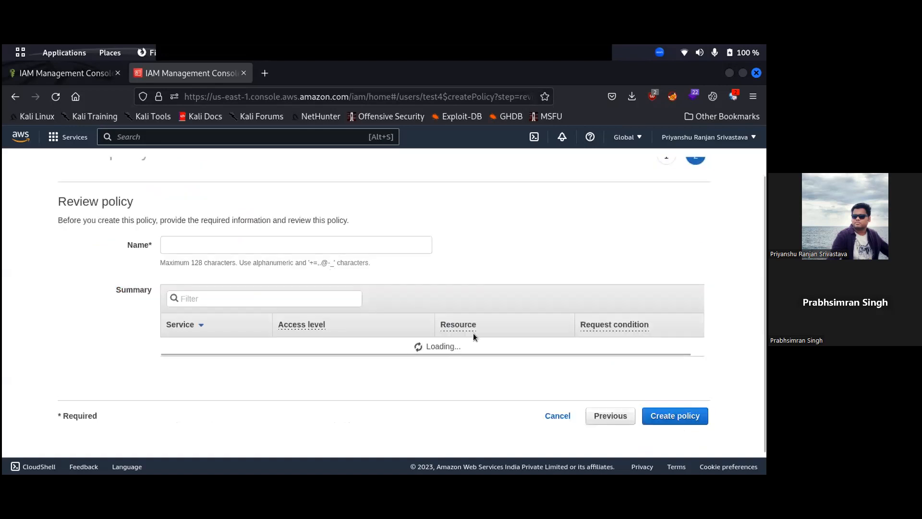
Step: Name the inline policy admin_access_inline
left_click(317, 248)
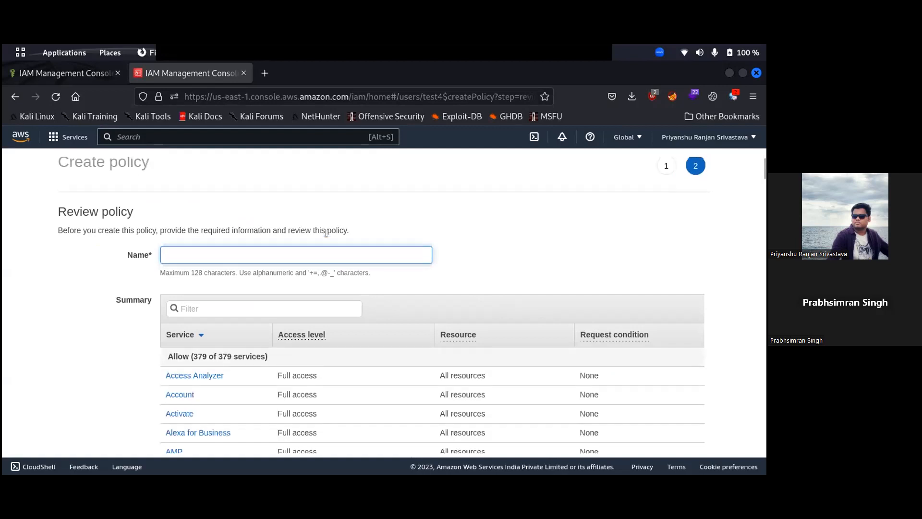
type("admin")
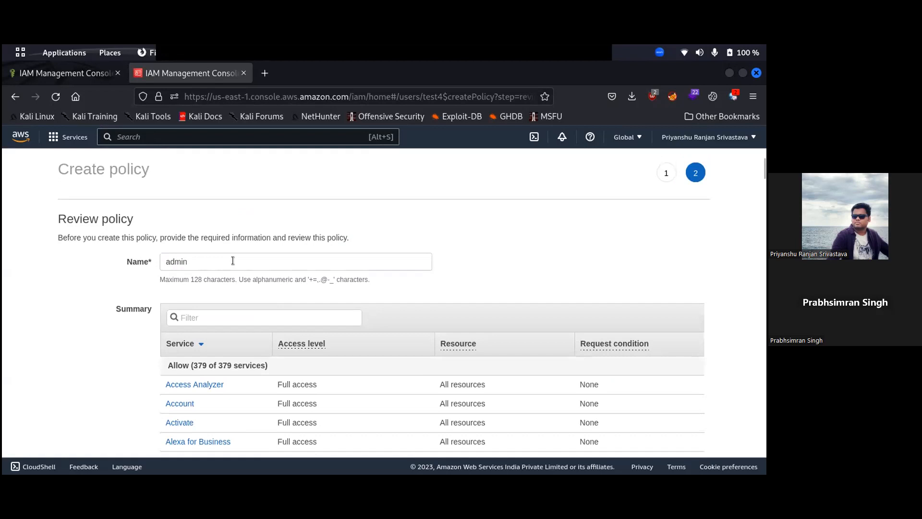
left_click(234, 261)
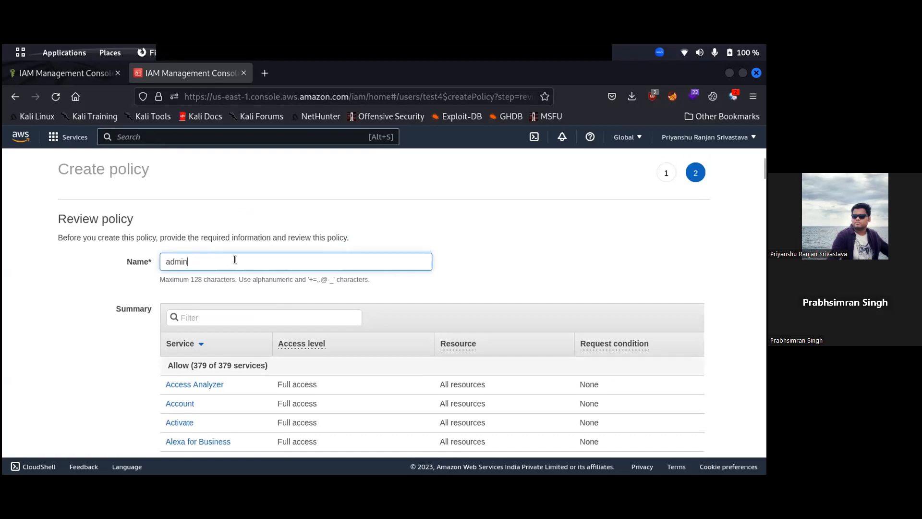
type("_access_inline")
Step: Look through the summary of services the policy allows and create the inline policy for test4
scroll(551, 254, "down", 2)
scroll(381, 267, "up", 2)
scroll(623, 319, "down", 3)
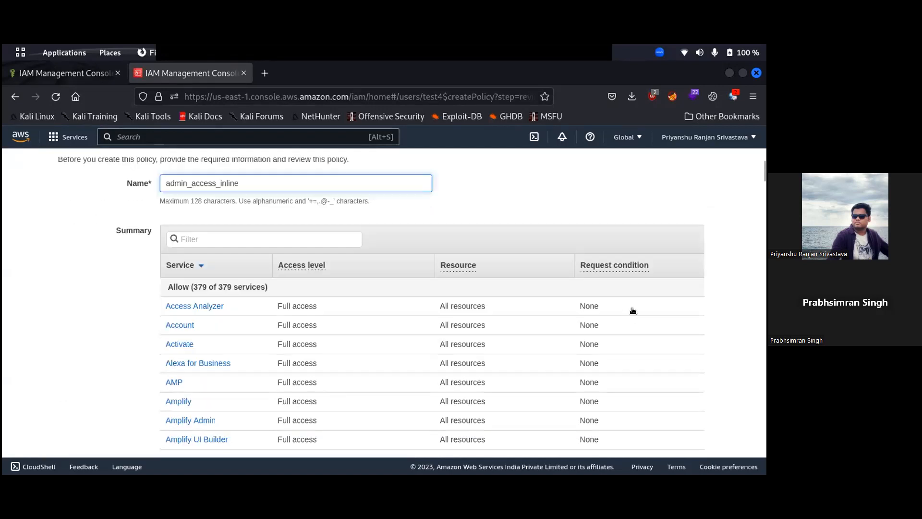
scroll(734, 362, "down", 10)
scroll(733, 365, "down", 3)
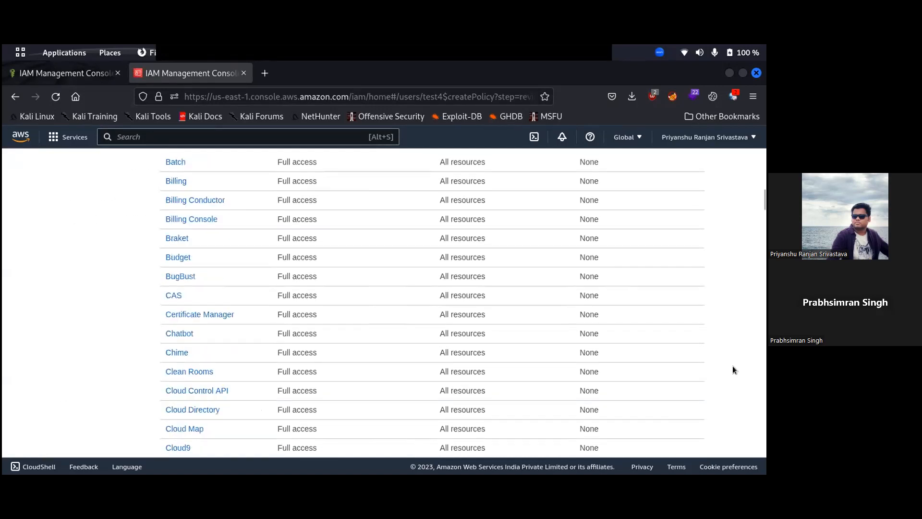
scroll(731, 364, "down", 10)
scroll(730, 363, "down", 20)
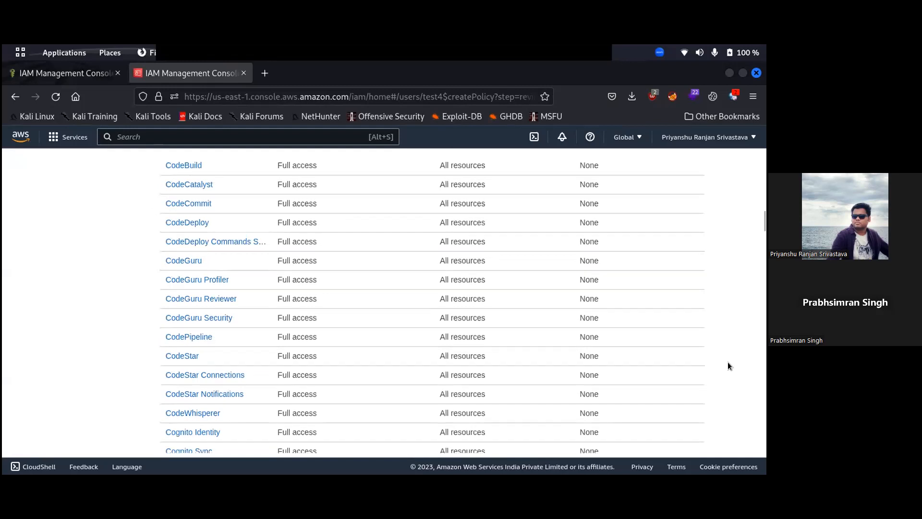
scroll(682, 336, "down", 20)
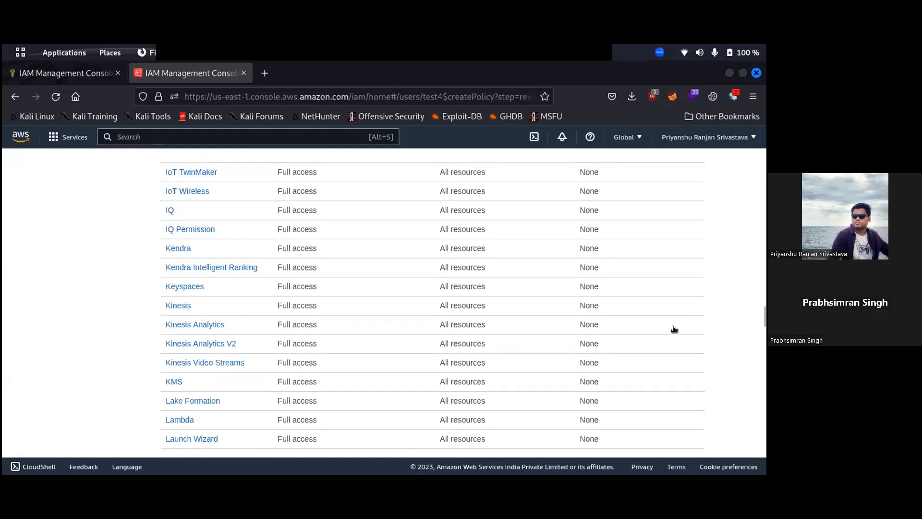
scroll(679, 334, "down", 15)
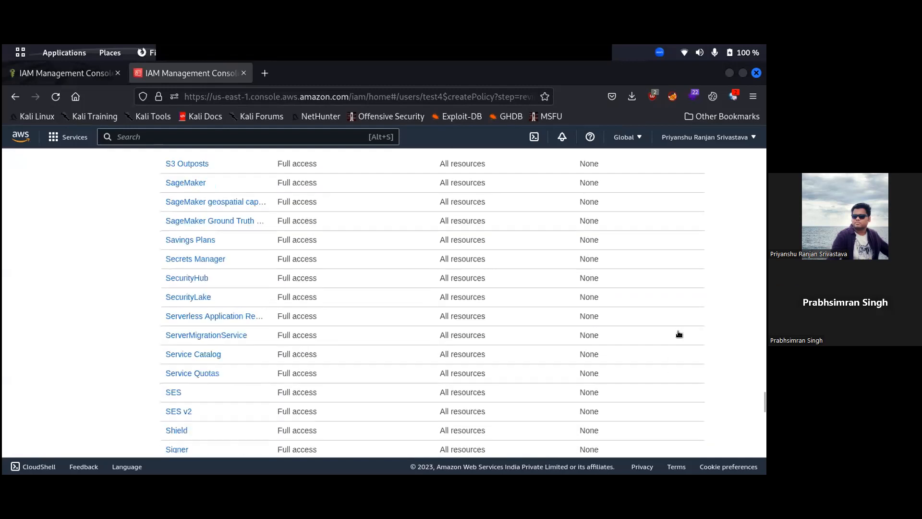
scroll(680, 336, "down", 10)
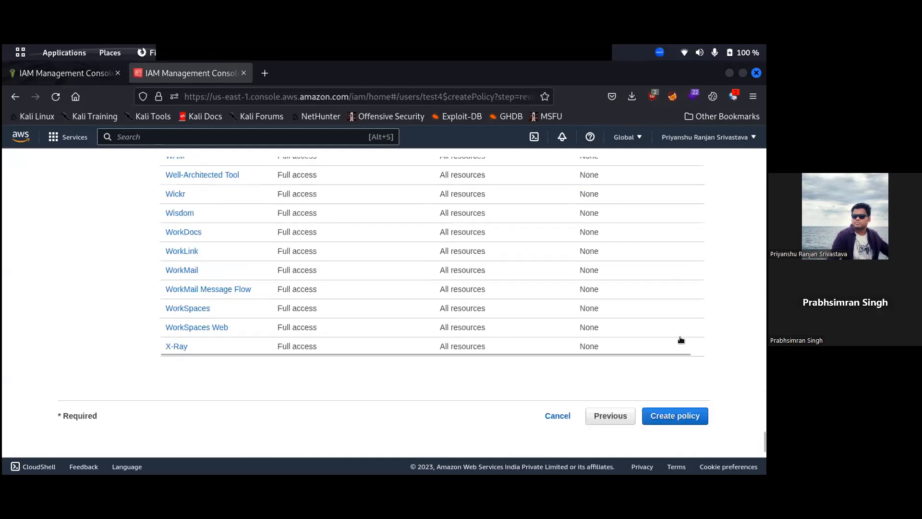
left_click(677, 417)
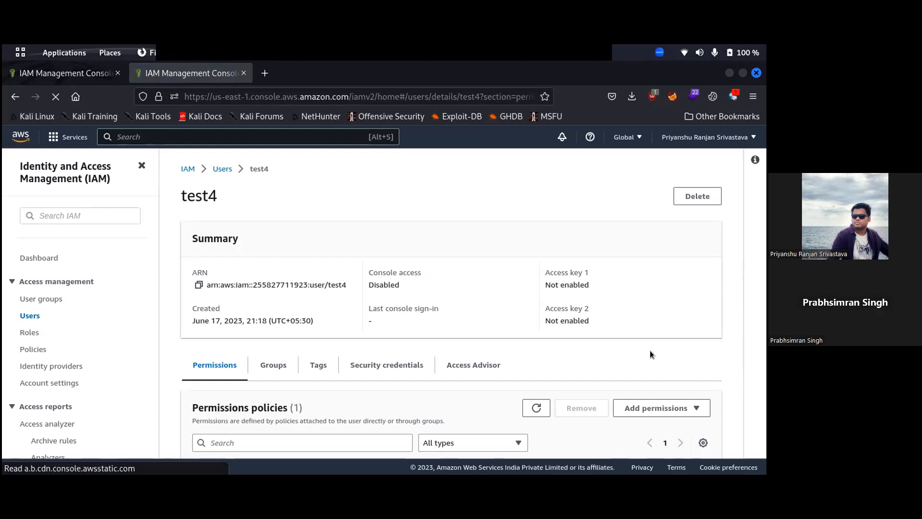
Step: Expand admin_access_inline among test4's permissions policies and highlight the wildcard Action and Resource values in its JSON
scroll(201, 182, "down", 3)
scroll(201, 183, "down", 5)
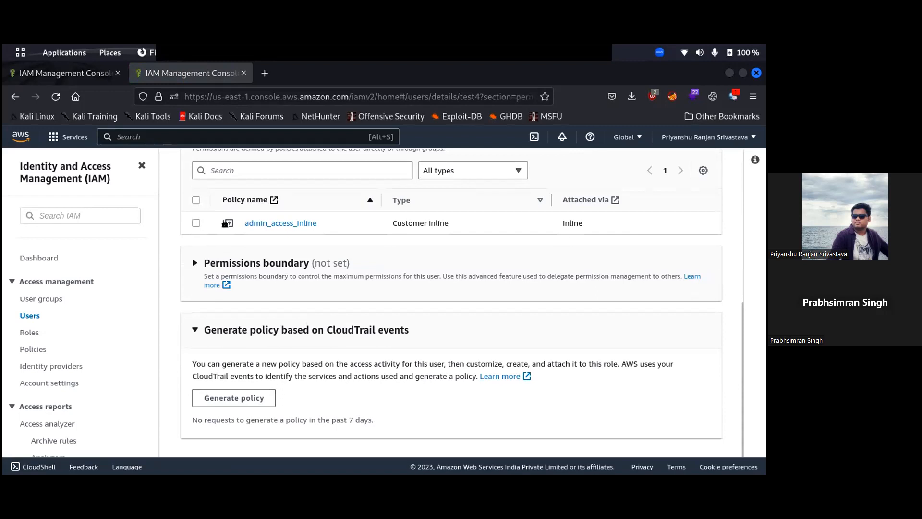
left_click(229, 224)
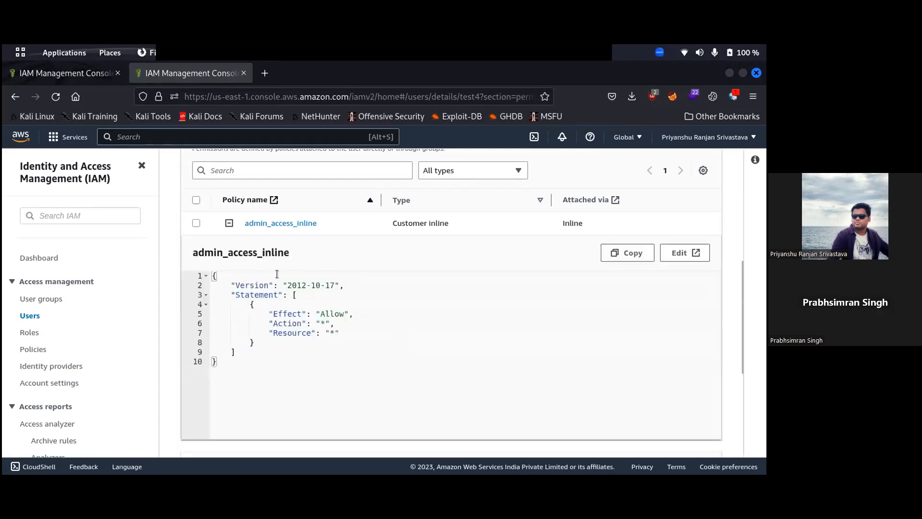
scroll(330, 281, "up", 2)
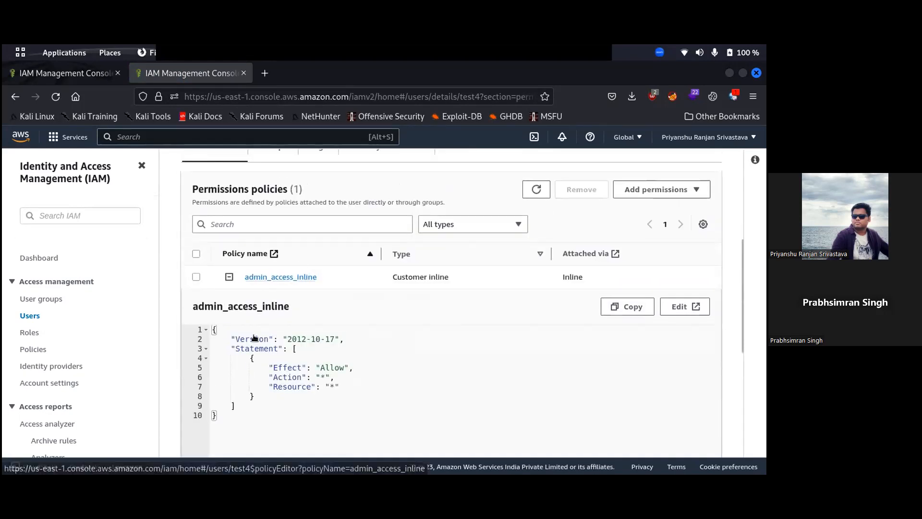
left_click_drag(342, 387, 314, 373)
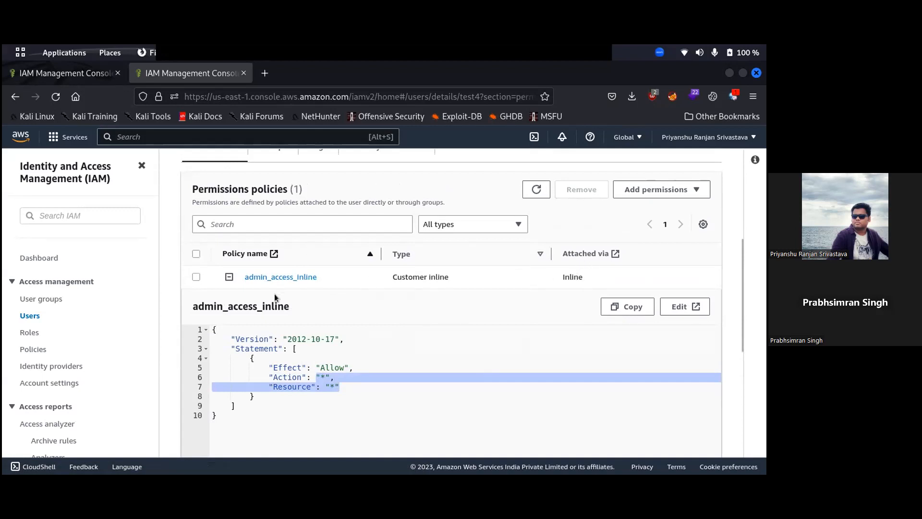
Step: Open the IAM user test3's details from the user list in a new tab and bring up its permissions policies
scroll(275, 297, "up", 2)
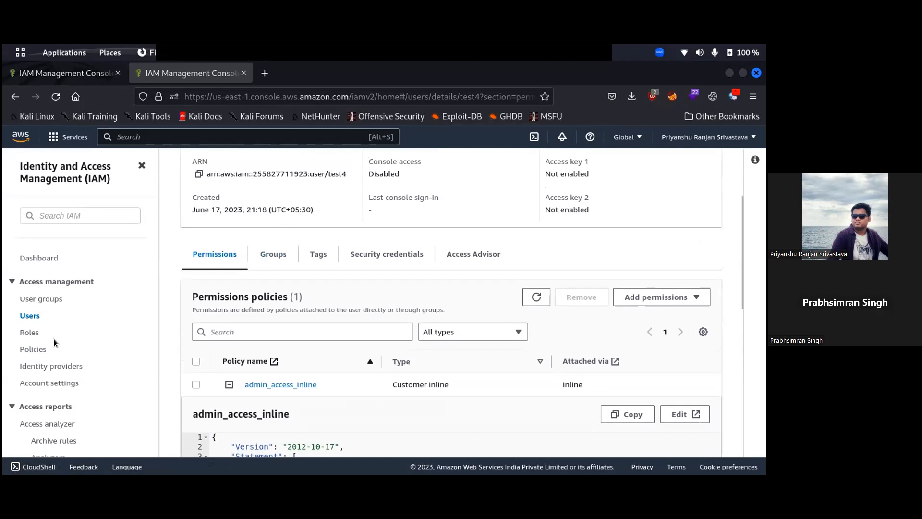
left_click(25, 310)
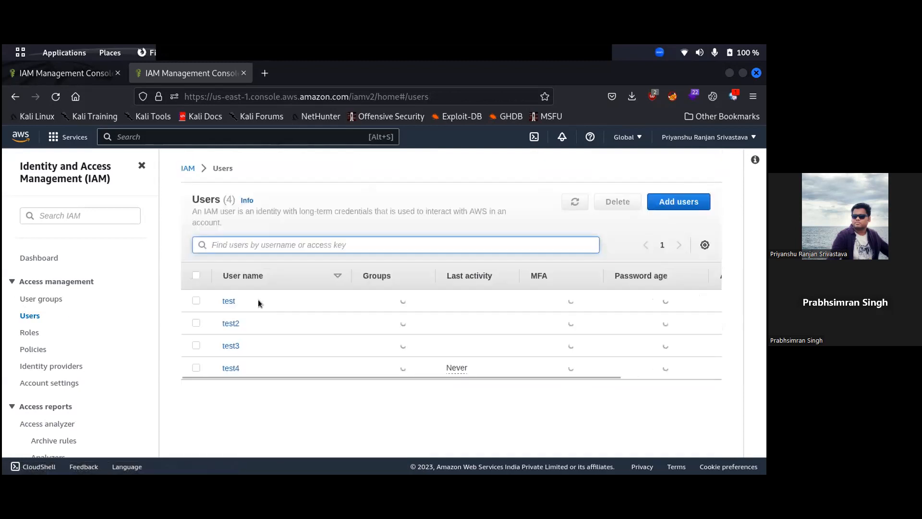
right_click(232, 345)
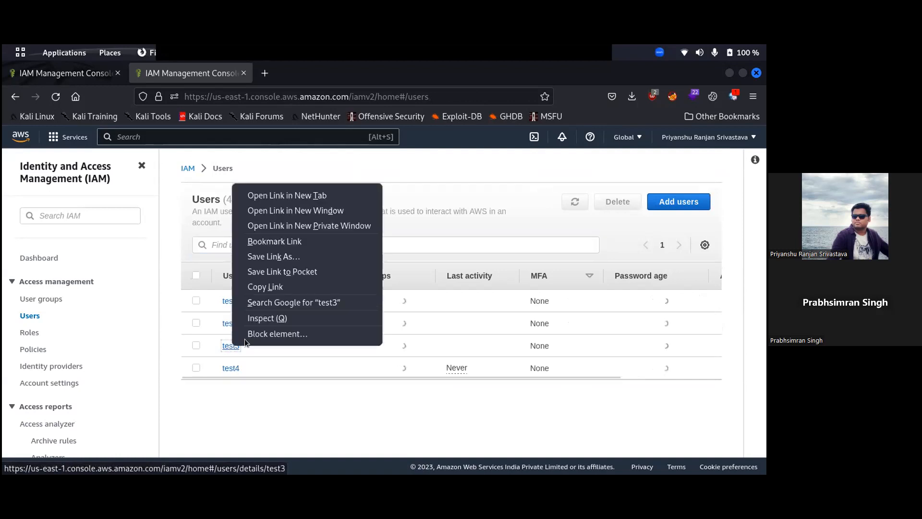
left_click(294, 195)
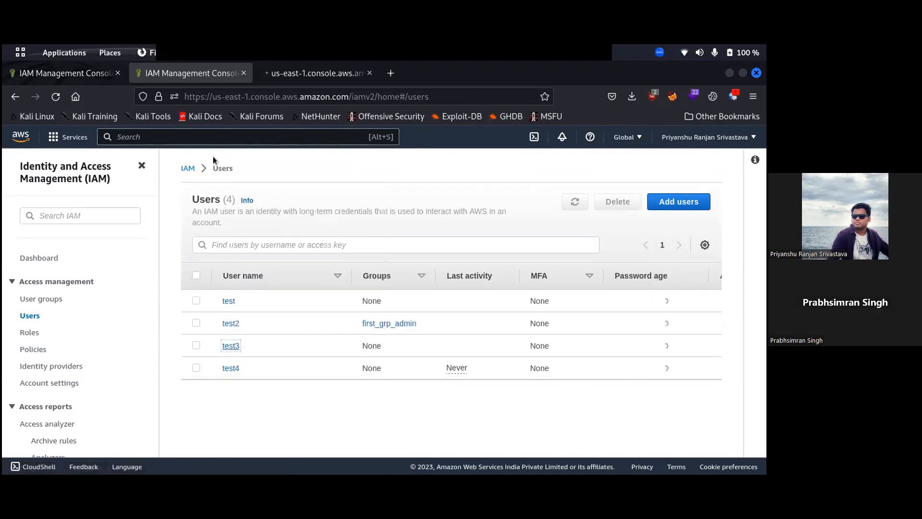
left_click(288, 62)
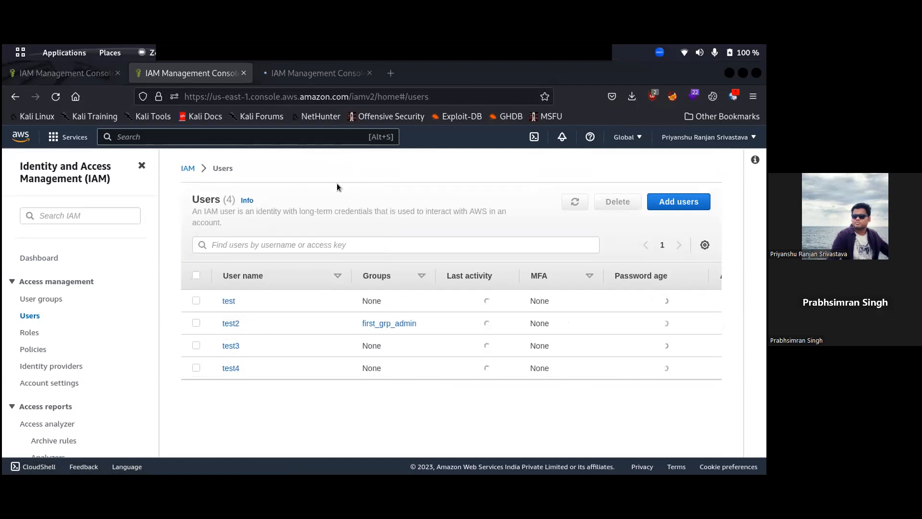
left_click(625, 225)
left_click(306, 75)
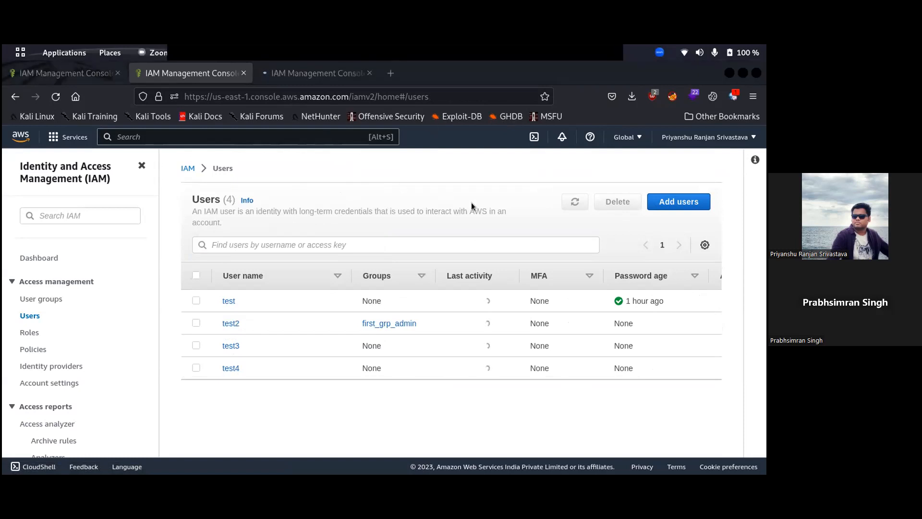
key("ctrl+a")
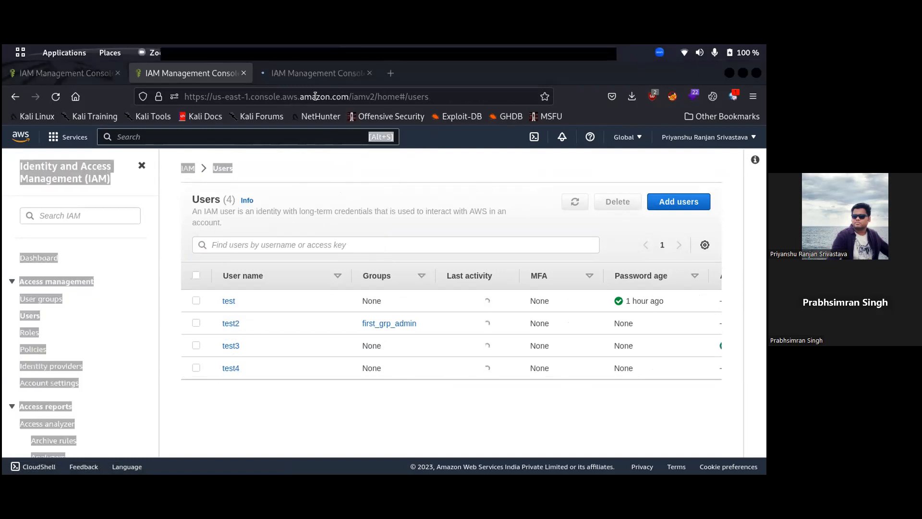
left_click(317, 71)
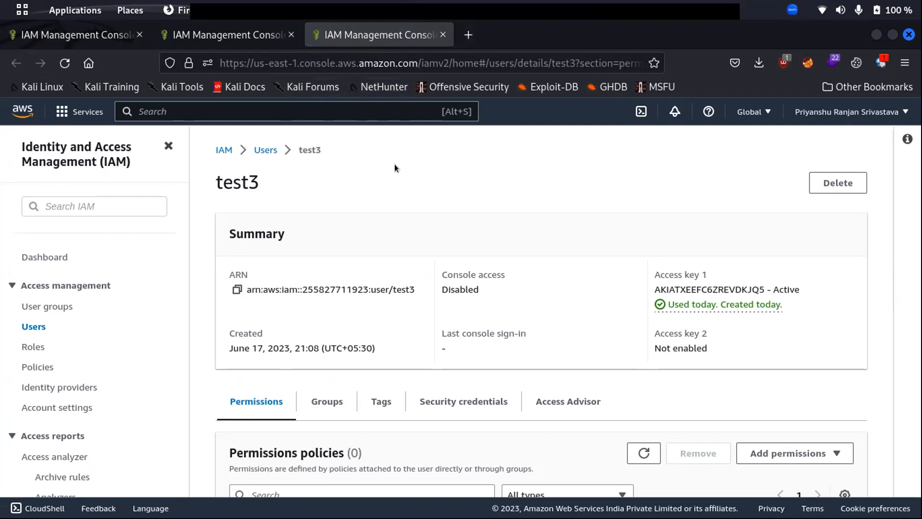
scroll(395, 167, "down", 2)
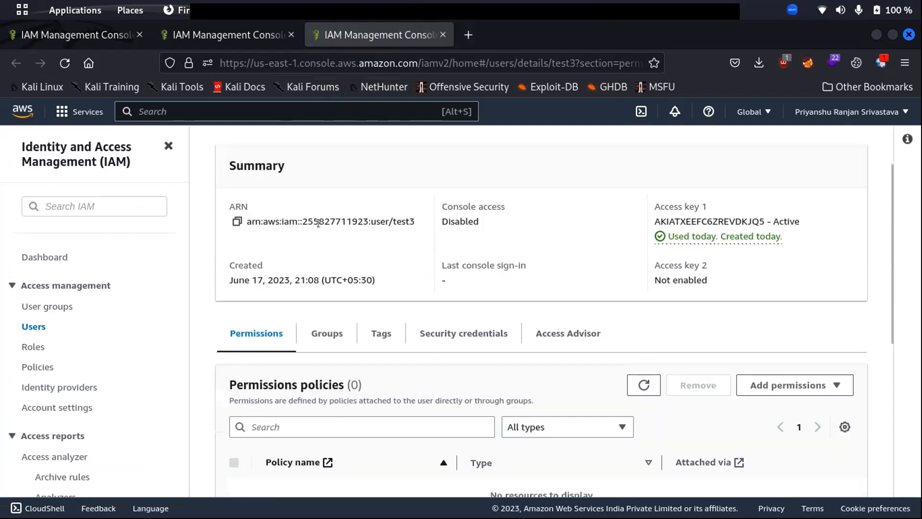
scroll(425, 243, "down", 8)
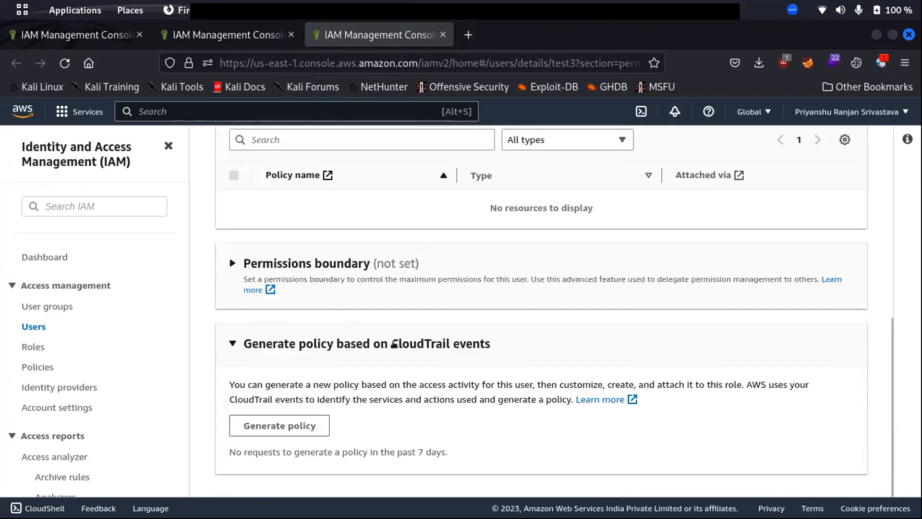
scroll(331, 259, "up", 2)
scroll(319, 273, "up", 2)
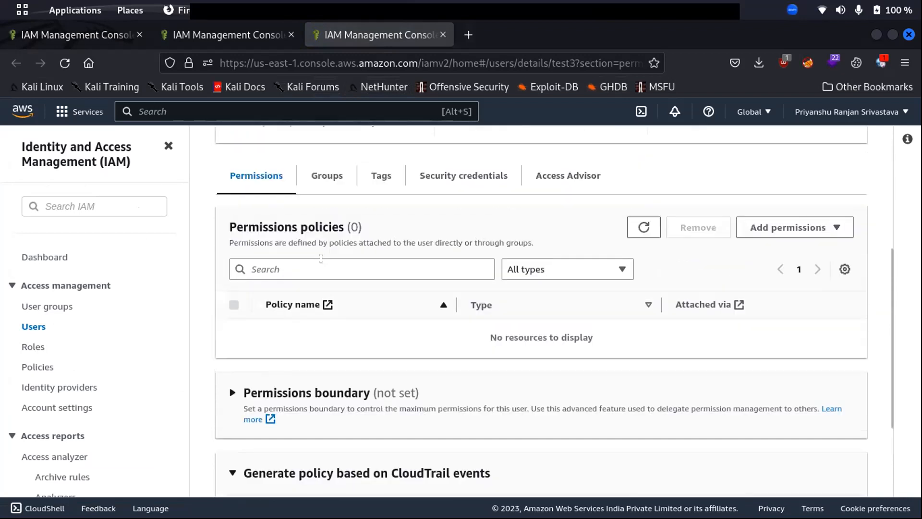
Step: Review the account summary and the permissions policies on test3's details page
scroll(338, 232, "up", 4)
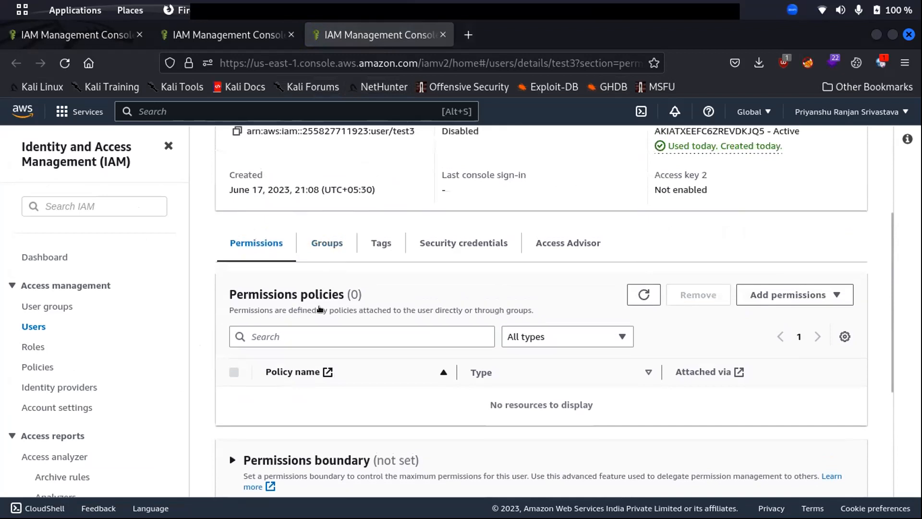
scroll(341, 286, "up", 3)
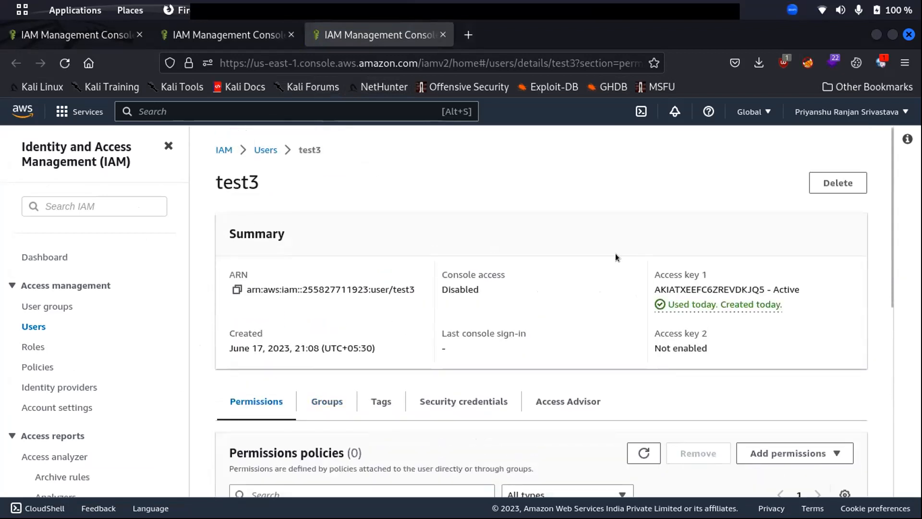
scroll(300, 344, "down", 4)
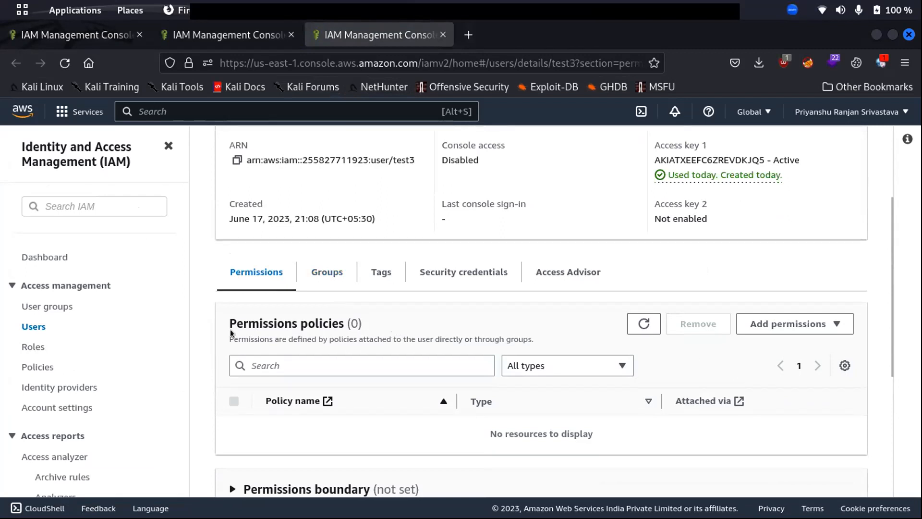
scroll(213, 266, "up", 3)
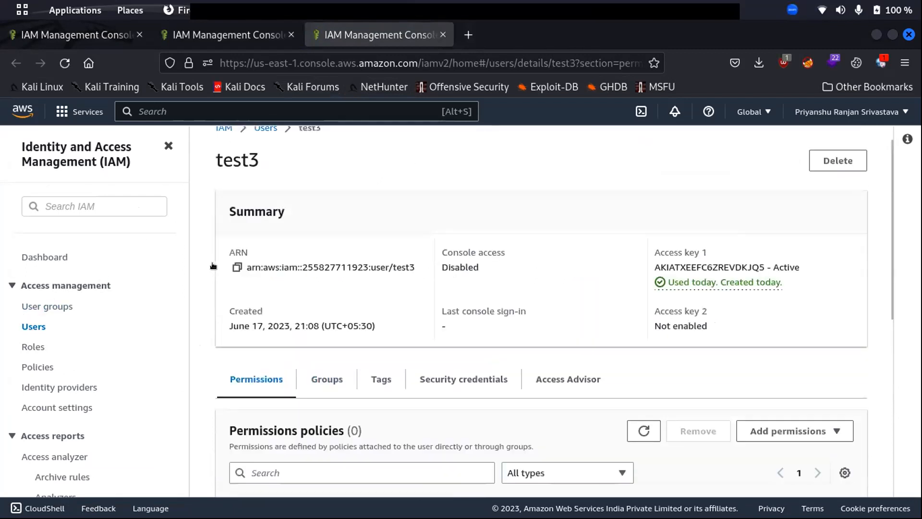
scroll(213, 266, "up", 1)
Step: Open test2's details from the user list and examine its permissions policies and how they are attached
left_click(265, 150)
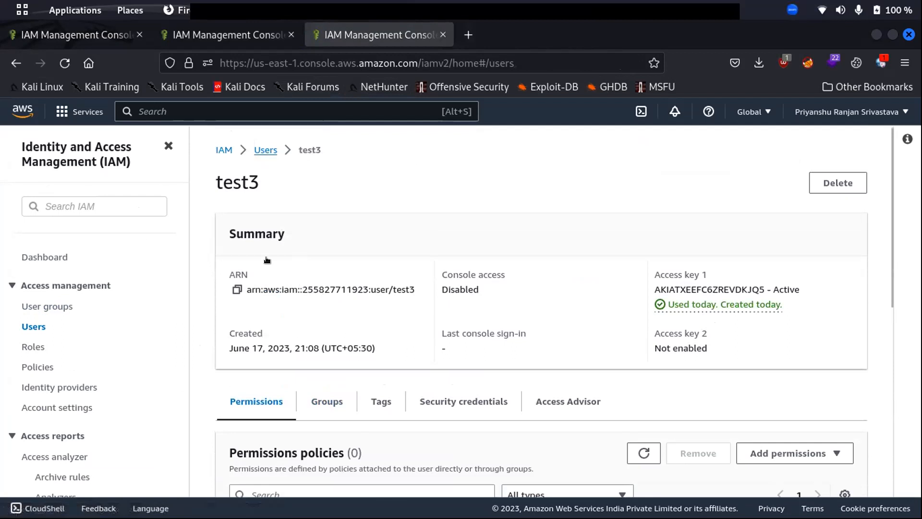
left_click(275, 335)
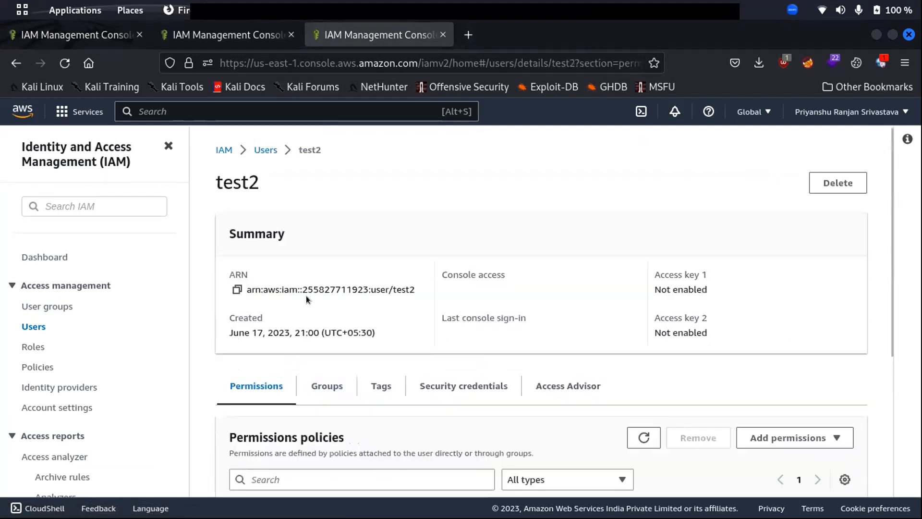
scroll(346, 297, "down", 2)
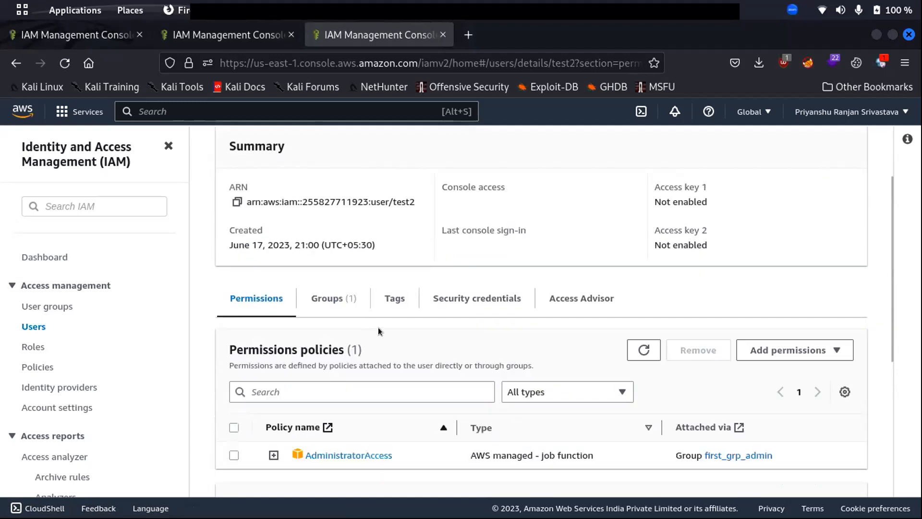
scroll(366, 332, "down", 2)
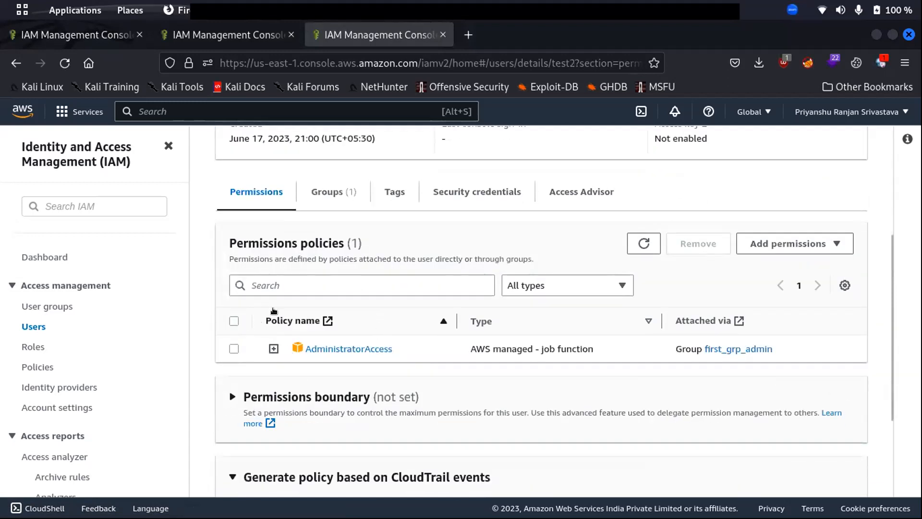
scroll(288, 310, "up", 3)
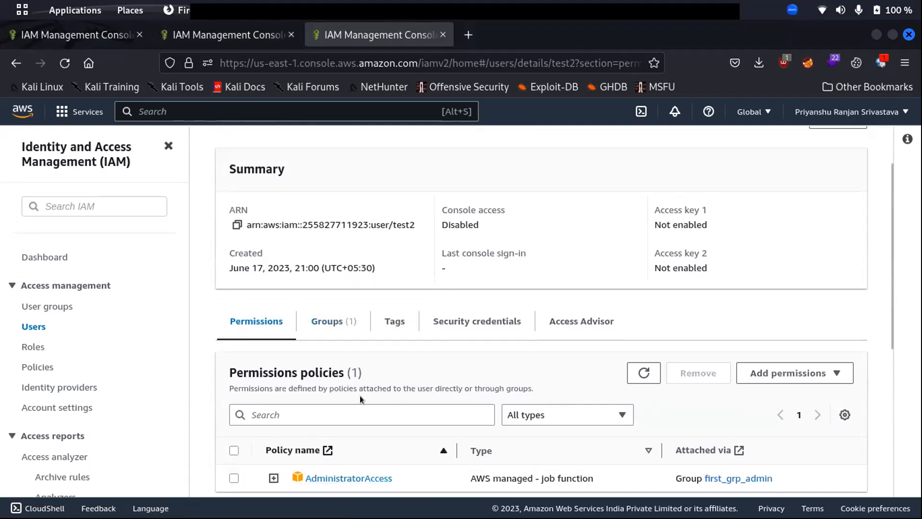
scroll(495, 374, "down", 3)
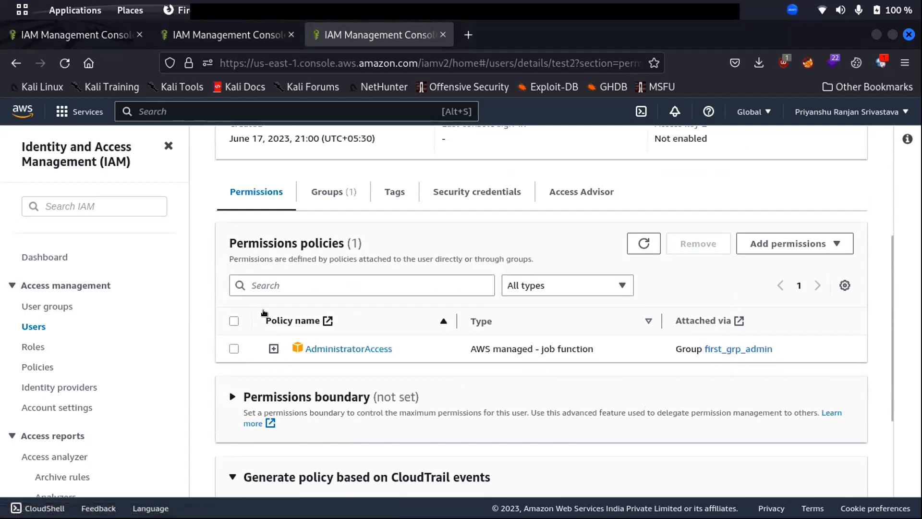
scroll(263, 309, "up", 4)
Step: Return to the user list in the other browser tab, open test4's details and examine its permissions policies
left_click(201, 28)
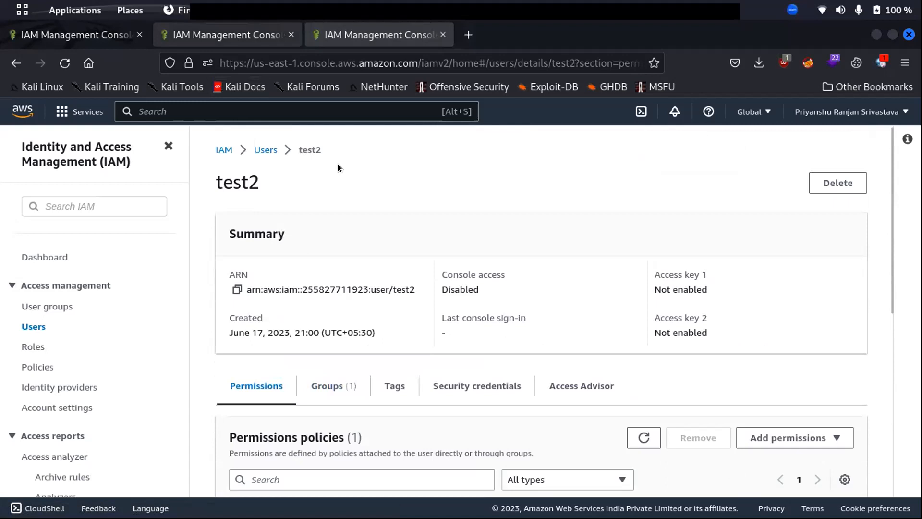
left_click(461, 201)
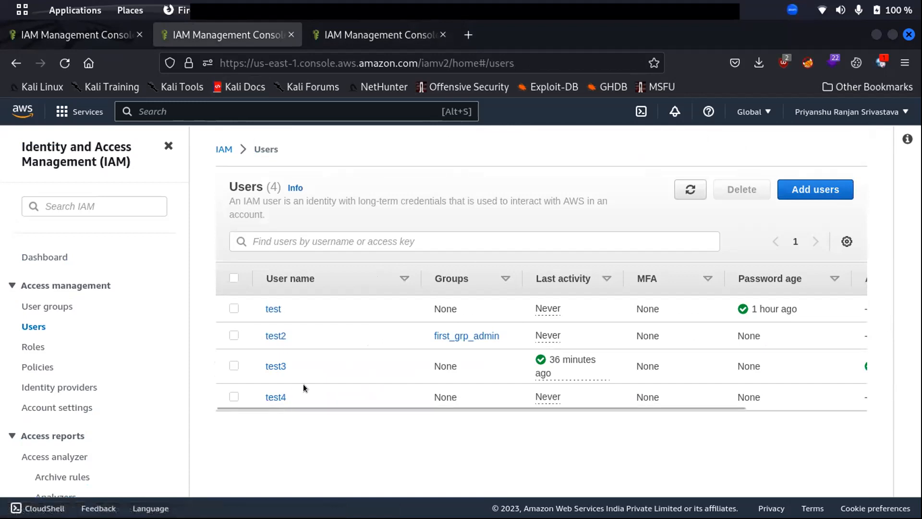
left_click(276, 397)
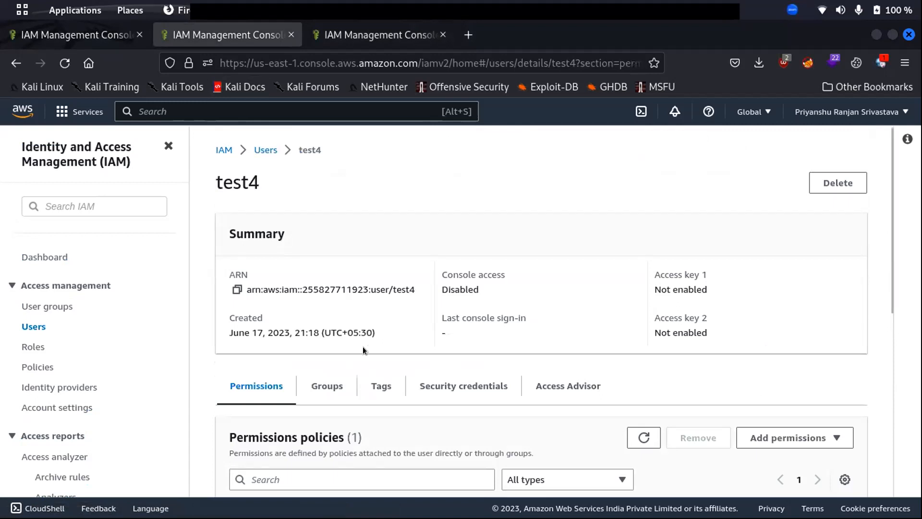
scroll(362, 347, "down", 2)
scroll(373, 350, "down", 1)
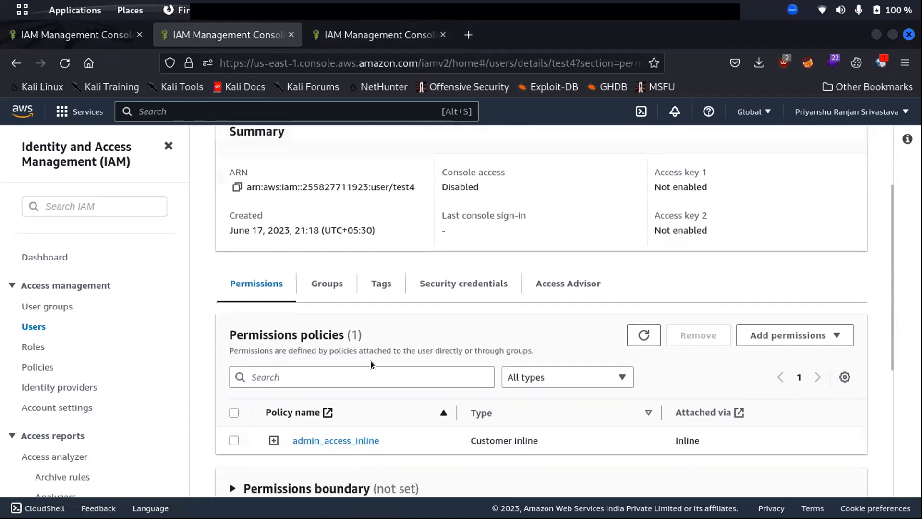
scroll(370, 362, "down", 1)
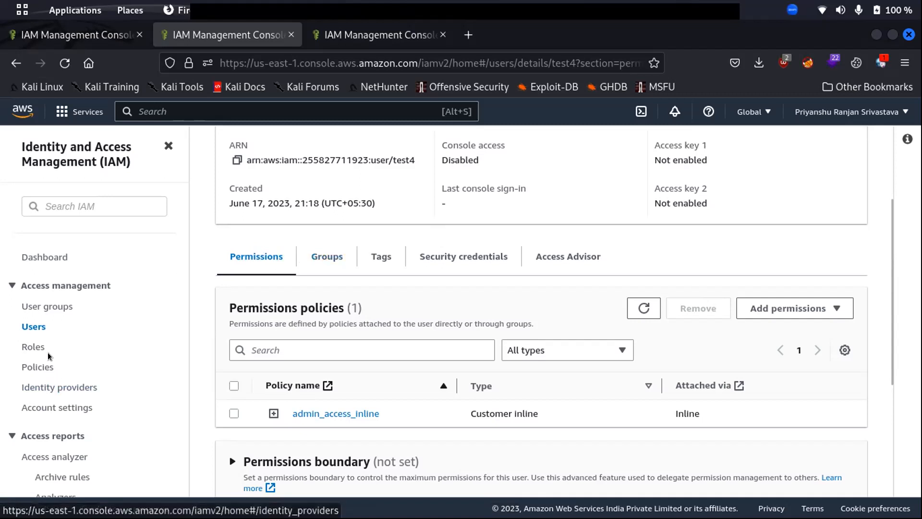
Step: Open the IAM policies list in a new tab and compare it with test4's permissions policies
right_click(29, 367)
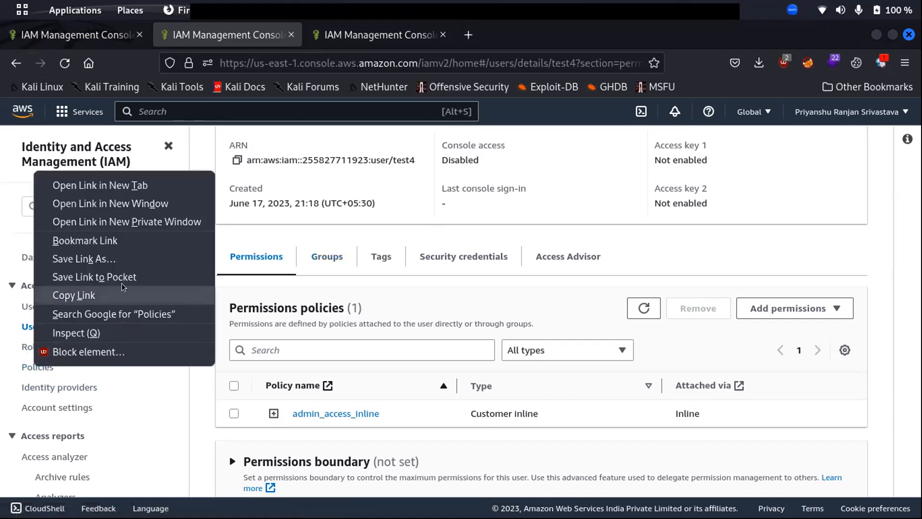
left_click(96, 185)
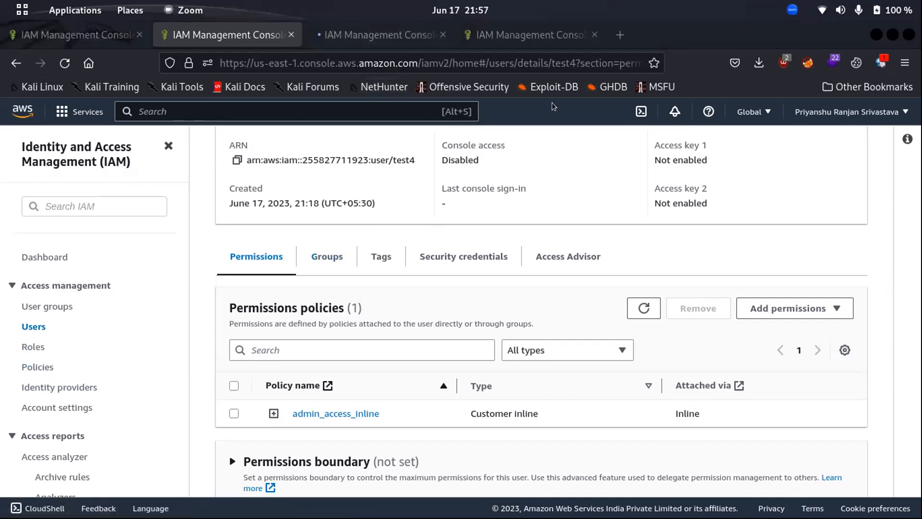
left_click(353, 31)
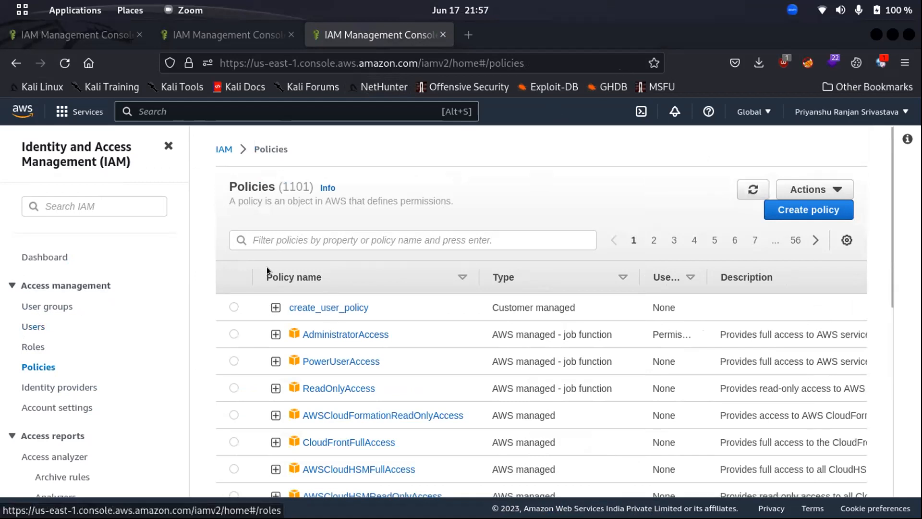
left_click(243, 34)
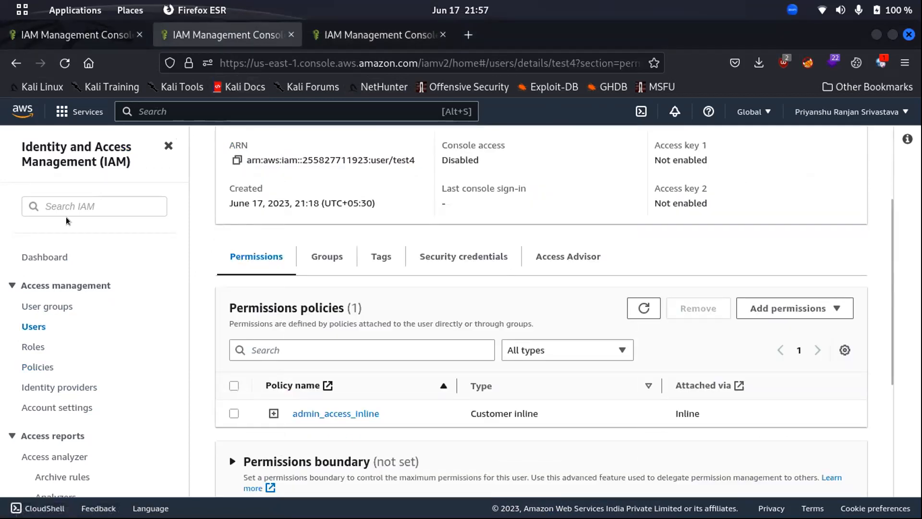
left_click(348, 36)
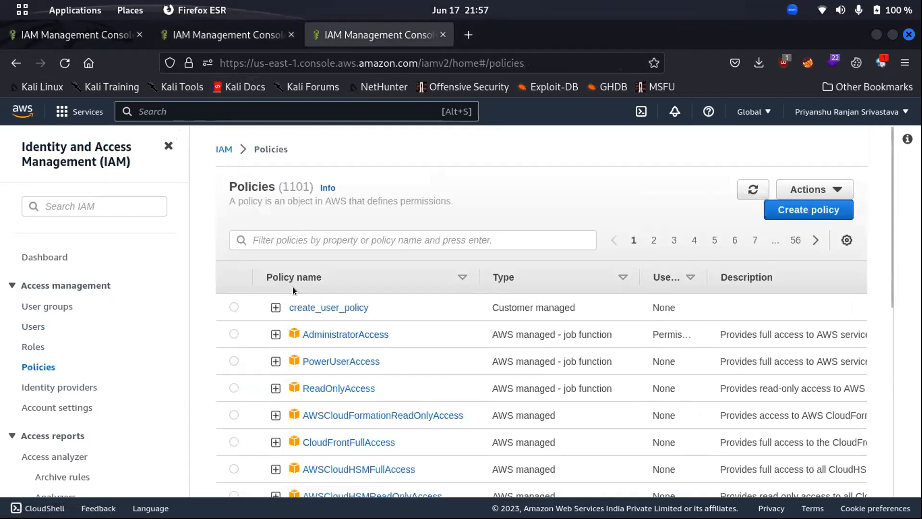
Step: Load the IAM user list in the first browser tab, refresh it and open test3's details
left_click(115, 35)
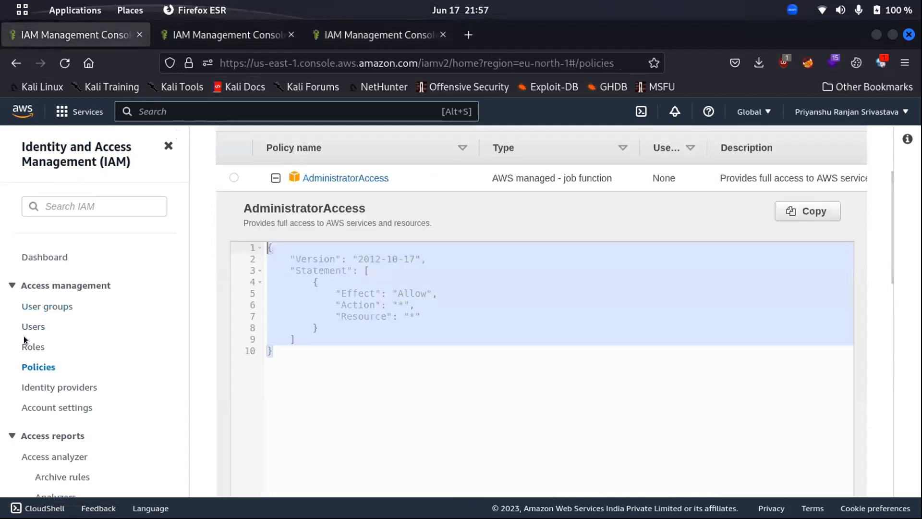
left_click(32, 329)
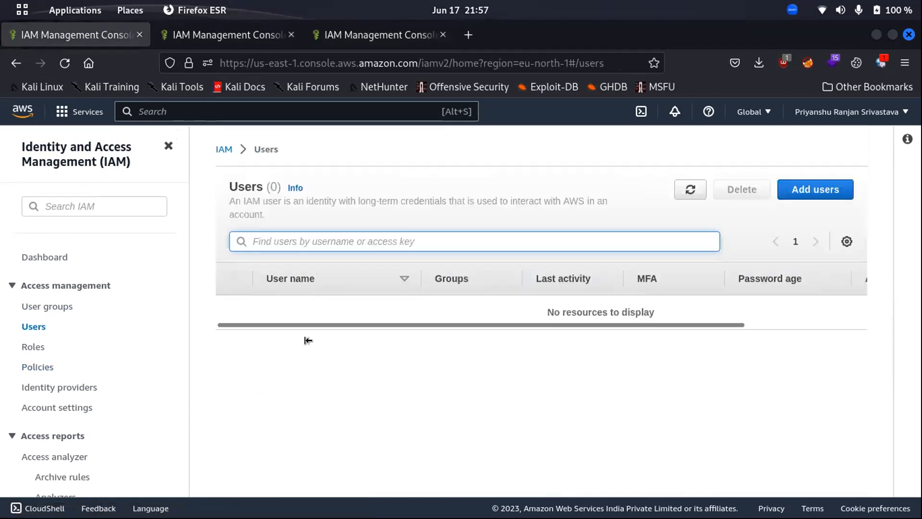
left_click(41, 327)
left_click(690, 187)
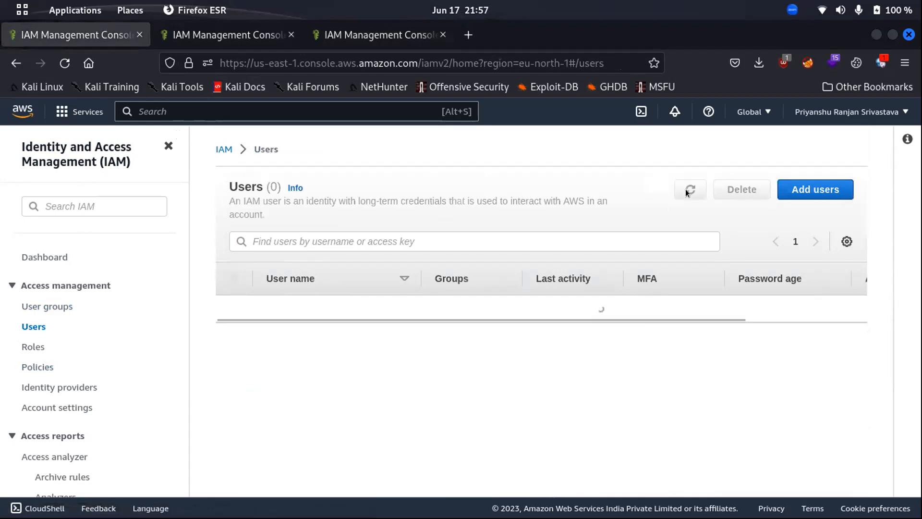
left_click(270, 363)
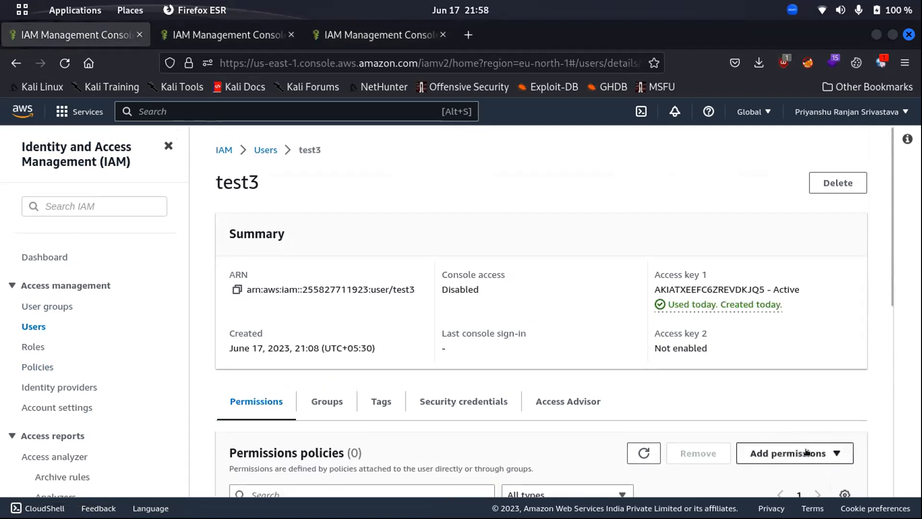
Step: Start adding permissions to test3, choose to attach policies directly and bring up the available permissions policies
scroll(806, 449, "down", 3)
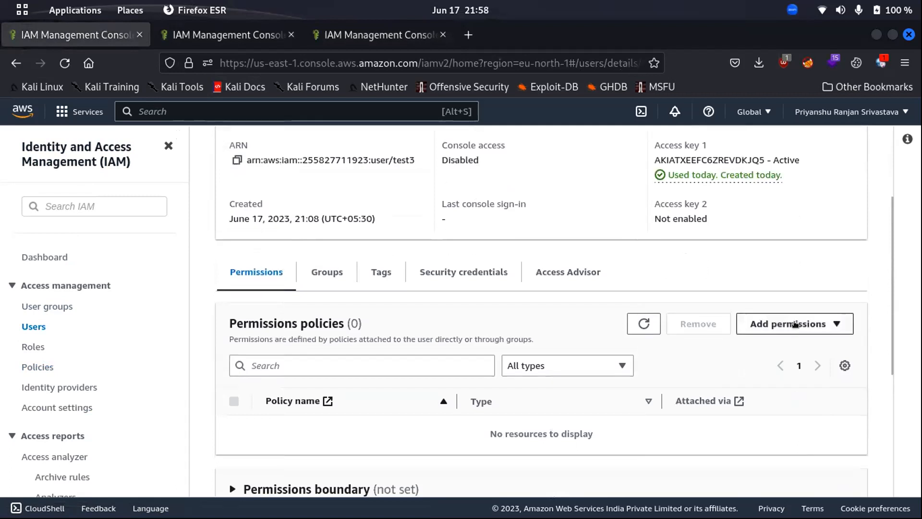
left_click(772, 325)
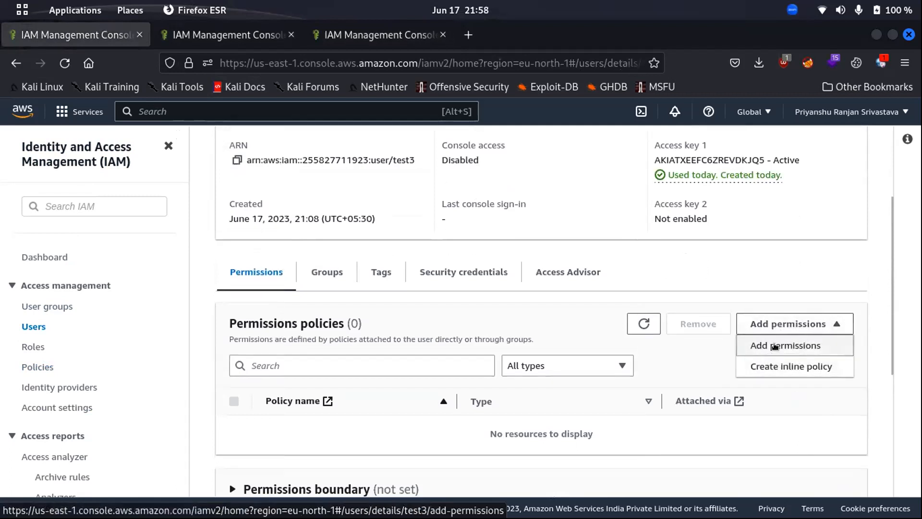
left_click(442, 330)
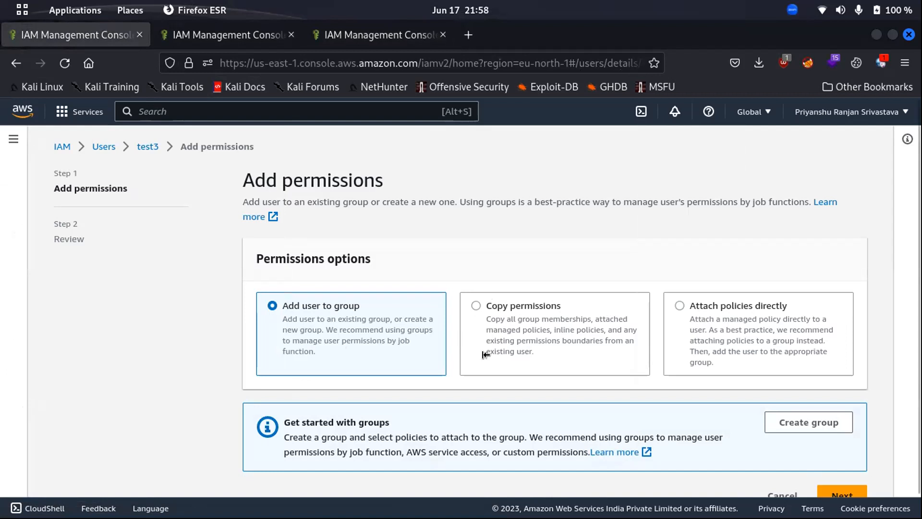
left_click(815, 359)
scroll(746, 318, "down", 2)
scroll(746, 319, "down", 5)
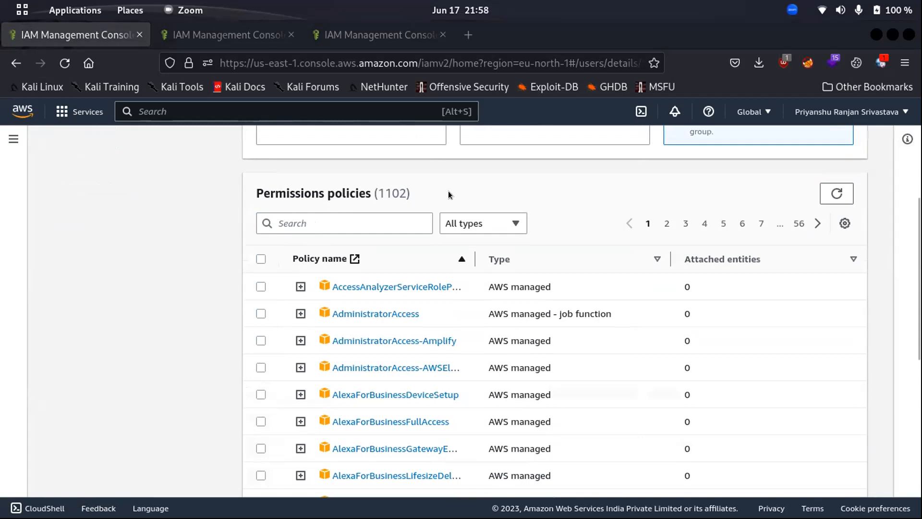
Step: Search the attachable permissions policies for "create", shorten the search to "cre" and look through the matches
left_click(297, 217)
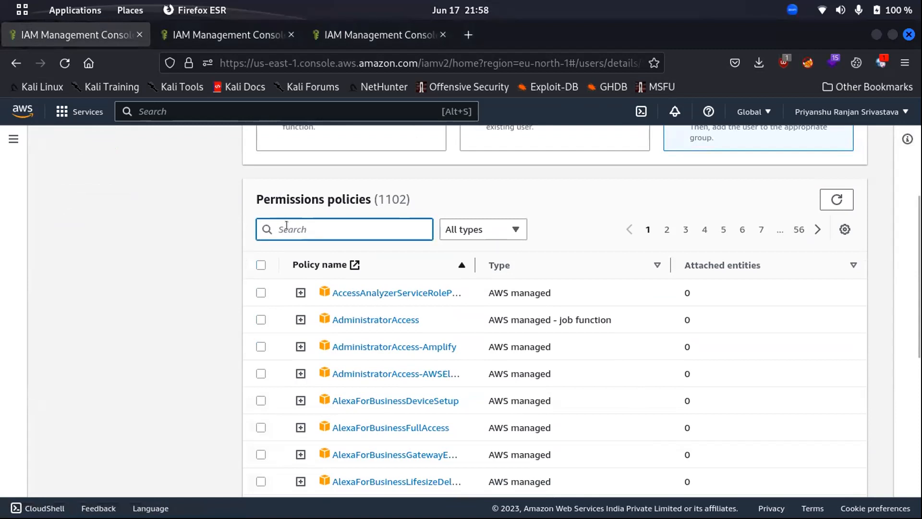
type("crea")
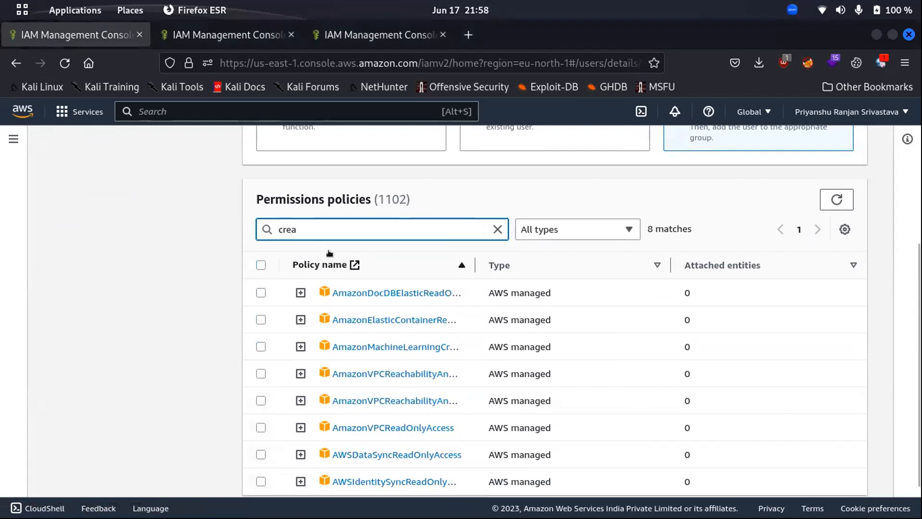
type("te")
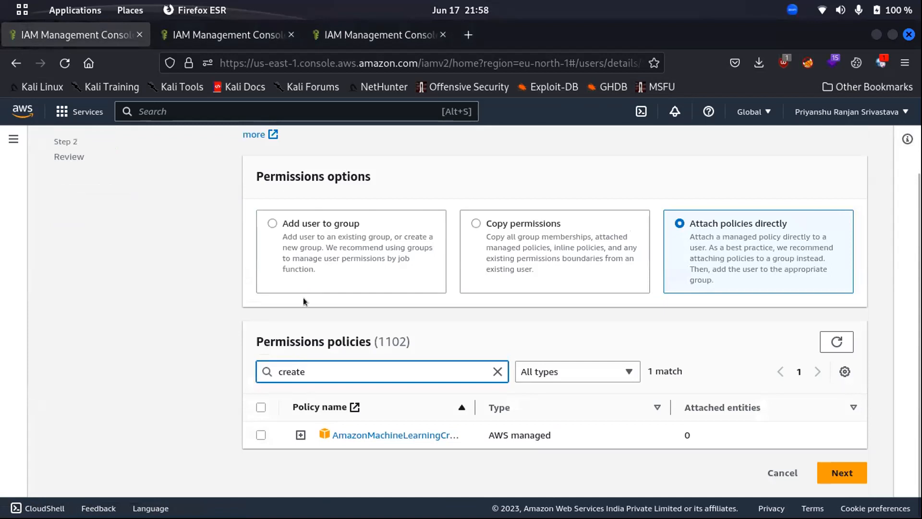
key("BackSpace")
key("BackSpace")
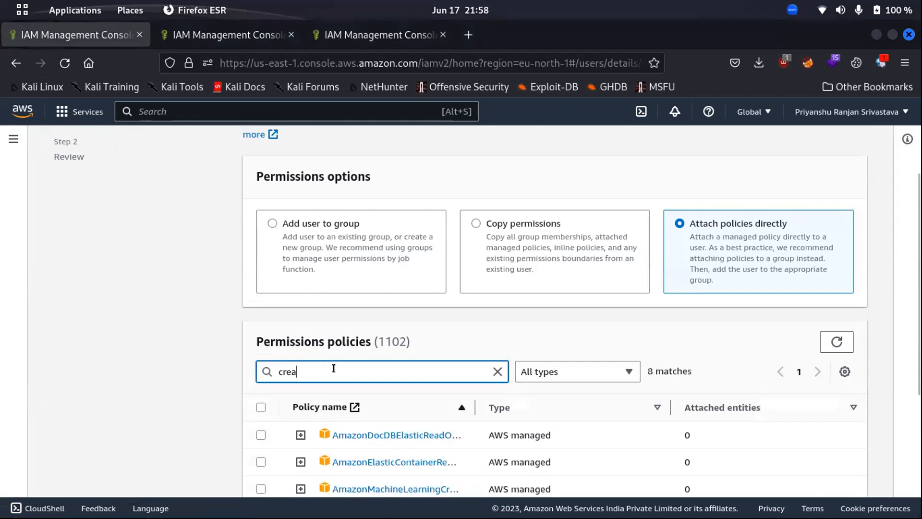
key("BackSpace")
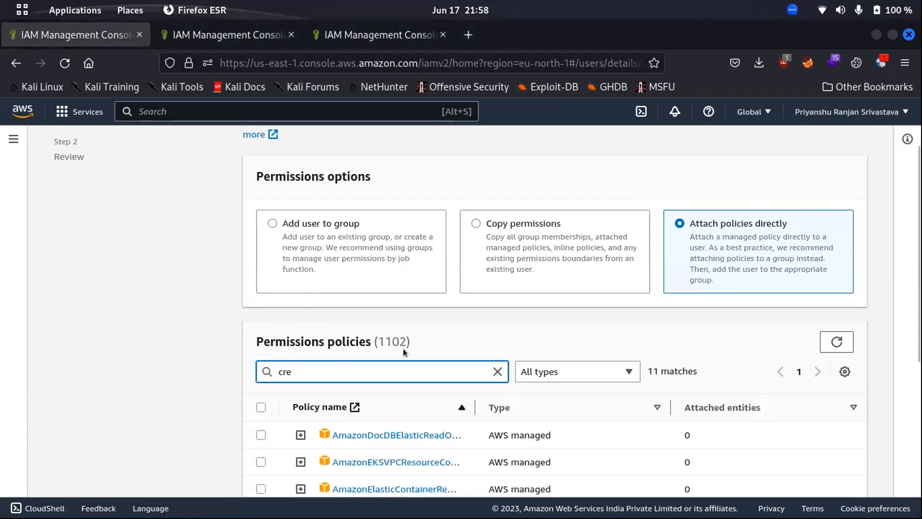
scroll(402, 347, "down", 1)
scroll(403, 348, "down", 5)
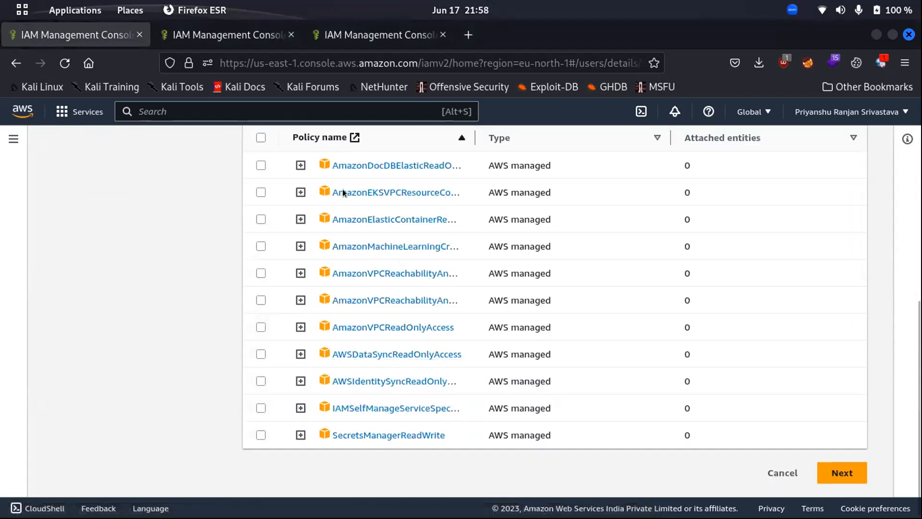
scroll(343, 193, "up", 6)
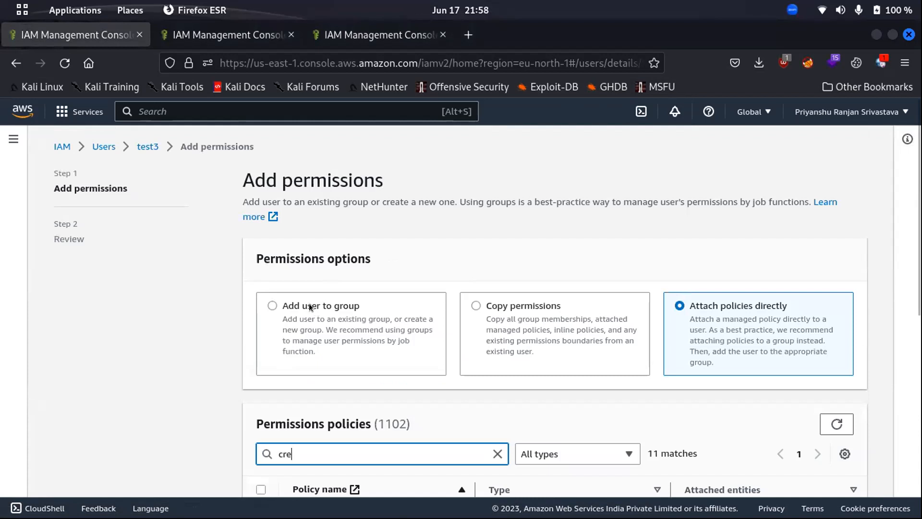
Step: Search the attachable permissions policies for "create" and refresh the policy list
scroll(305, 439, "down", 7)
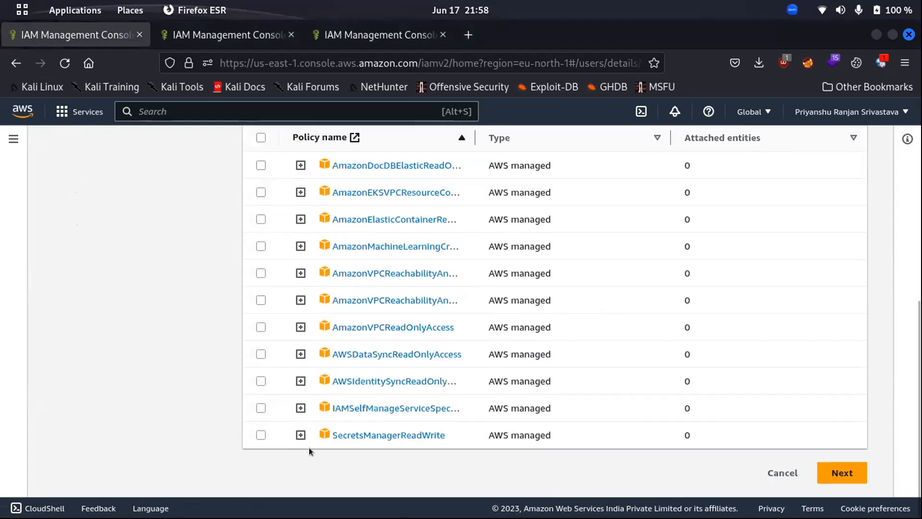
scroll(326, 274, "up", 1)
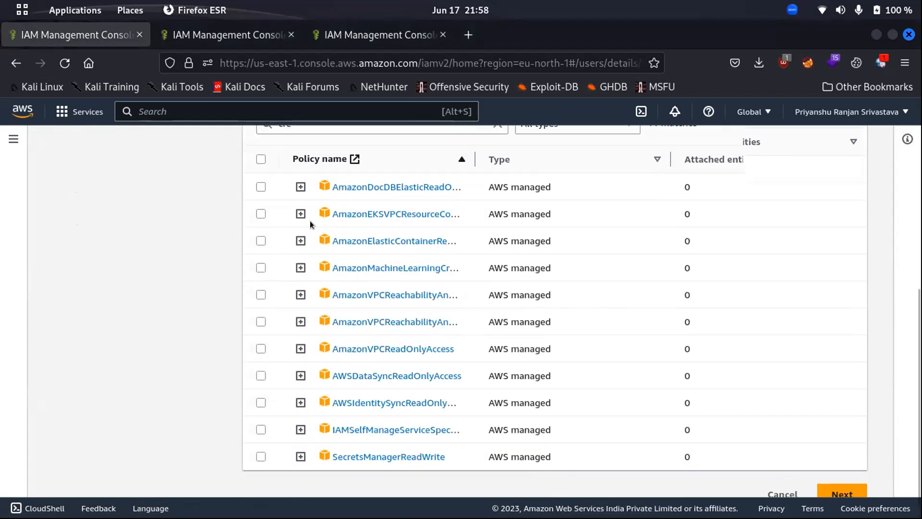
scroll(310, 221, "up", 7)
left_click(291, 453)
key("BackSpace")
key("BackSpace")
key("BackSpace")
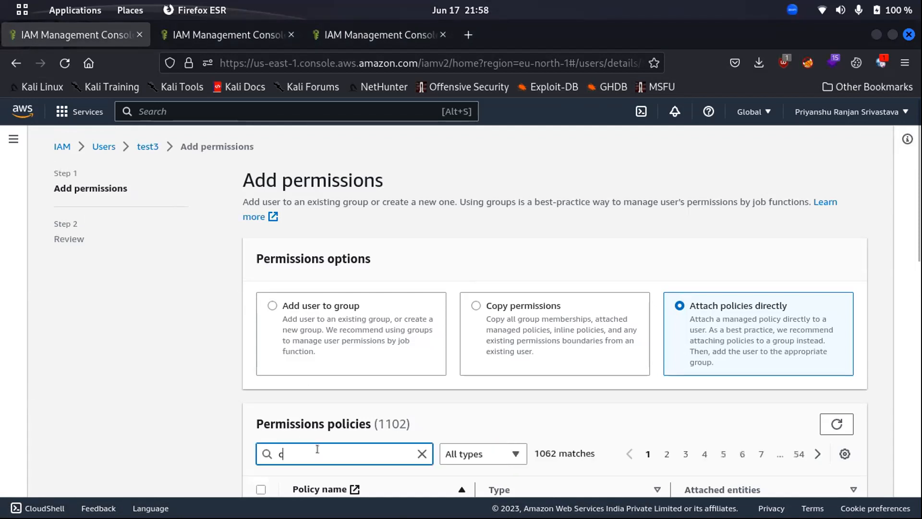
type("create")
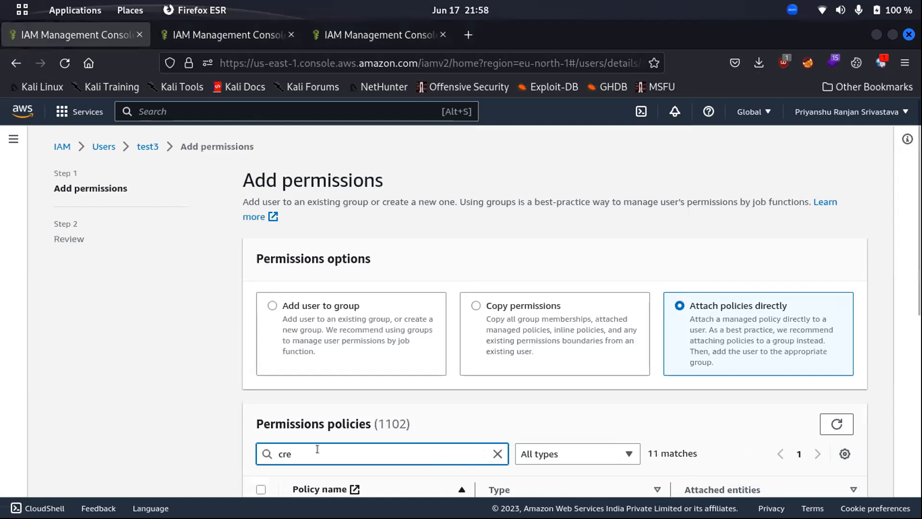
left_click(837, 424)
Step: Select the customer managed policy create_user_policy and attach it directly to test3
scroll(337, 240, "down", 2)
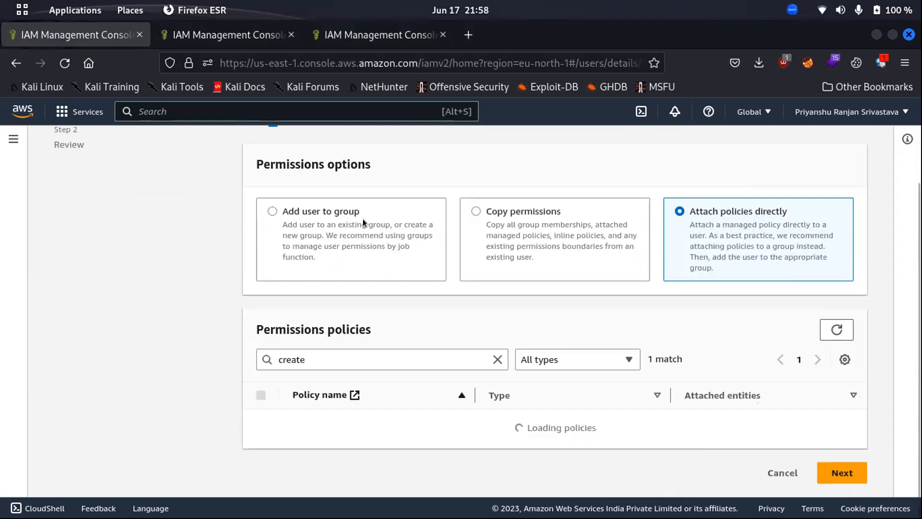
left_click(261, 448)
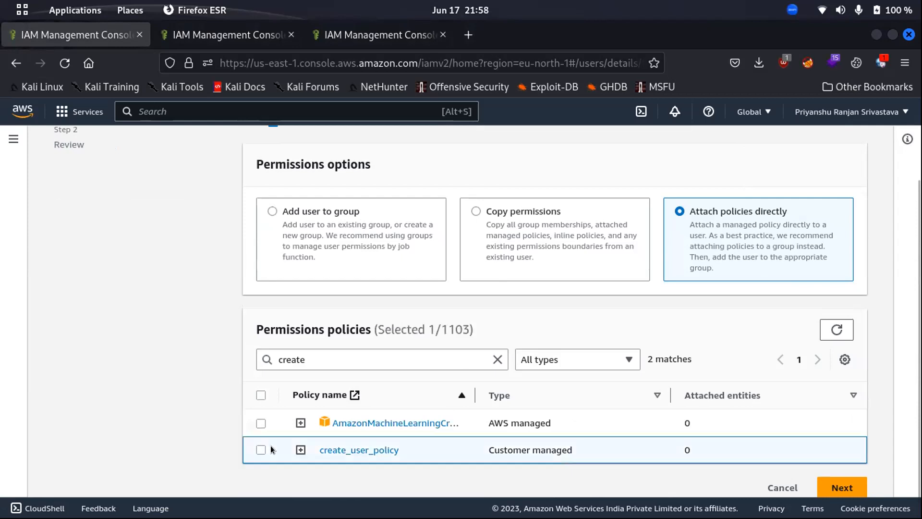
left_click(842, 488)
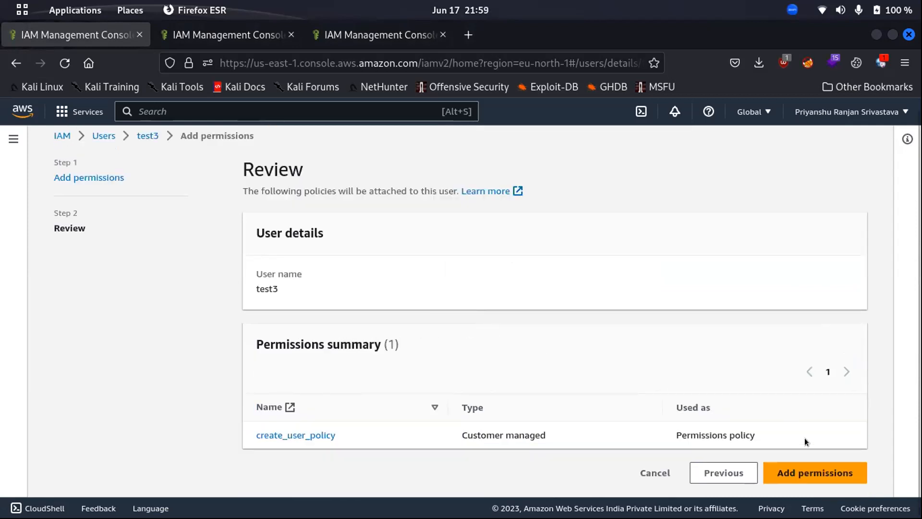
left_click(815, 470)
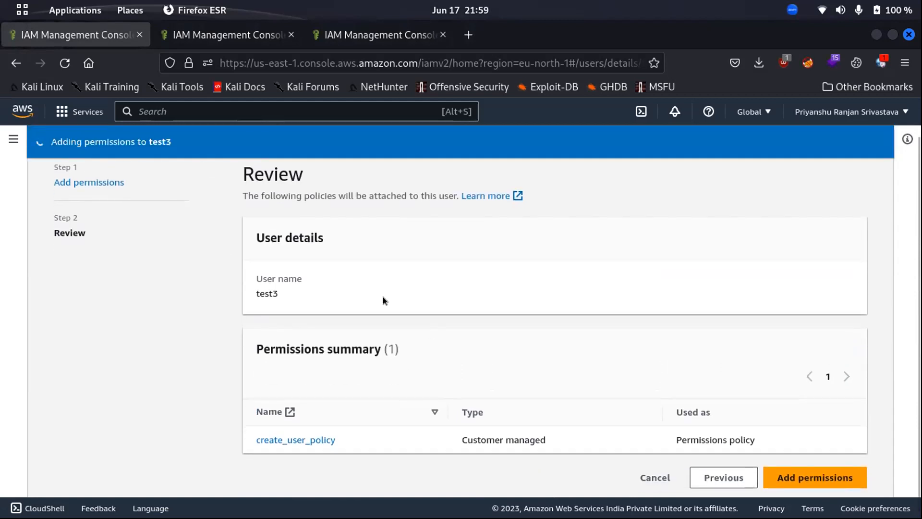
Step: Check test3's permissions policies and open the details of create_user_policy in a new browser tab
scroll(375, 274, "down", 4)
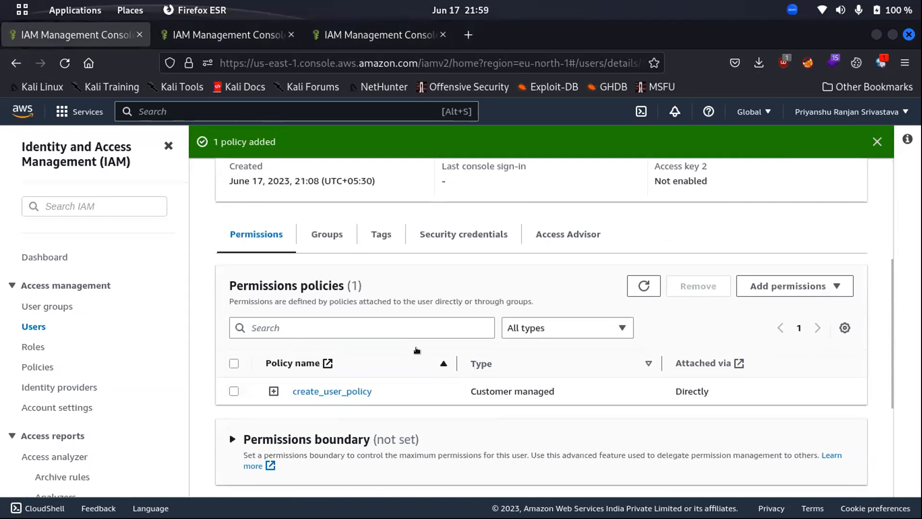
scroll(417, 350, "down", 3)
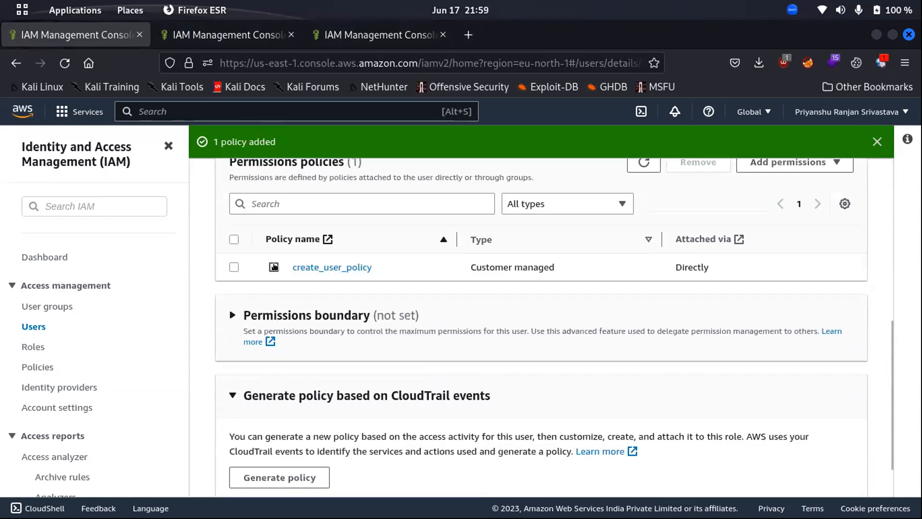
scroll(383, 251, "up", 3)
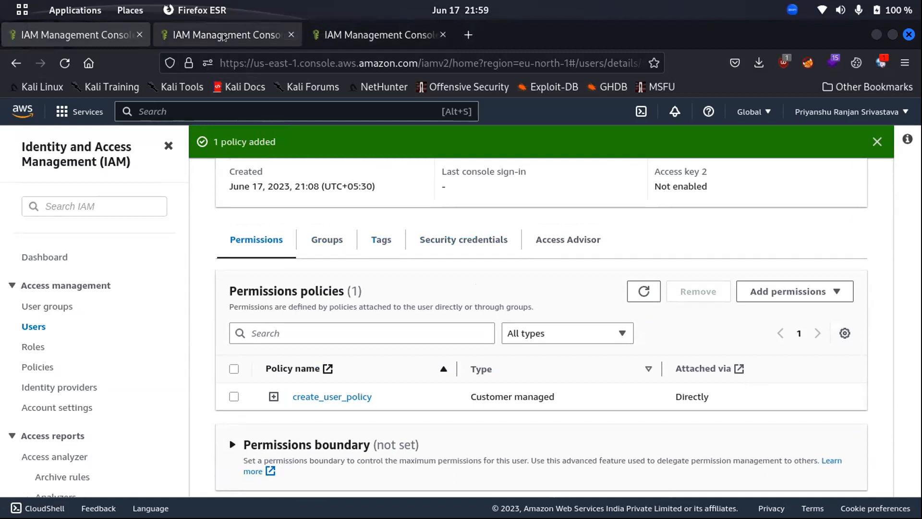
left_click(327, 396)
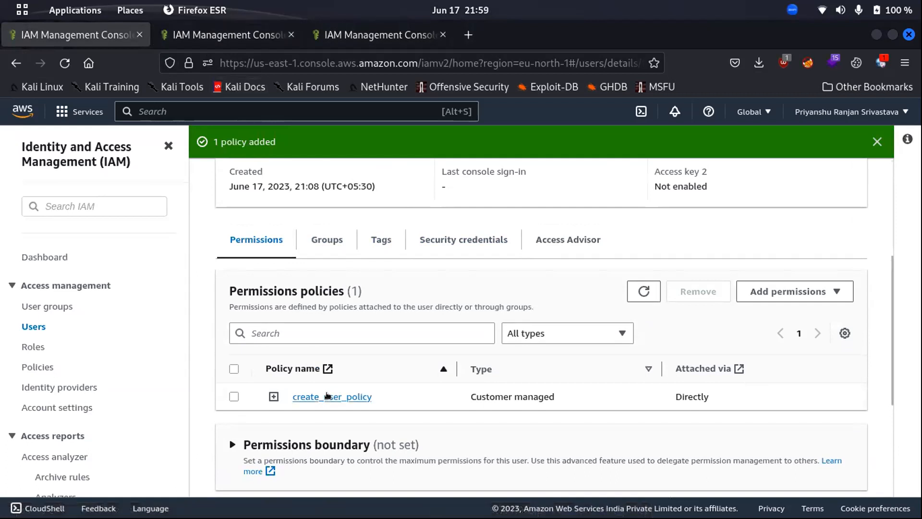
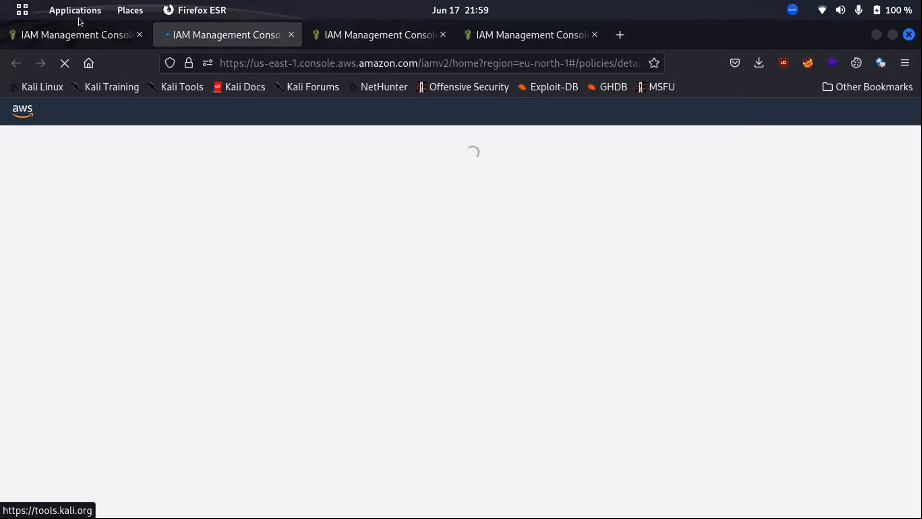
Step: Switch back to test3's browser tab and return to the IAM user list
left_click(147, 35)
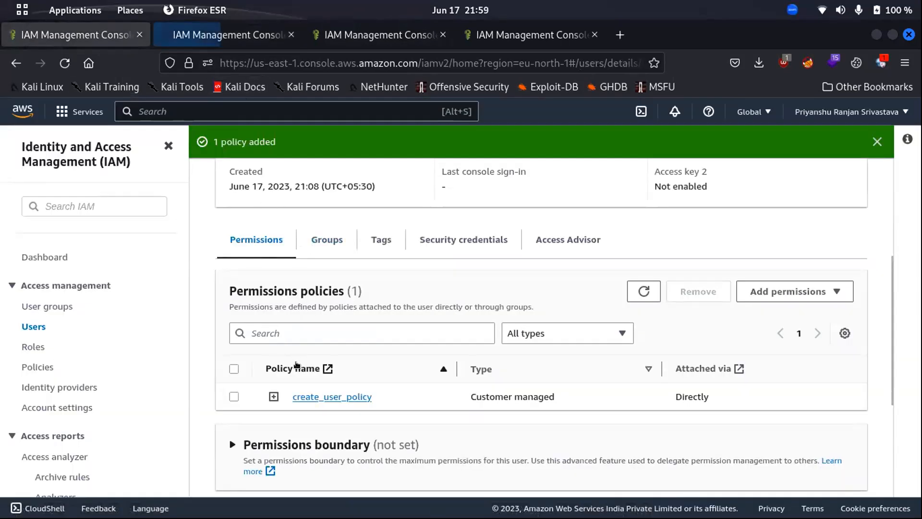
scroll(346, 308, "up", 3)
scroll(282, 188, "up", 1)
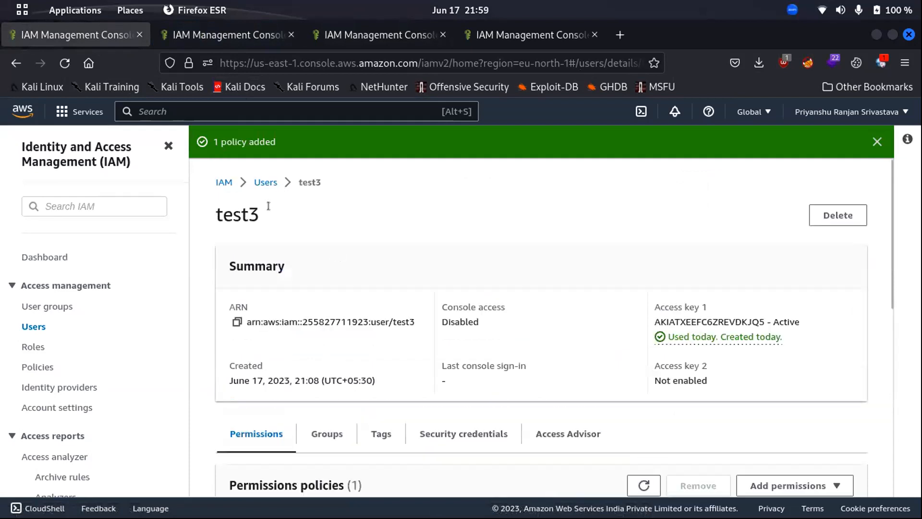
left_click(266, 181)
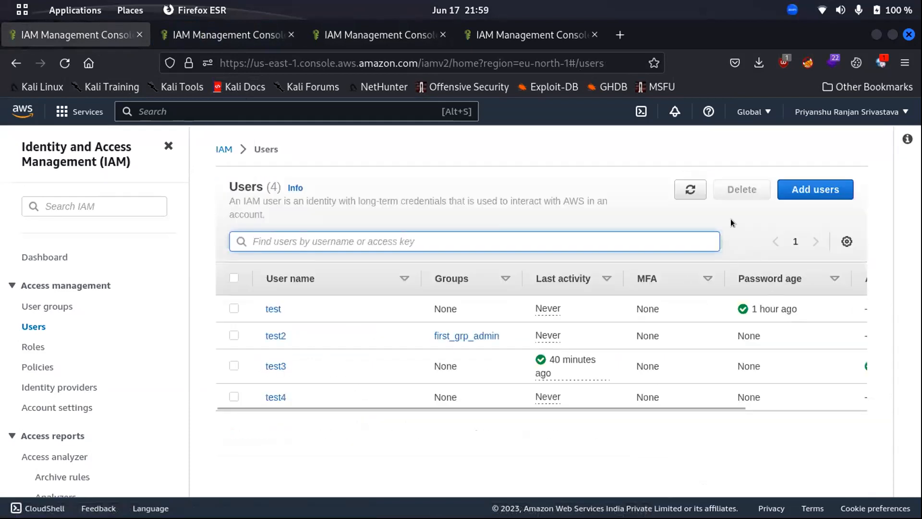
Step: Permanently delete the user test3, confirming the deletion with the user name test3
left_click(233, 365)
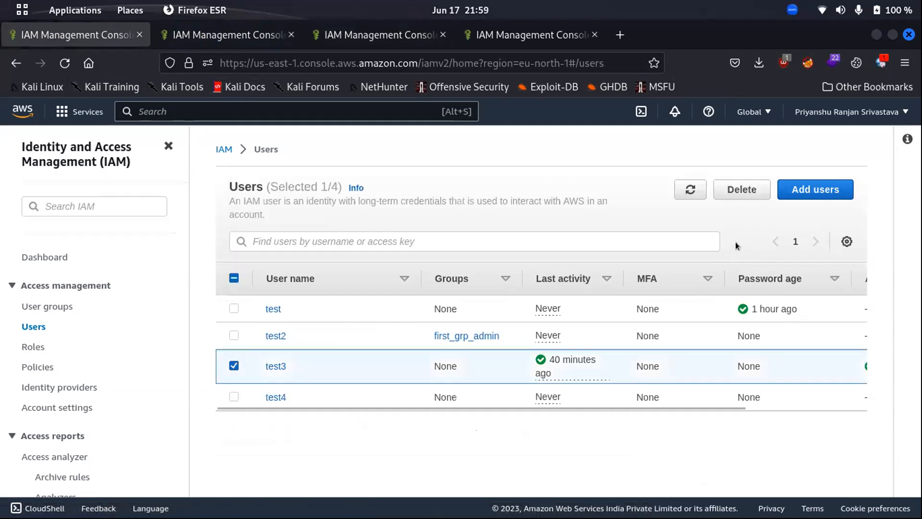
left_click(738, 187)
key("Escape")
left_click(740, 188)
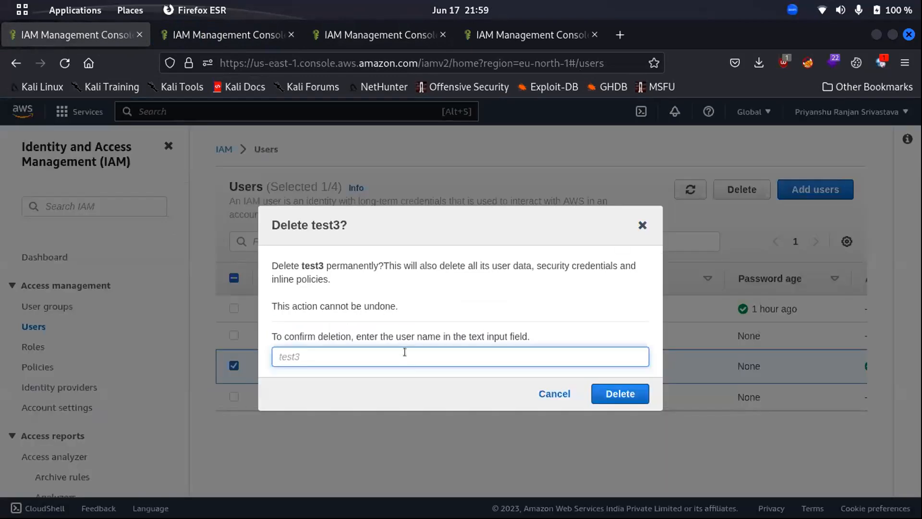
type("test3")
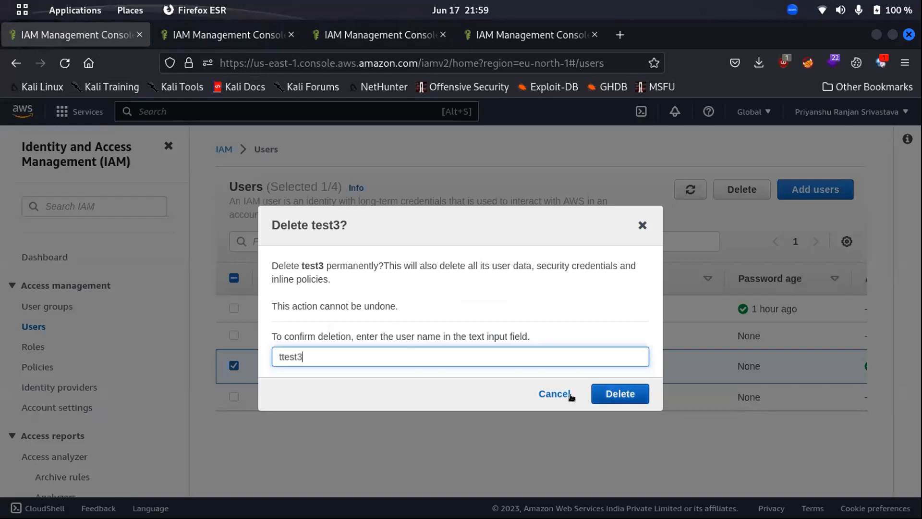
left_click(277, 355)
type("t")
key("BackSpace")
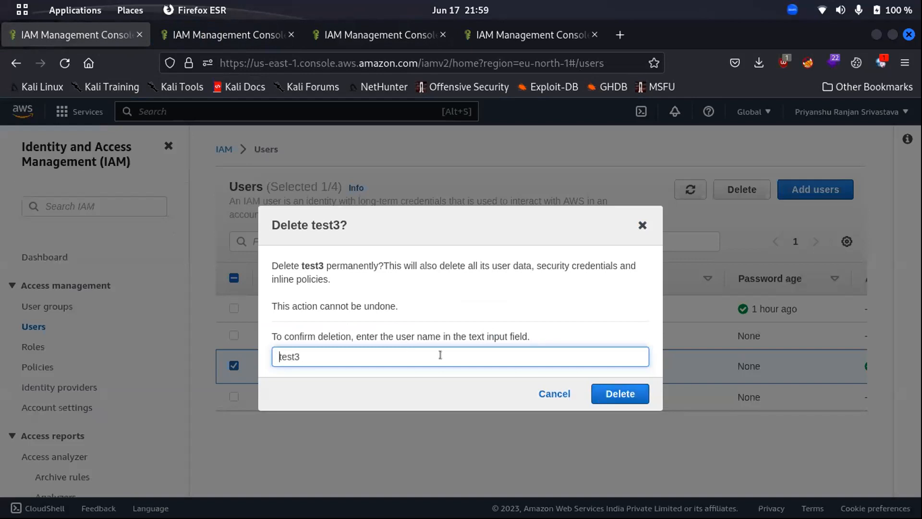
left_click(625, 402)
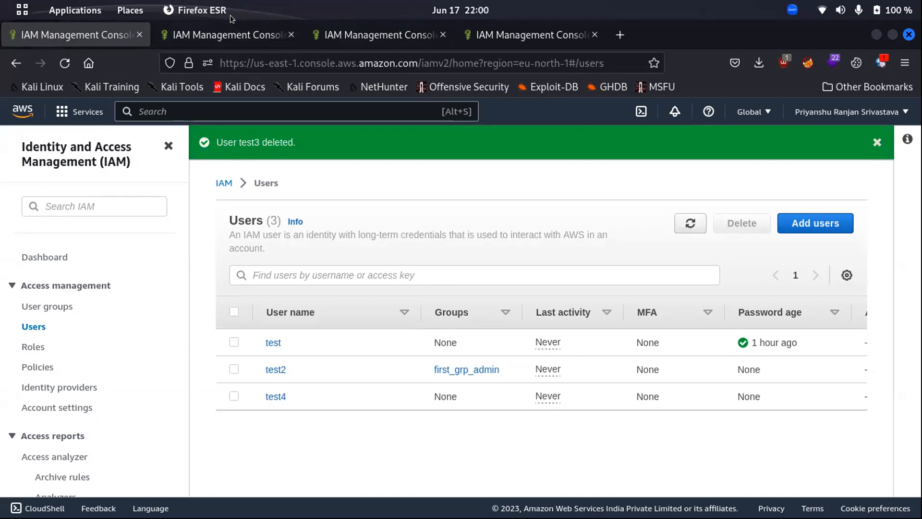
Step: Reload the create_user_policy details and examine test4's inline permissions policy in its own browser tab
left_click(230, 35)
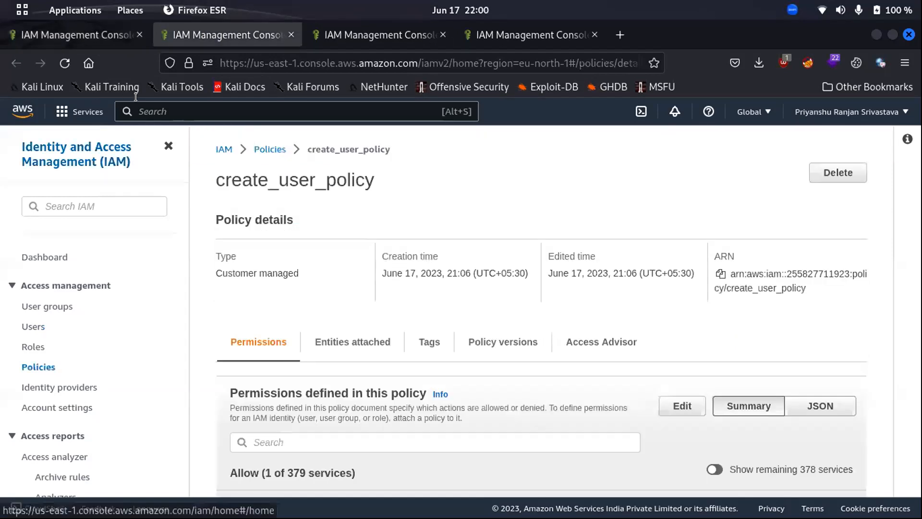
left_click(66, 65)
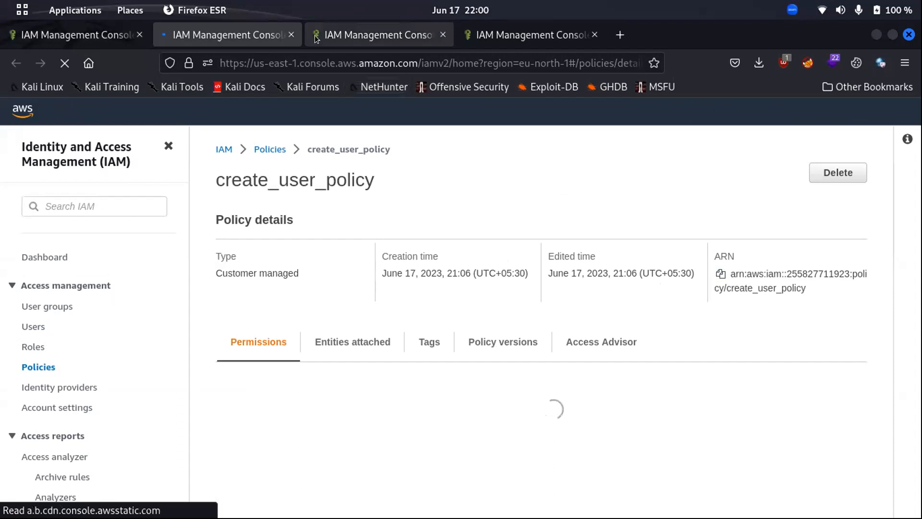
left_click(388, 37)
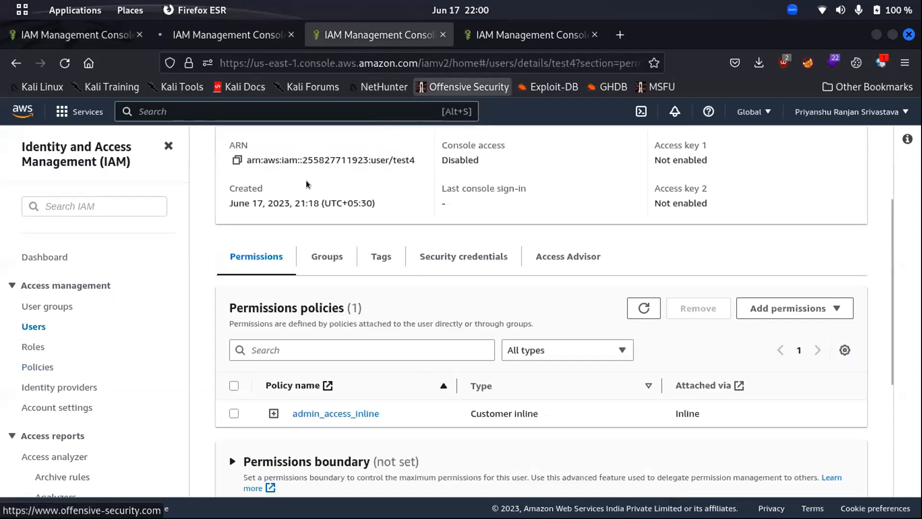
scroll(272, 249, "up", 2)
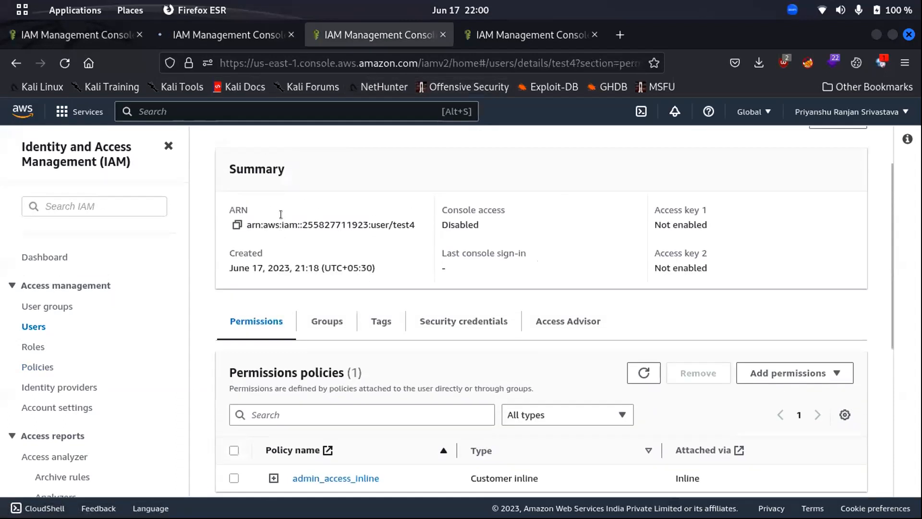
scroll(284, 217, "up", 2)
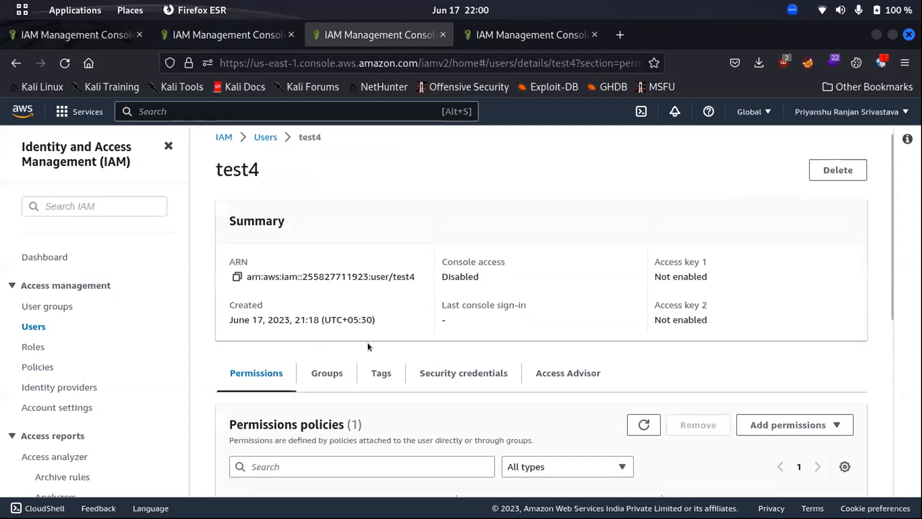
scroll(336, 380, "down", 5)
scroll(305, 380, "down", 3)
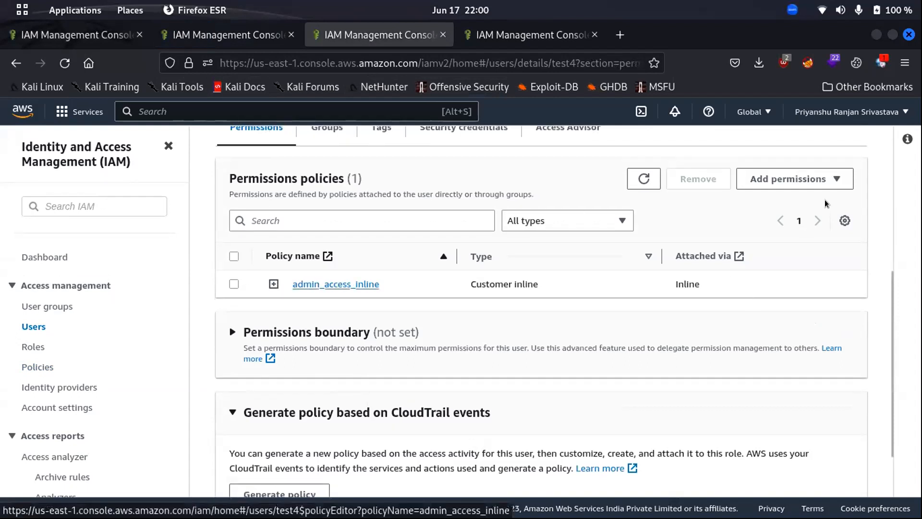
Step: Permanently delete the user test4 from its details page, confirming the deletion with the user name test4
scroll(827, 198, "up", 1)
scroll(852, 182, "up", 5)
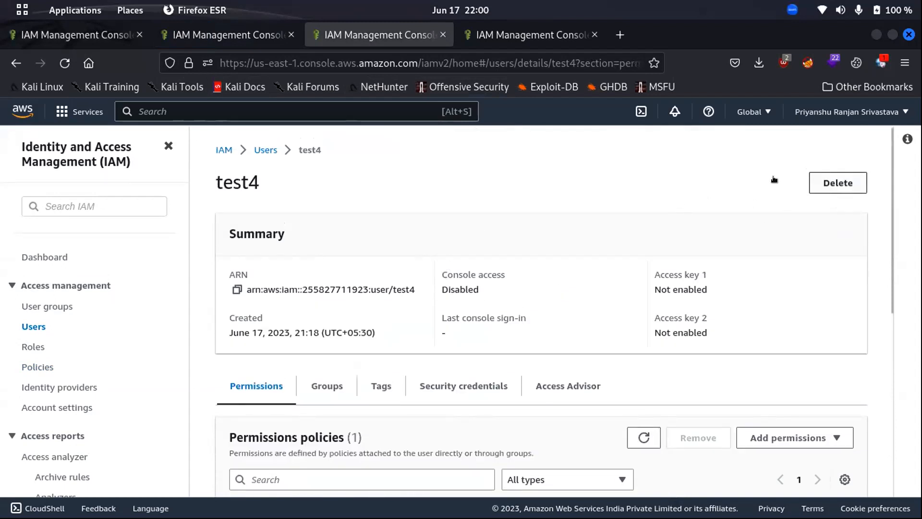
left_click(824, 183)
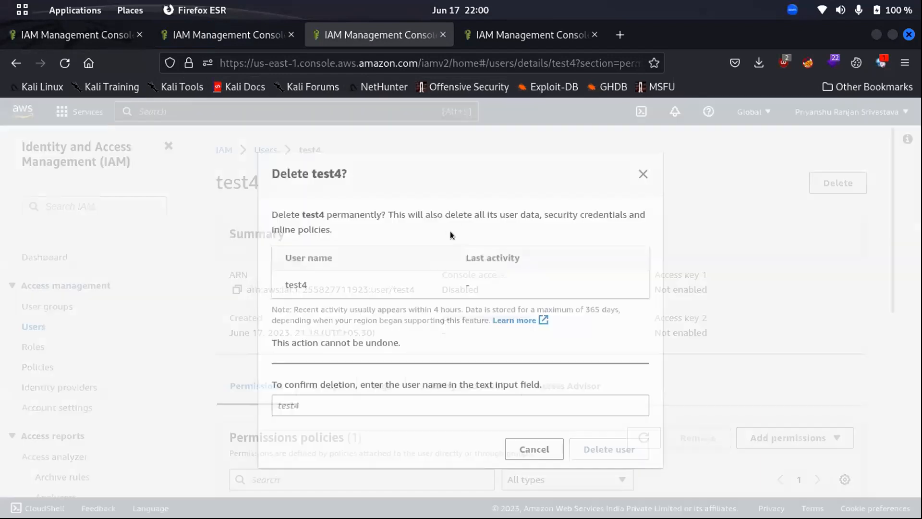
key("Escape")
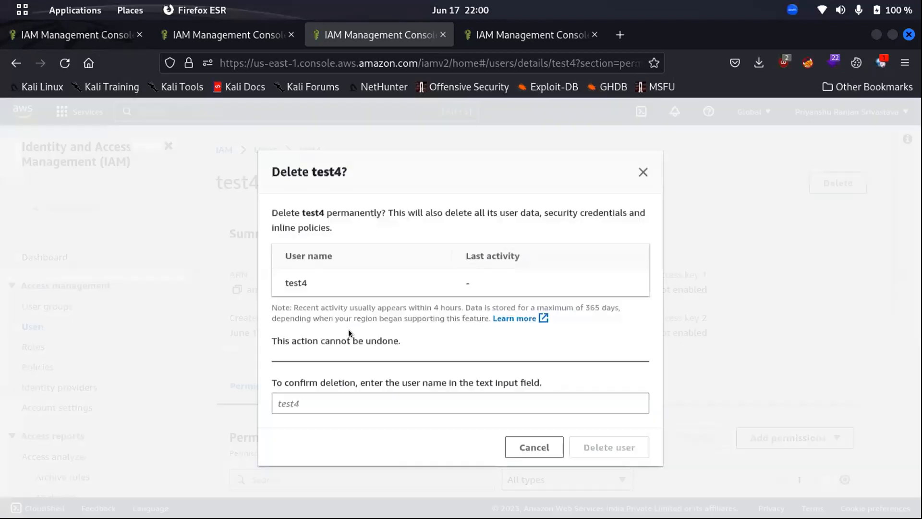
left_click(298, 394)
type("test4")
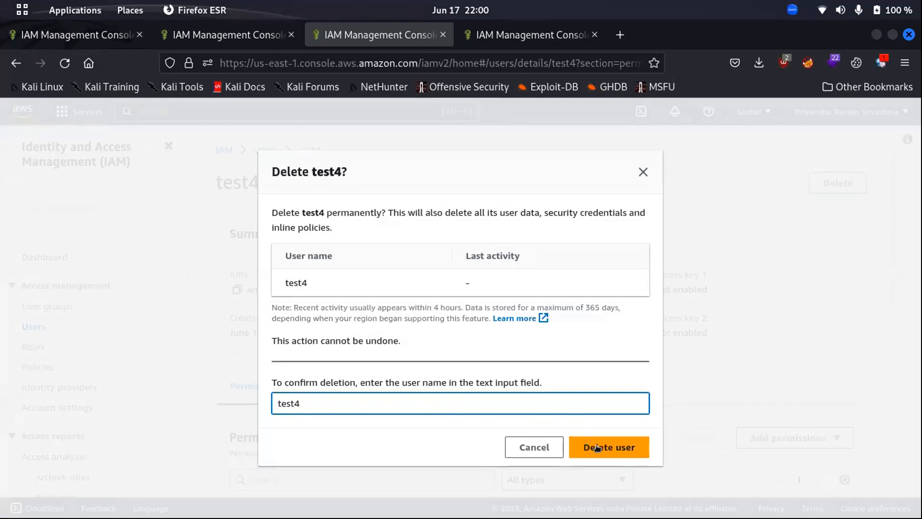
left_click(598, 447)
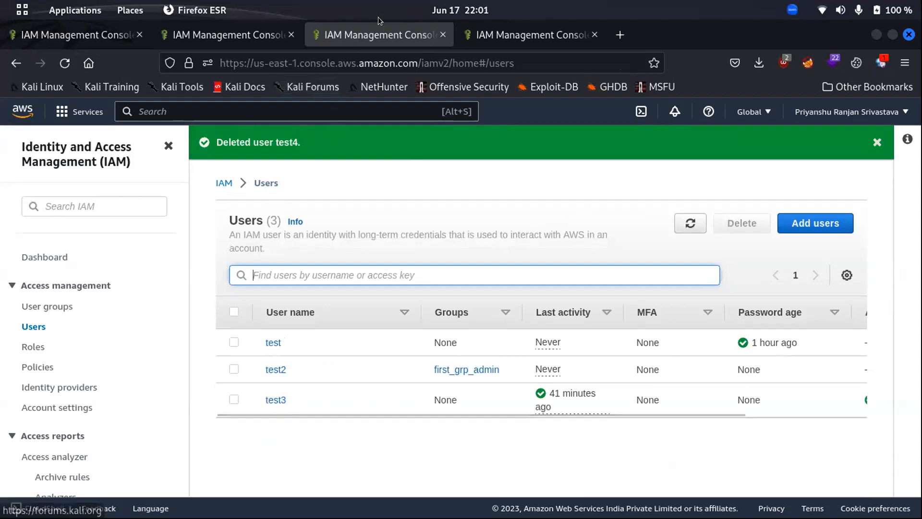
Step: Go back to the create_user_policy details and highlight the policy's ARN
left_click(223, 37)
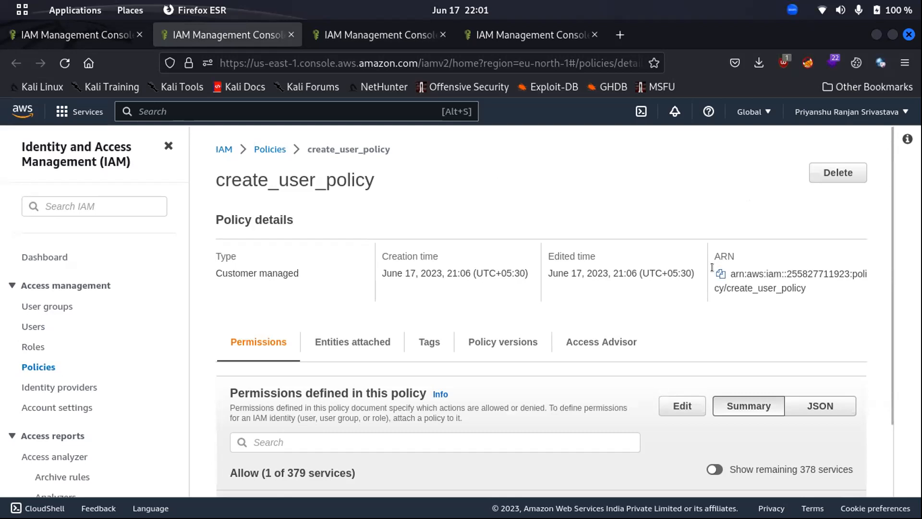
left_click_drag(807, 288, 728, 268)
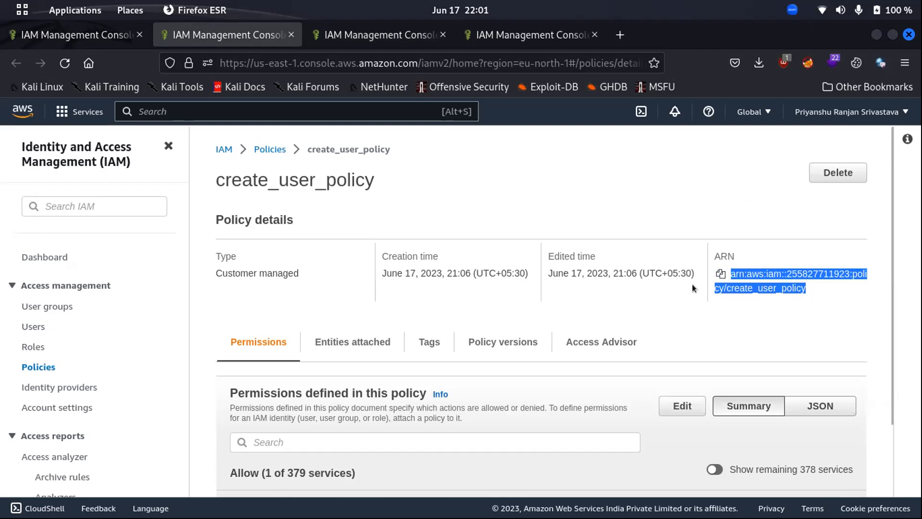
left_click(598, 219)
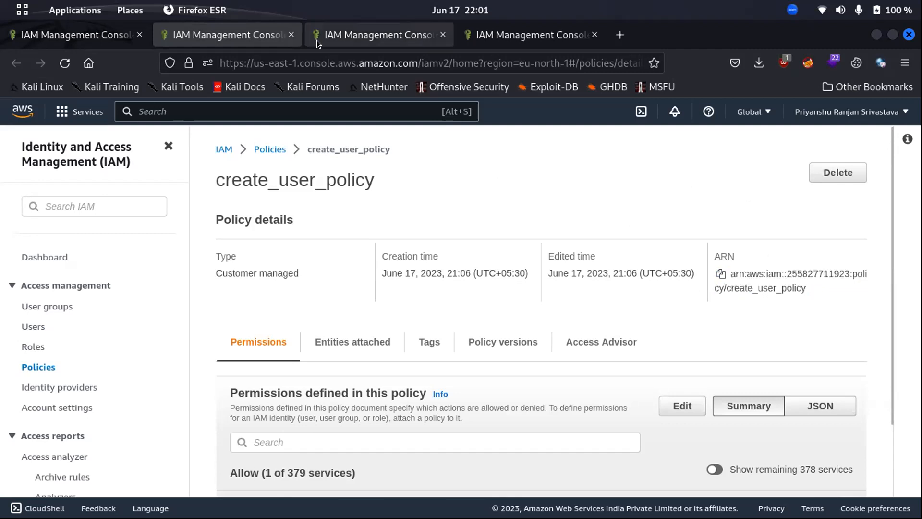
Step: Review the Managed Vs Inline policies slide in 2.jpeg and close the image viewer
left_click(352, 35)
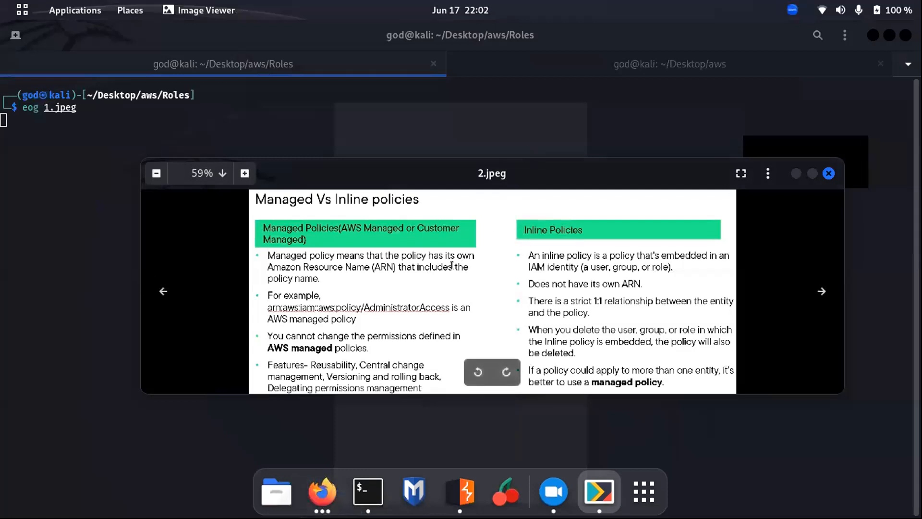
key("alt+Tab")
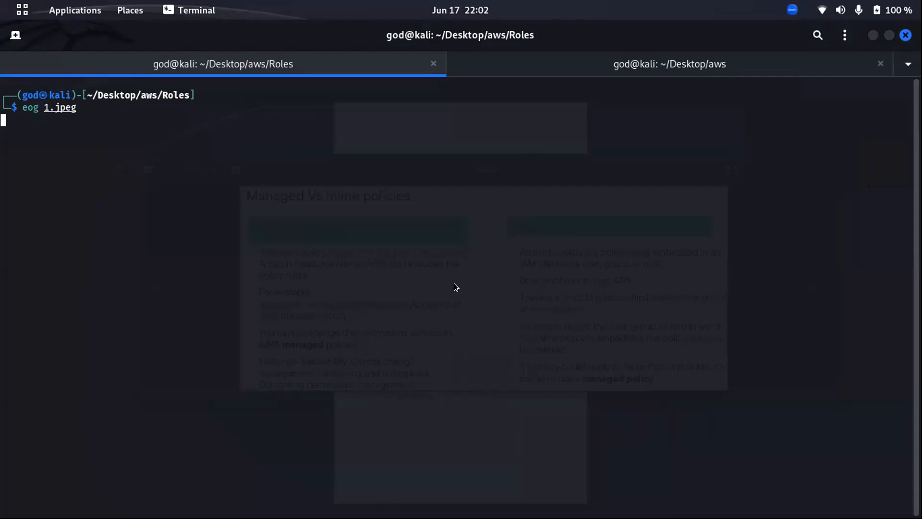
key("alt+Tab")
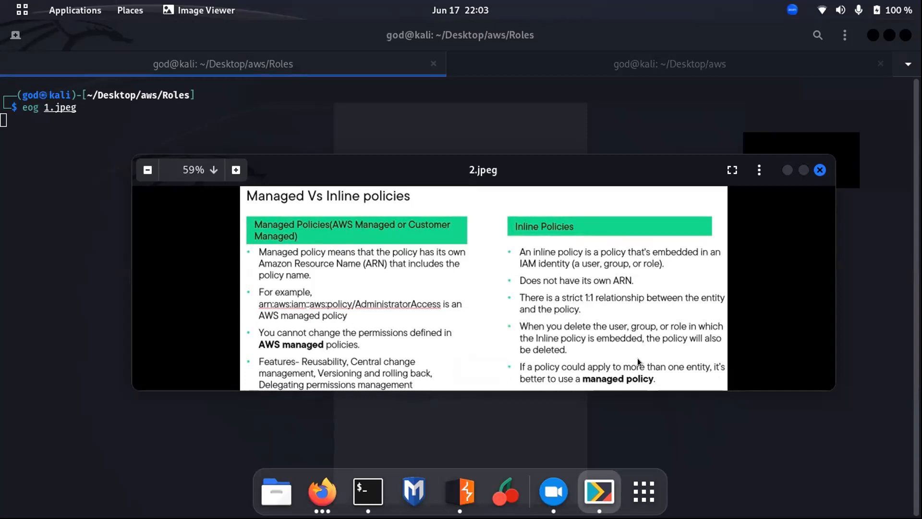
left_click(821, 170)
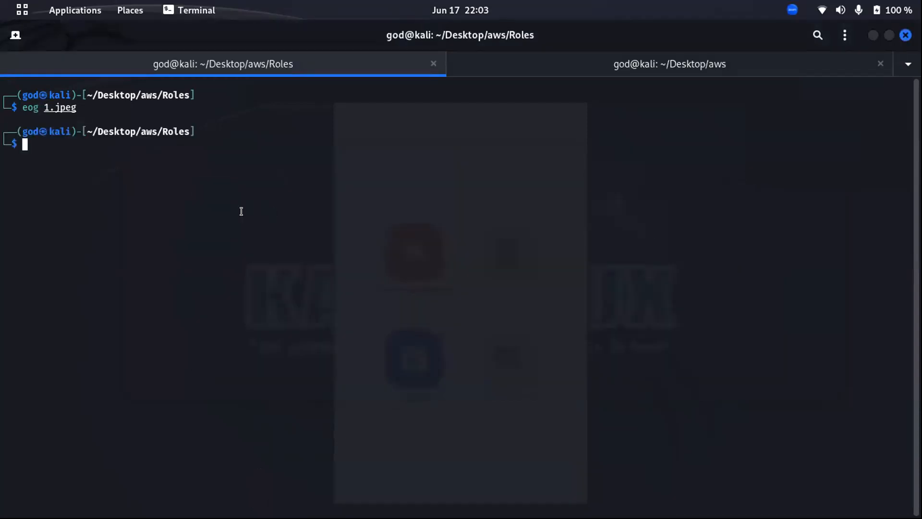
Step: Edit the previous eog command in the terminal to open the IAM Roles slide 3.jpeg
key("Up")
key("Left")
key("Left")
key("Left")
key("Left")
key("Left")
key("Left")
key("Delete")
type("3")
key("Return")
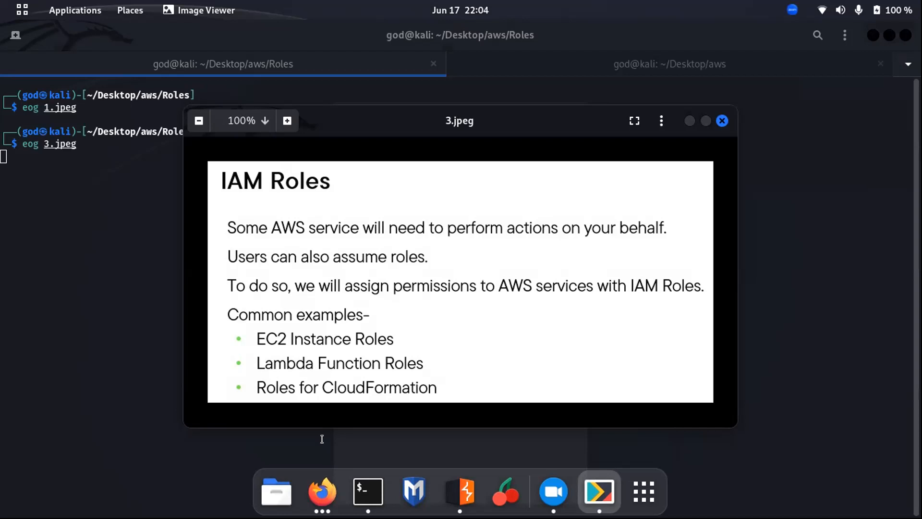
Step: Switch to Firefox, open the EC2 service by searching for ec2, and change the region to Asia Pacific (Mumbai)
left_click(318, 489)
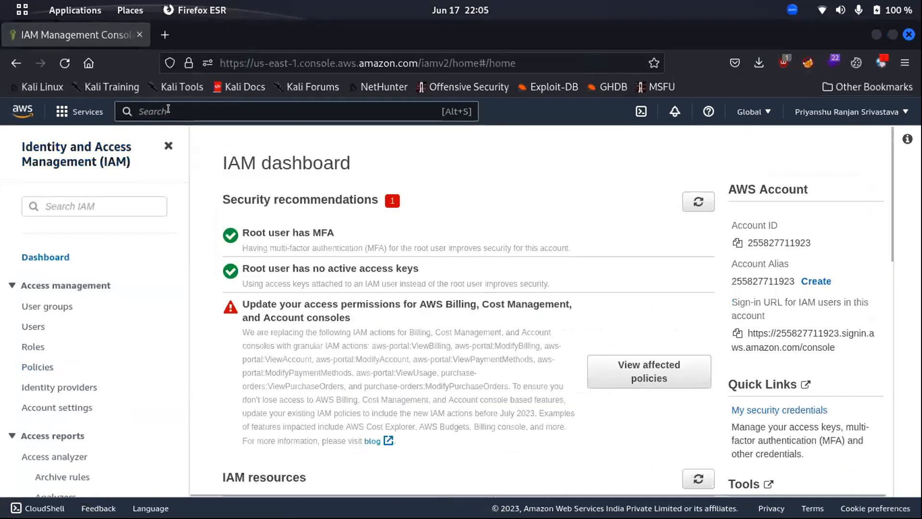
left_click(163, 106)
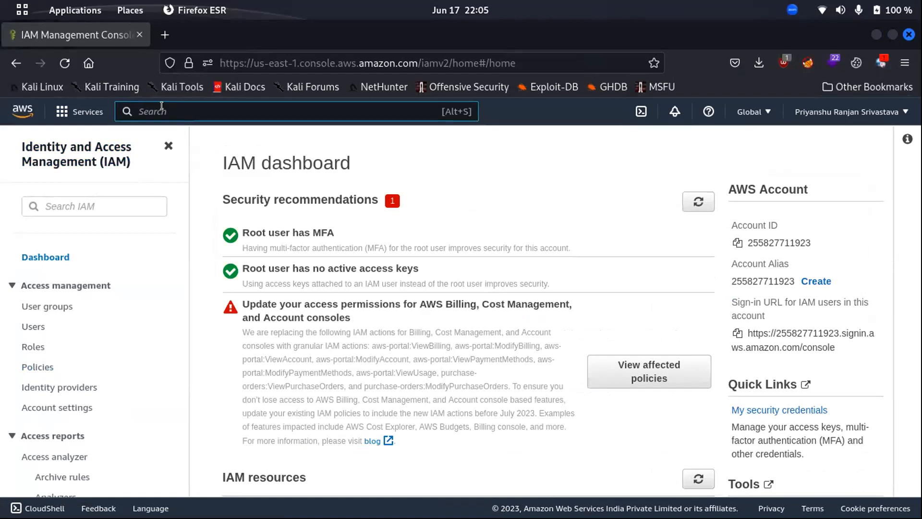
type("ec2")
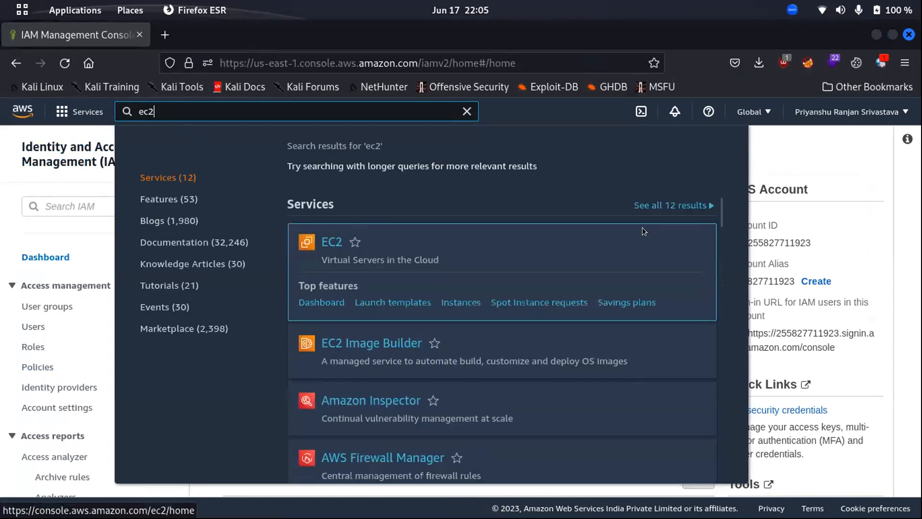
left_click(337, 236)
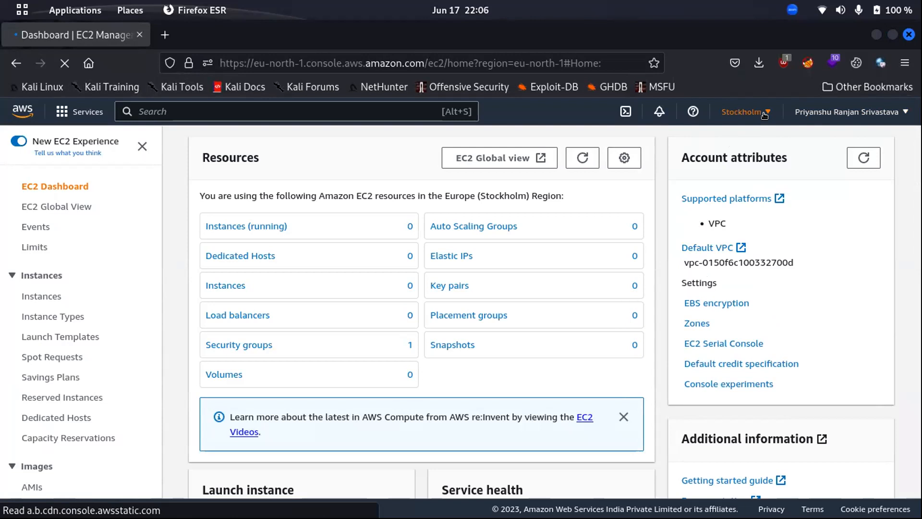
left_click(764, 113)
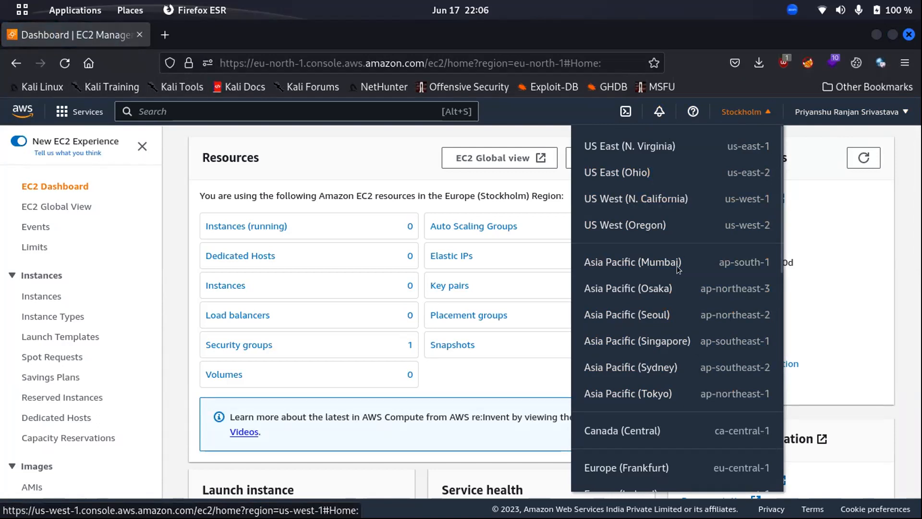
left_click(663, 260)
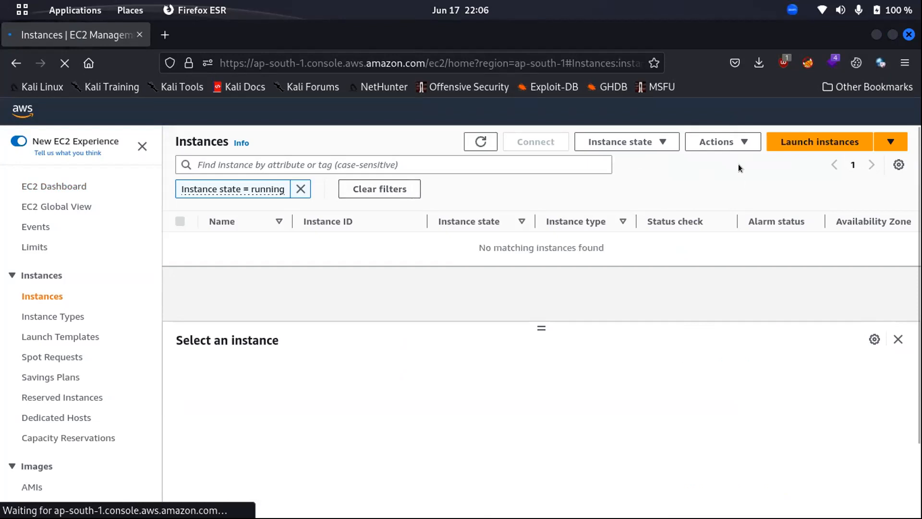
Step: Start launching a new instance from the instances list and name it test_ec2
left_click(806, 140)
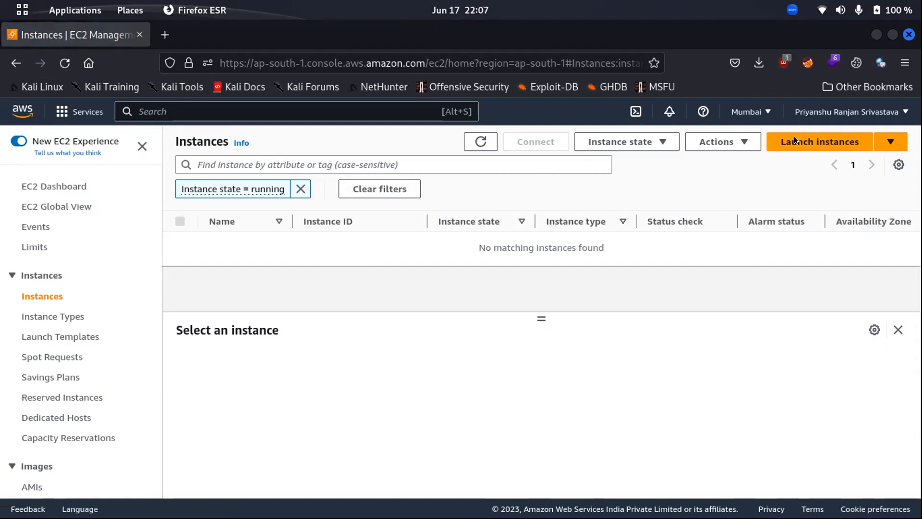
left_click(795, 140)
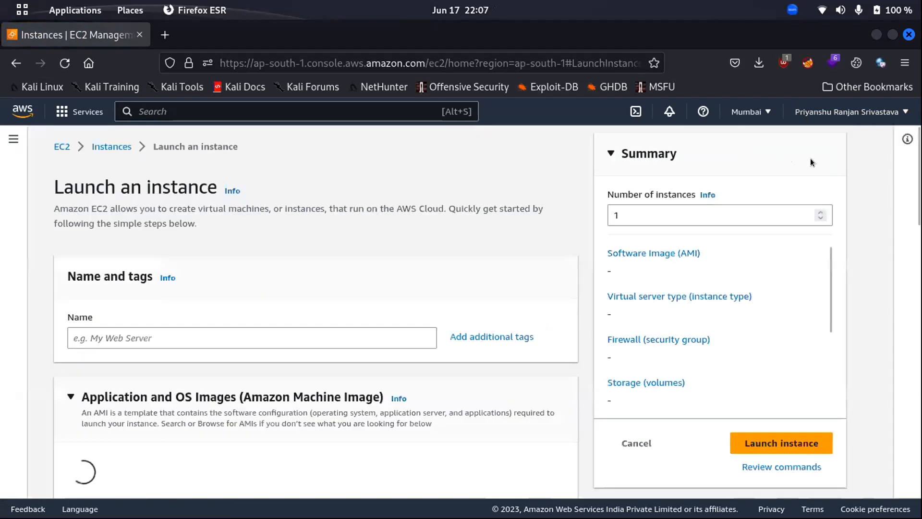
left_click(811, 163)
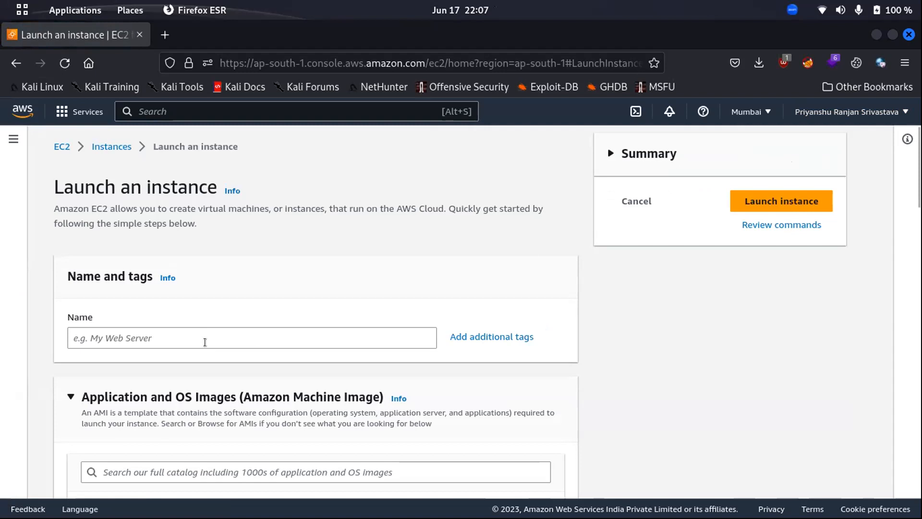
left_click(128, 335)
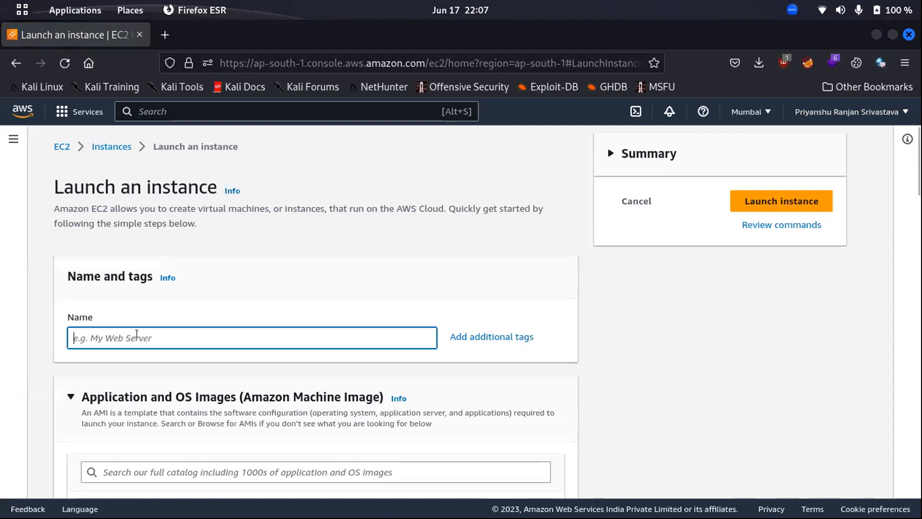
type("test_ec2")
Step: Choose Ubuntu Server 22.04 LTS (HVM), SSD Volume Type as the instance's machine image
scroll(211, 373, "down", 1)
scroll(186, 353, "down", 3)
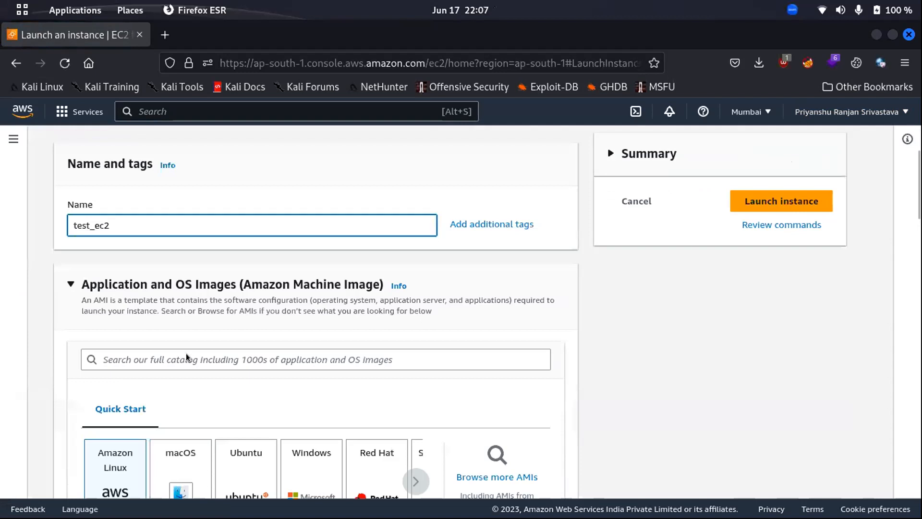
left_click(244, 442)
scroll(393, 287, "down", 3)
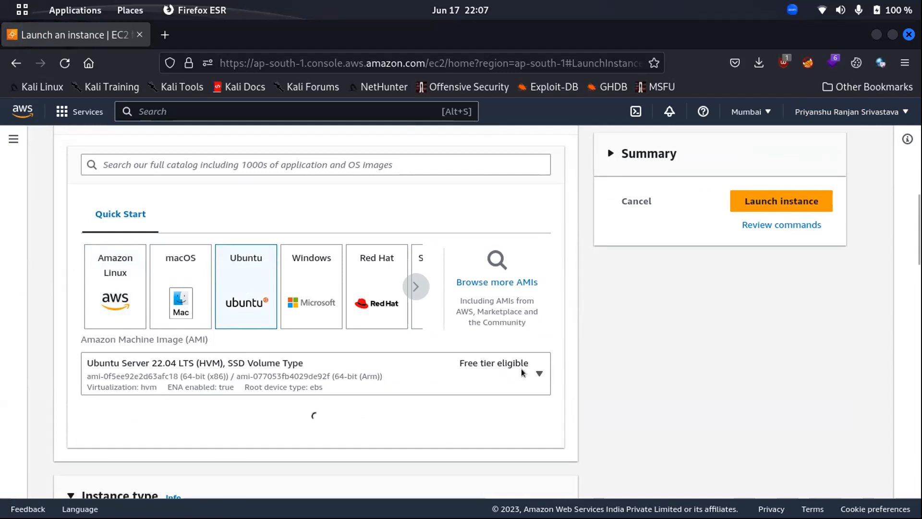
scroll(664, 358, "down", 3)
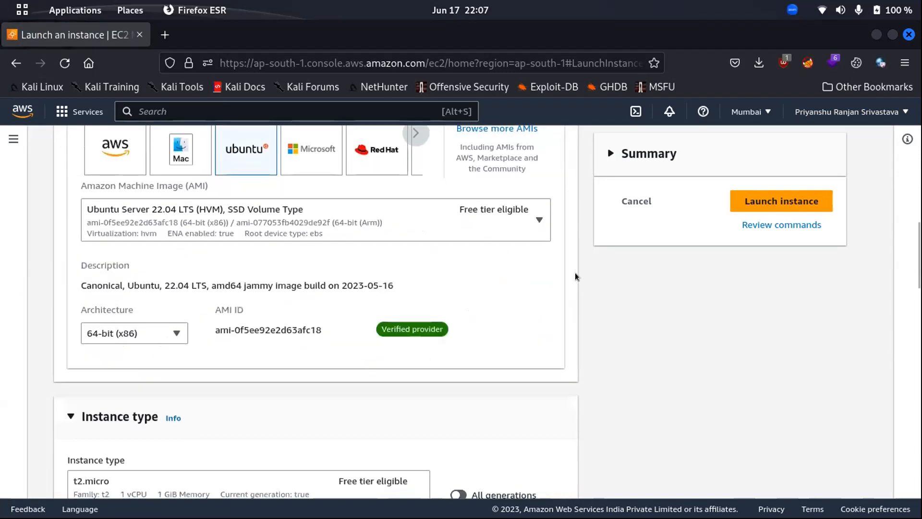
scroll(598, 265, "up", 2)
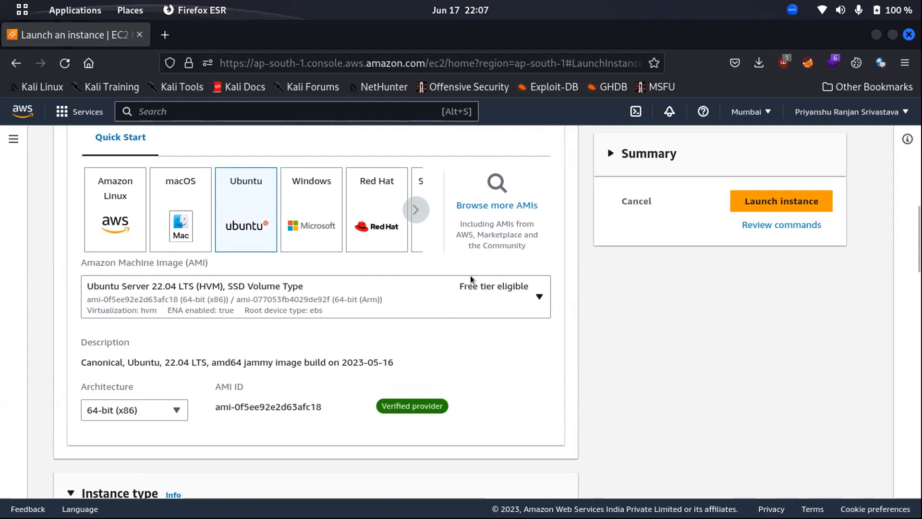
left_click(540, 298)
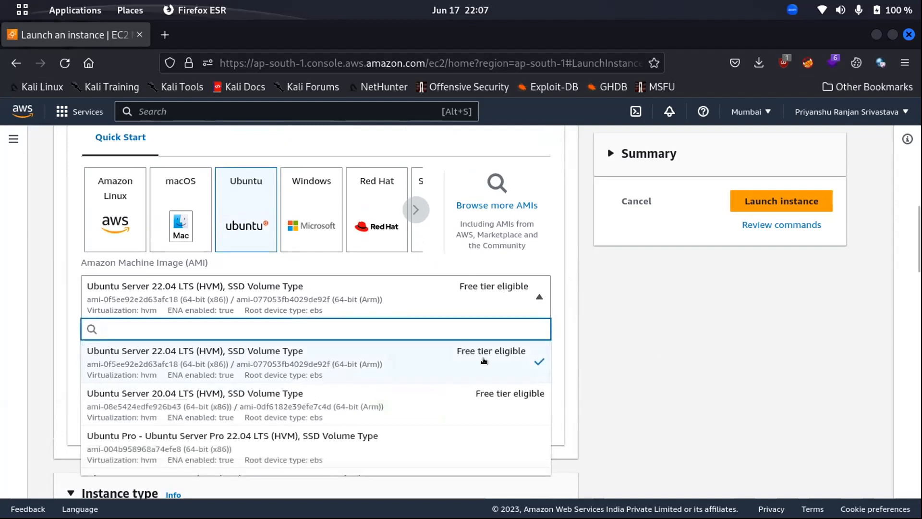
left_click(544, 353)
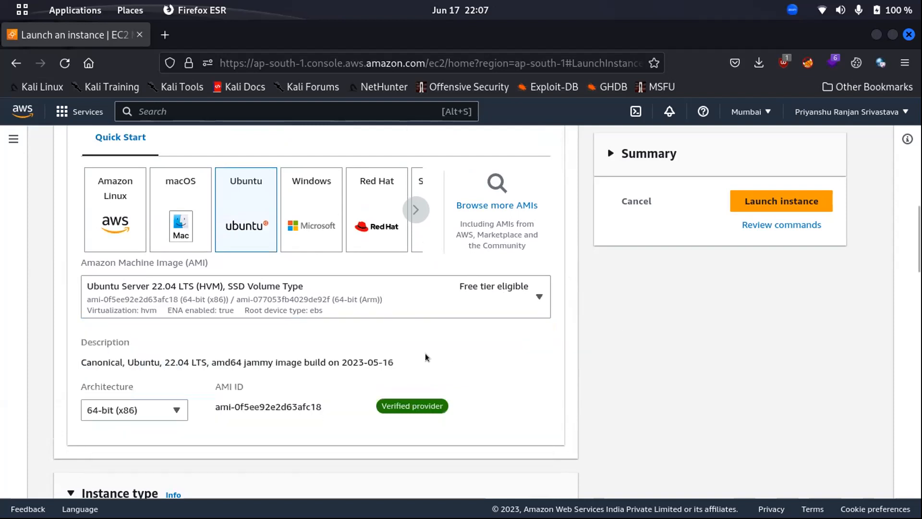
Step: Create an RSA key pair named firstt in .pem format for logging in to the instance and dismiss the downloads list
scroll(521, 309, "down", 5)
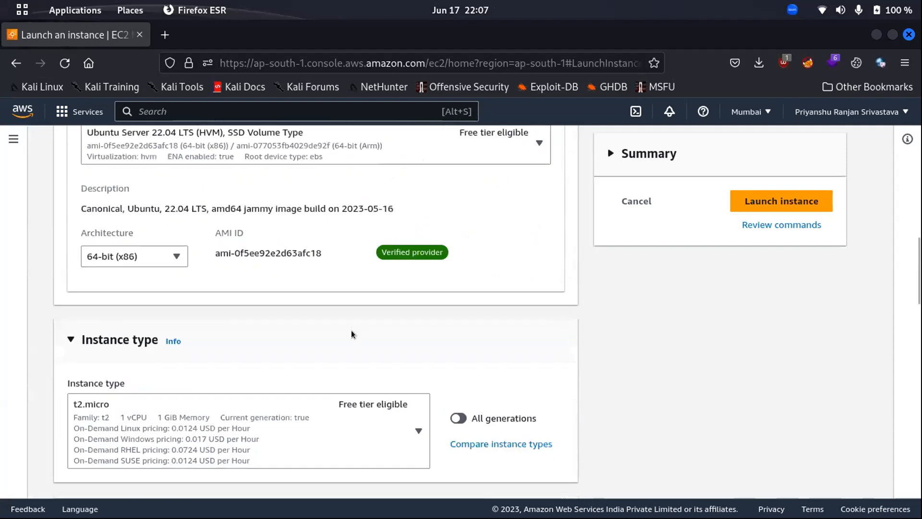
scroll(155, 317, "down", 5)
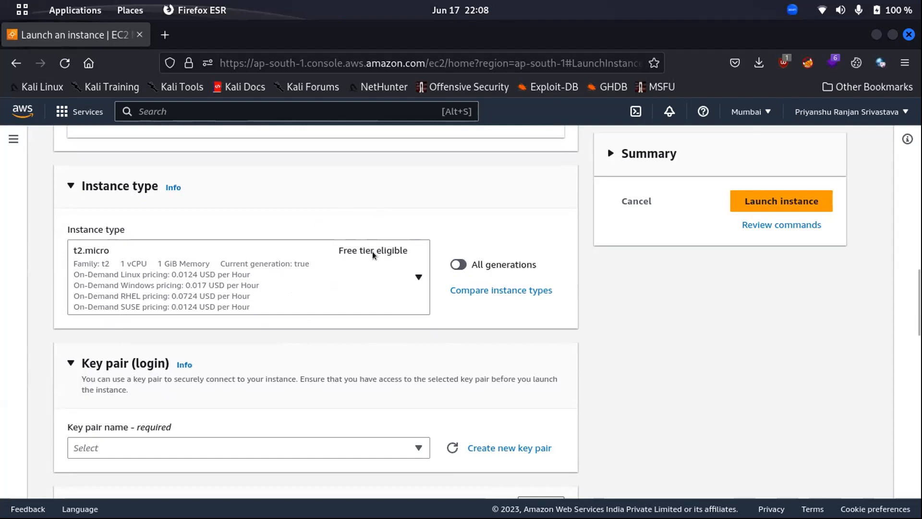
scroll(313, 329, "down", 2)
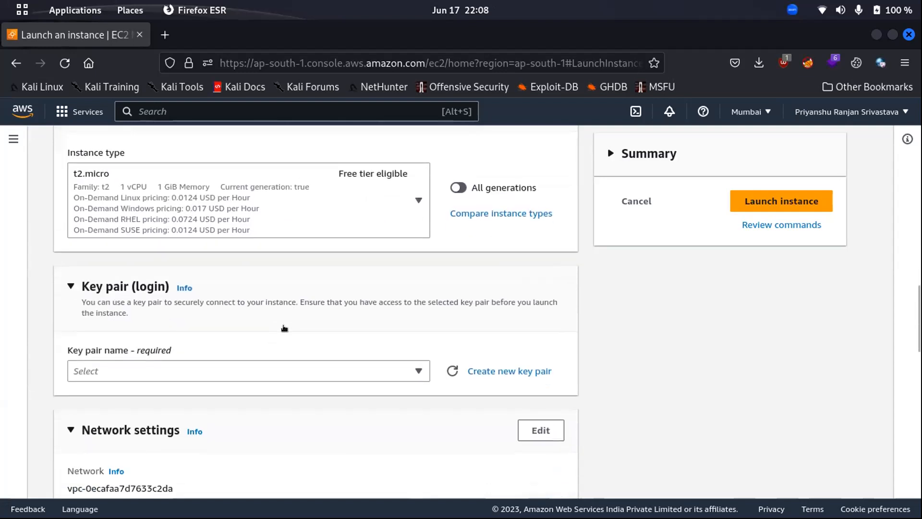
scroll(308, 327, "down", 4)
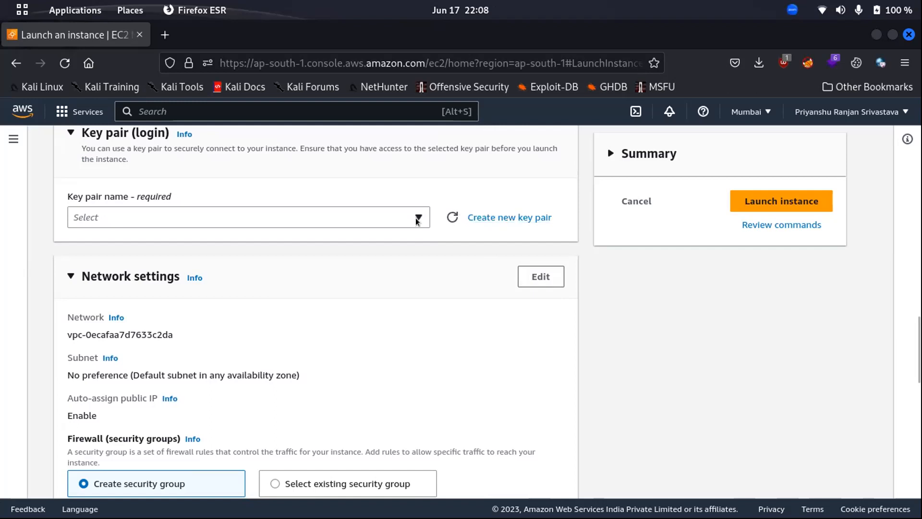
left_click(481, 218)
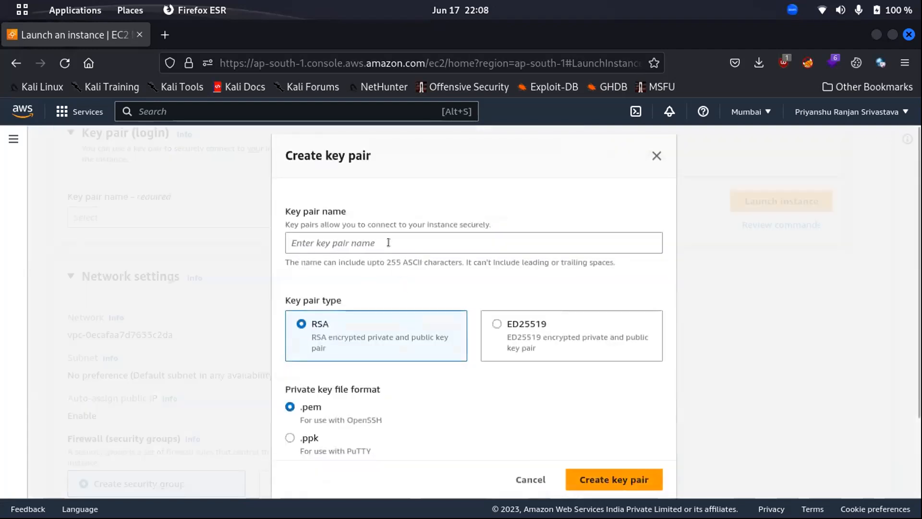
left_click(352, 236)
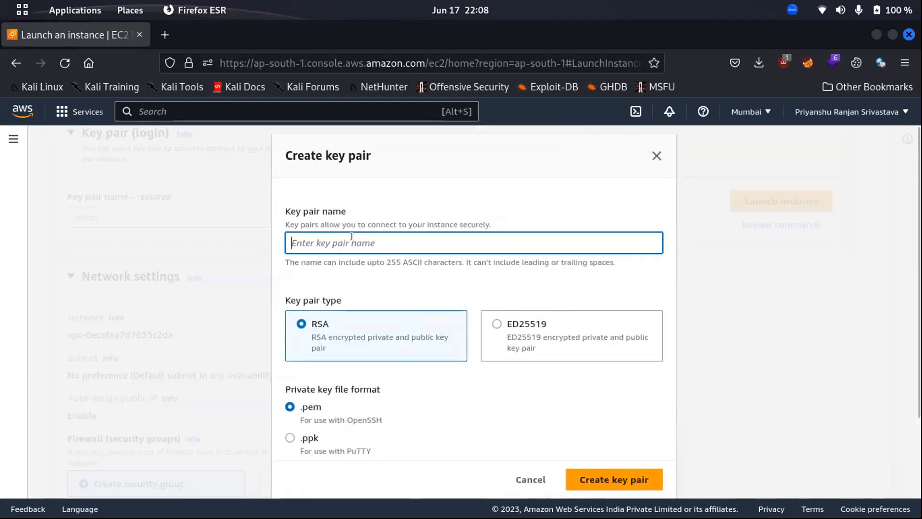
type("firstt")
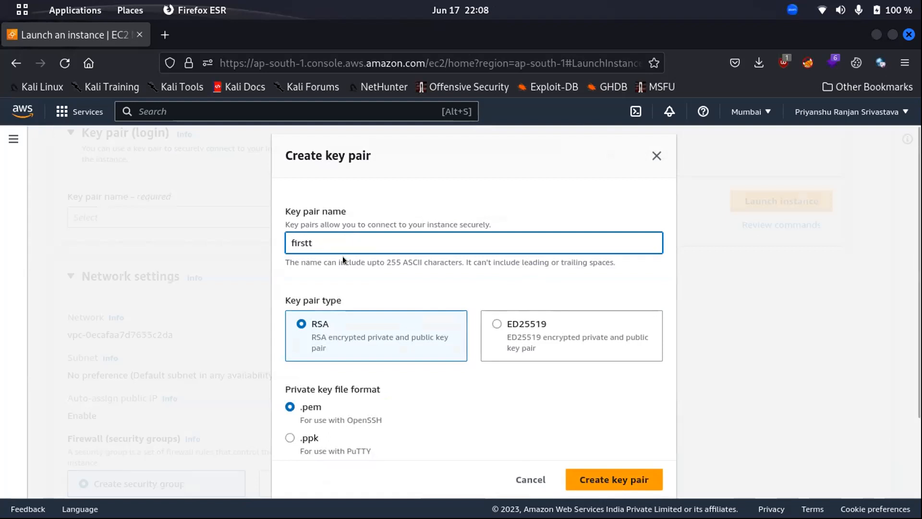
scroll(402, 406, "down", 2)
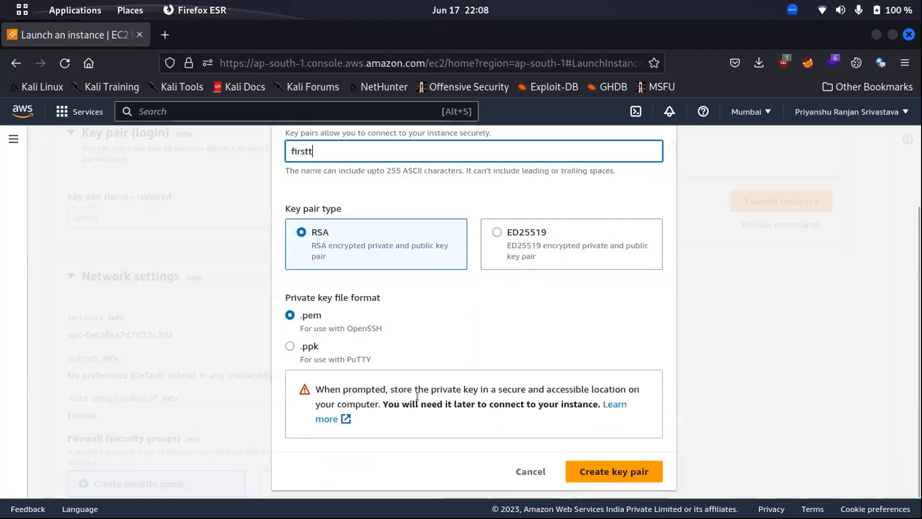
left_click(609, 464)
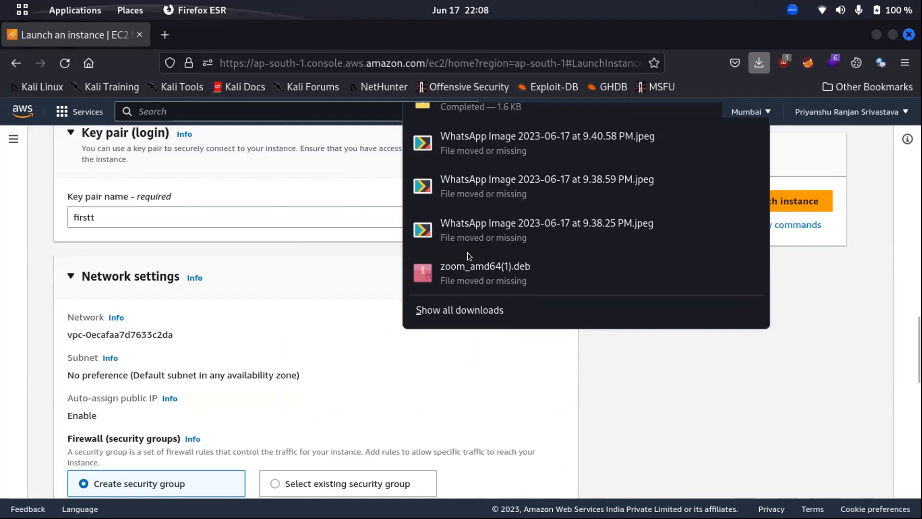
left_click(756, 348)
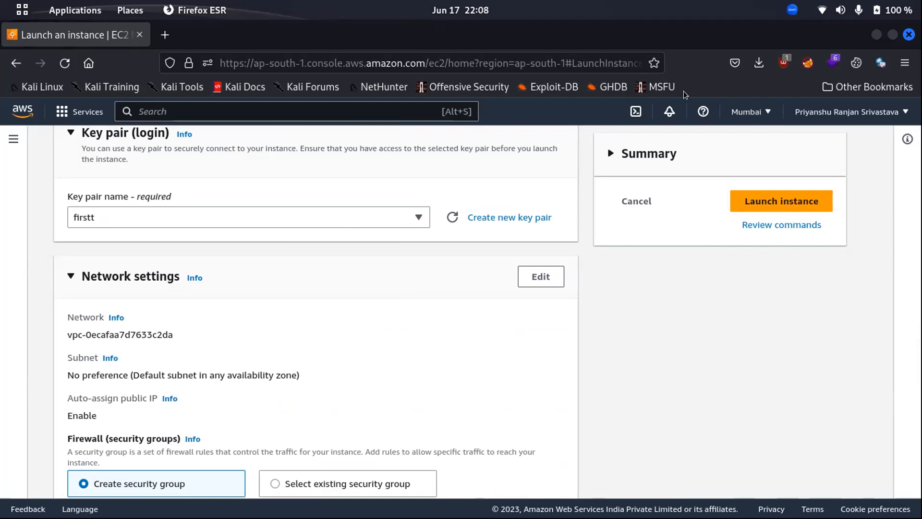
Step: Review the network settings, firewall rules, storage configuration and advanced details of the instance being launched
scroll(309, 313, "down", 4)
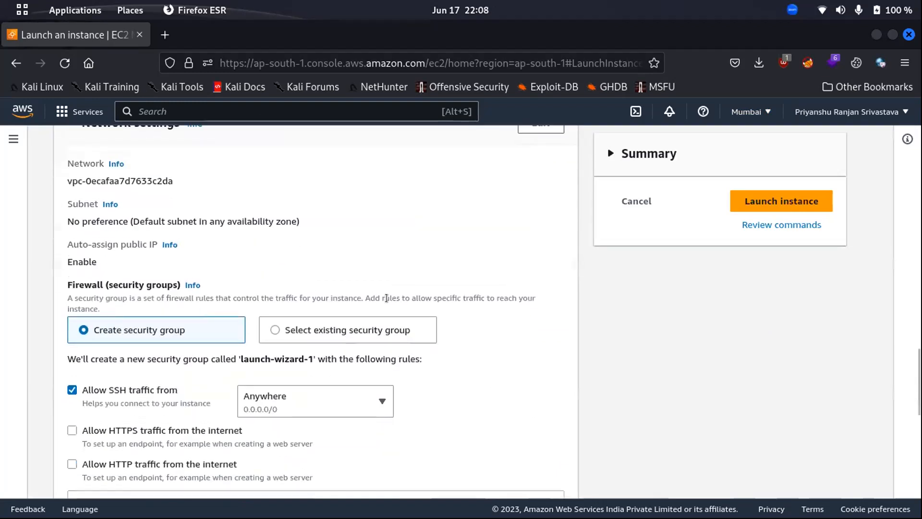
scroll(168, 338, "down", 4)
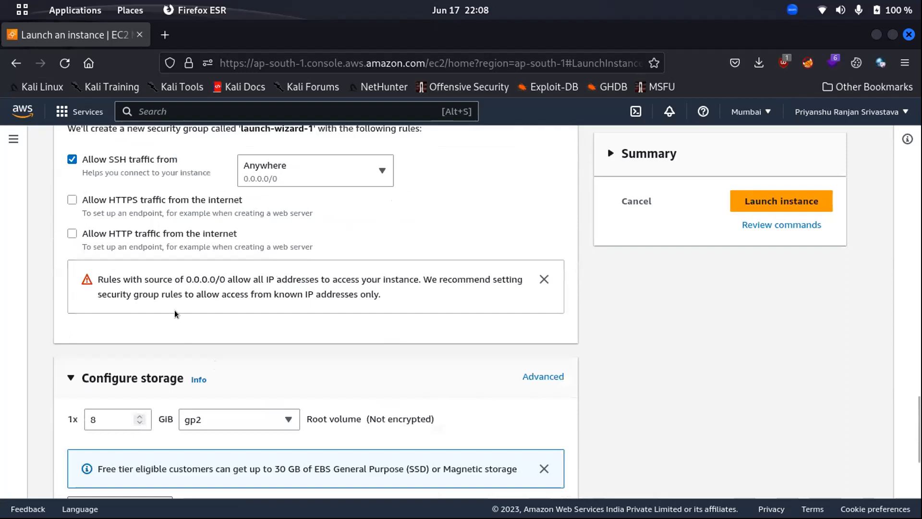
scroll(174, 314, "up", 2)
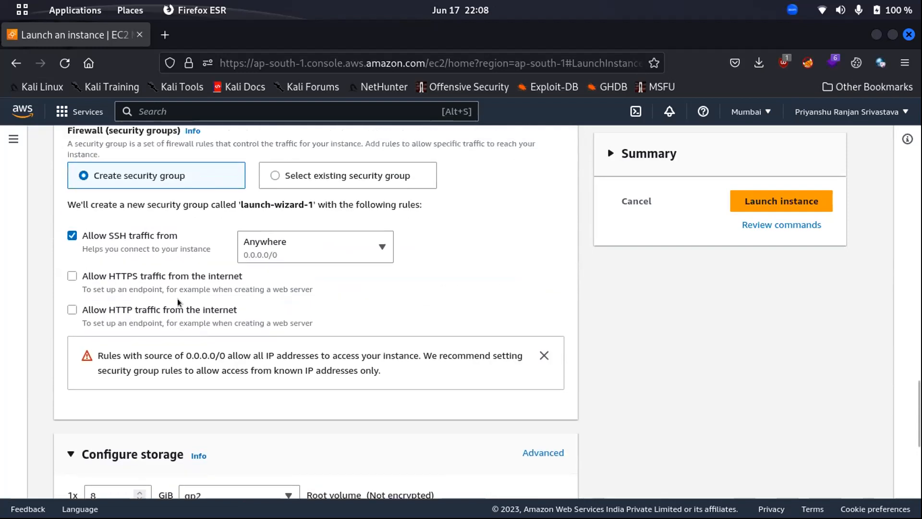
scroll(163, 209, "up", 2)
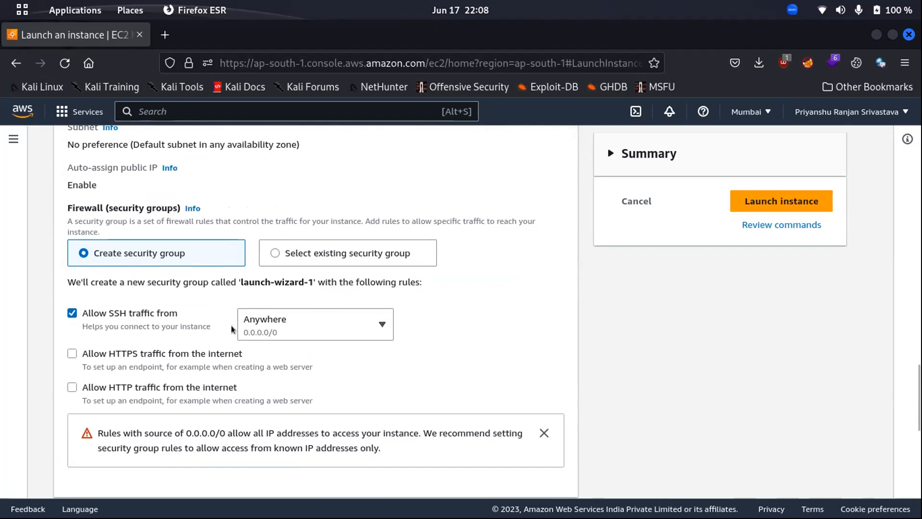
scroll(522, 276, "up", 3)
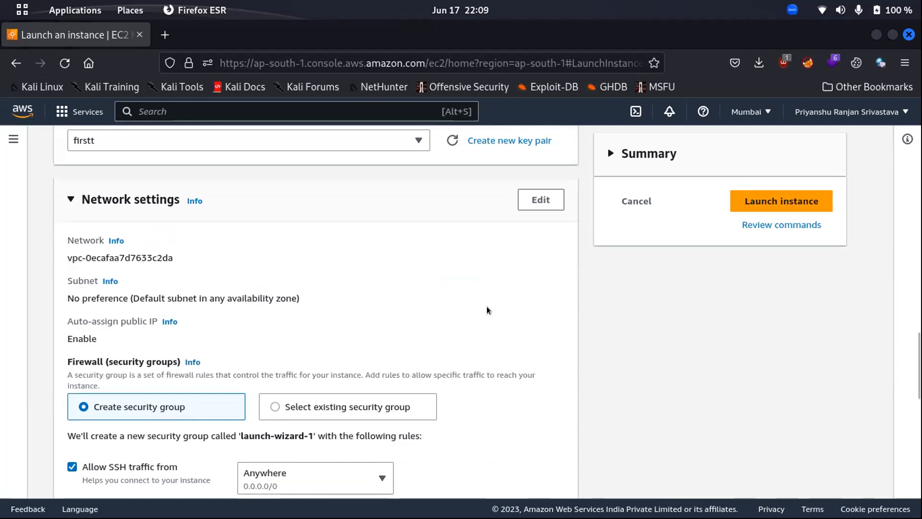
scroll(486, 306, "down", 7)
scroll(469, 308, "down", 2)
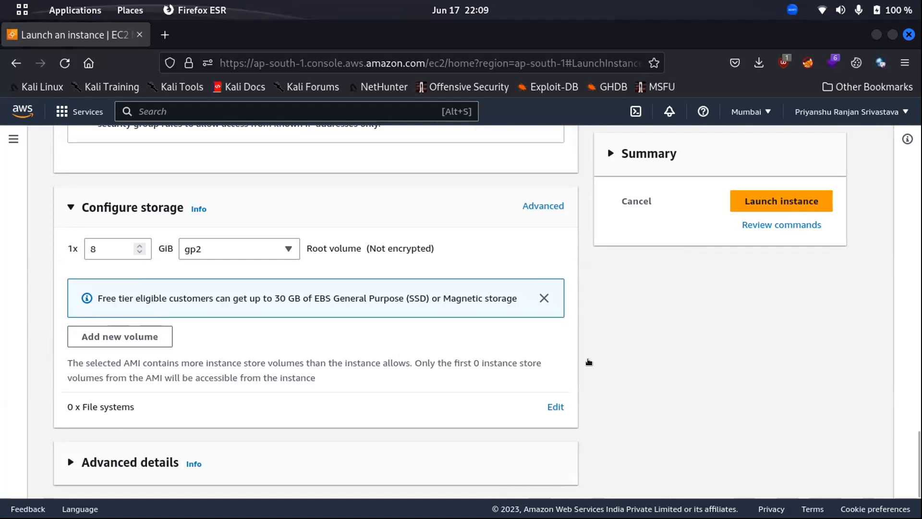
scroll(489, 378, "down", 5)
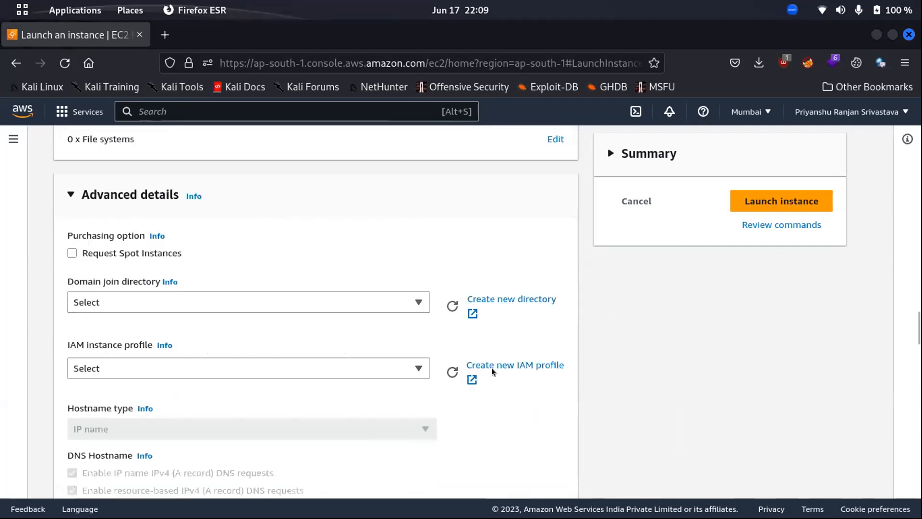
scroll(491, 367, "down", 4)
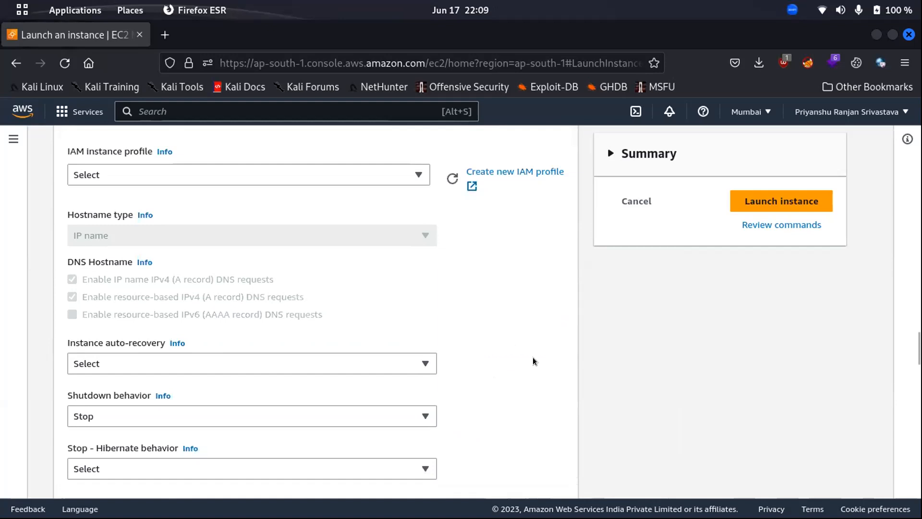
scroll(533, 361, "down", 8)
scroll(534, 356, "down", 9)
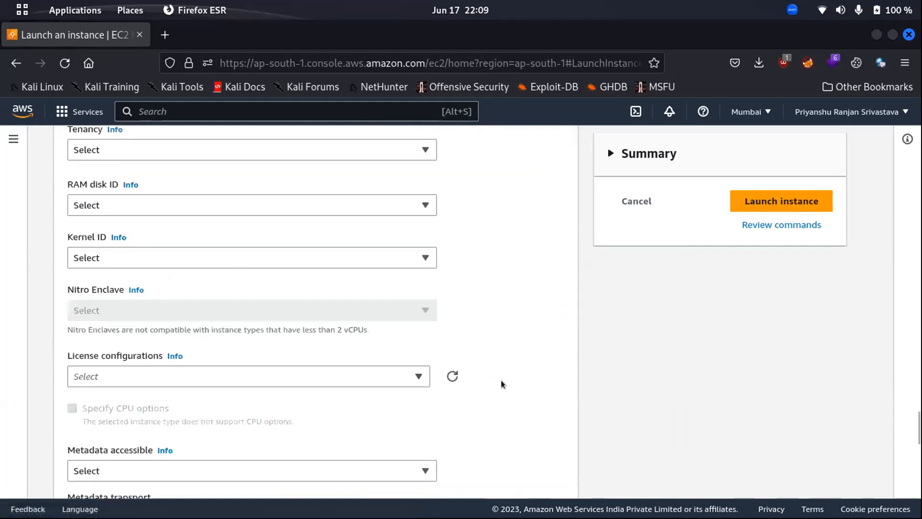
scroll(555, 382, "up", 5)
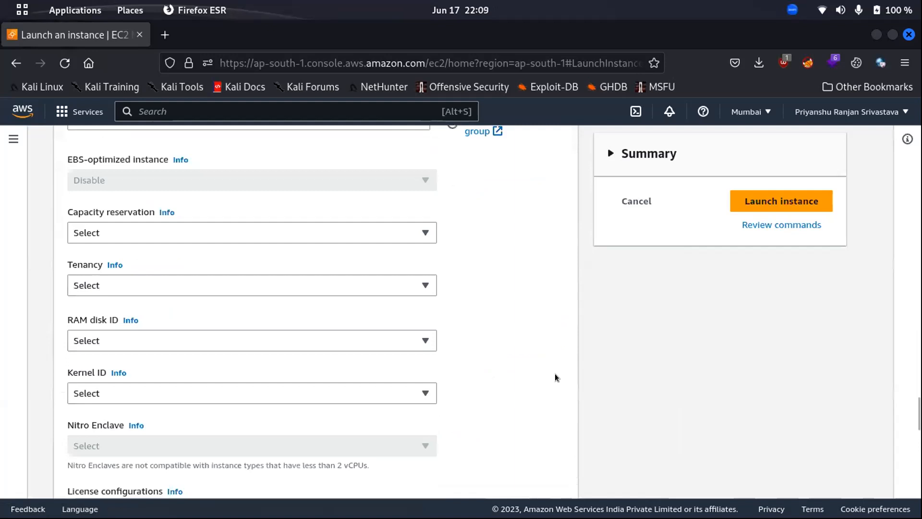
scroll(555, 371, "up", 4)
scroll(701, 310, "up", 2)
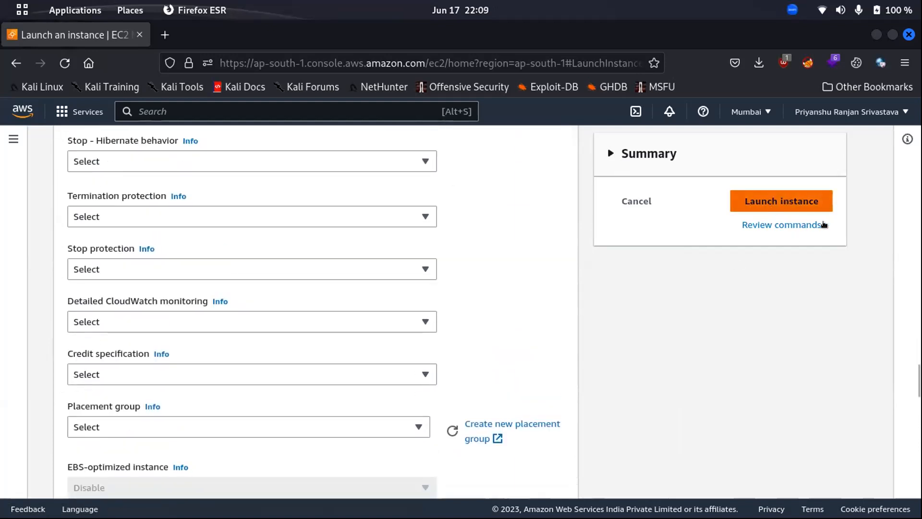
Step: Launch the instance and copy the public IPv4 address from its details page
left_click(781, 199)
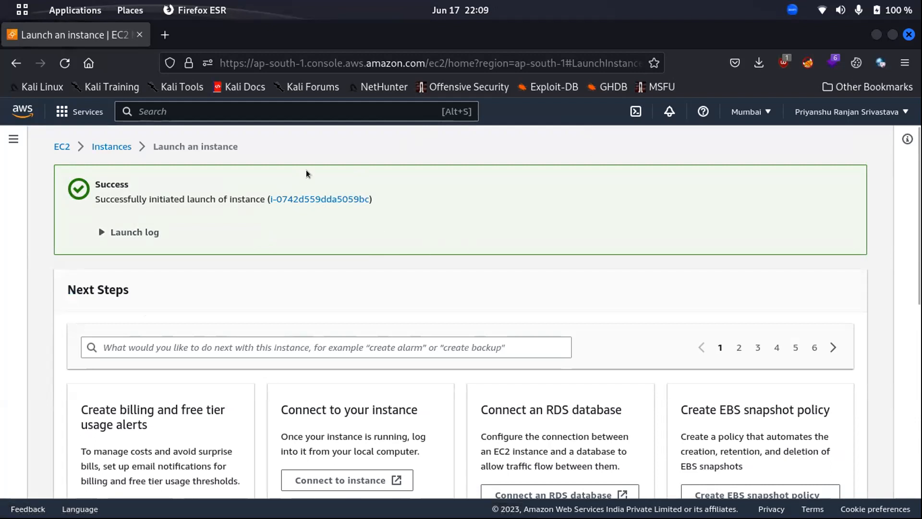
left_click(299, 198)
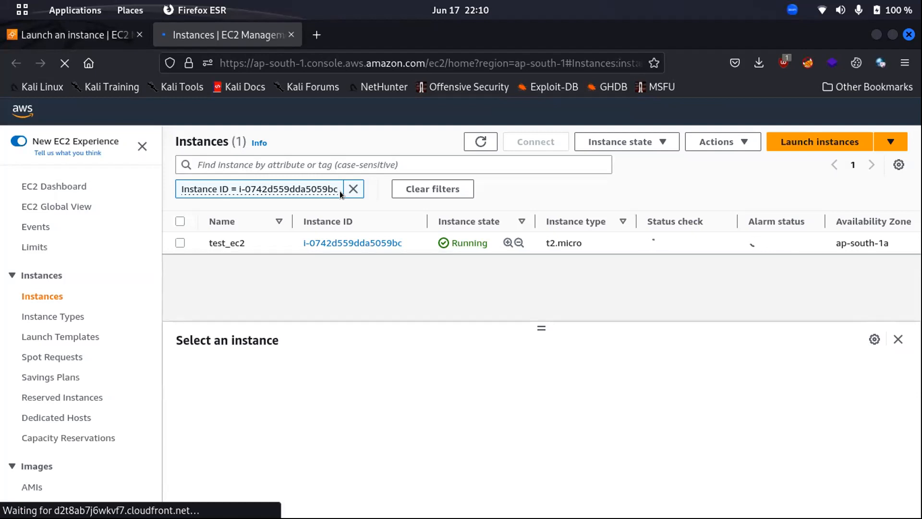
left_click(339, 242)
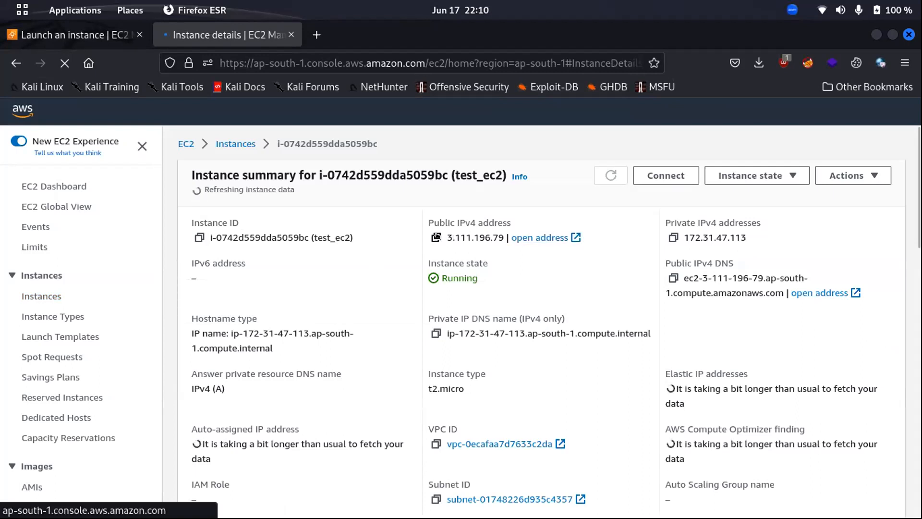
left_click(436, 237)
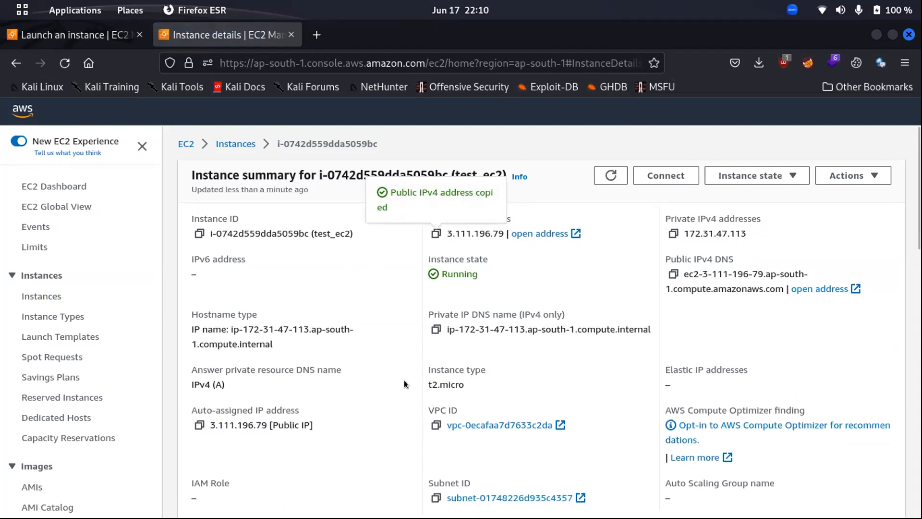
Step: Switch to the terminal, stop the running eog command, and list the contents of ~/Downloads
key("super")
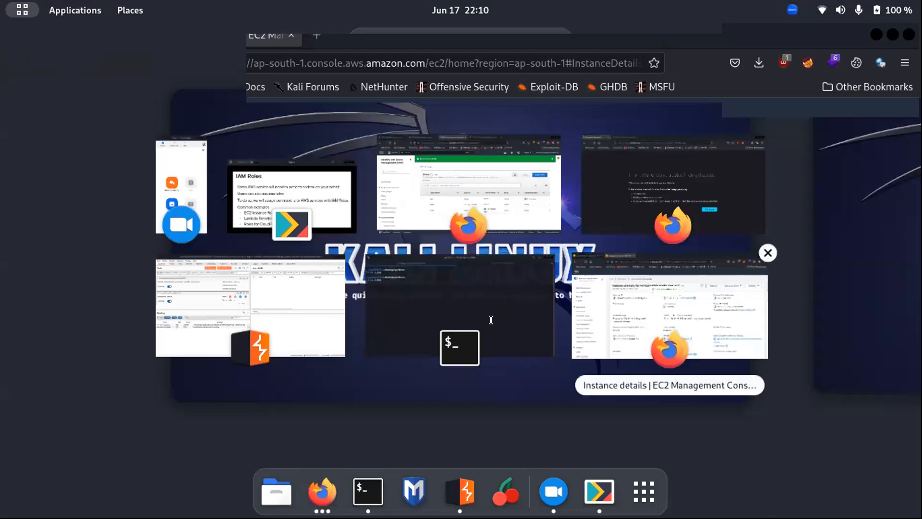
left_click(461, 309)
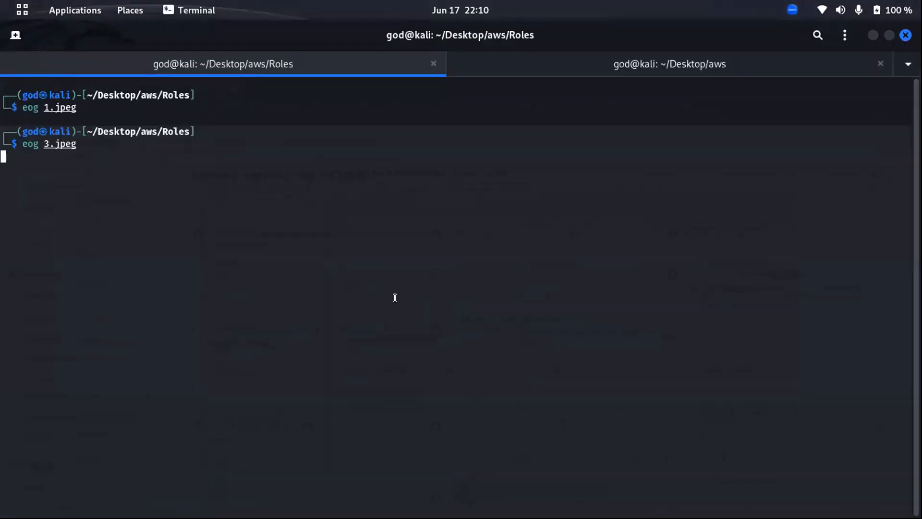
key("ctrl+c")
type("cd ")
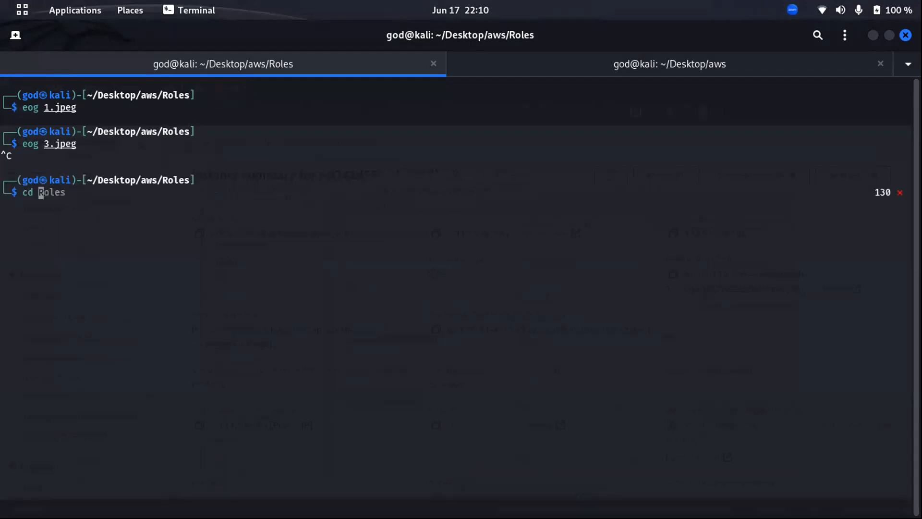
type("~/Do")
key("Tab")
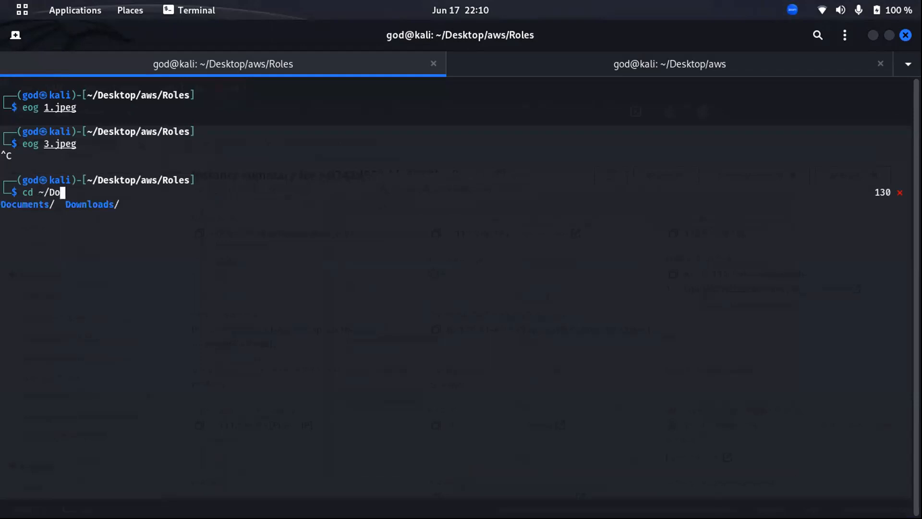
type("w")
key("Tab")
key("Return")
type("ls")
key("Return")
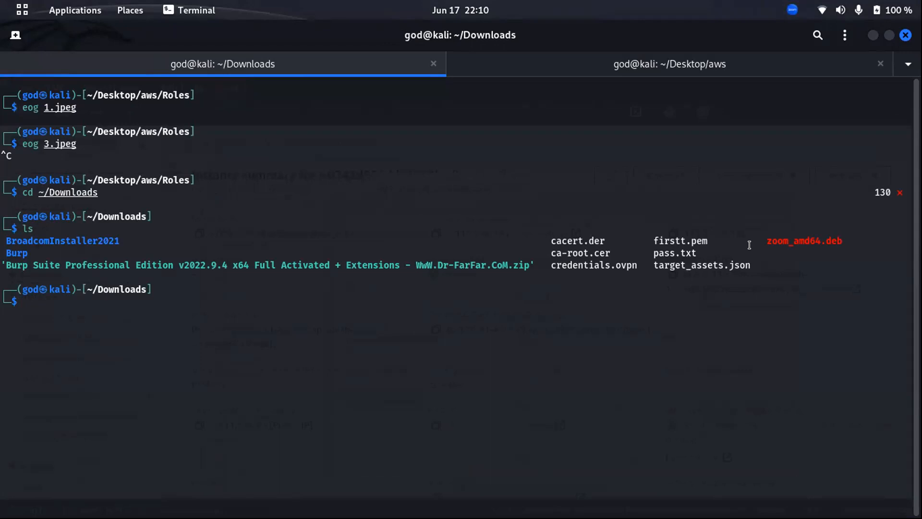
Step: Move the firstt.pem key file from Downloads to ~/Desktop/aws with mv
double_click(676, 237)
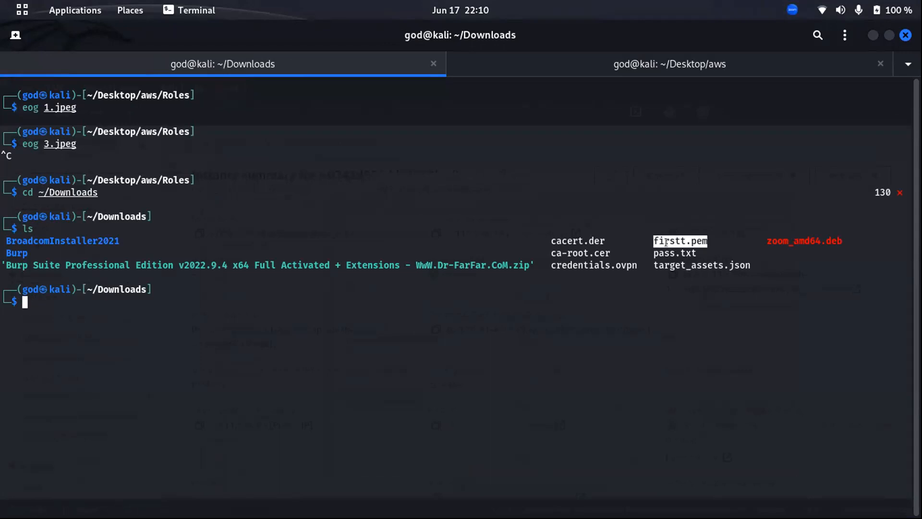
type("mv ")
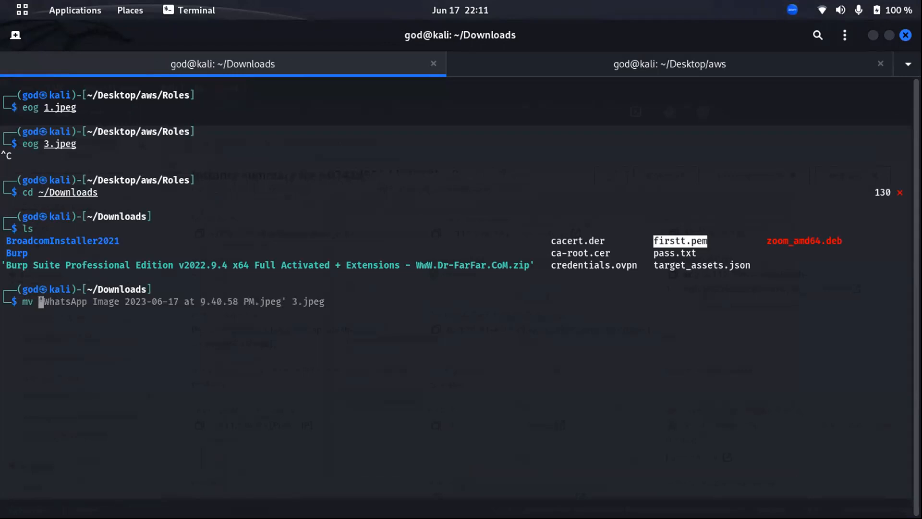
type("firs")
key("Tab")
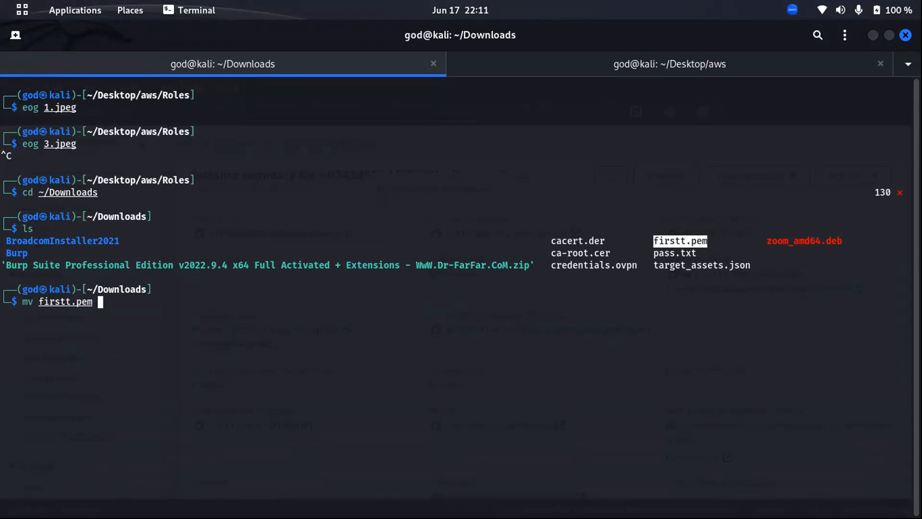
type("~/Desktop/")
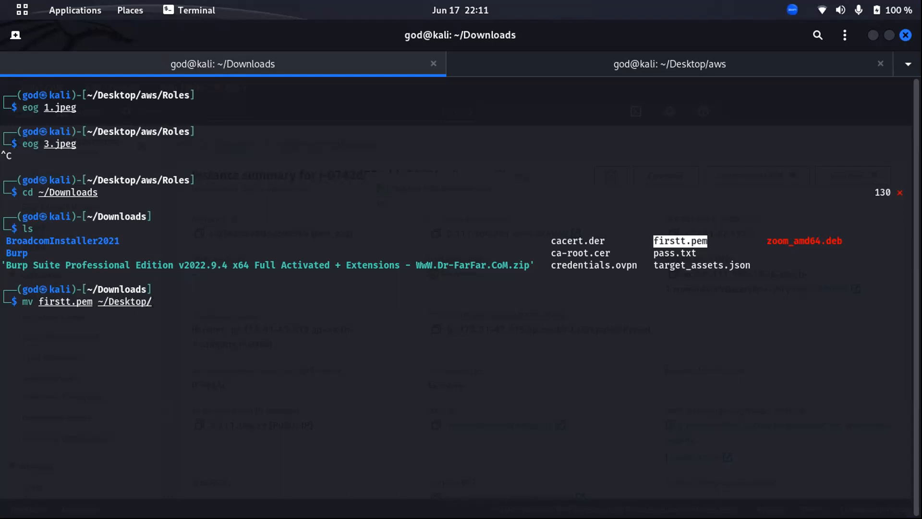
type("aws/")
key("BackSpace")
key("Return")
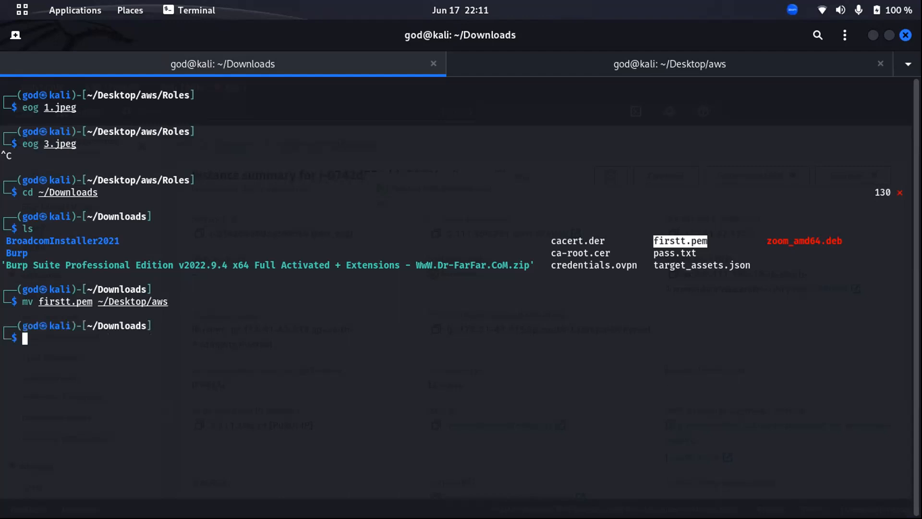
Step: Change to ~/Desktop/aws and list all its files in long format with ls -al
type("cd ")
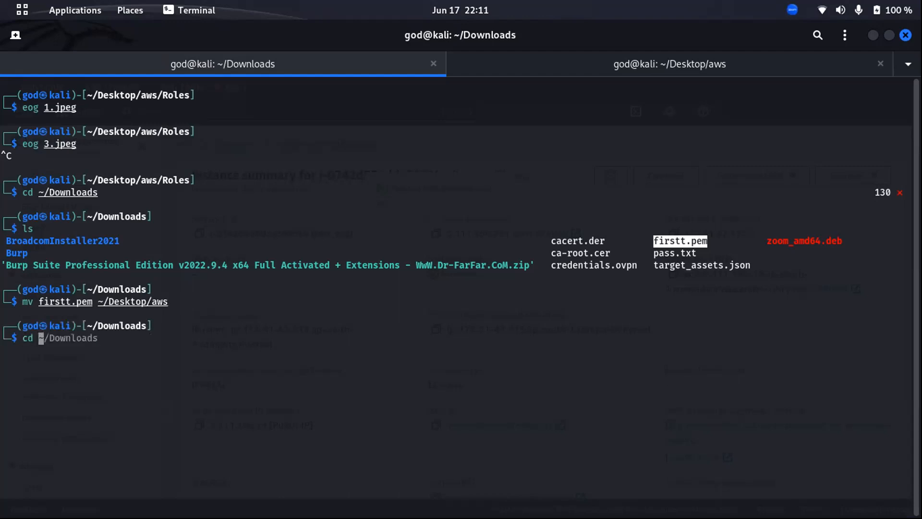
type("~/Desktop/aws")
key("Tab")
key("Return")
type("ls")
key("Right")
key("Return")
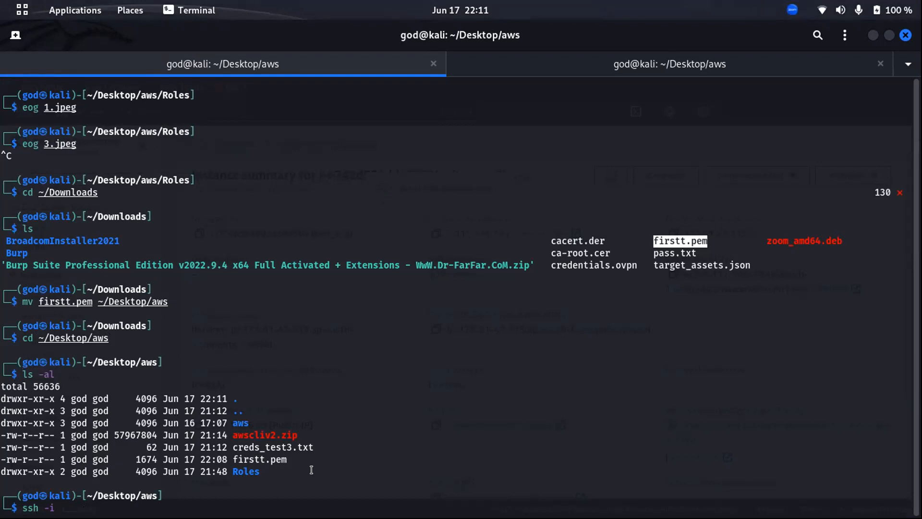
Step: Compose an ssh command using firstt.pem as the identity file and ubuntu@ as the start of the login target
double_click(264, 460)
right_click(268, 454)
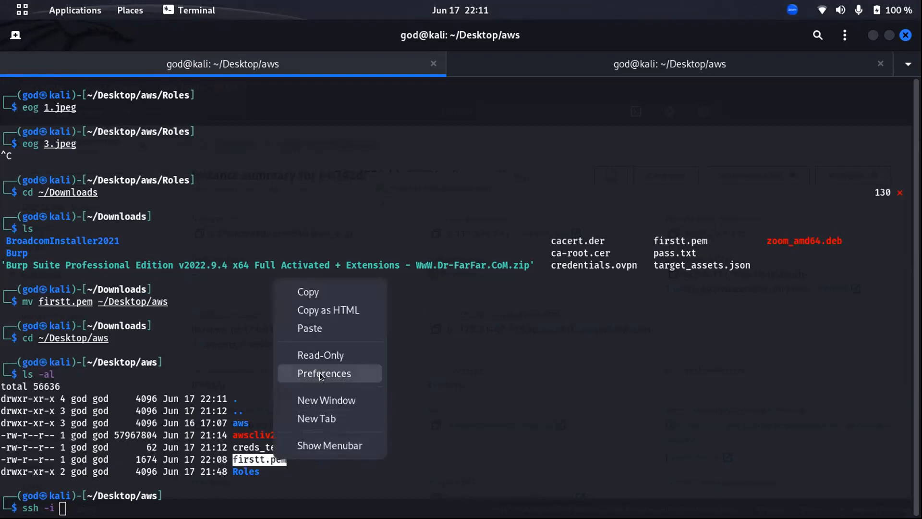
left_click(328, 286)
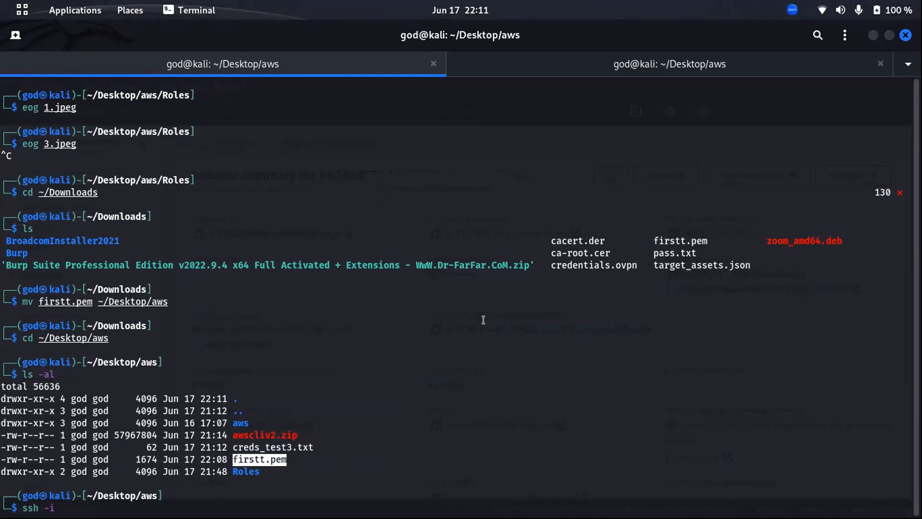
key("ctrl+shift+v")
type("ubuntu@")
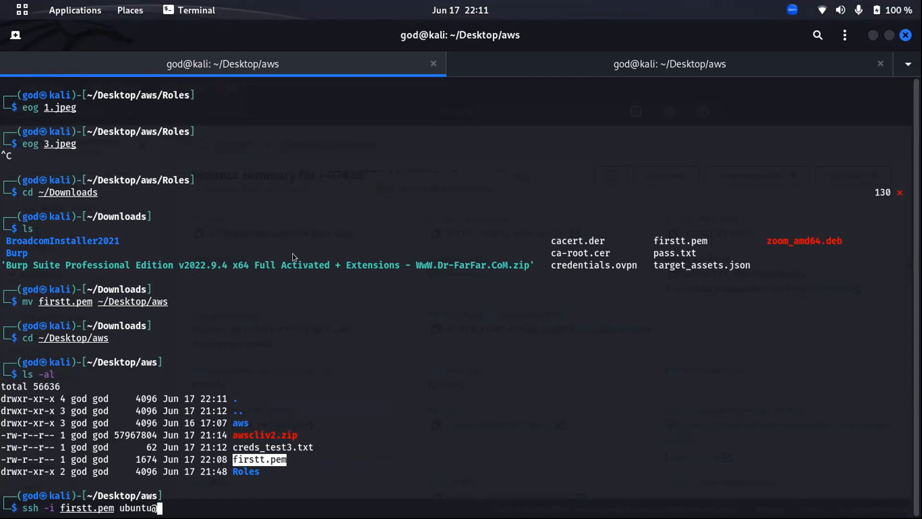
Step: Complete the ssh command with the public IPv4 address copied from Firefox, 3.111.196.79, and try to connect, answering yes to the host authenticity question
key("alt+Tab")
left_click(436, 234)
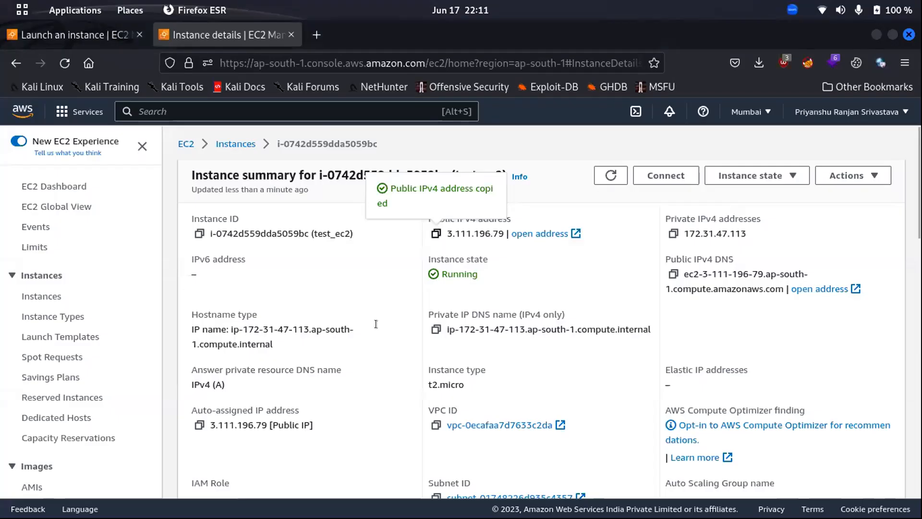
key("alt+Tab")
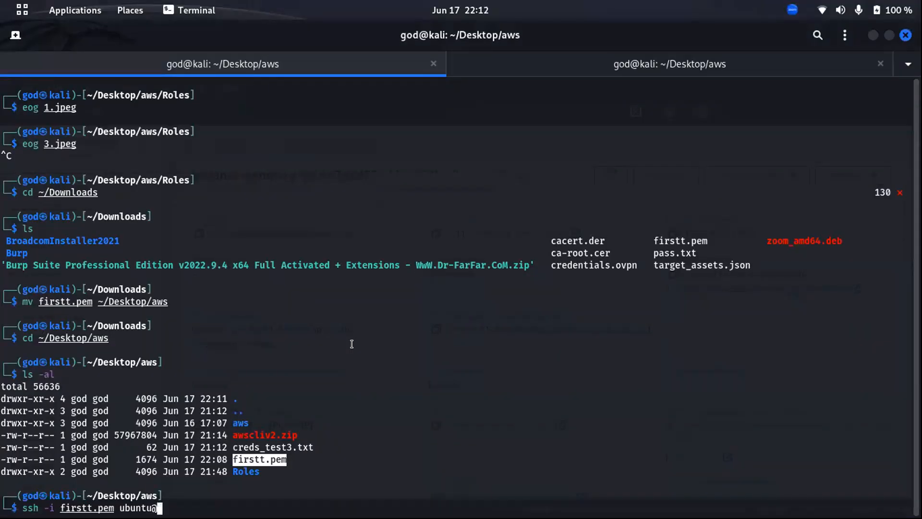
key("ctrl+shift+v")
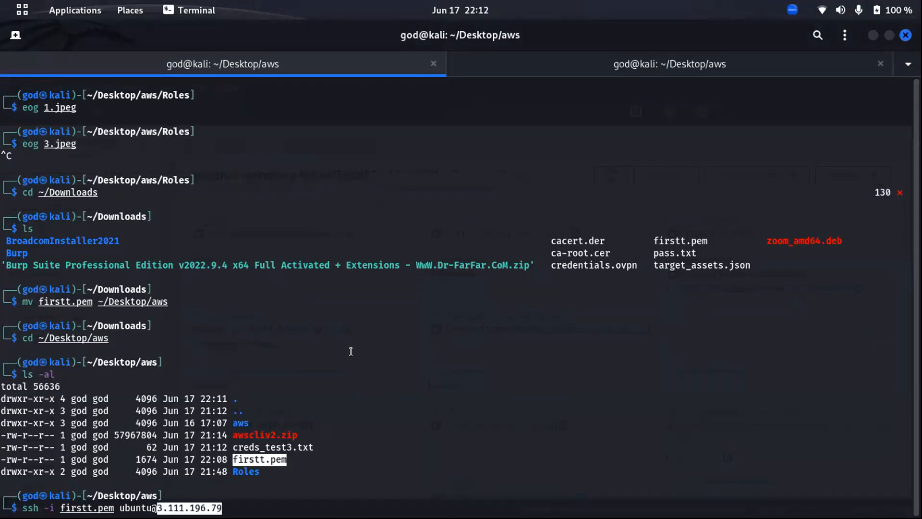
key("Return")
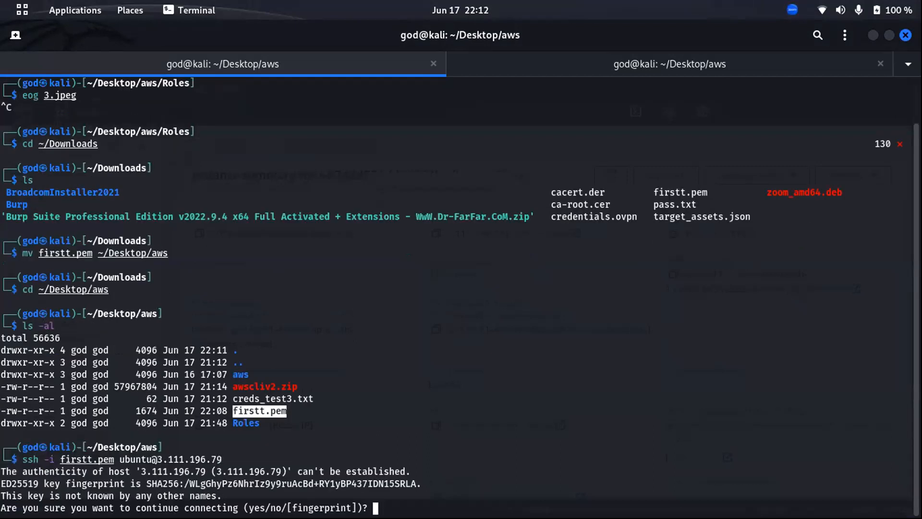
type("yes")
key("Return")
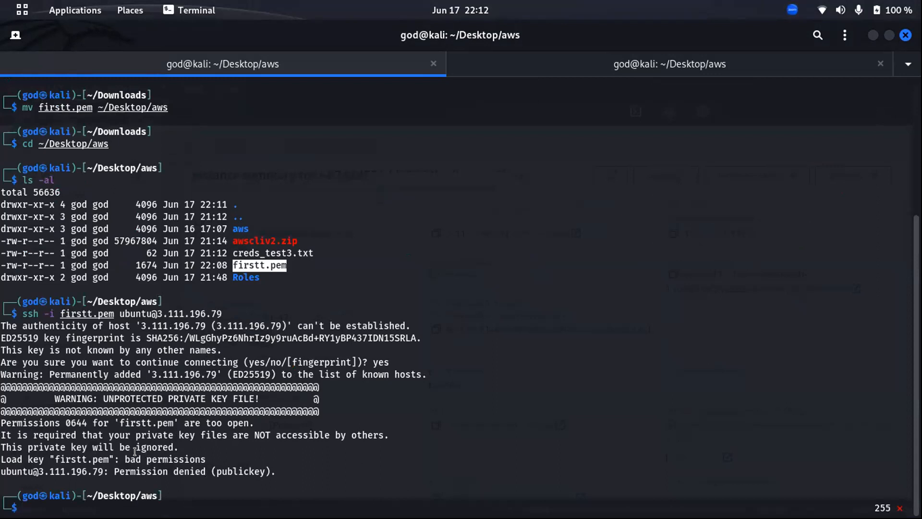
Step: Restrict the permissions of firstt.pem to 400 with chmod
double_click(133, 459)
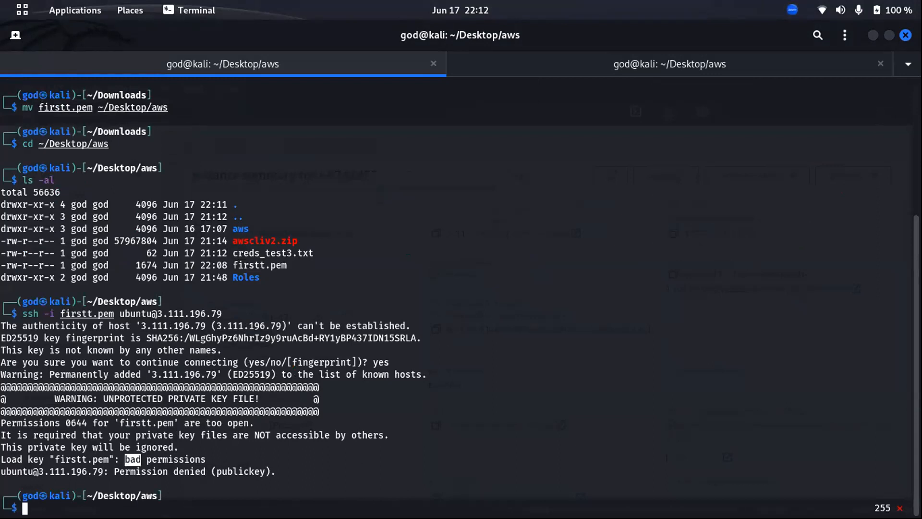
type("chmod")
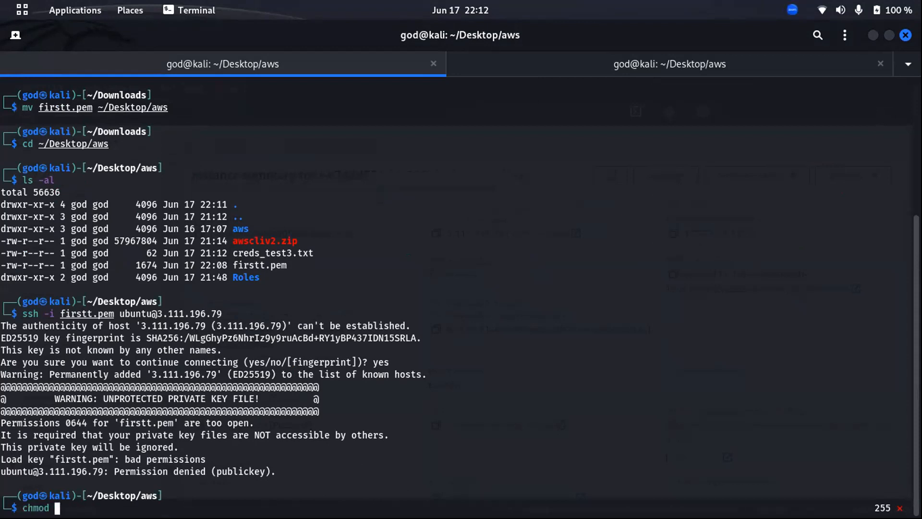
type(" 400 ./firs")
key("Tab")
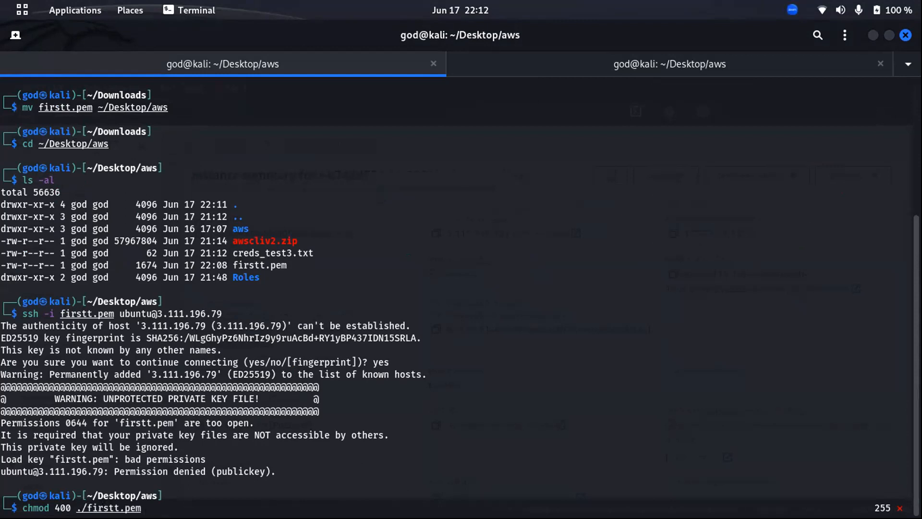
key("Return")
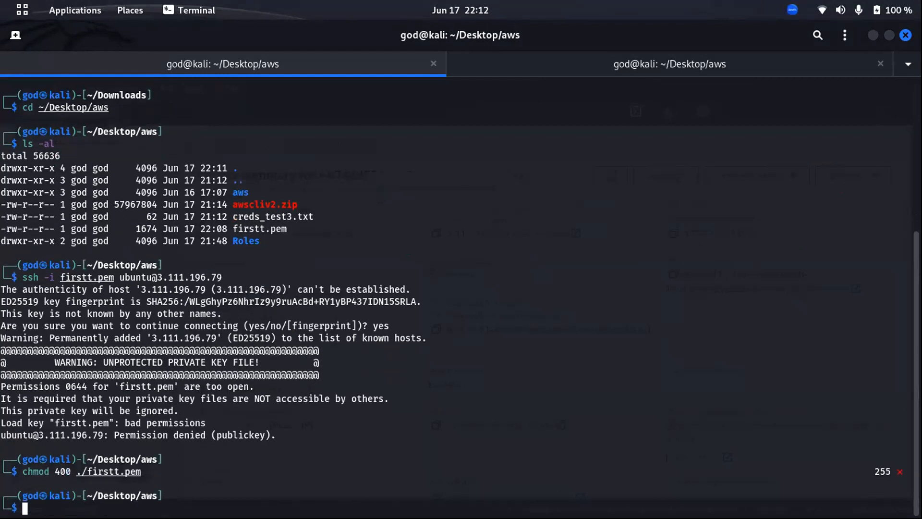
key("Up")
key("Up")
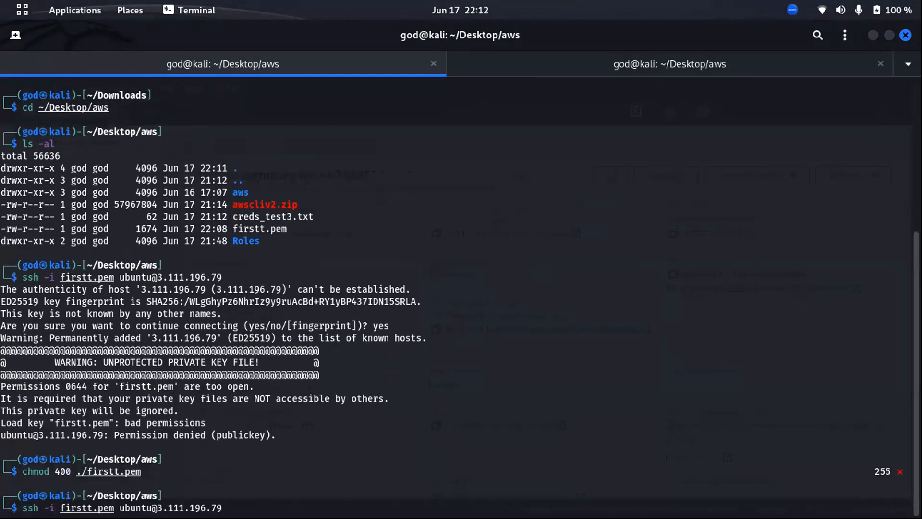
key("Return")
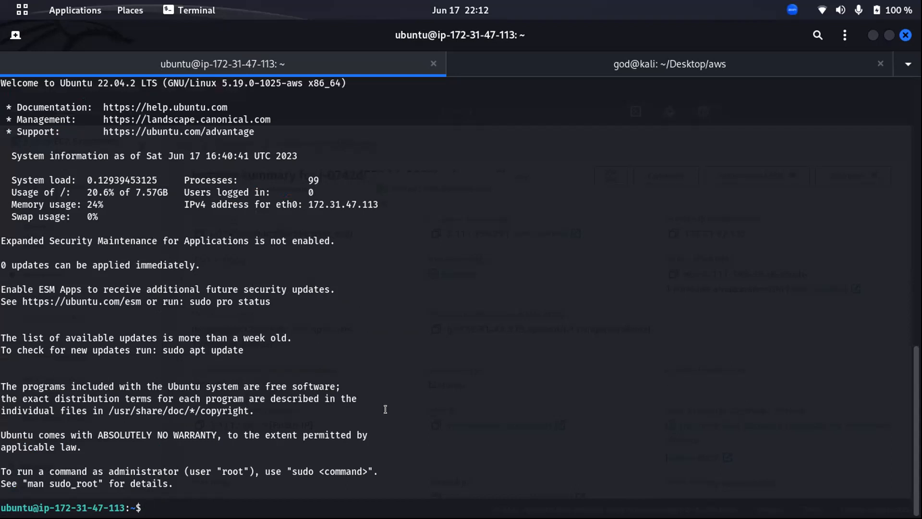
type("whoami")
key("Return")
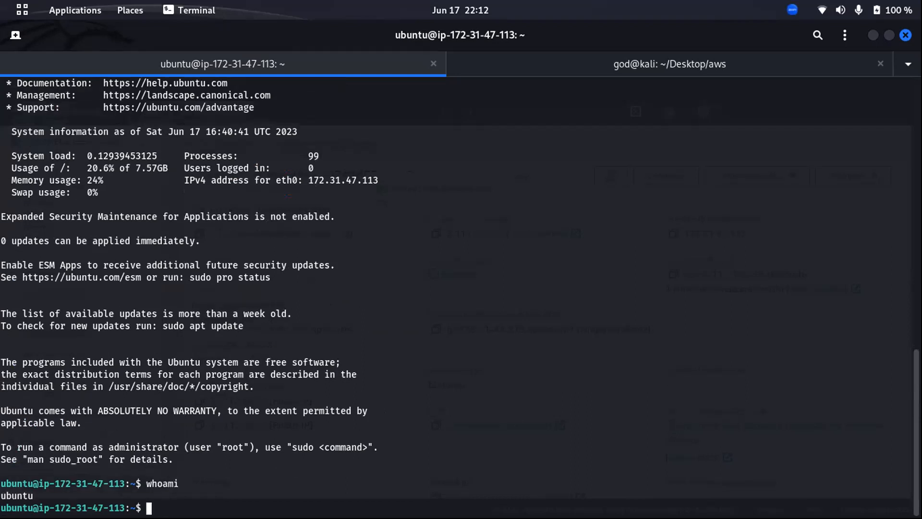
Step: Switch to the Firefox window that holds the IAM Users page
type("o")
key("BackSpace")
key("alt+Tab")
key("super")
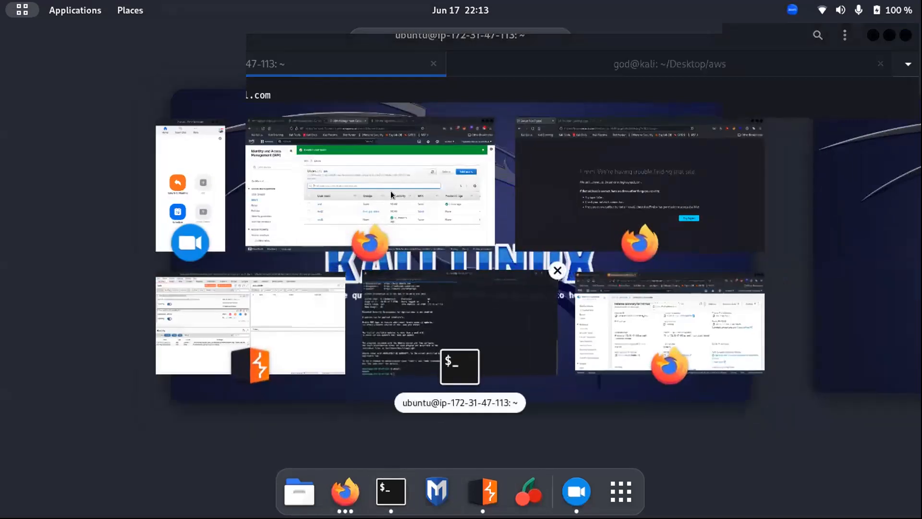
left_click(343, 187)
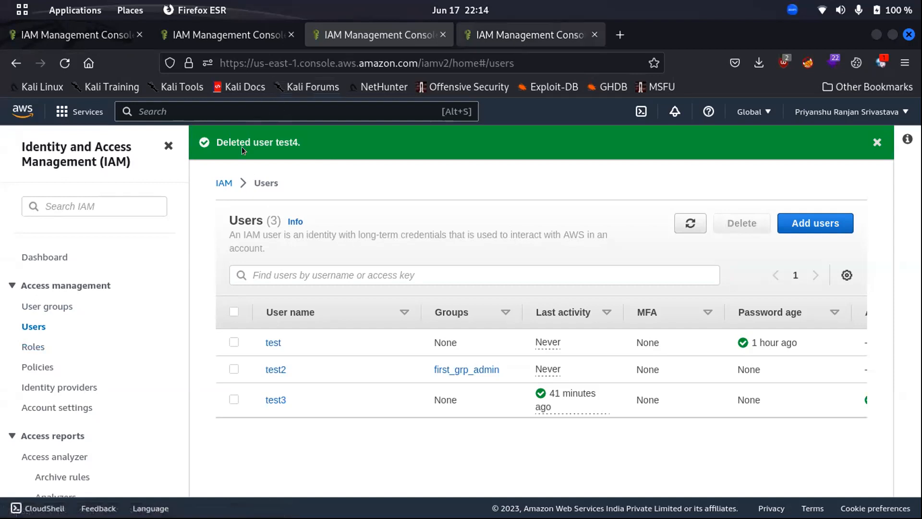
key("ctrl+Tab")
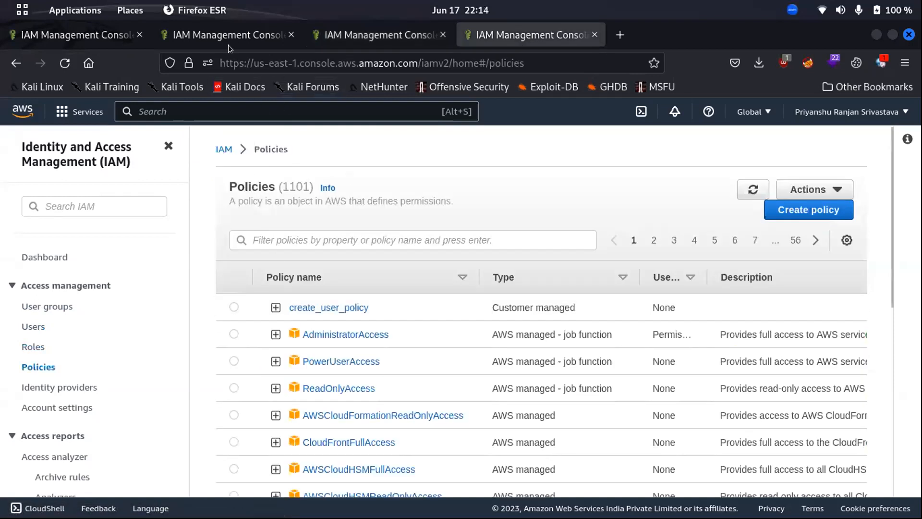
left_click(211, 36)
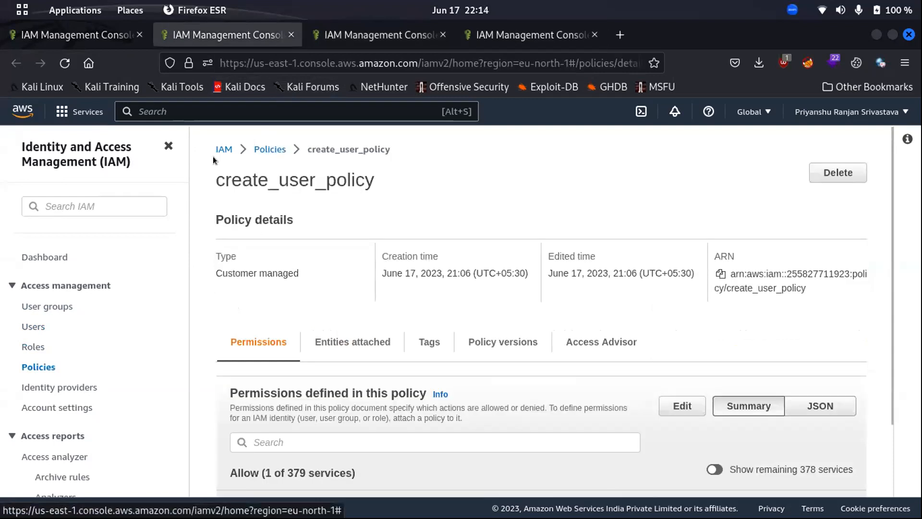
left_click(40, 38)
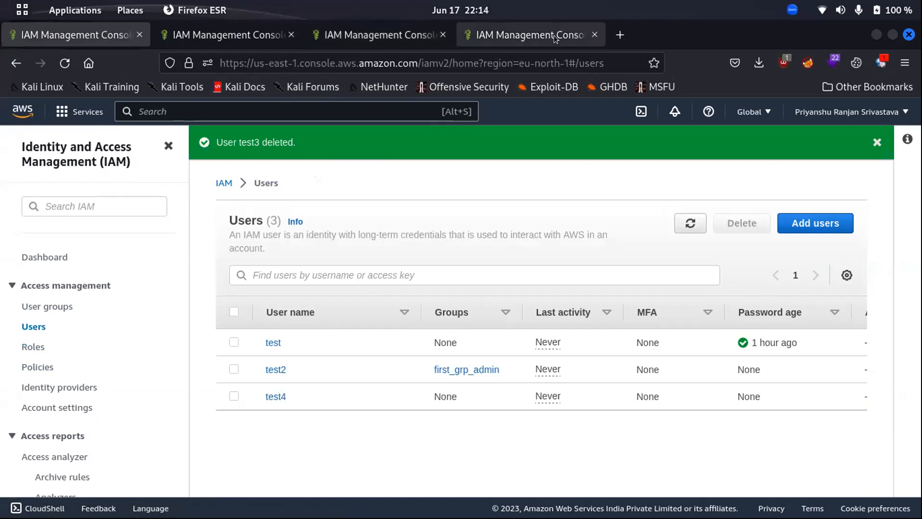
left_click(554, 36)
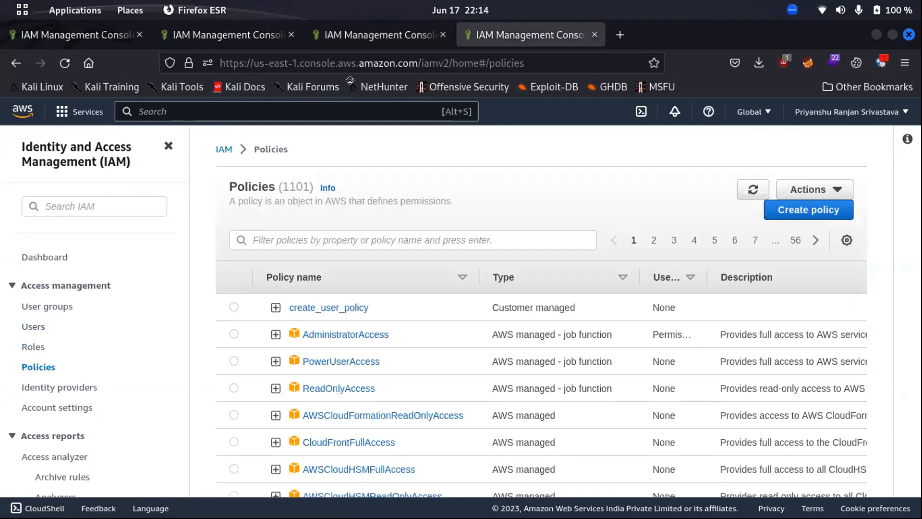
left_click(361, 28)
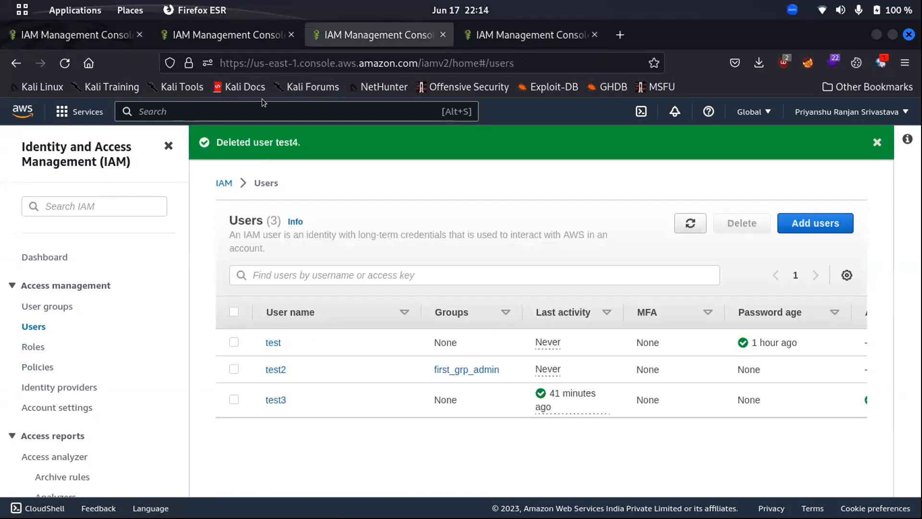
Step: Search the AWS console for ec2 and open the details of the running instance test_ec2
left_click(169, 110)
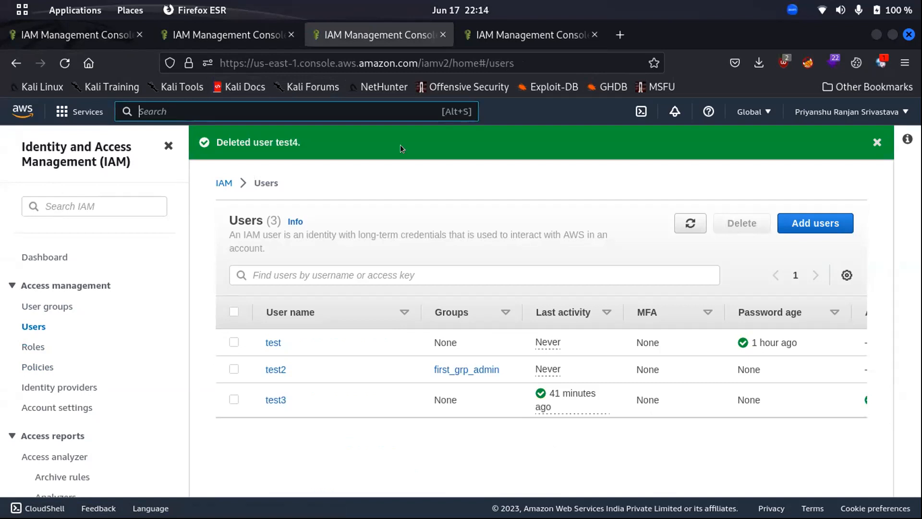
type("ec2")
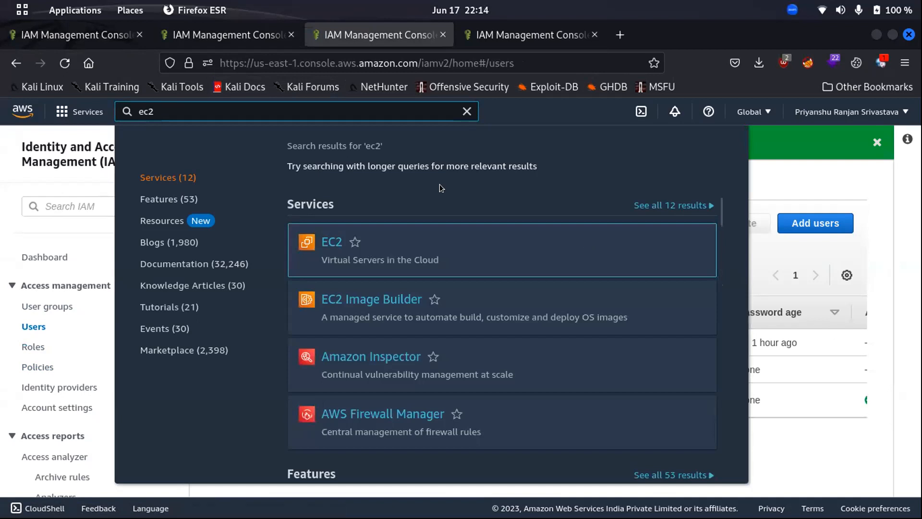
left_click(330, 233)
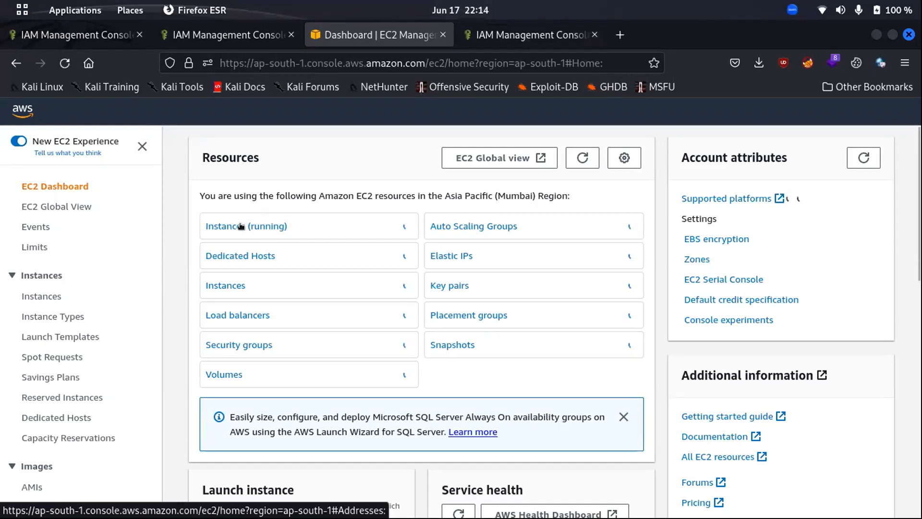
left_click(225, 227)
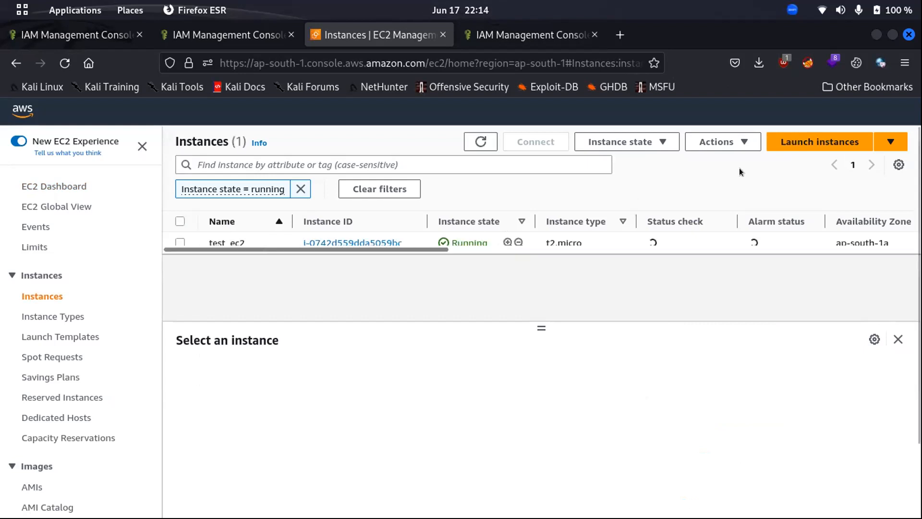
left_click(350, 241)
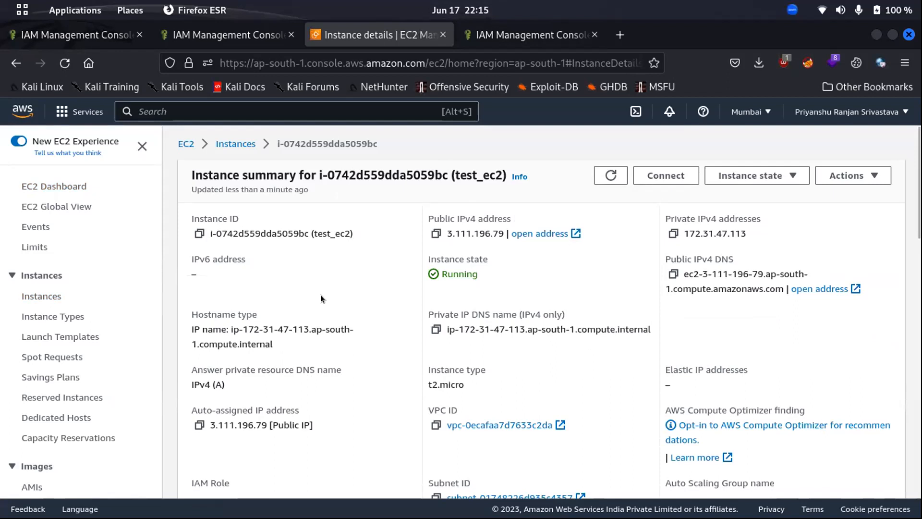
Step: Examine the security details of test_ec2, including its IAM role, security group, and inbound and outbound rules
scroll(284, 327, "down", 5)
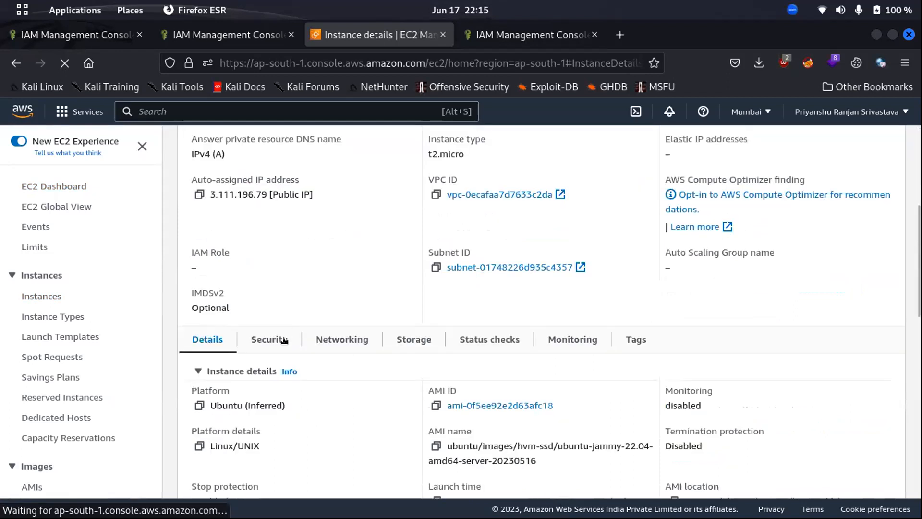
left_click(284, 342)
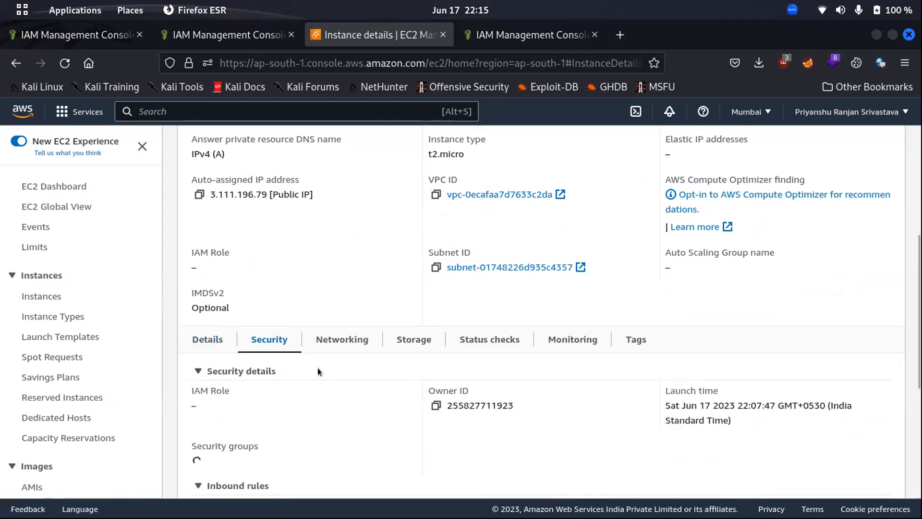
scroll(317, 370, "down", 2)
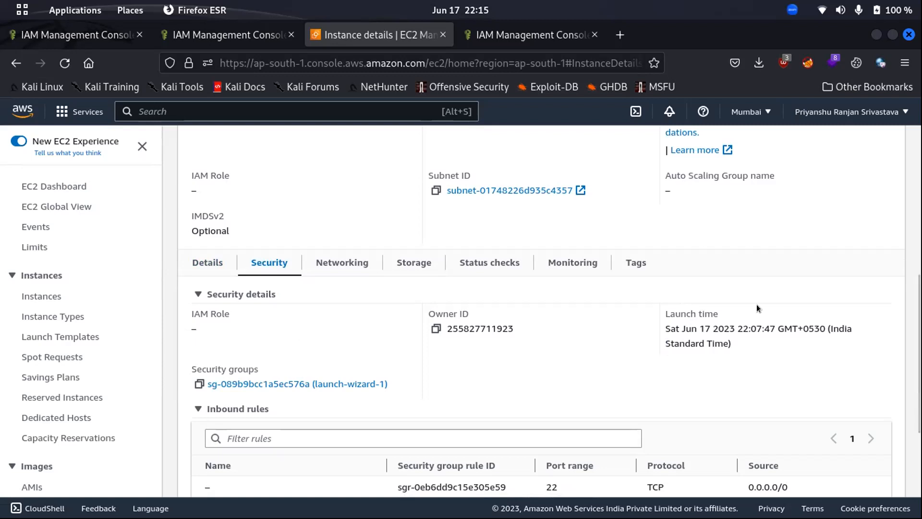
scroll(756, 304, "down", 3)
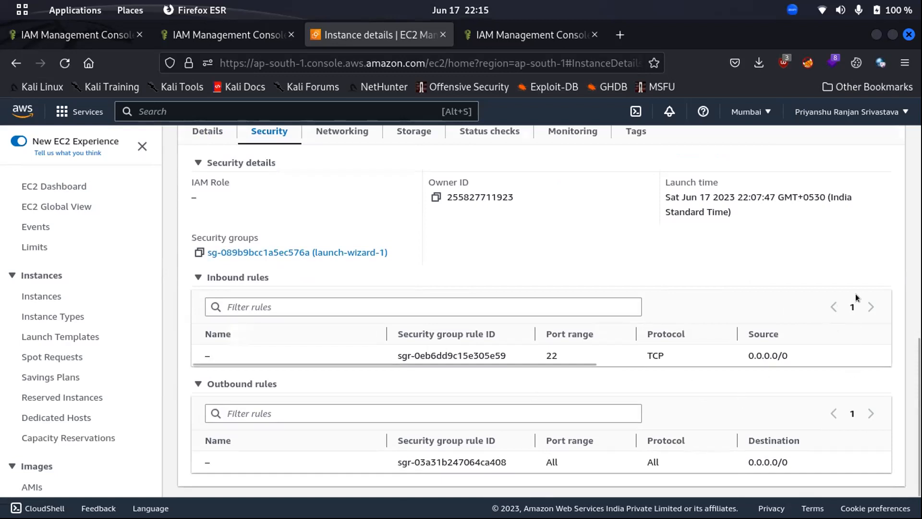
scroll(856, 297, "up", 3)
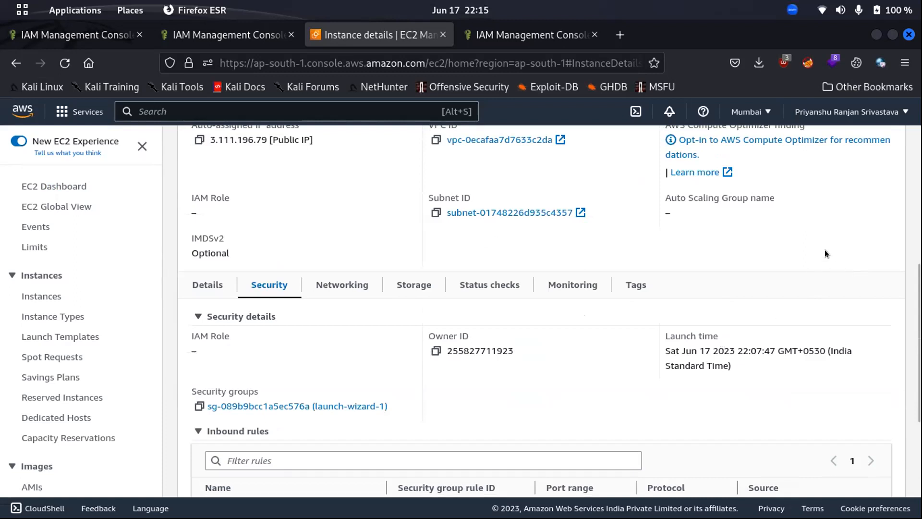
scroll(825, 254, "up", 6)
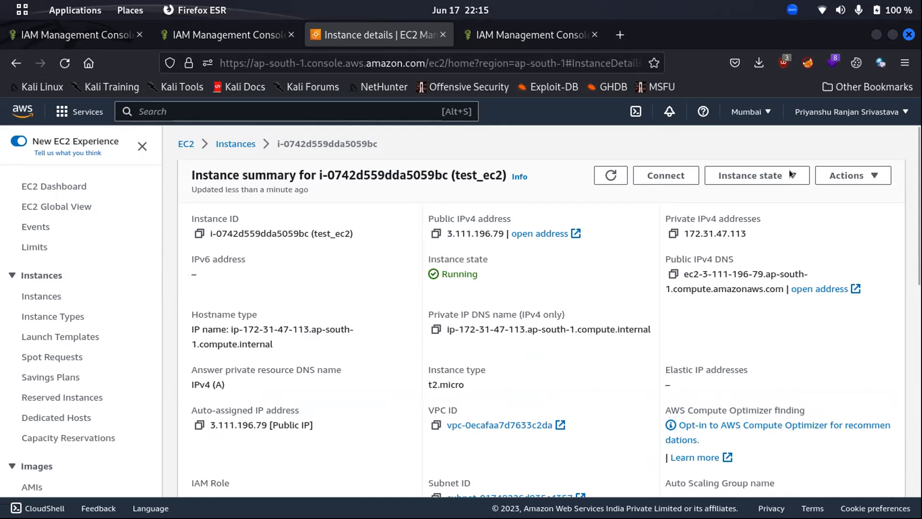
Step: Open the Modify IAM role page for test_ec2 and list the IAM roles available to attach
left_click(846, 172)
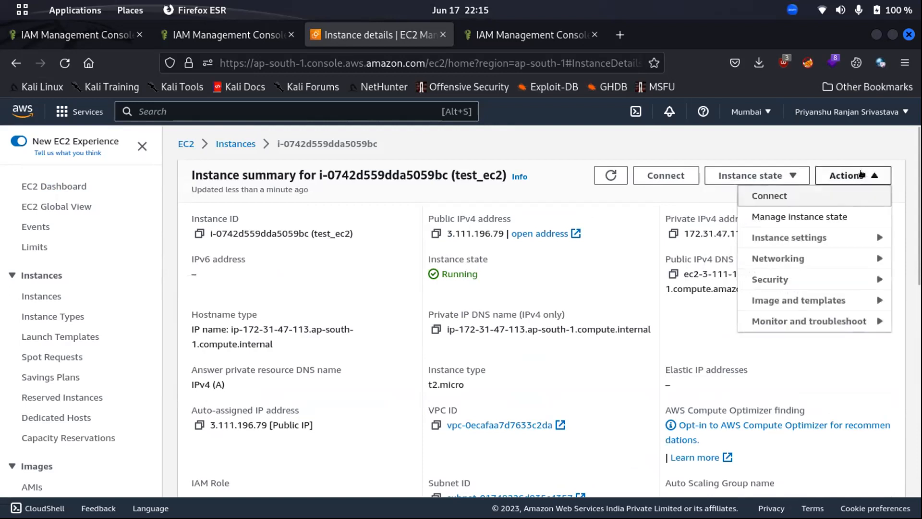
left_click(792, 277)
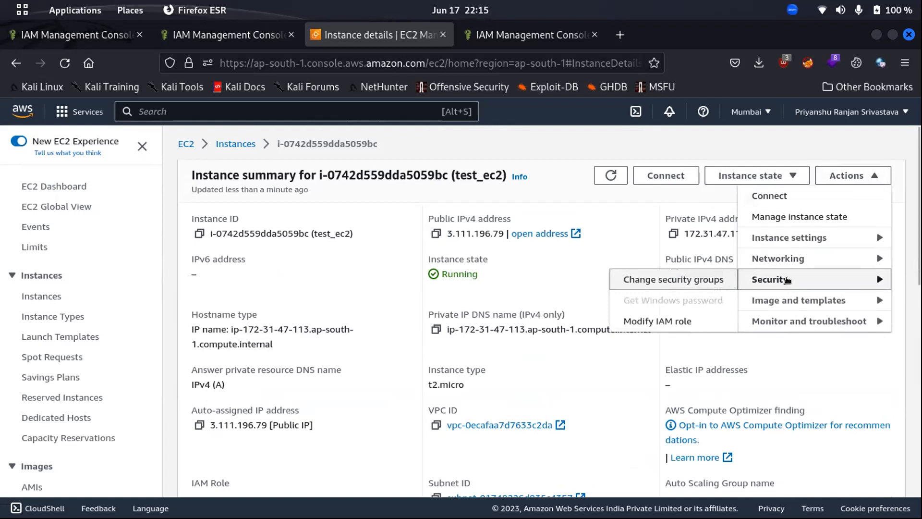
left_click(654, 322)
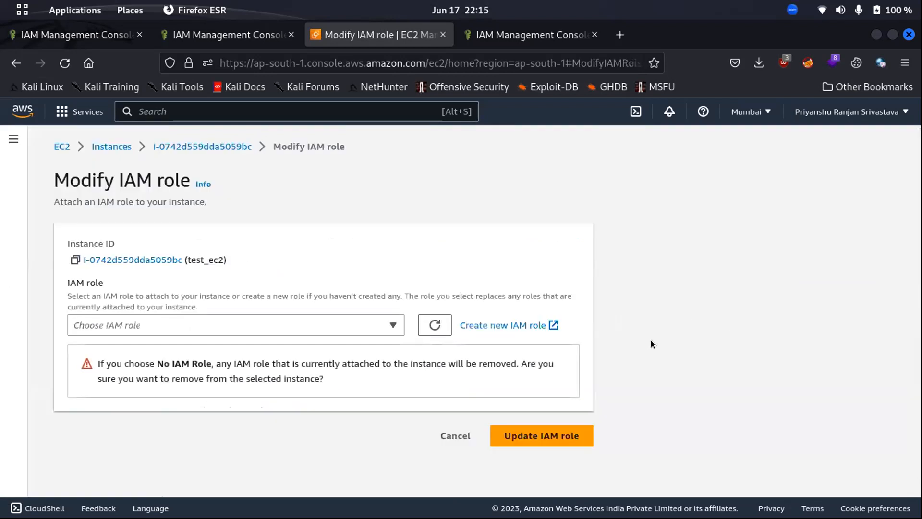
left_click(148, 325)
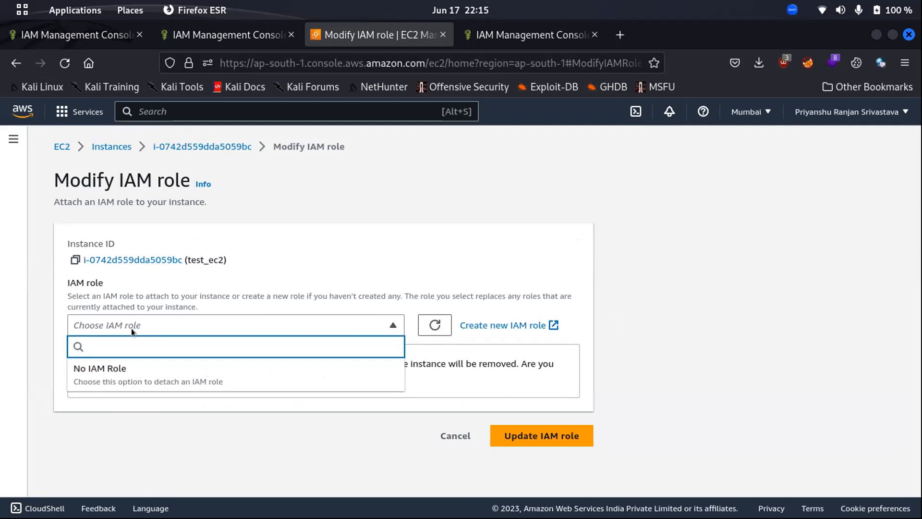
Step: Open the Create new IAM role link in a separate browser tab and switch to it
right_click(508, 326)
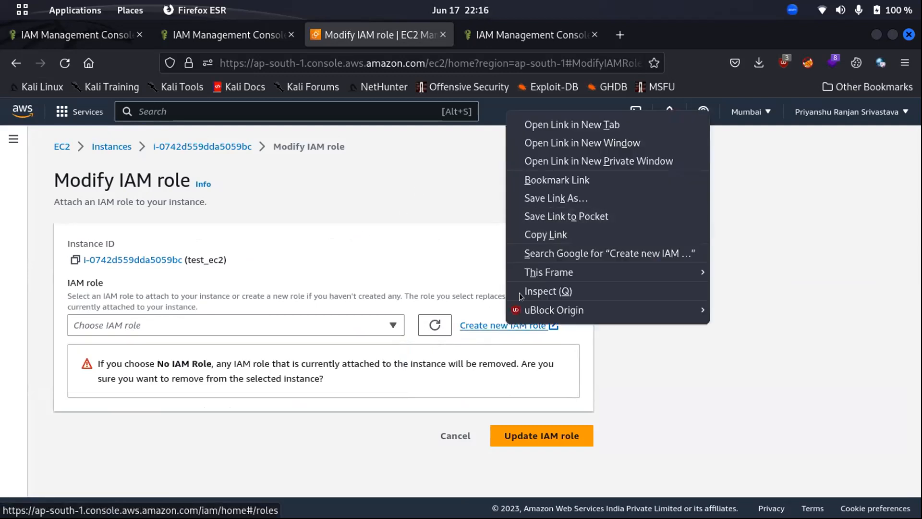
left_click(569, 118)
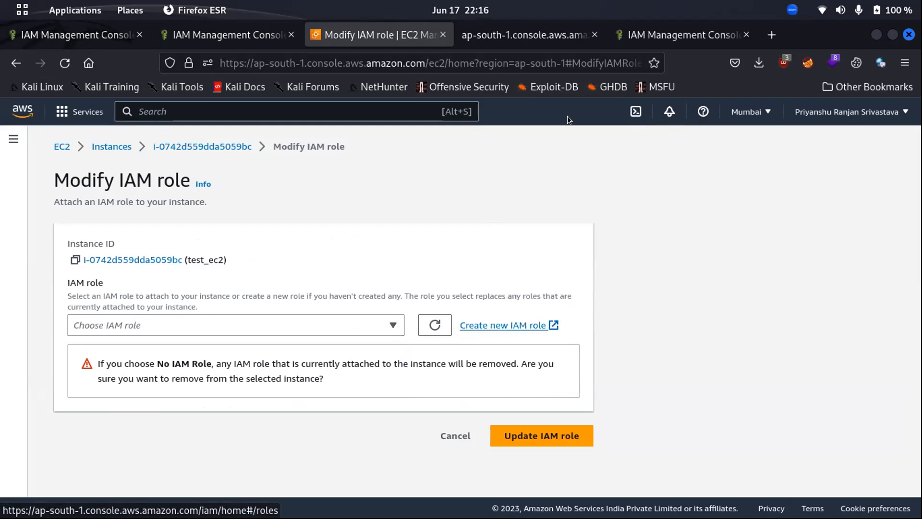
key("ctrl+Tab")
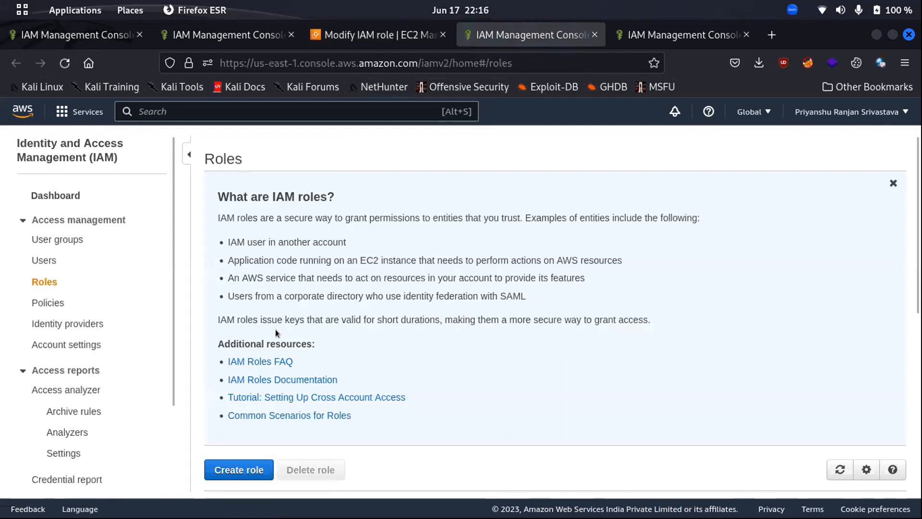
Step: Start creating an IAM role with AWS service as the trusted entity type and EC2 as the use case
left_click(235, 467)
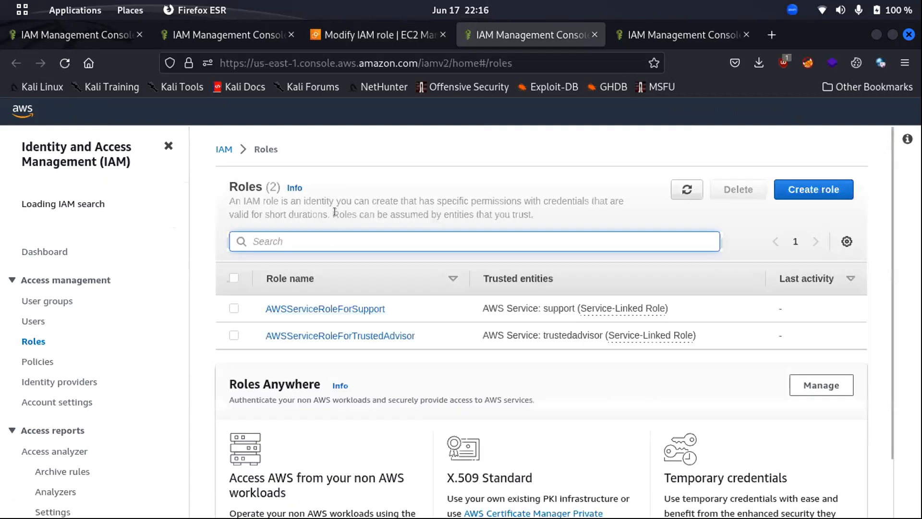
left_click(791, 190)
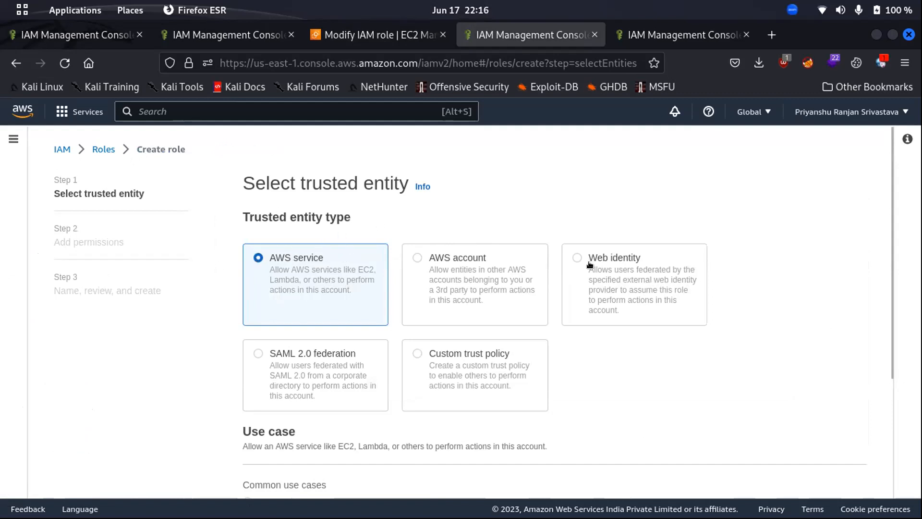
scroll(600, 268, "down", 2)
scroll(601, 269, "down", 1)
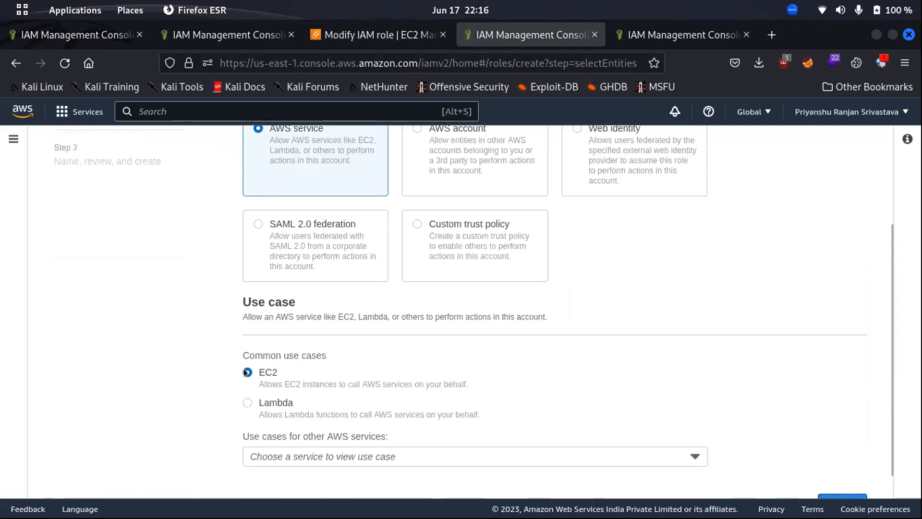
Step: Continue to the Add permissions stage of the new role and look through the available permissions policies
scroll(534, 347, "down", 1)
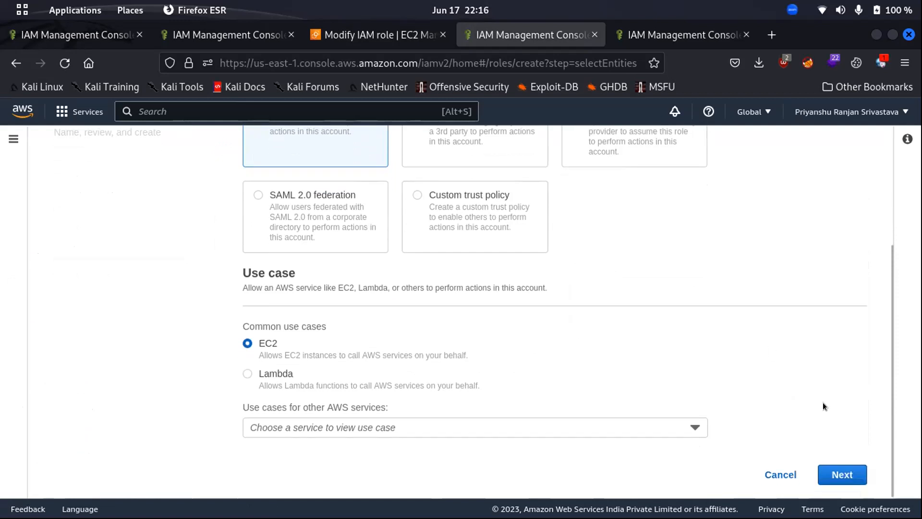
left_click(842, 475)
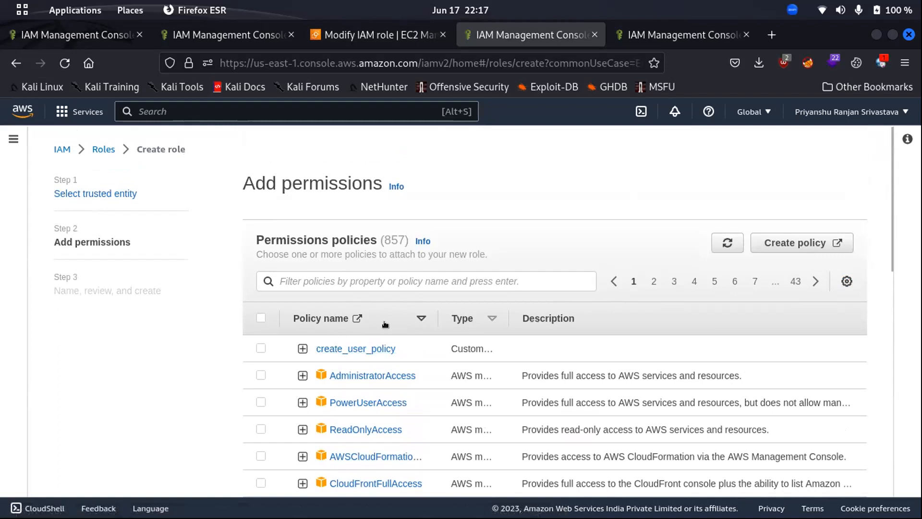
left_click(847, 281)
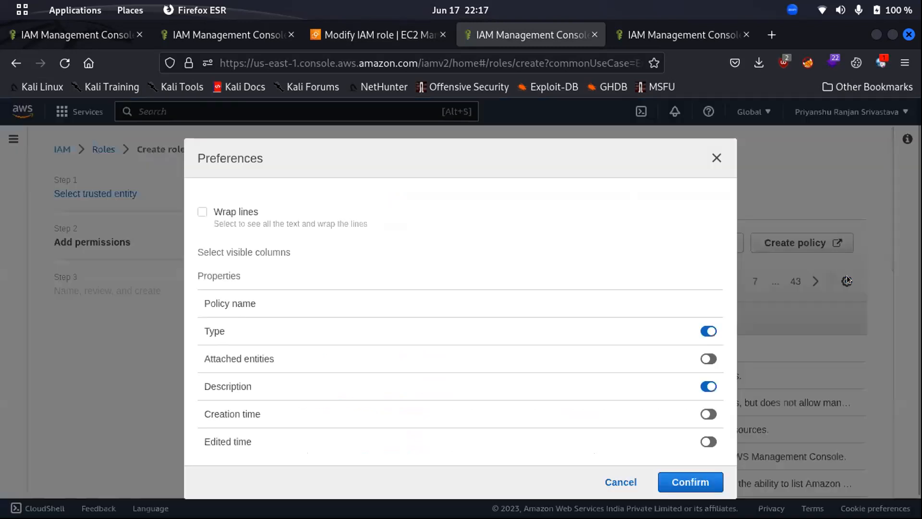
left_click(619, 481)
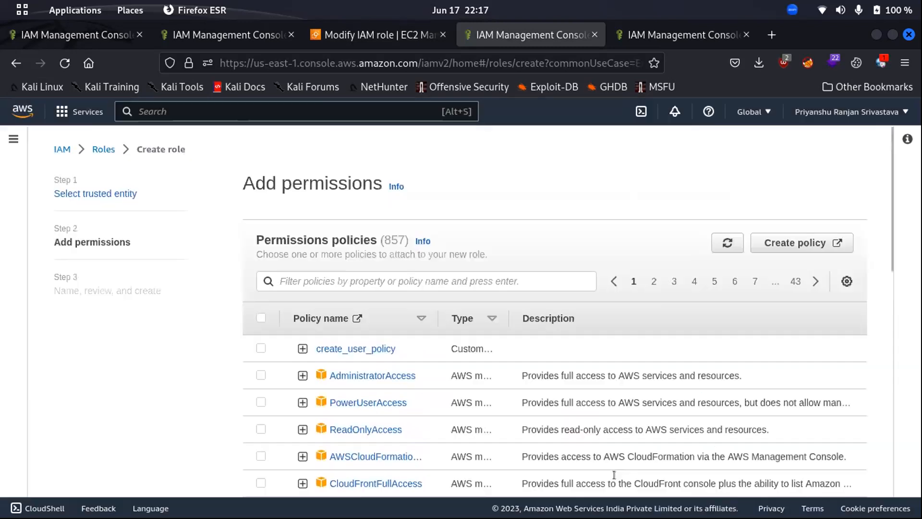
scroll(513, 352, "down", 2)
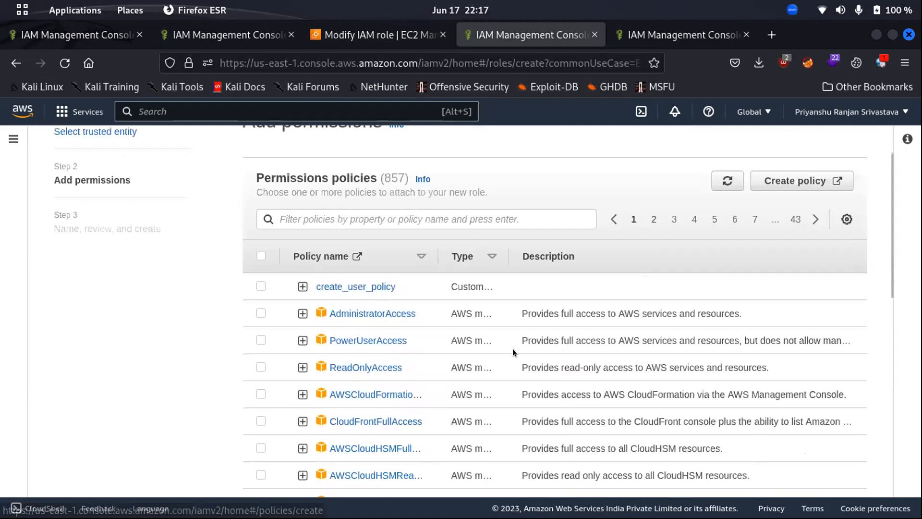
scroll(534, 335, "down", 4)
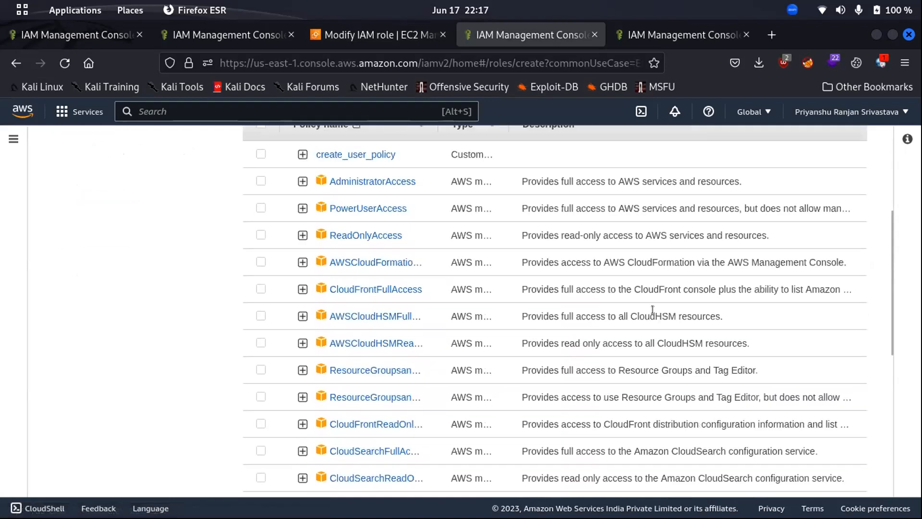
scroll(655, 307, "down", 1)
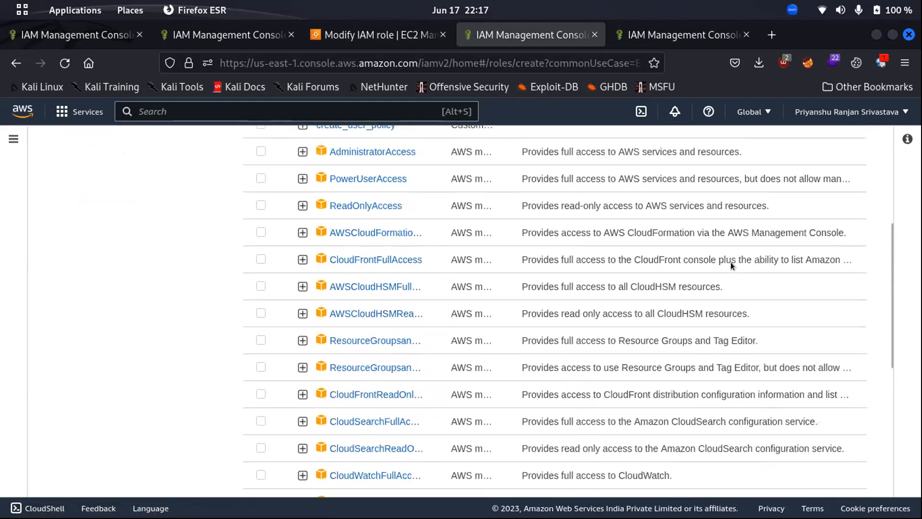
scroll(768, 226, "up", 1)
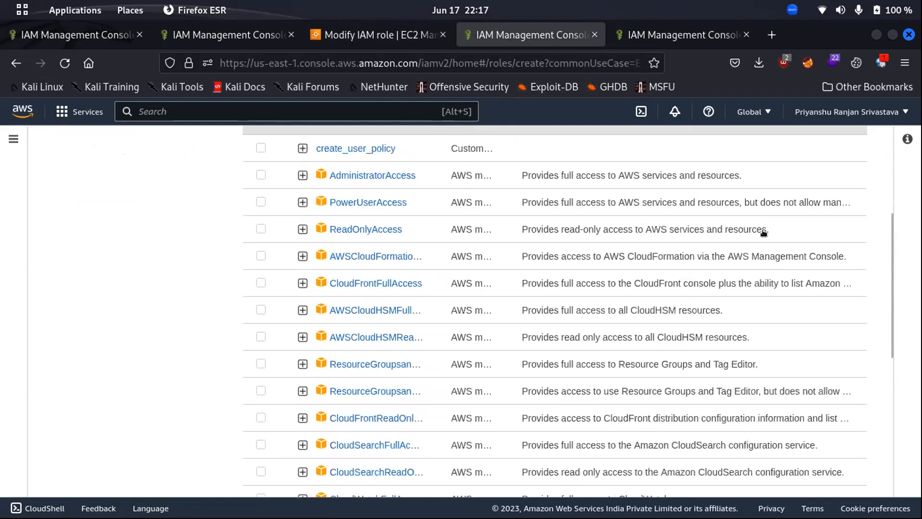
scroll(764, 233, "up", 6)
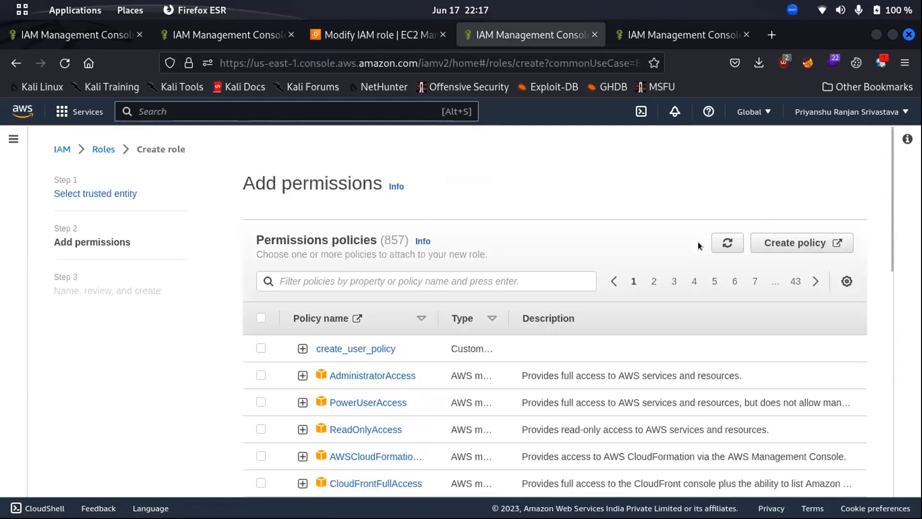
Step: Open the Create policy link in a separate browser tab and switch to it
right_click(807, 243)
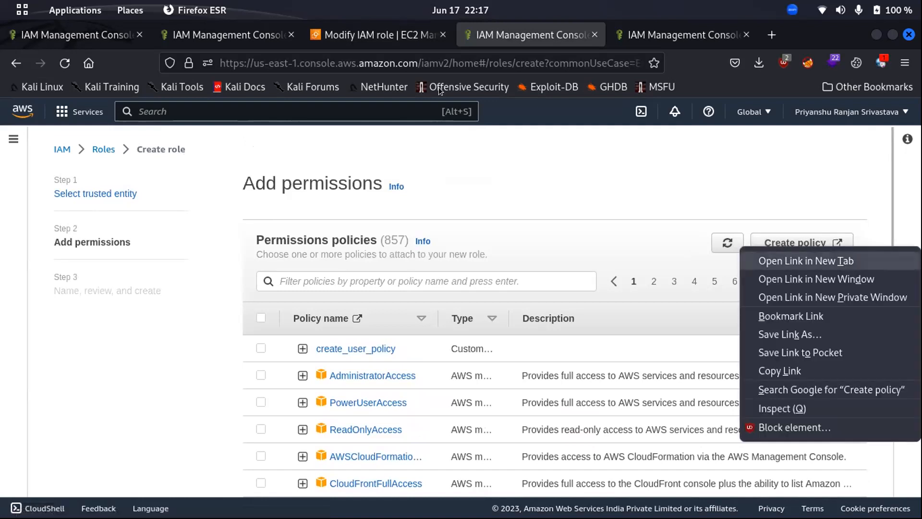
key("Return")
left_click(618, 39)
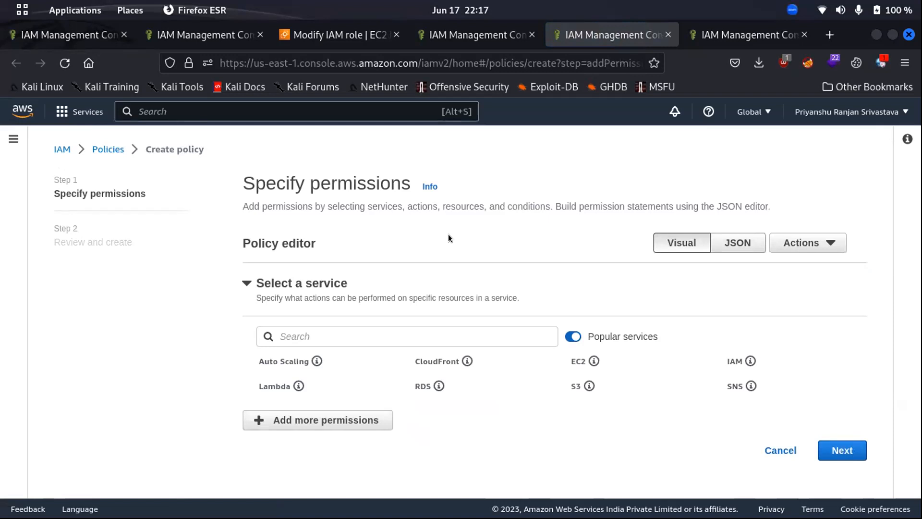
Step: Choose S3 as the policy's service and allow all S3 actions (s3:*)
left_click(330, 331)
type("s")
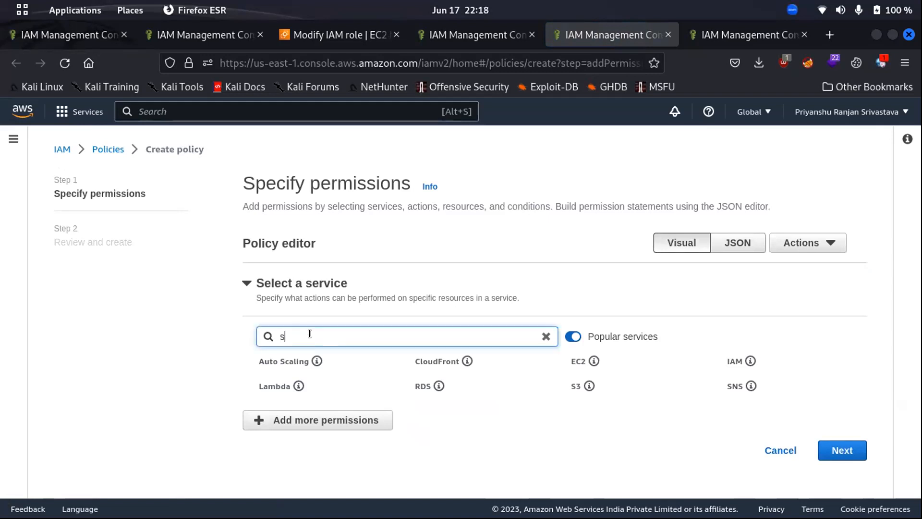
type("3")
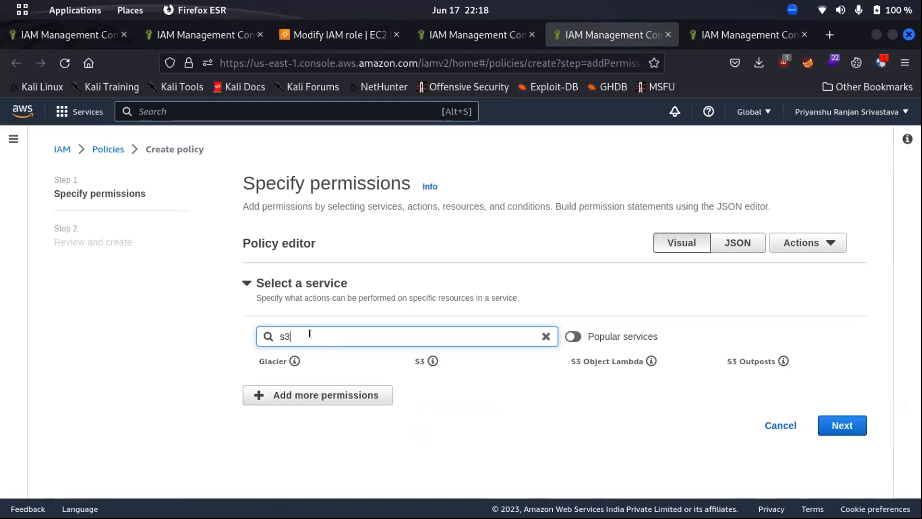
left_click(416, 363)
scroll(521, 314, "down", 3)
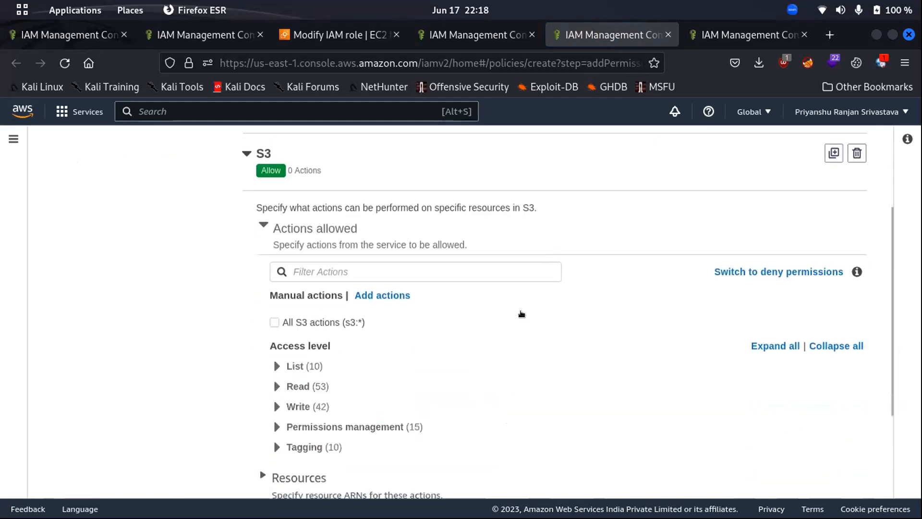
left_click(274, 322)
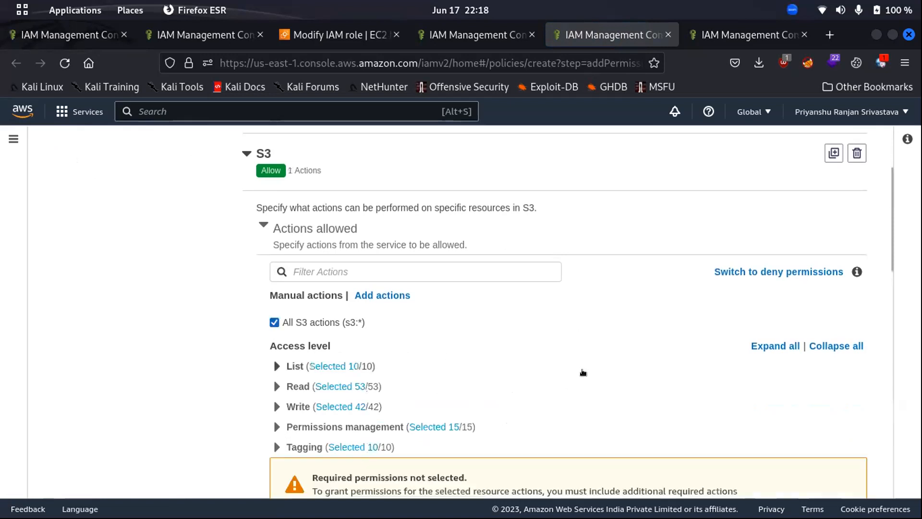
Step: Apply the S3 permissions to all resources and continue to the policy's Review and create stage
scroll(368, 340, "down", 3)
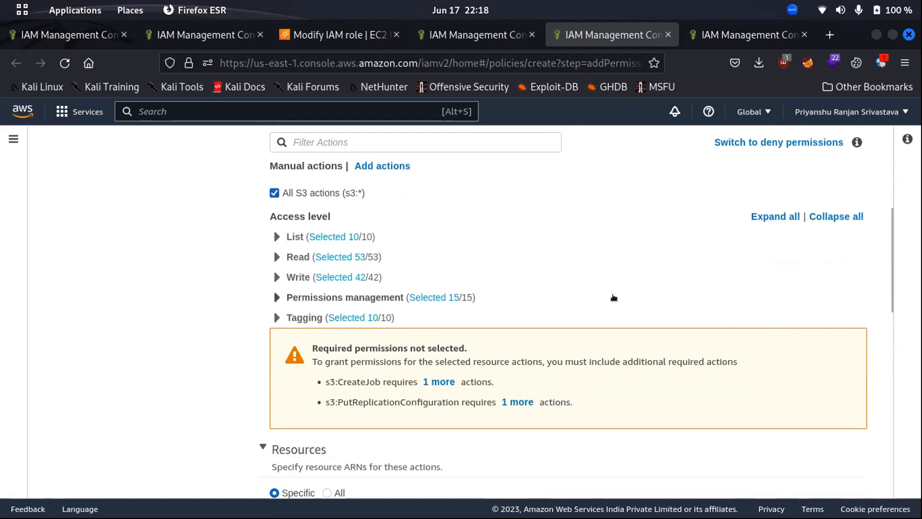
scroll(624, 330, "down", 4)
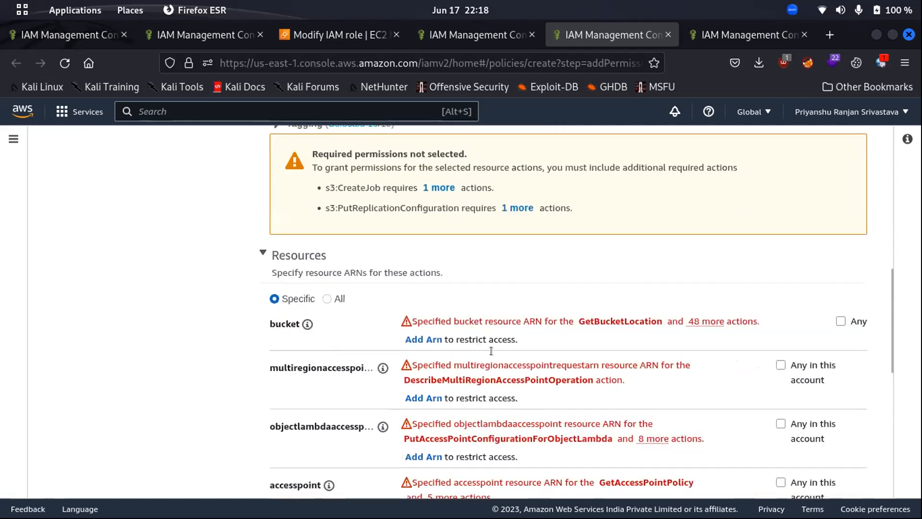
scroll(650, 297, "down", 1)
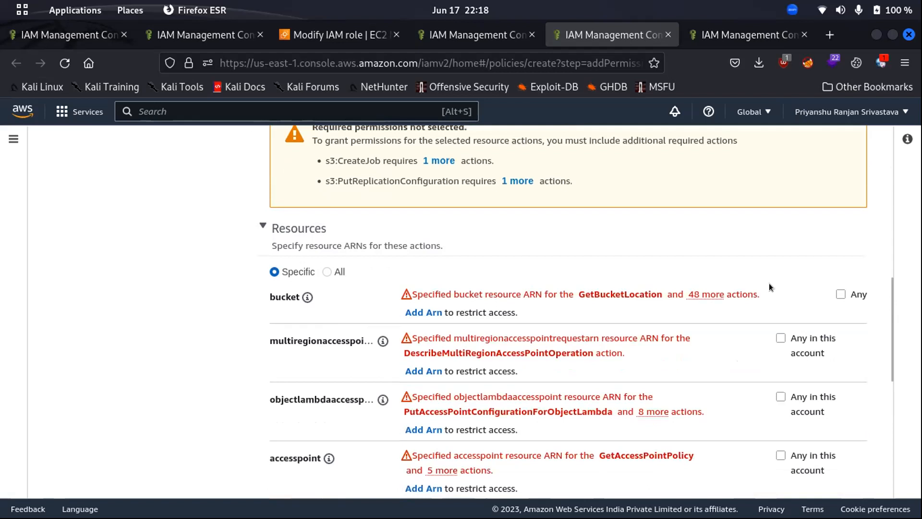
scroll(769, 284, "down", 2)
scroll(528, 217, "down", 6)
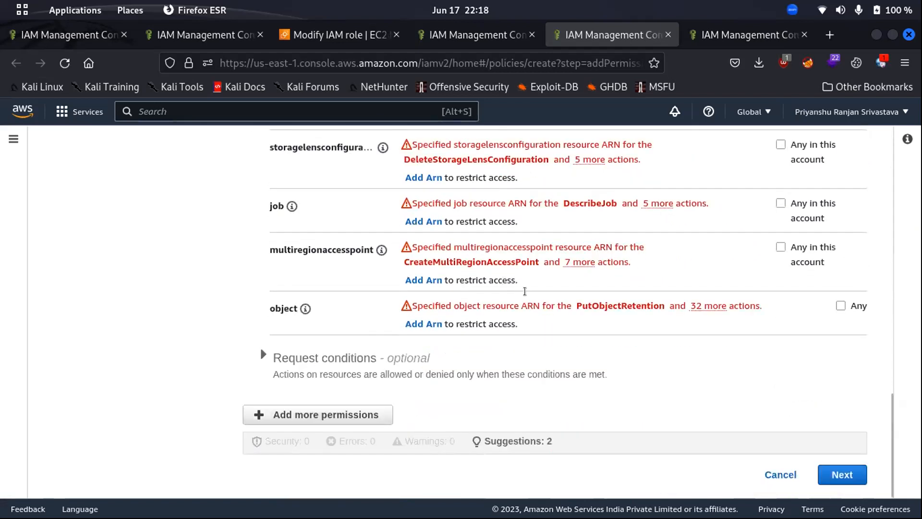
scroll(464, 243, "up", 7)
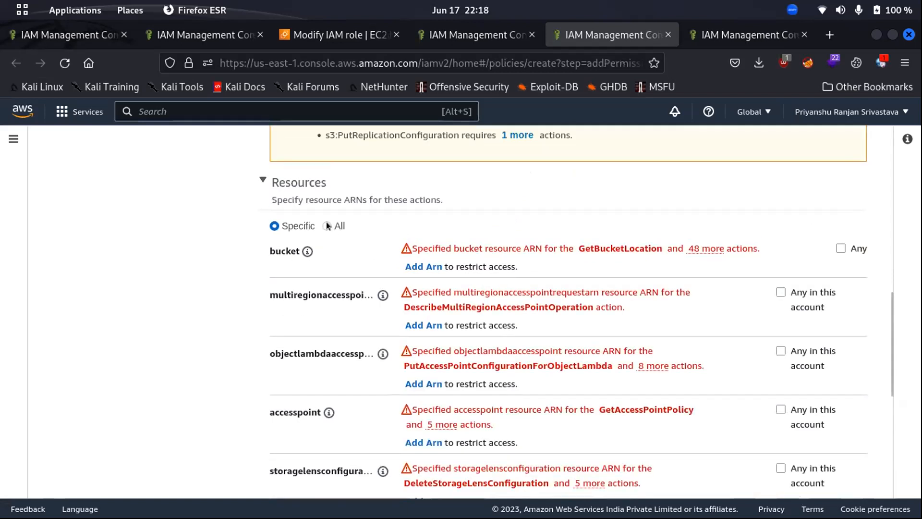
left_click(338, 227)
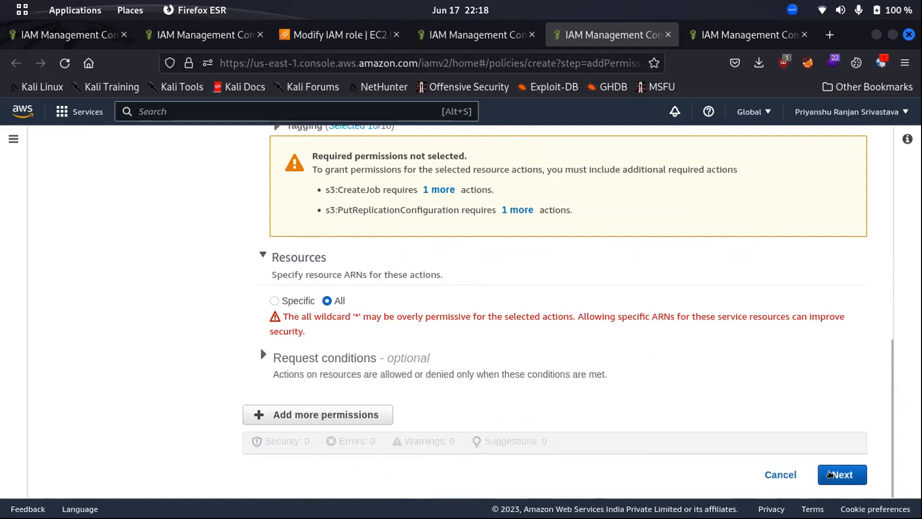
left_click(842, 475)
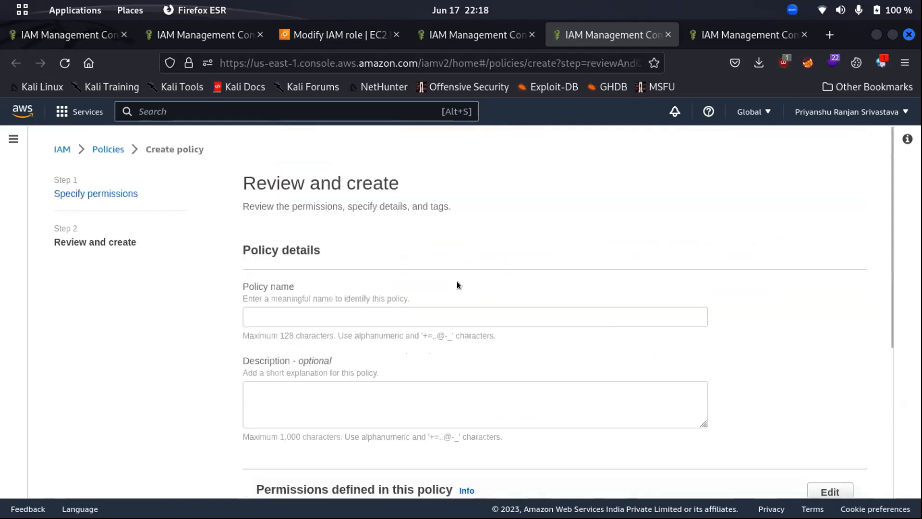
Step: Name the policy s3_permissive, review its defined permissions, and create it
scroll(287, 309, "down", 5)
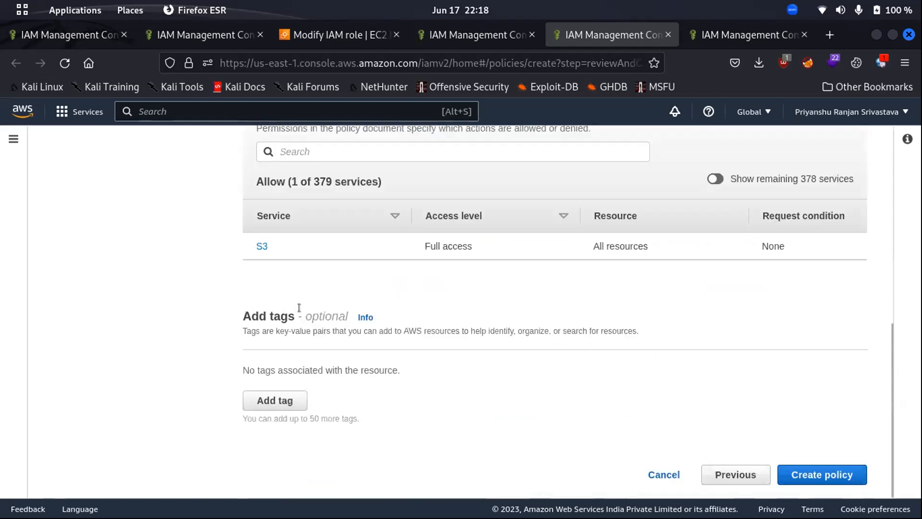
scroll(317, 264, "up", 4)
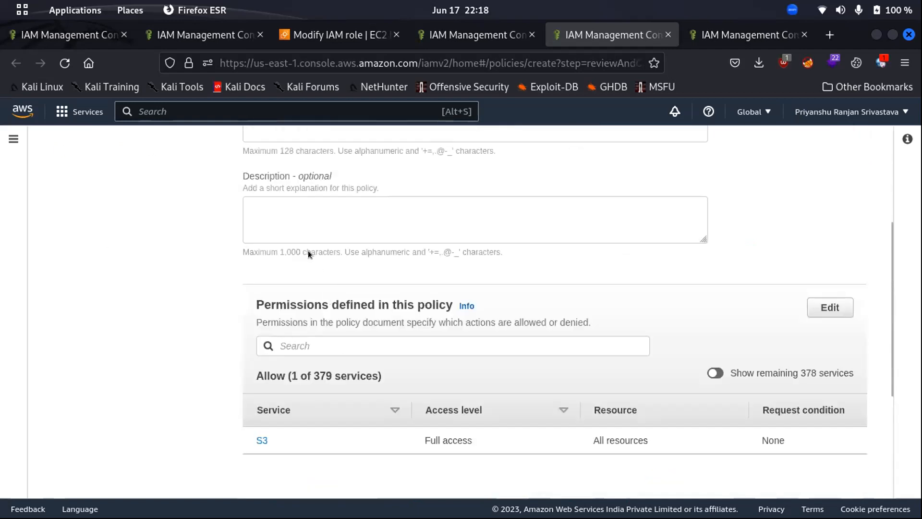
scroll(307, 250, "up", 4)
left_click(269, 317)
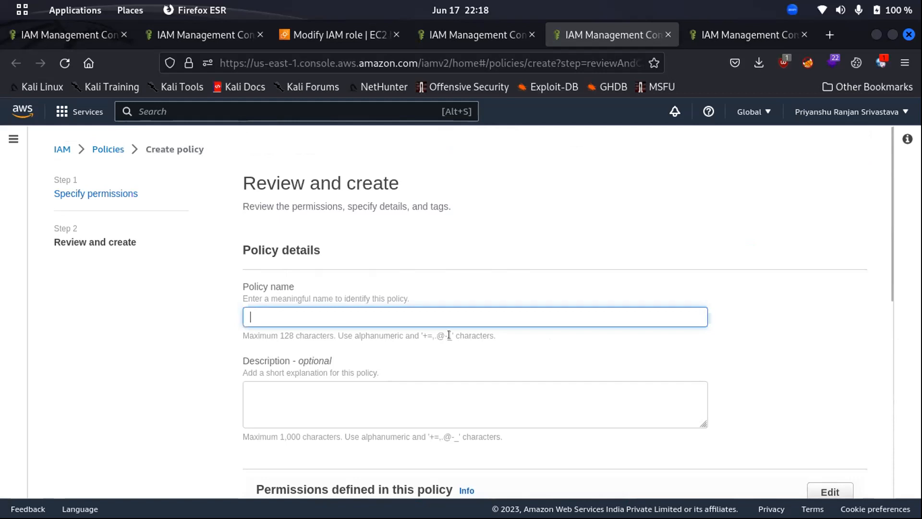
type("s3_per")
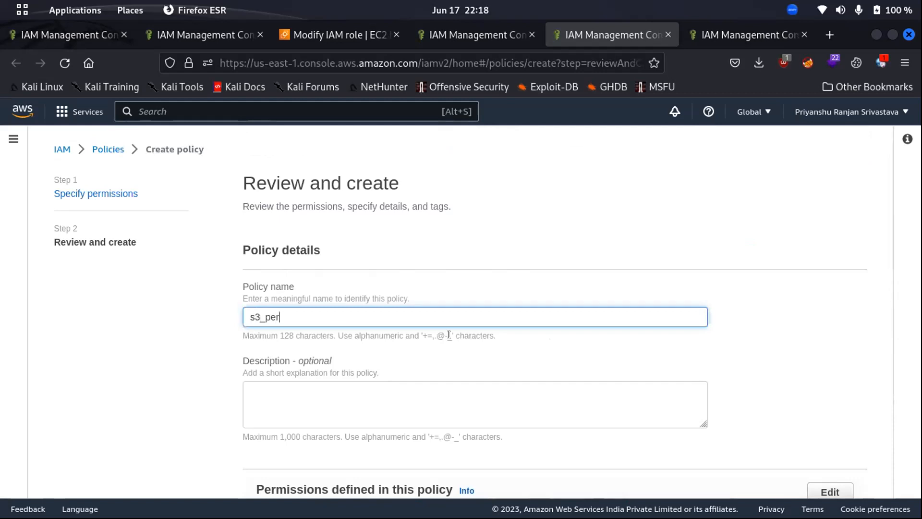
type("missive")
scroll(284, 381, "down", 3)
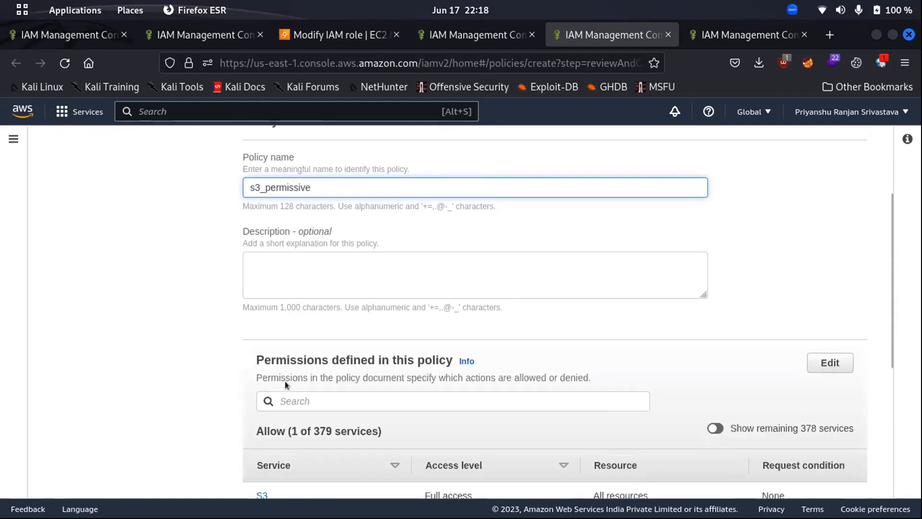
scroll(284, 381, "down", 5)
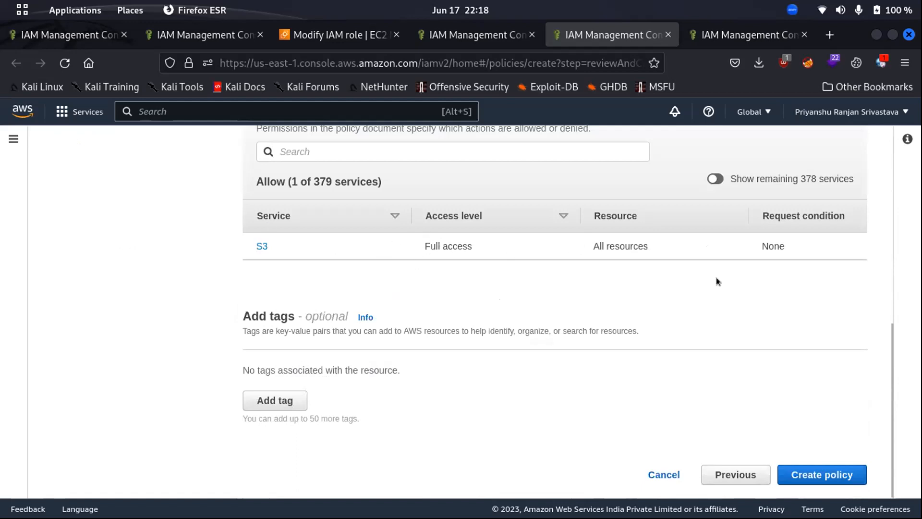
scroll(707, 435, "up", 2)
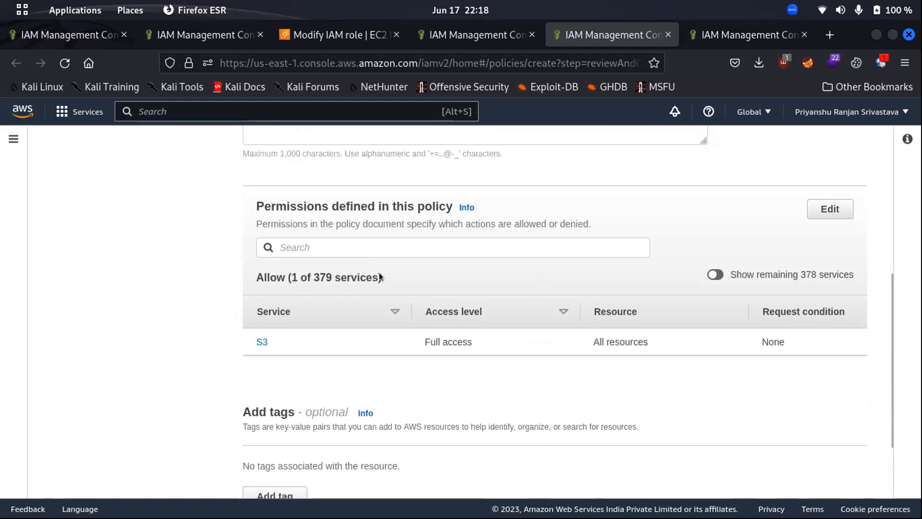
scroll(379, 272, "down", 2)
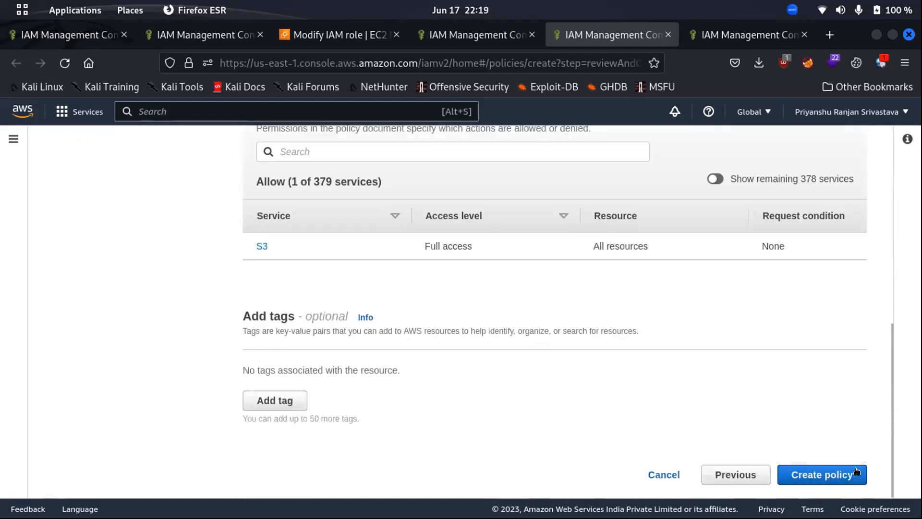
scroll(358, 311, "up", 5)
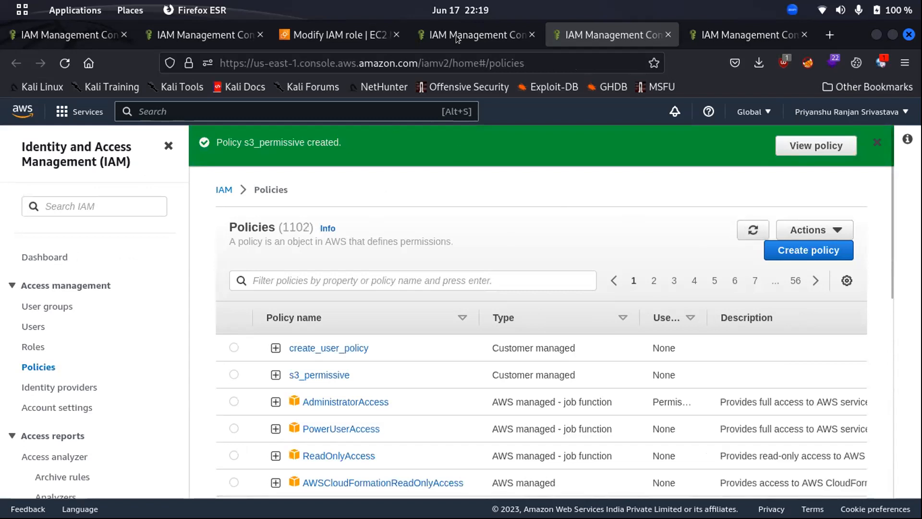
Step: Return to the role's Add permissions page and refresh the list of permissions policies
key("ctrl+Page_Up")
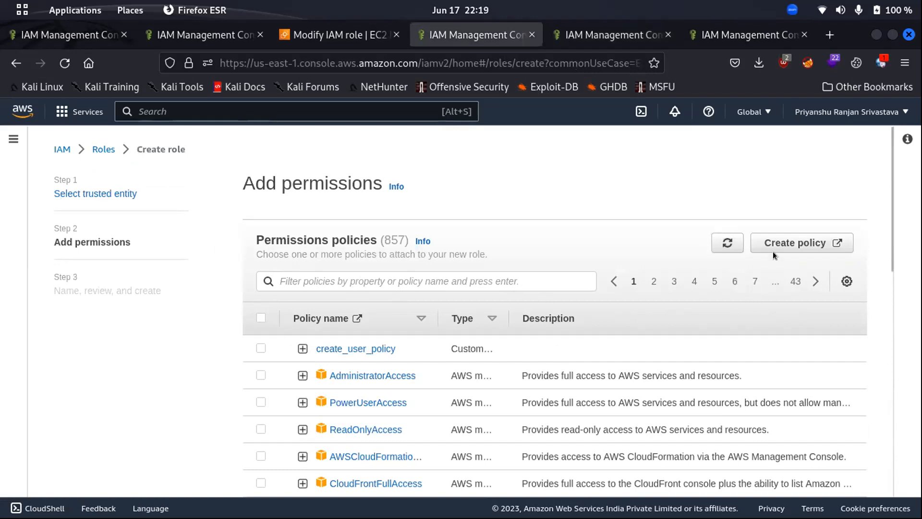
left_click(725, 243)
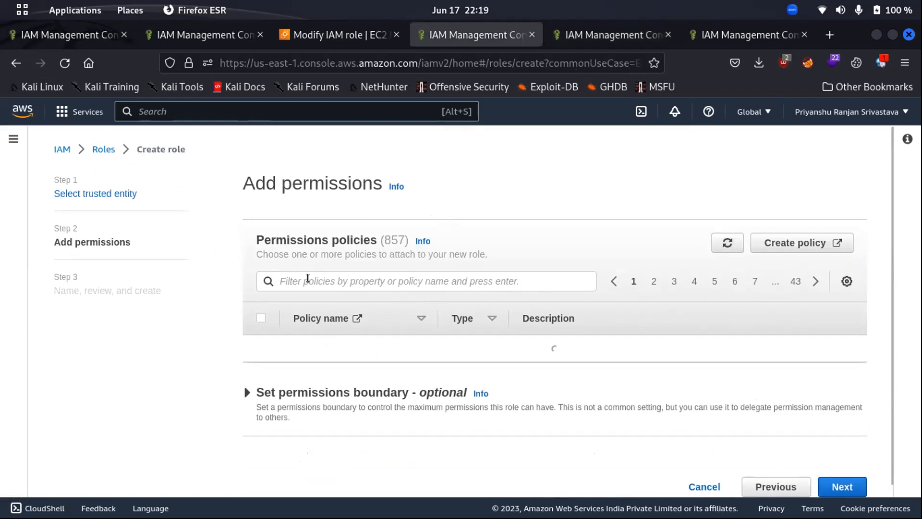
left_click(308, 279)
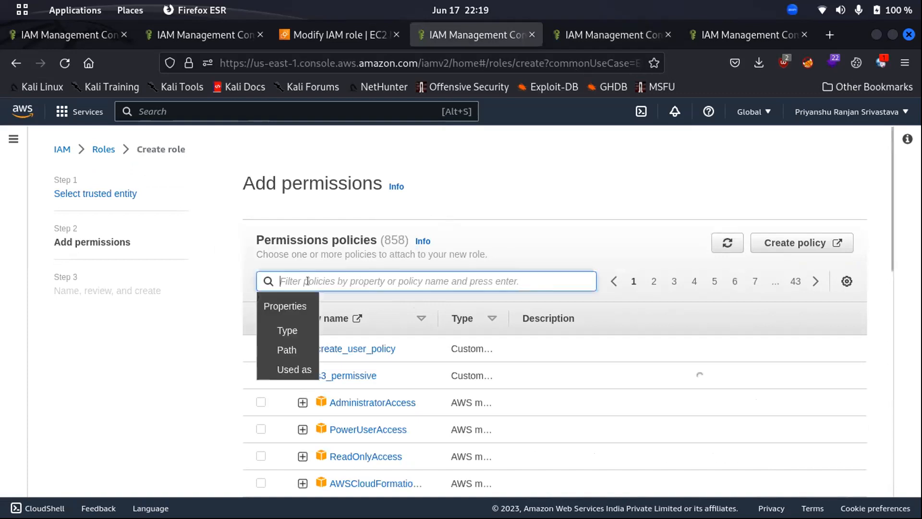
left_click(221, 353)
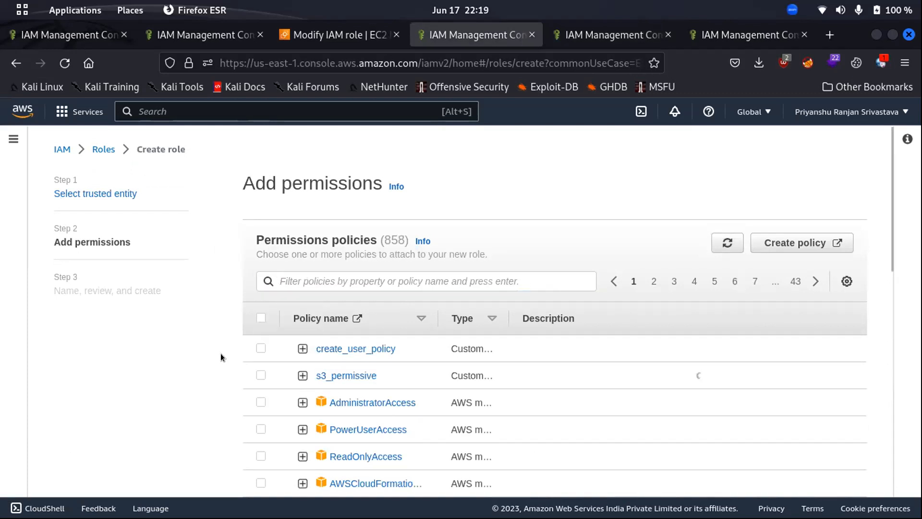
Step: Select the s3_permissive policy for the new role and continue to the Name, review, and create stage
left_click(260, 374)
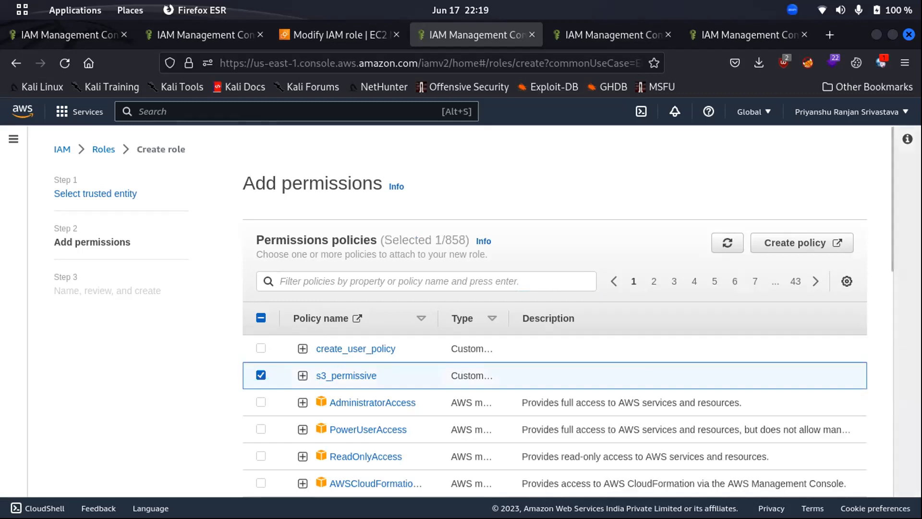
scroll(866, 341, "down", 2)
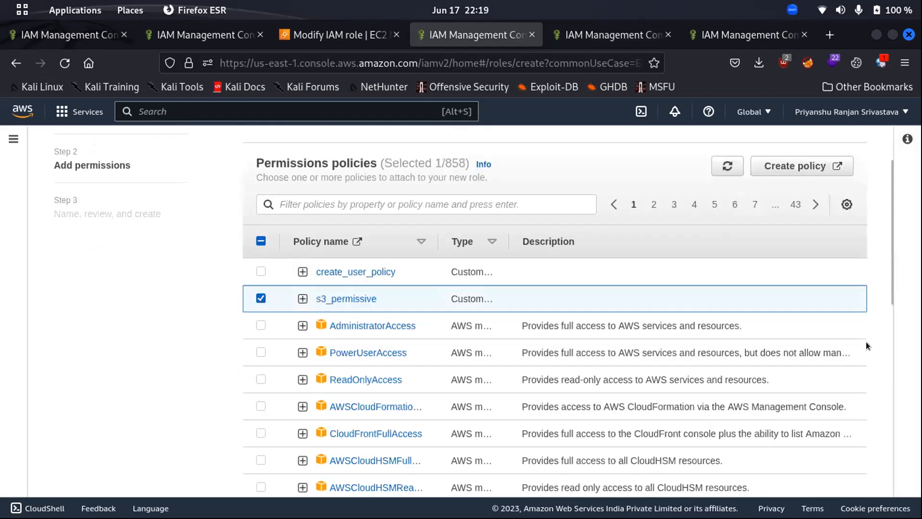
scroll(840, 342, "down", 6)
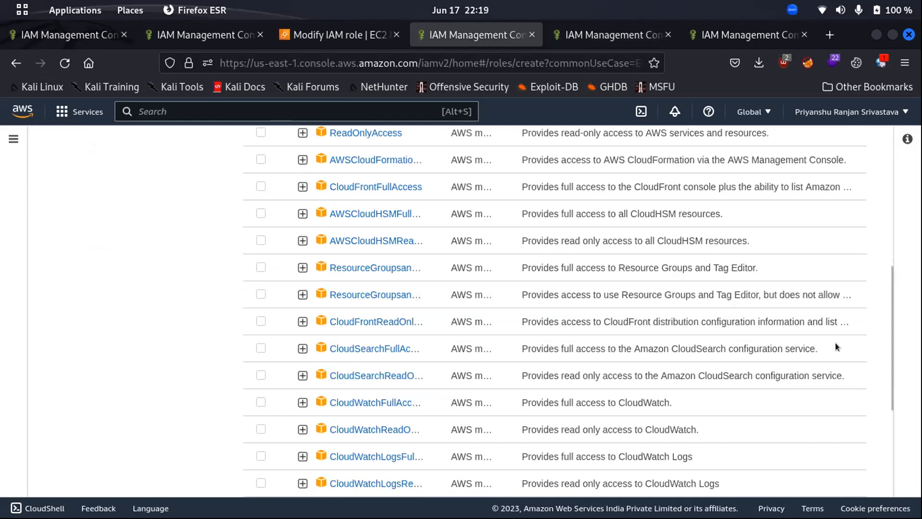
scroll(836, 346, "down", 5)
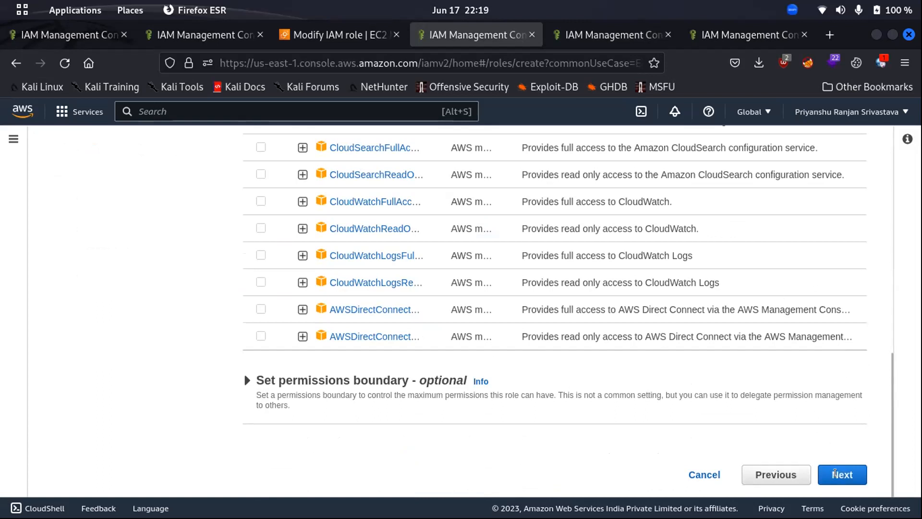
left_click(835, 474)
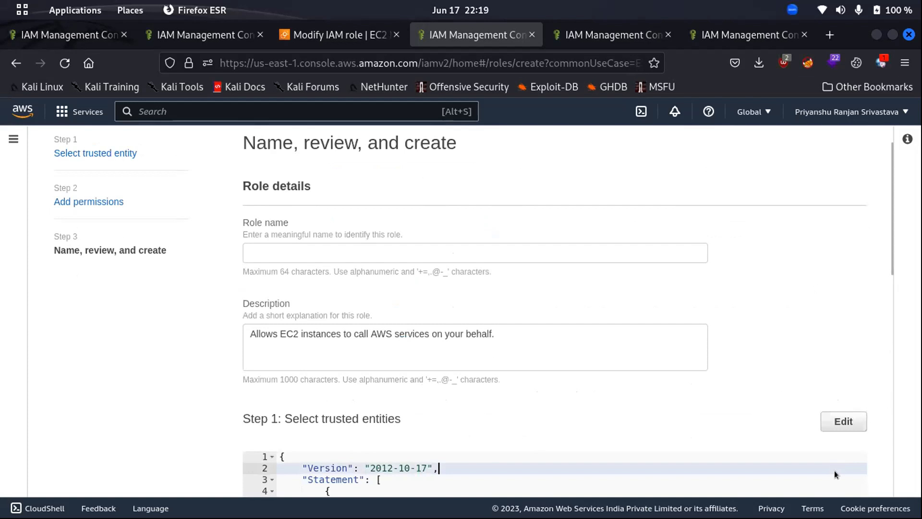
Step: Name the role ec2_s3_permissive, review its trusted entities and permissions, and create it
left_click(268, 247)
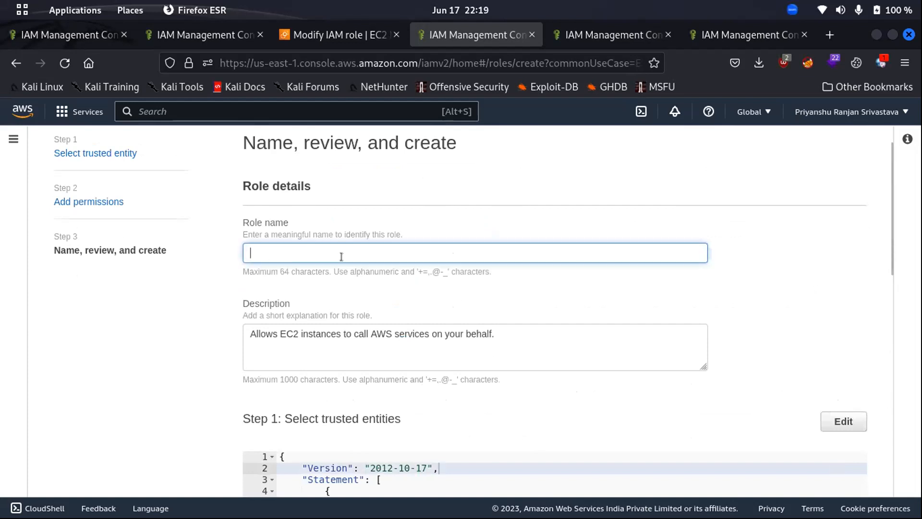
type("ec2_s3")
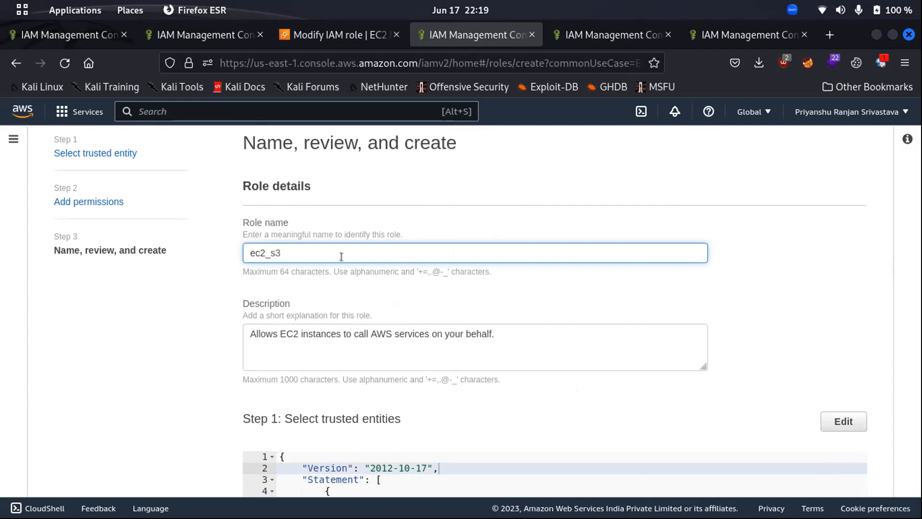
type("_permissive")
scroll(501, 307, "down", 1)
scroll(709, 264, "down", 5)
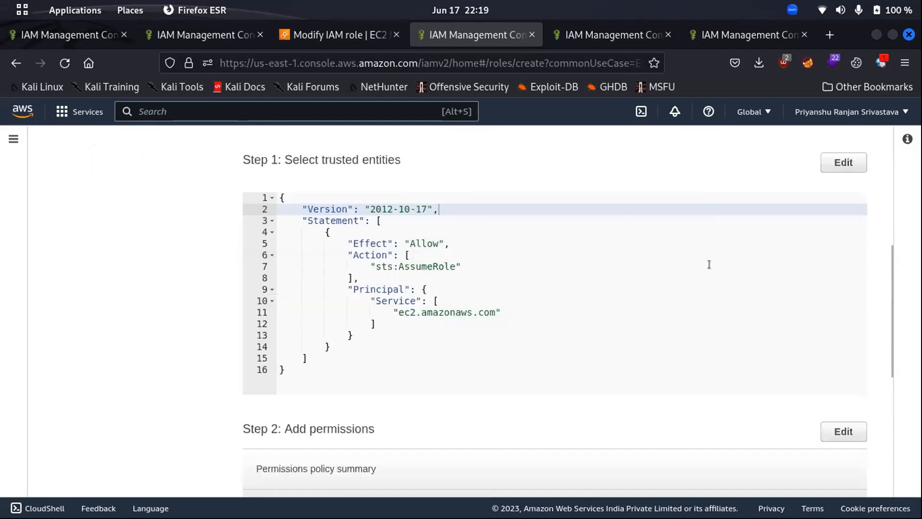
scroll(855, 307, "down", 4)
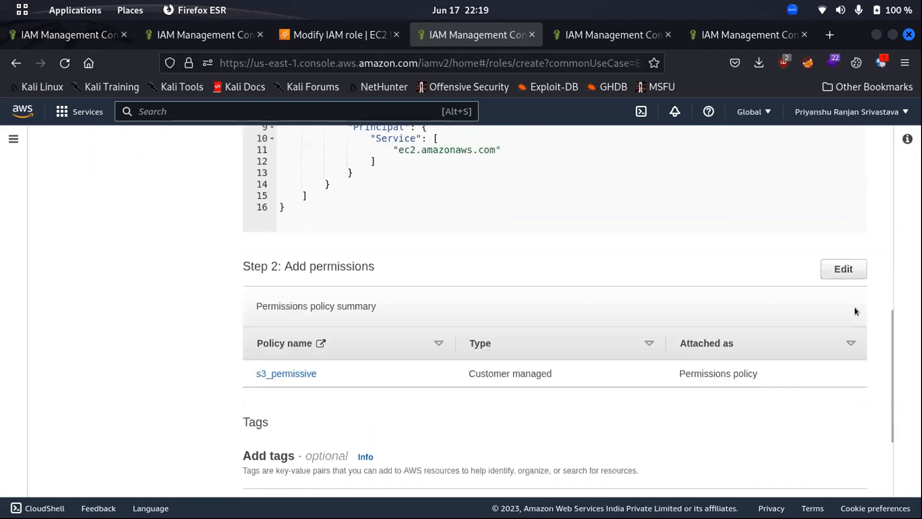
scroll(768, 332, "down", 3)
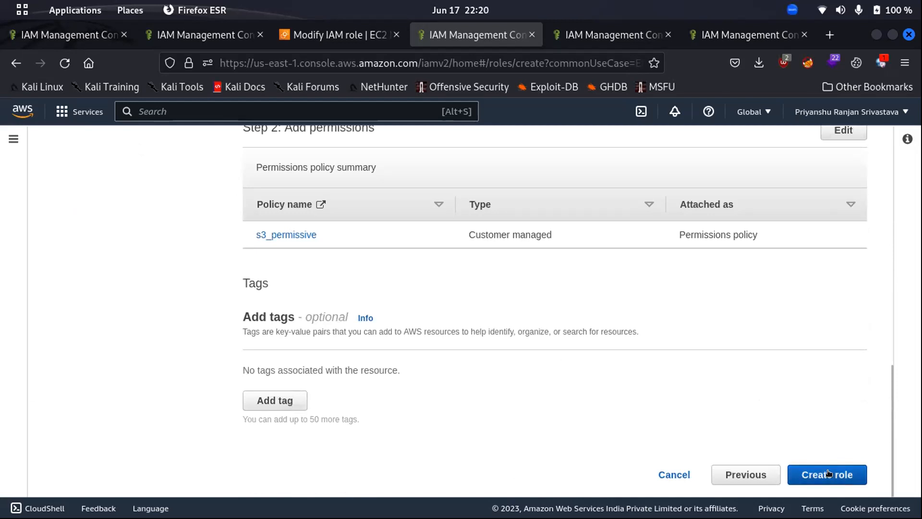
scroll(751, 346, "up", 2)
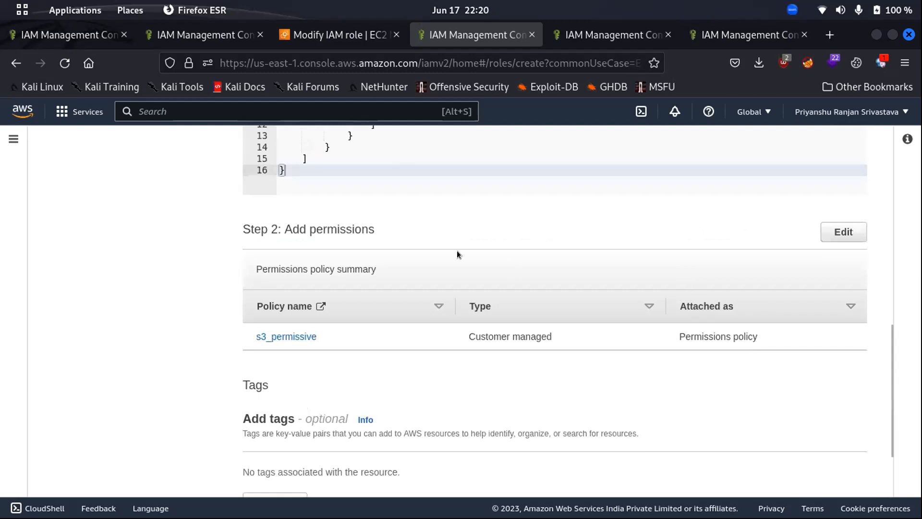
scroll(541, 308, "down", 2)
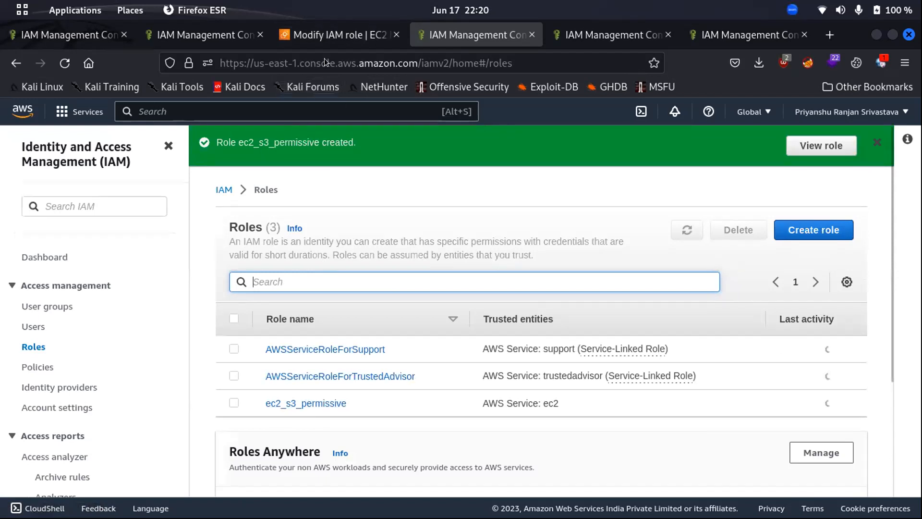
Step: Return to the test_ec2 instance's Modify IAM role page, refresh the roles, and attach ec2_s3_permissive to the instance
key("ctrl+Page_Up")
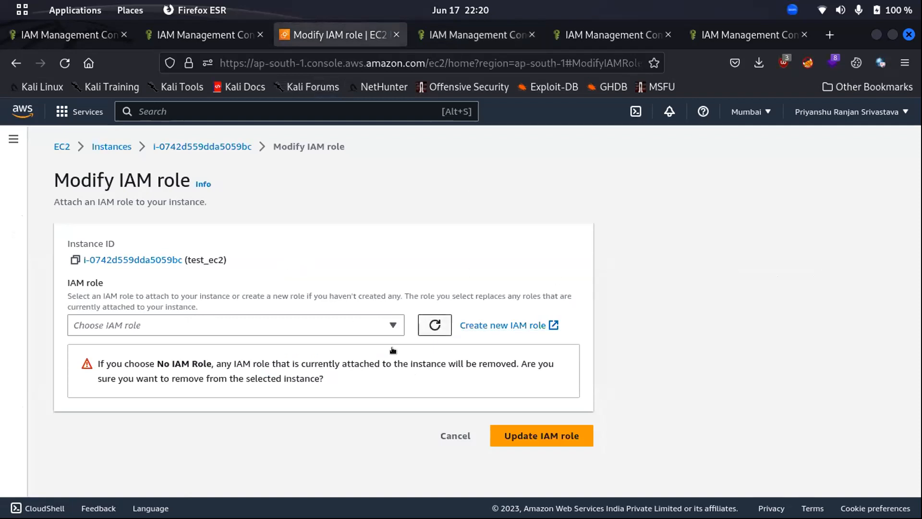
left_click(431, 325)
left_click(220, 325)
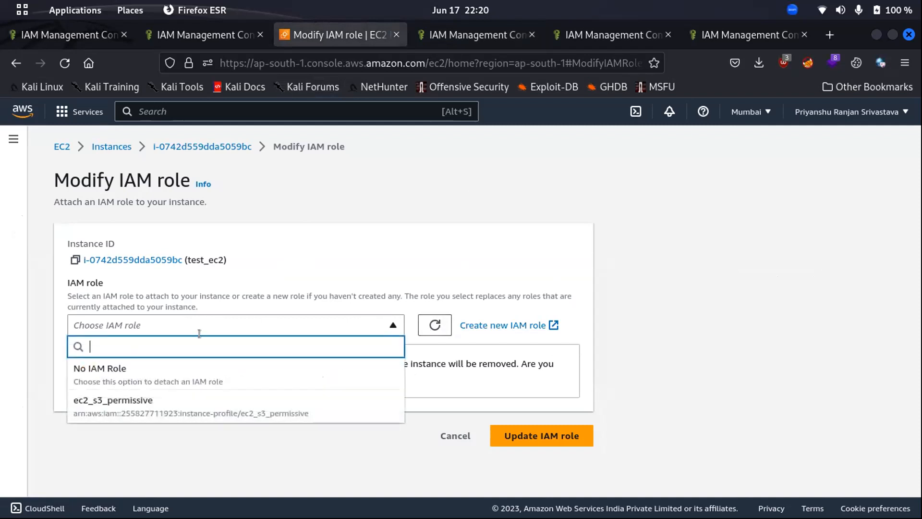
left_click(105, 406)
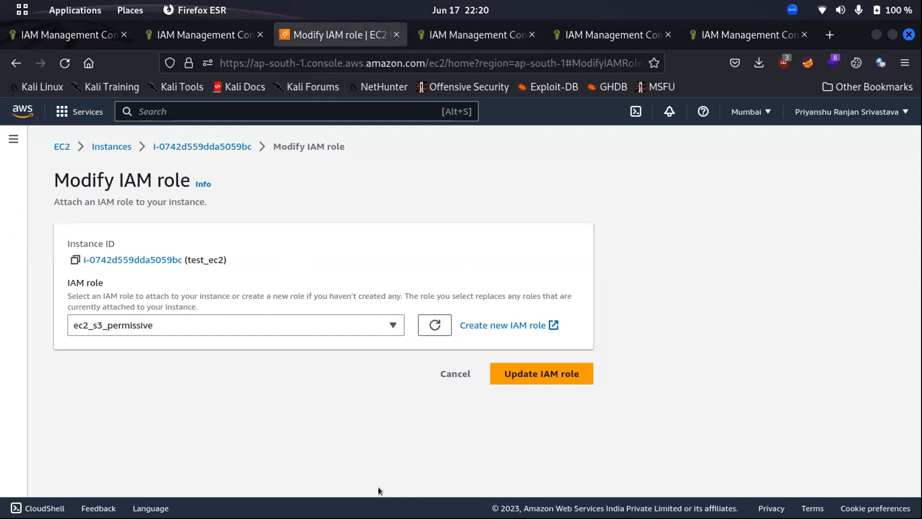
left_click(514, 374)
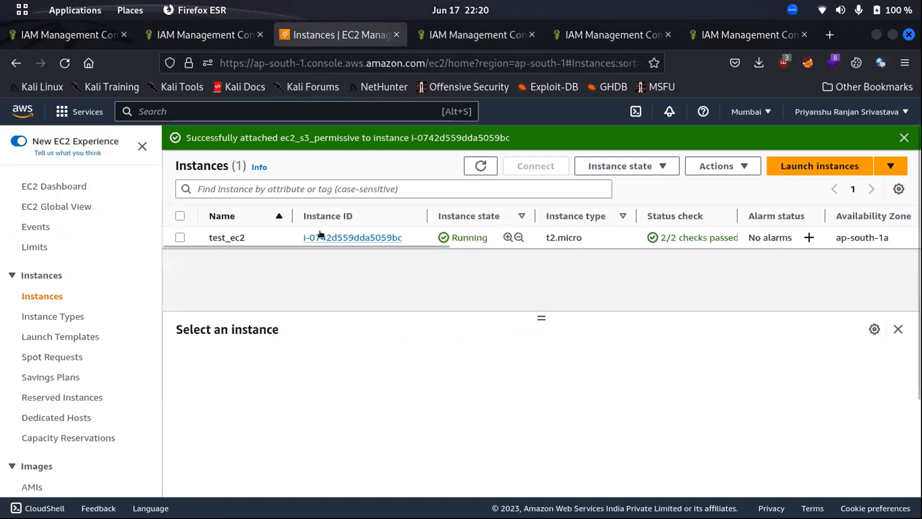
Step: Open the test_ec2 instance's details and examine its security details for the attached IAM role
left_click(330, 236)
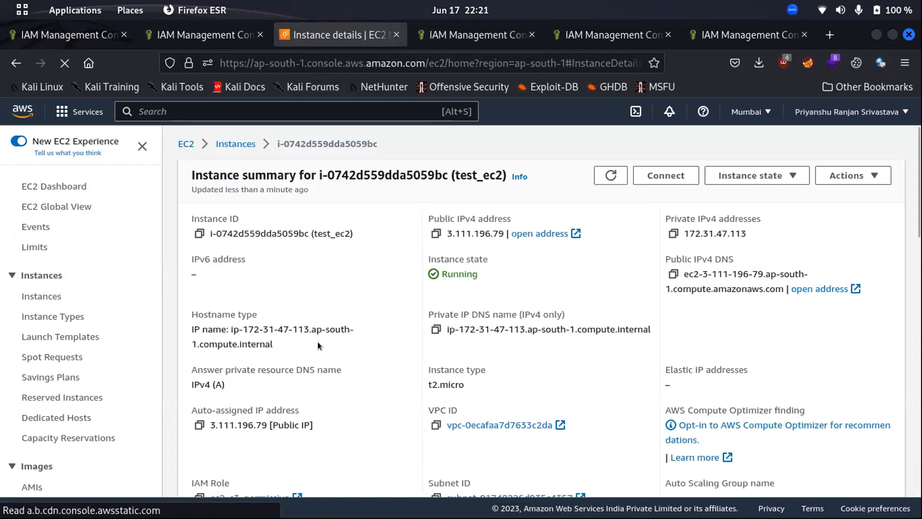
scroll(317, 343, "down", 5)
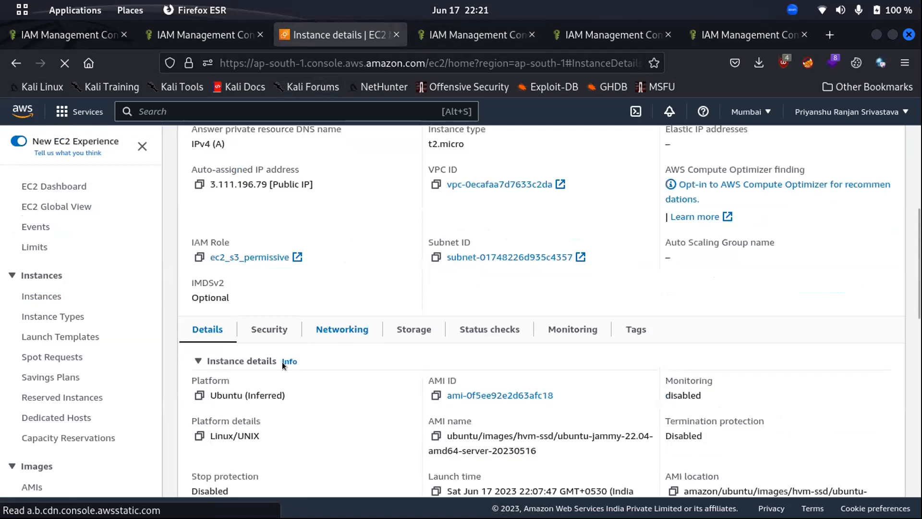
scroll(281, 361, "down", 6)
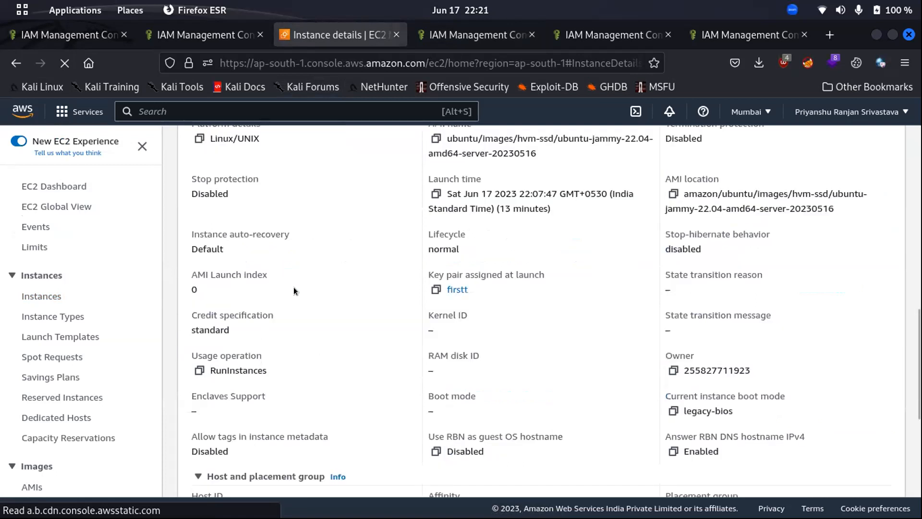
scroll(294, 290, "up", 3)
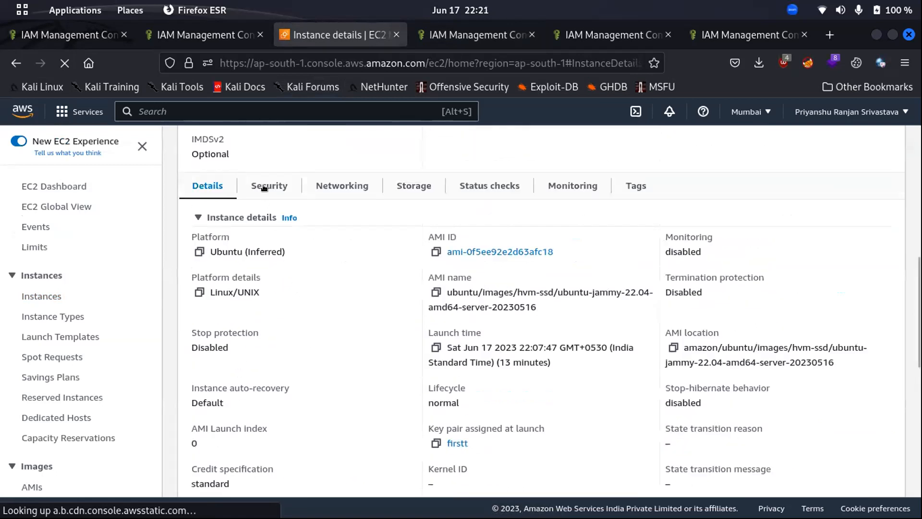
left_click(269, 186)
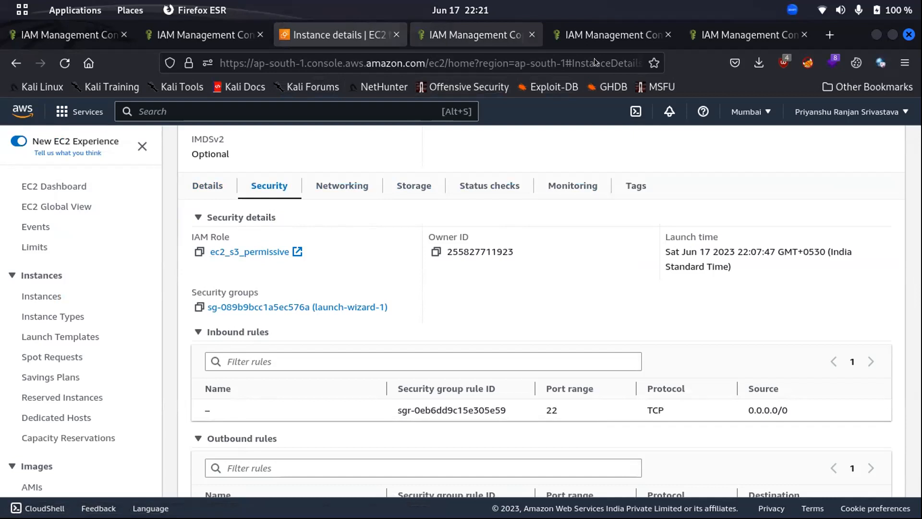
Step: Return to the IAM roles list, open the ec2_s3_permissive role, and look through its permissions policies
left_click(609, 27)
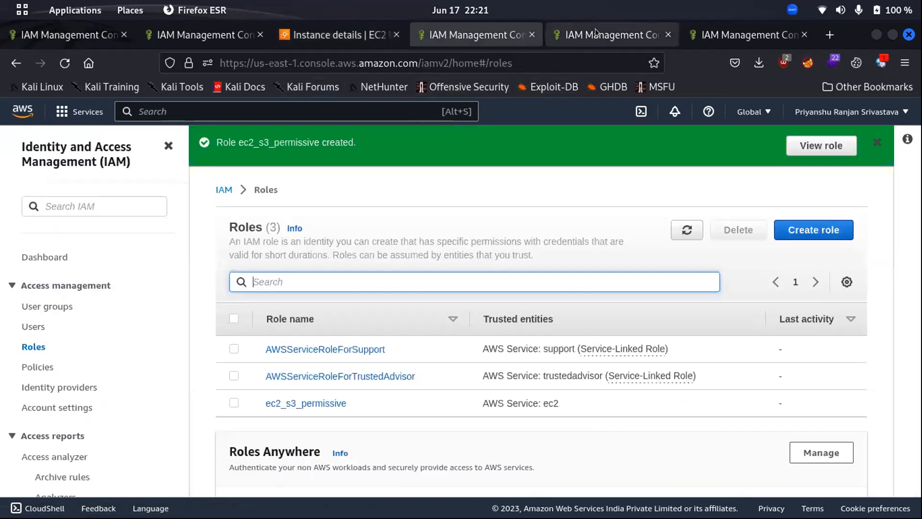
left_click(595, 36)
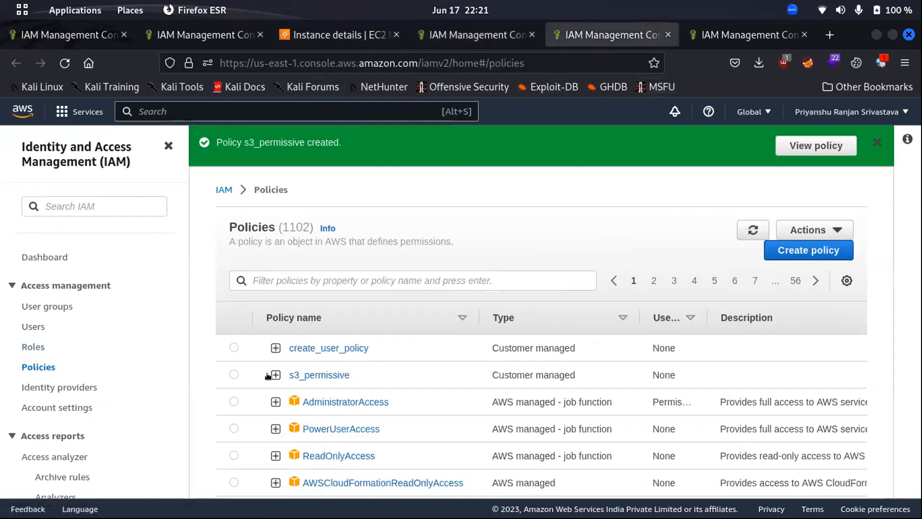
left_click(497, 35)
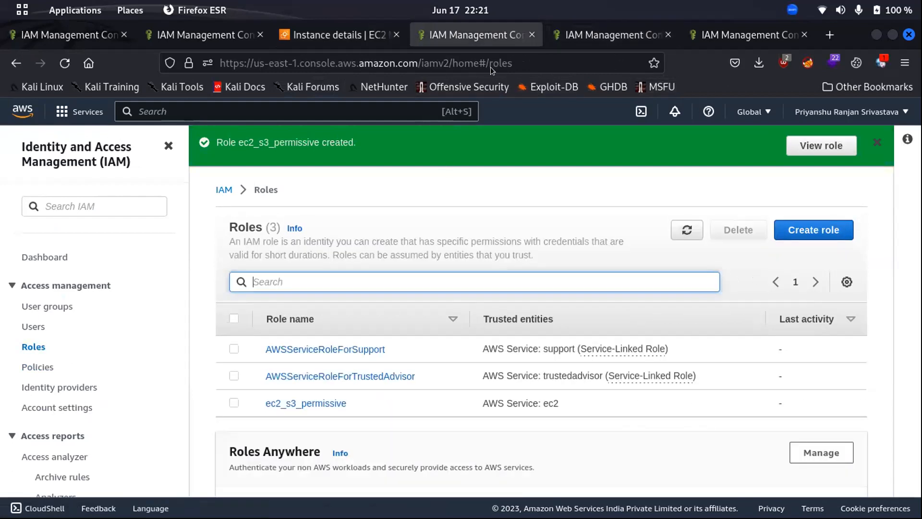
left_click(283, 403)
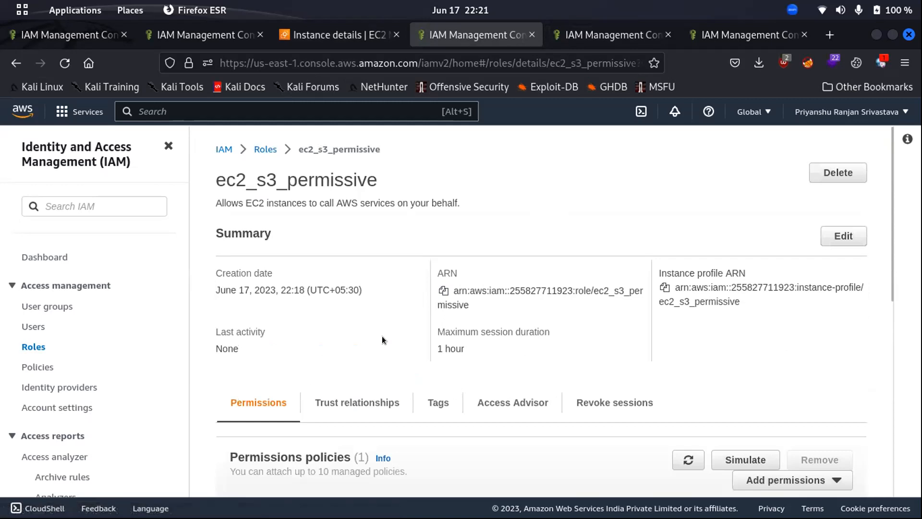
scroll(382, 333, "down", 3)
scroll(370, 329, "down", 2)
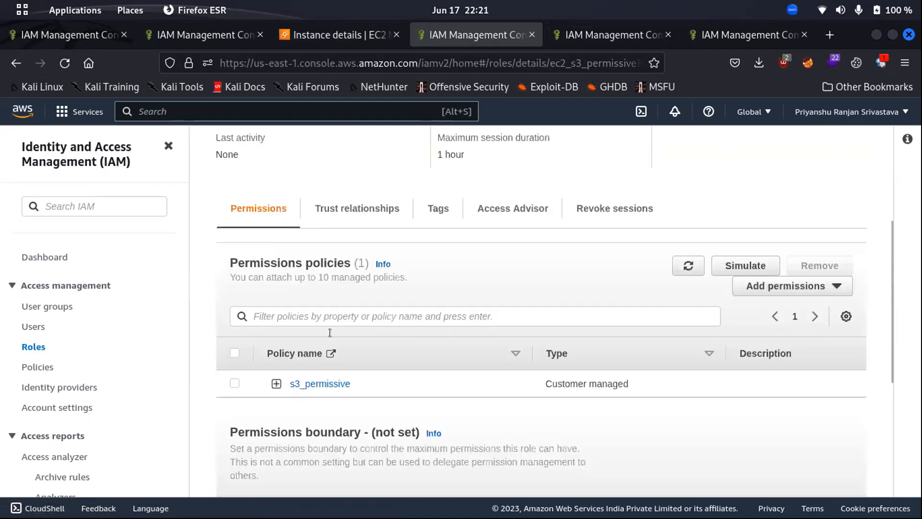
scroll(353, 298, "down", 3)
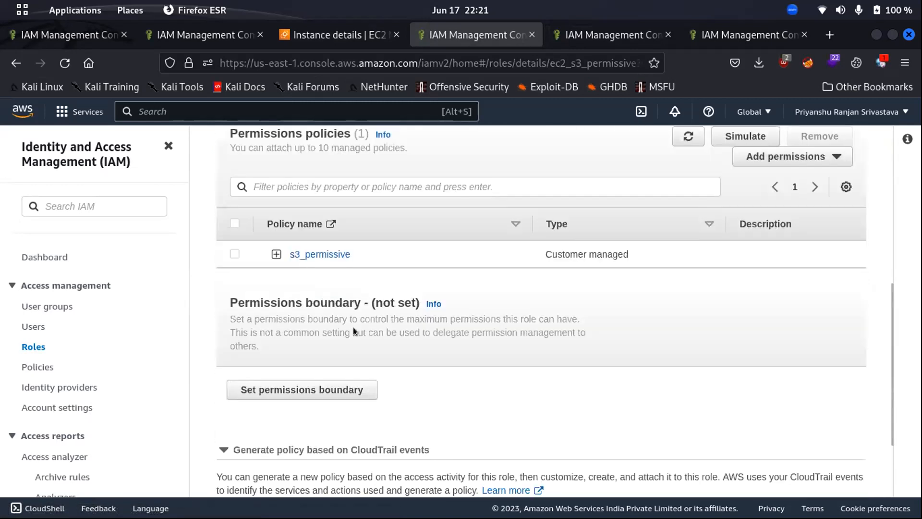
Step: Expand the role's s3_permissive policy and examine its JSON, including the allowed action, and the options for adding permissions
scroll(289, 281, "up", 3)
left_click(277, 383)
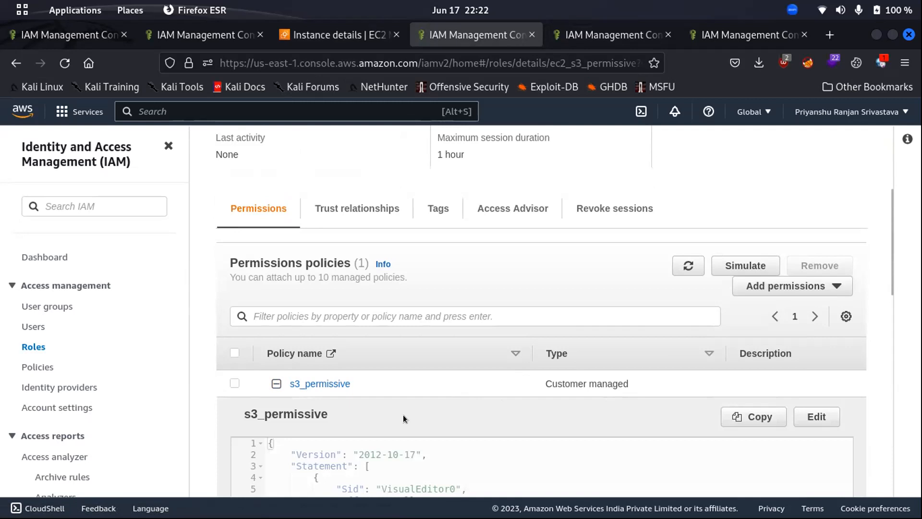
scroll(403, 416, "down", 4)
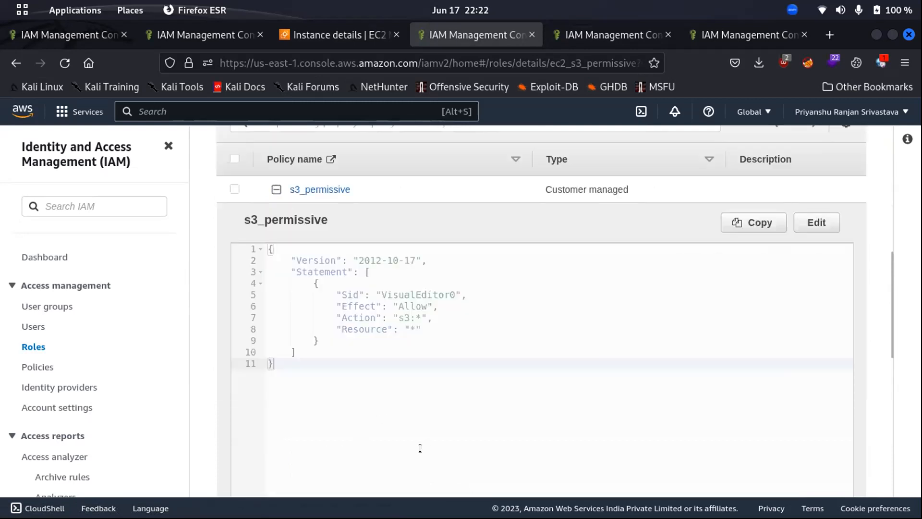
scroll(809, 184, "up", 3)
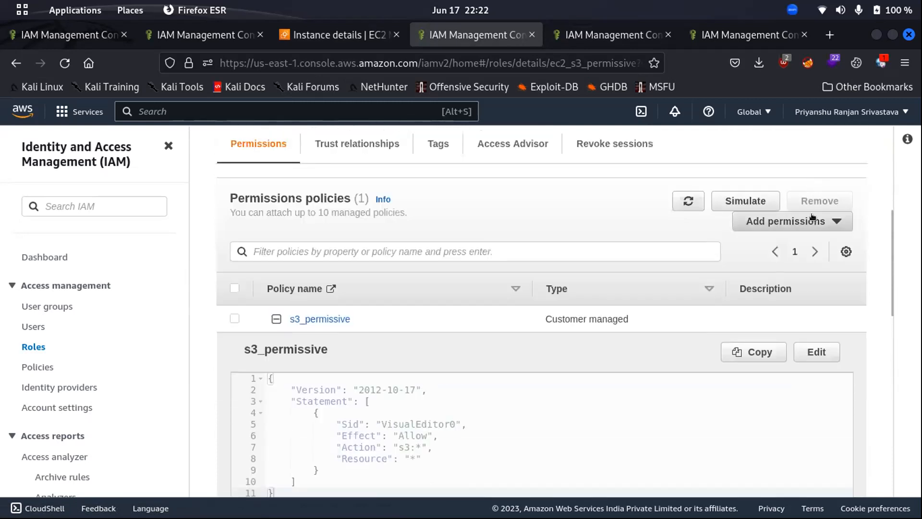
left_click(811, 222)
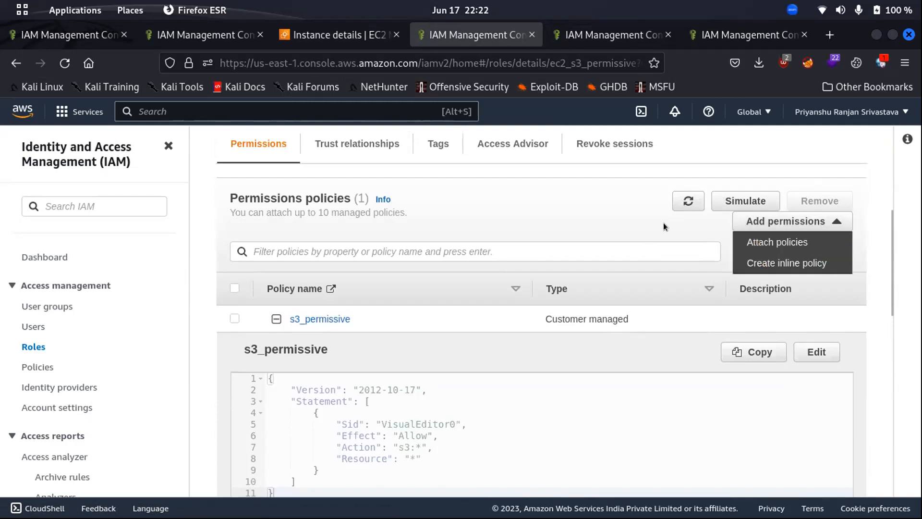
left_click(608, 227)
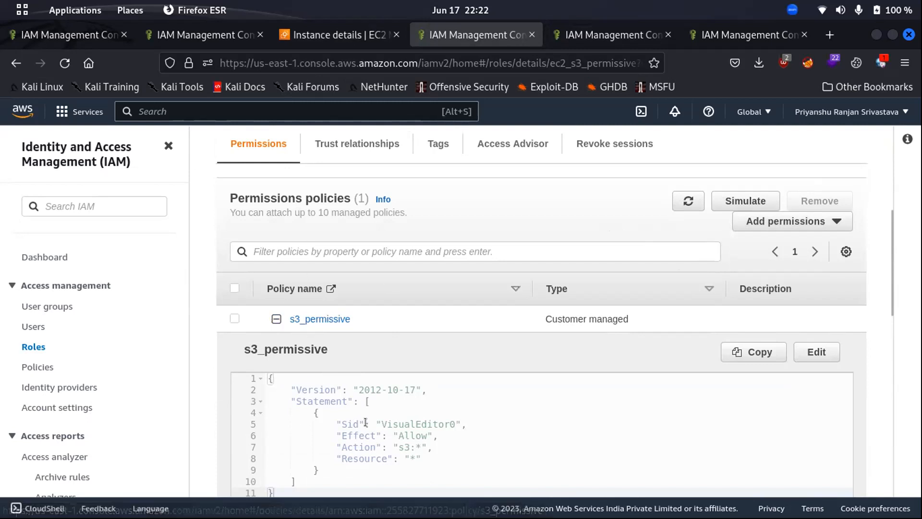
left_click_drag(421, 445, 398, 445)
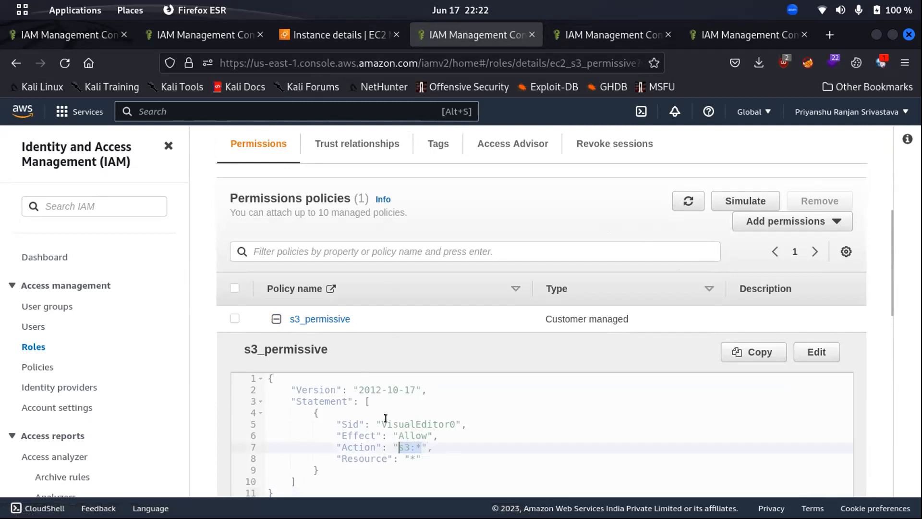
Step: Open the ec2_s3_permissive role's trust relationships and examine the trust policy's effect, service principal, and allowed action
scroll(315, 371, "up", 4)
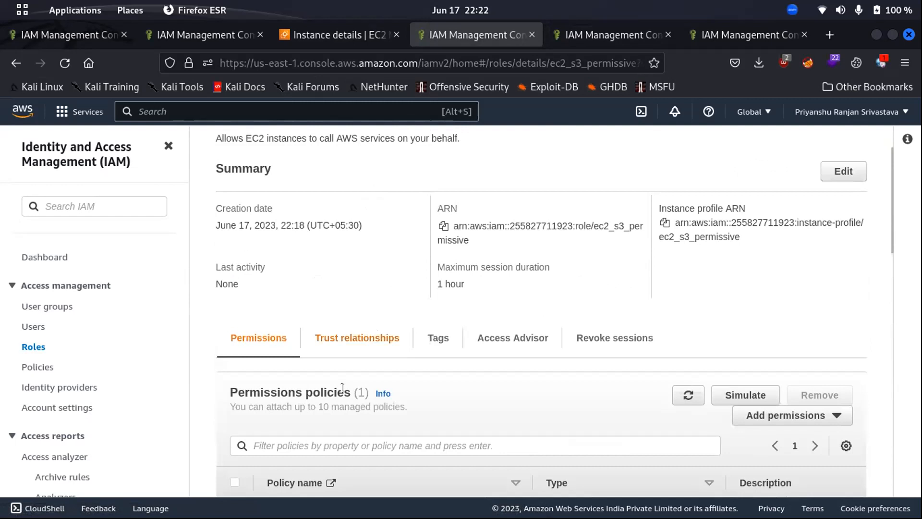
left_click(359, 359)
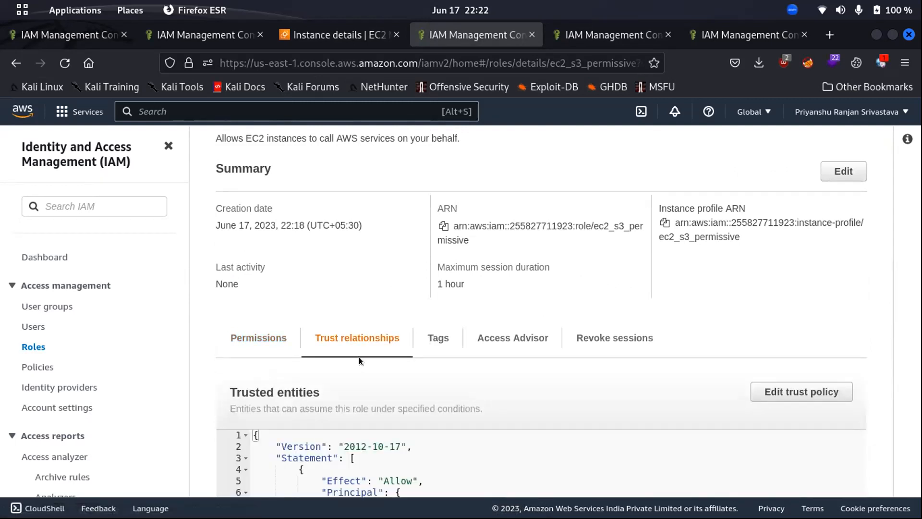
scroll(390, 230, "down", 4)
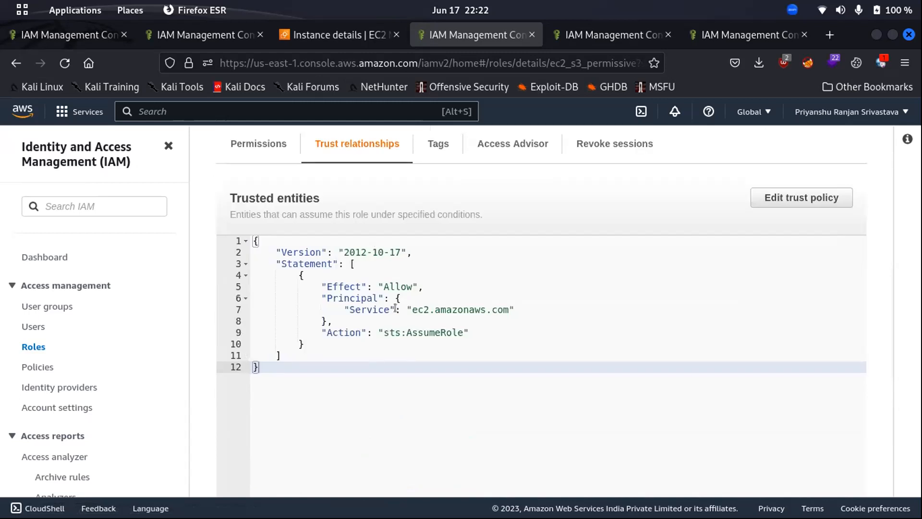
left_click_drag(463, 333, 383, 332)
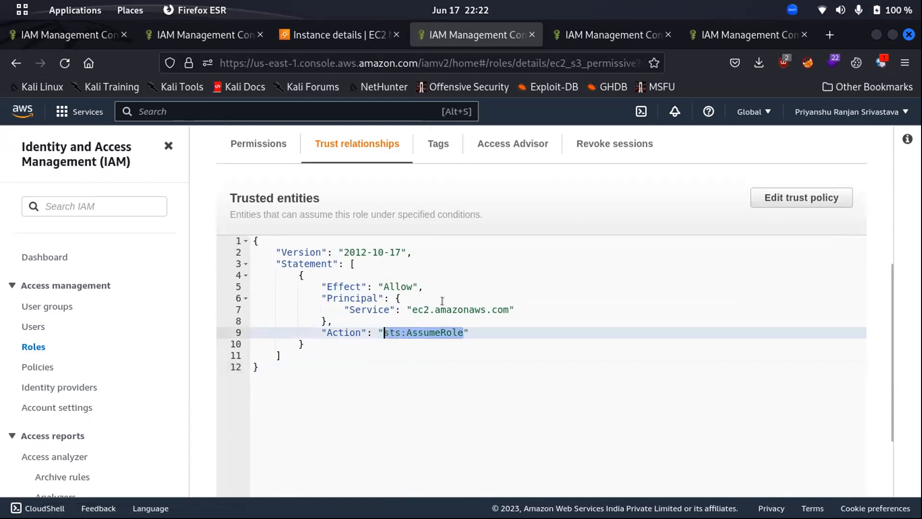
left_click(445, 307)
left_click(409, 306)
left_click_drag(411, 309, 429, 310)
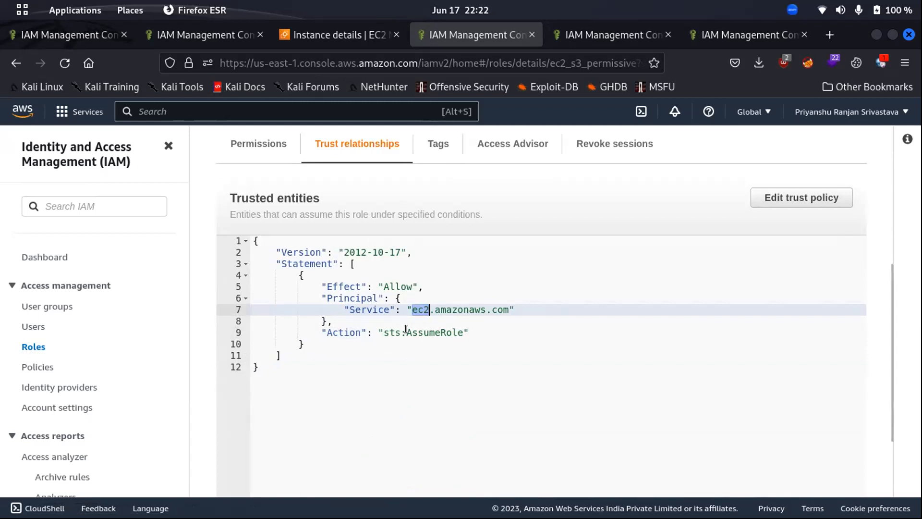
left_click(409, 286)
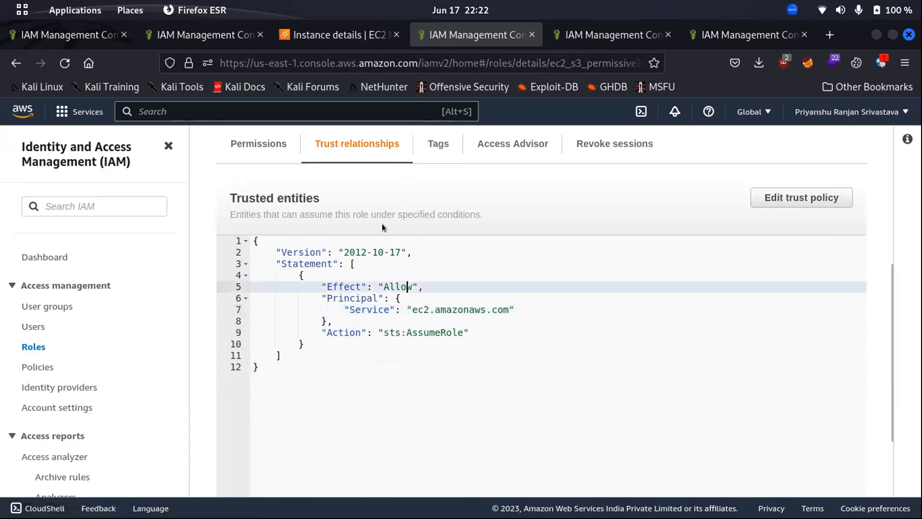
left_click(514, 304)
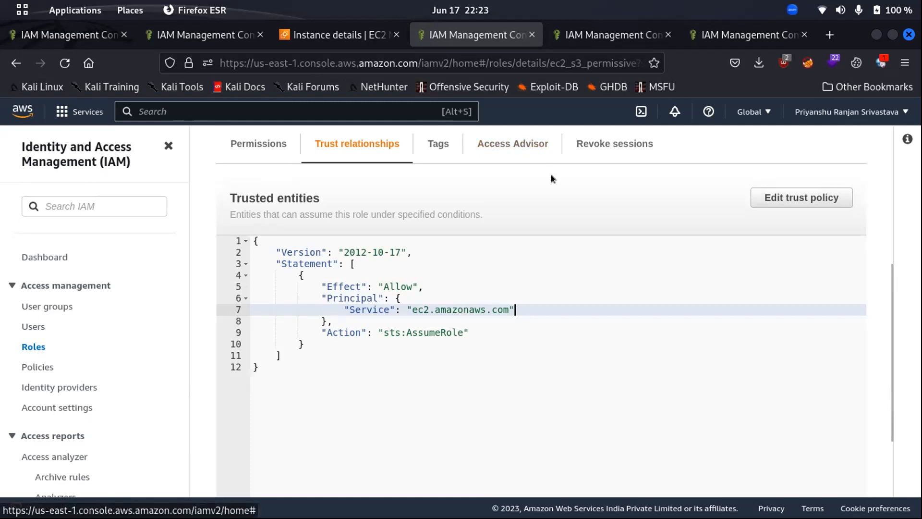
Step: Examine the role's maximum session duration and its options for revoking active sessions, including the example policy, and return to its permissions
scroll(497, 247, "down", 2)
scroll(521, 250, "up", 7)
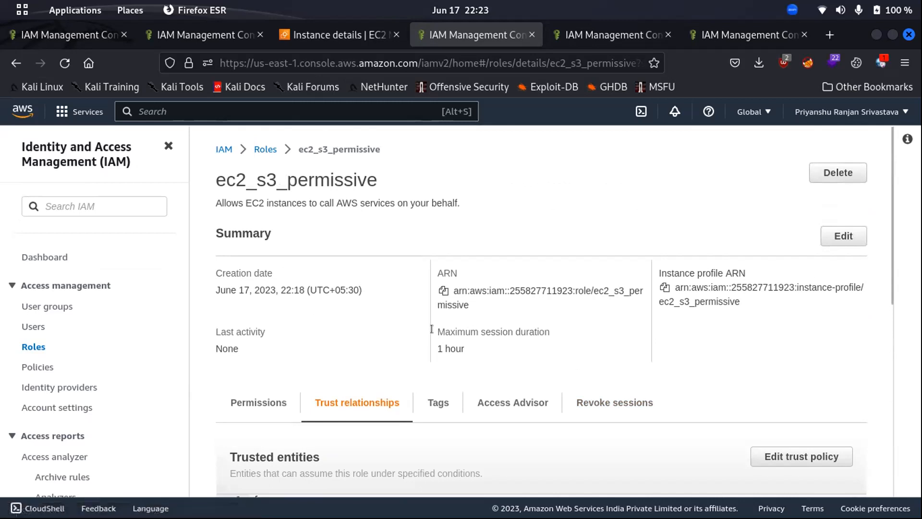
left_click_drag(465, 350, 435, 344)
left_click(583, 405)
scroll(535, 341, "down", 5)
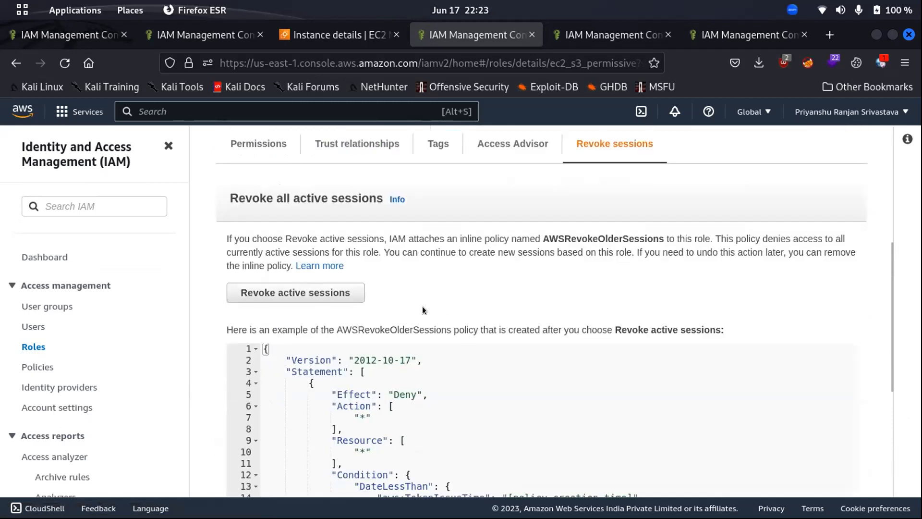
scroll(479, 332, "down", 5)
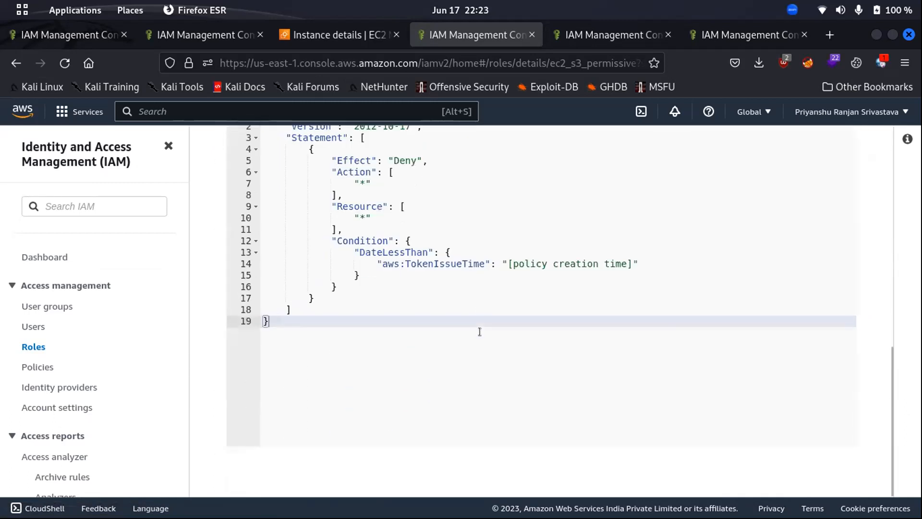
scroll(381, 331, "up", 5)
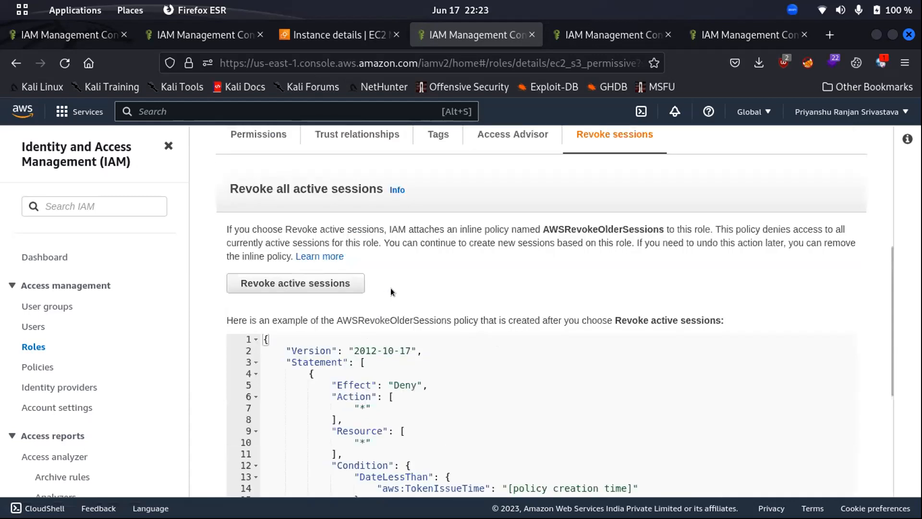
scroll(287, 208, "up", 2)
scroll(244, 185, "up", 4)
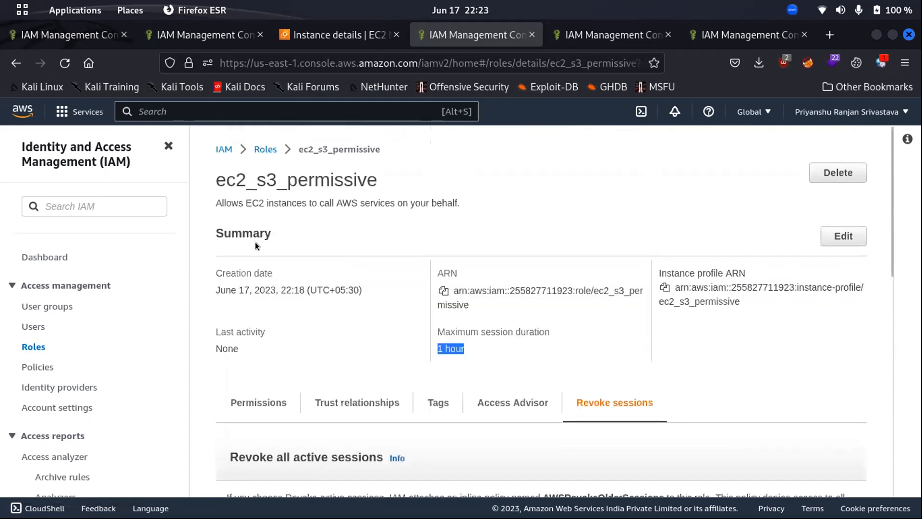
left_click(273, 415)
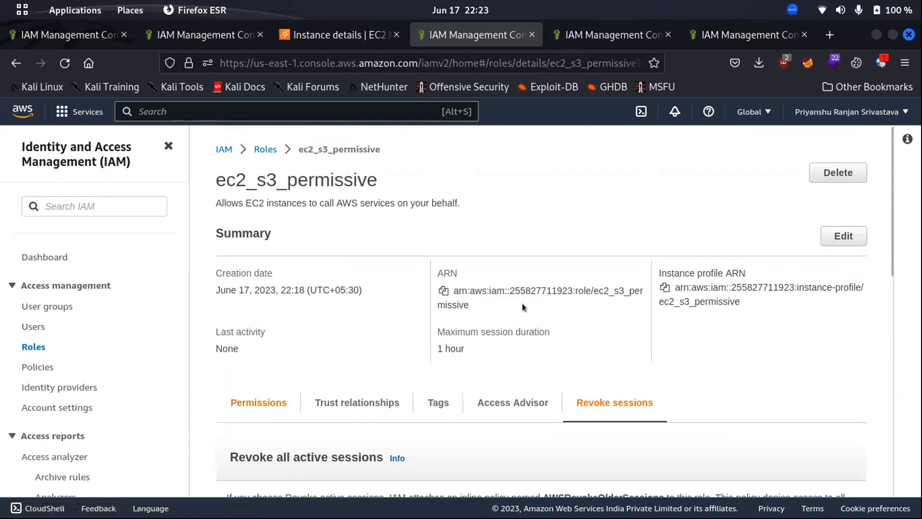
left_click(272, 411)
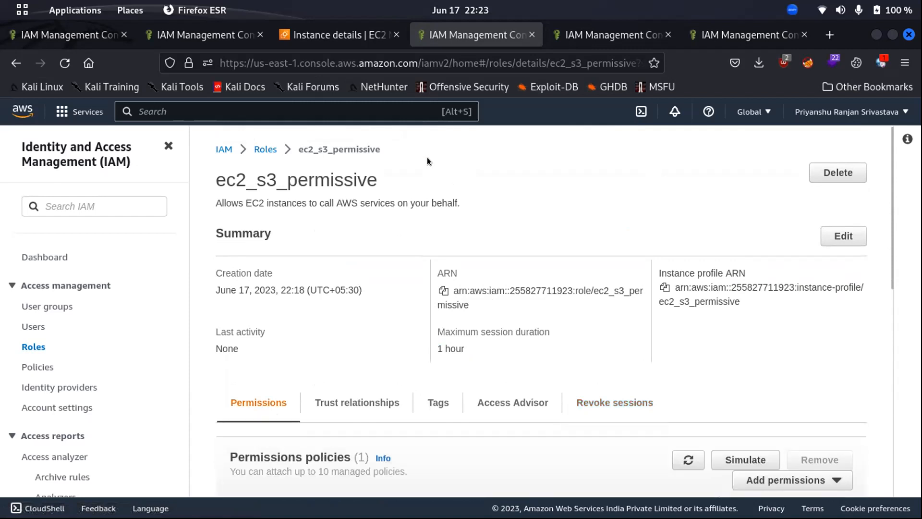
key("alt+Tab")
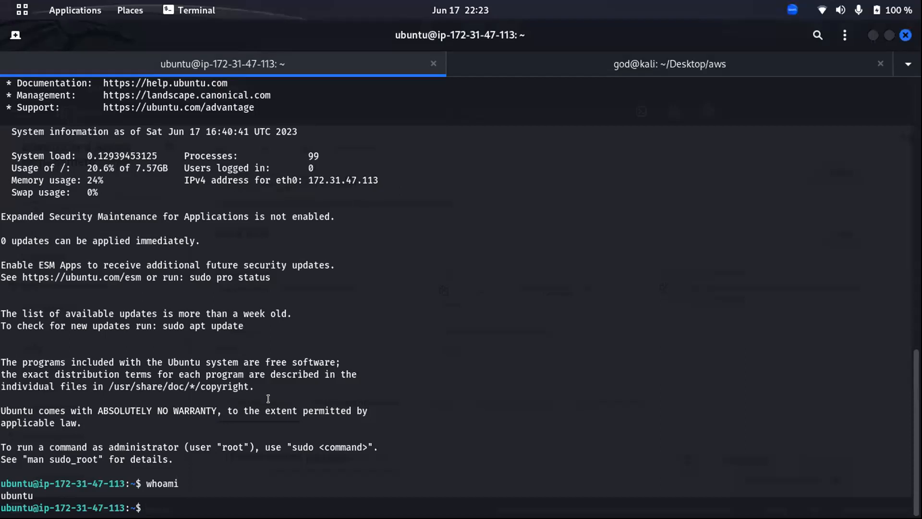
type("aws")
key("BackSpace")
key("BackSpace")
key("BackSpace")
key("BackSpace")
type("apt")
type("install")
key("BackSpace")
key("BackSpace")
key("BackSpace")
key("BackSpace")
key("BackSpace")
key("BackSpace")
key("BackSpace")
key("BackSpace")
key("BackSpace")
key("BackSpace")
key("BackSpace")
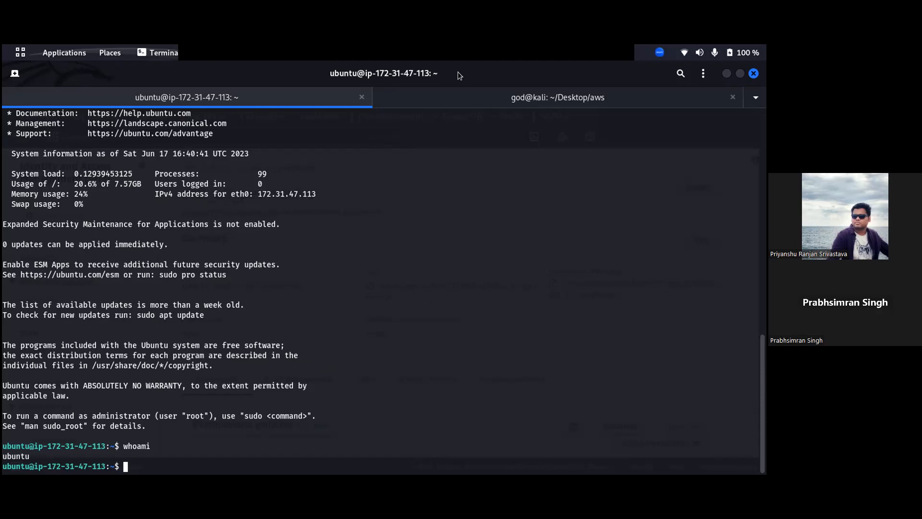
Step: Switch from the terminal to the Firefox window with the IAM role and search Google for "meta data api aws endpoint"
key("alt+Tab")
key("super")
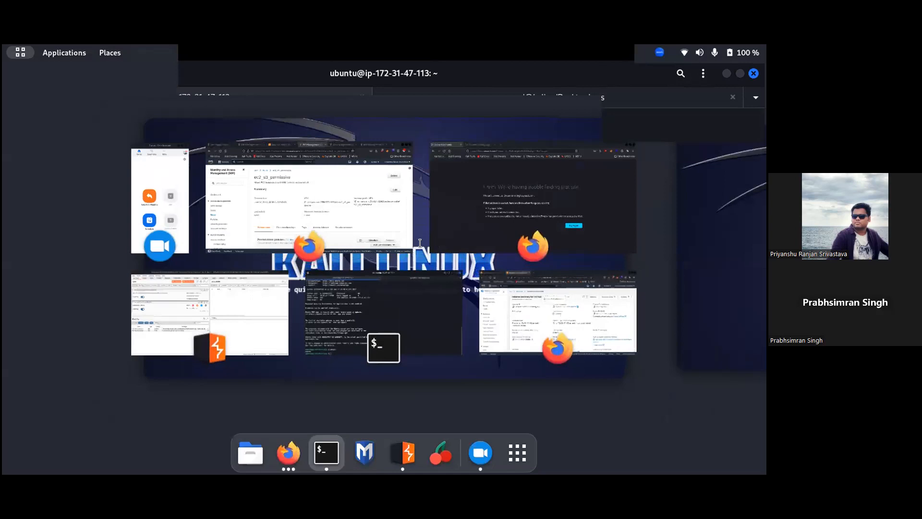
key("super")
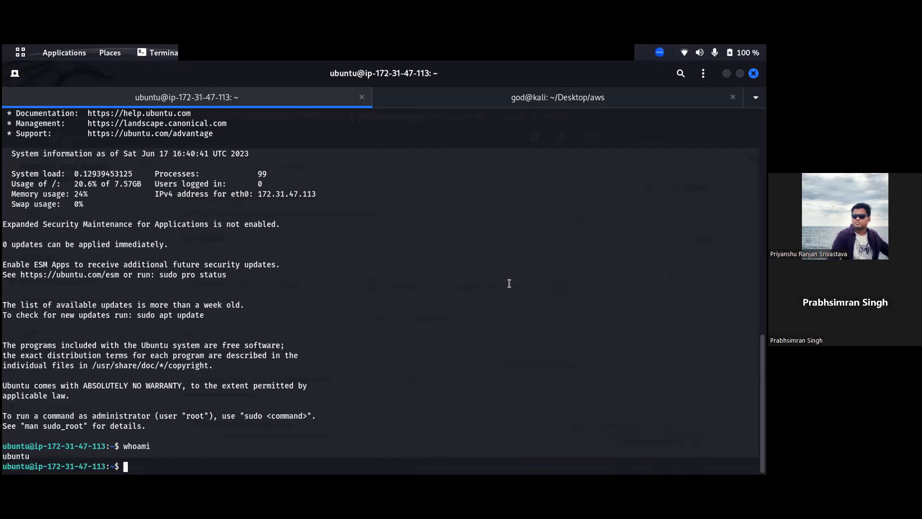
key("super")
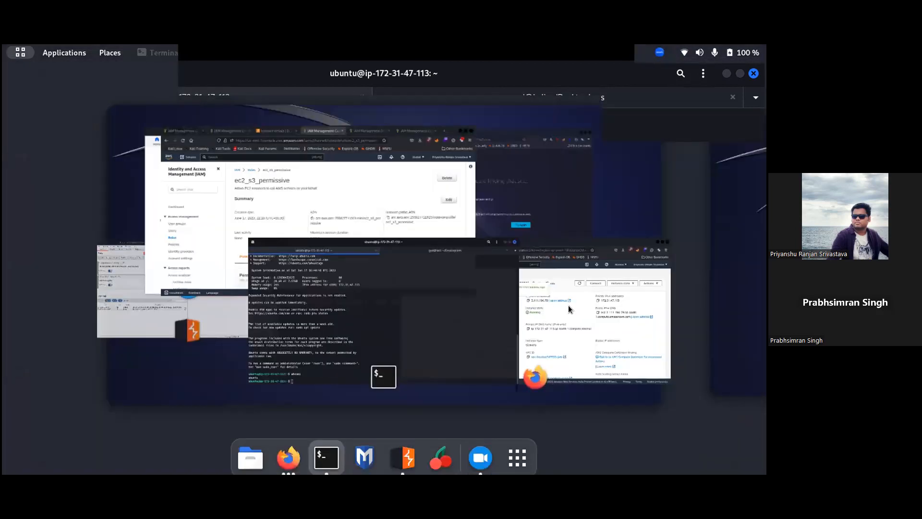
left_click(569, 304)
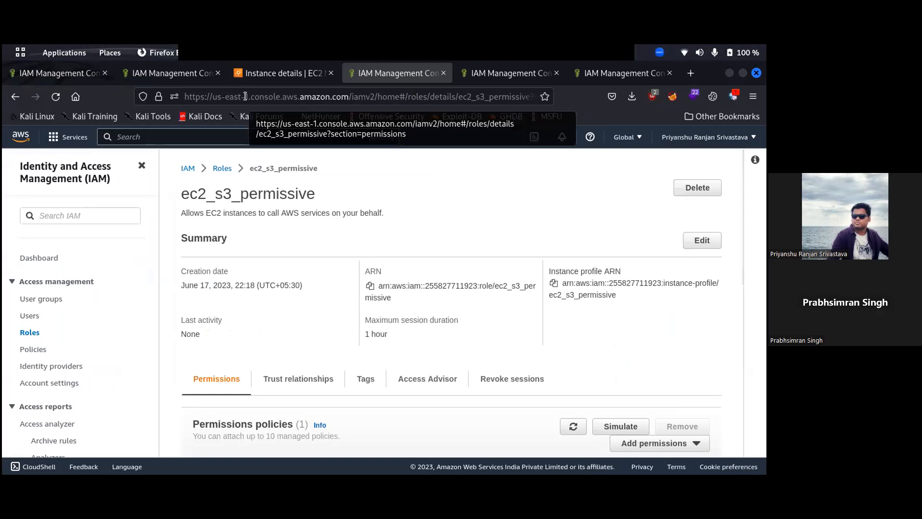
left_click(246, 96)
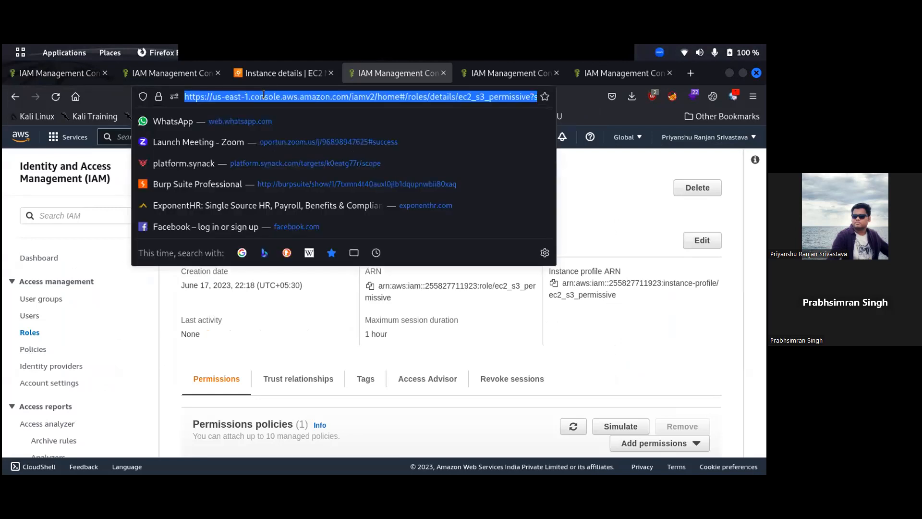
type("e")
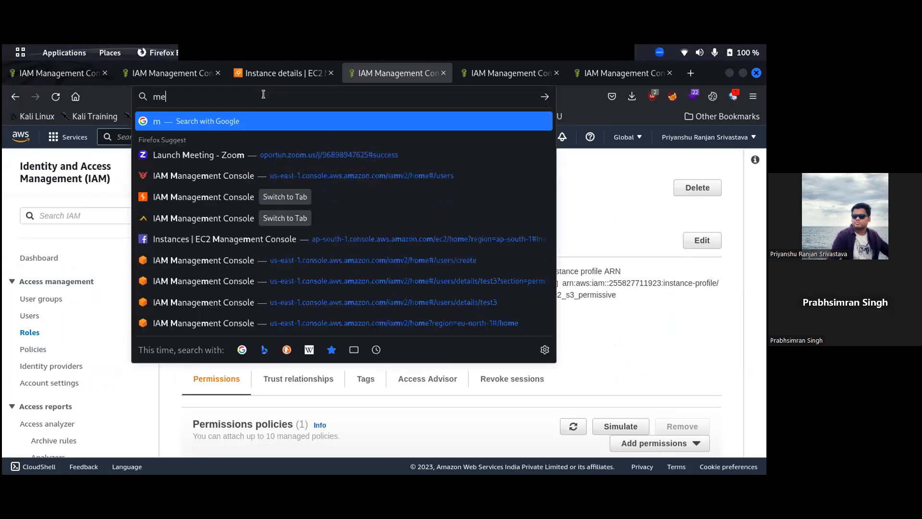
type("t")
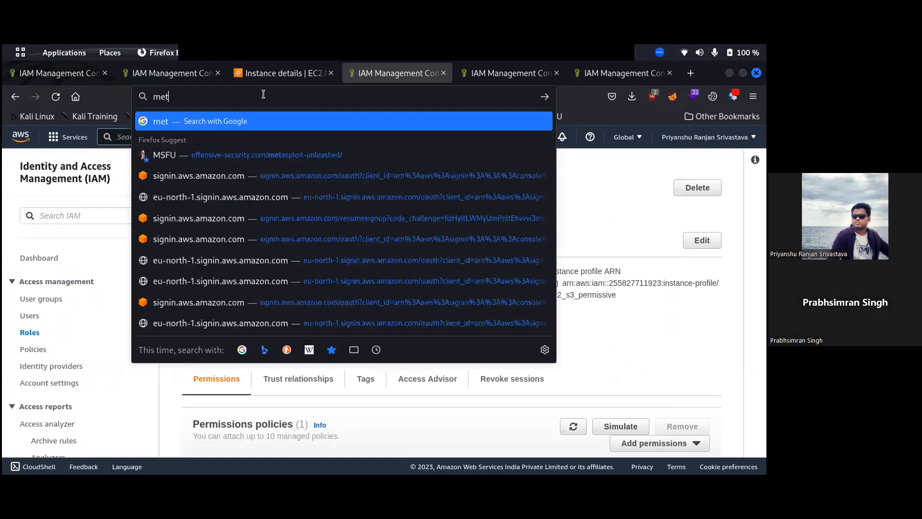
type("a data ")
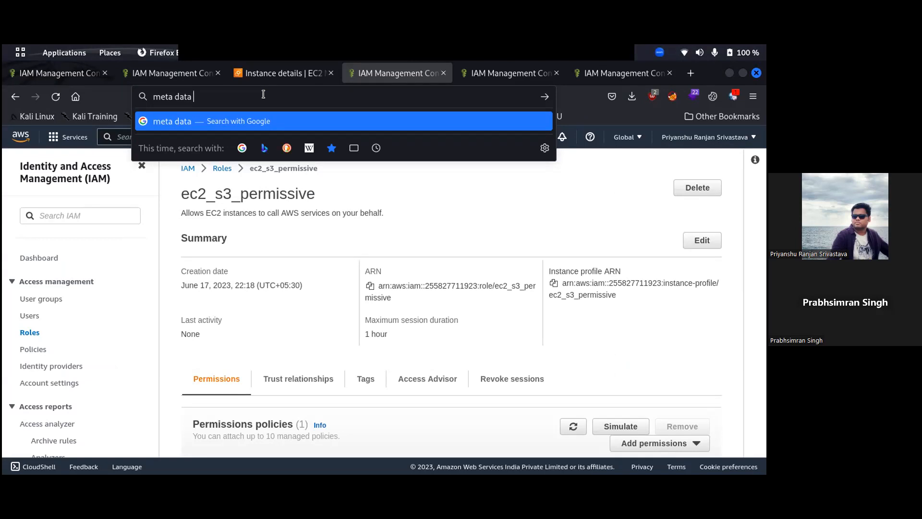
type("api aws endpoint")
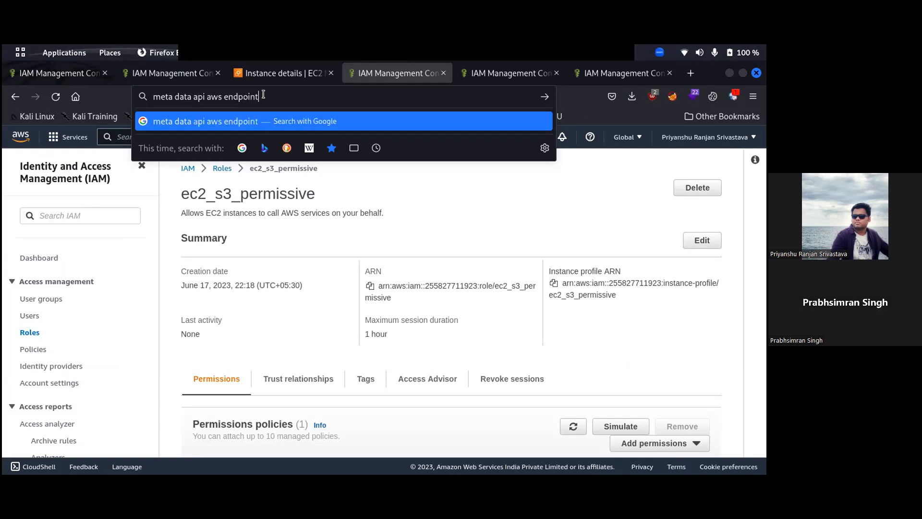
key("Return")
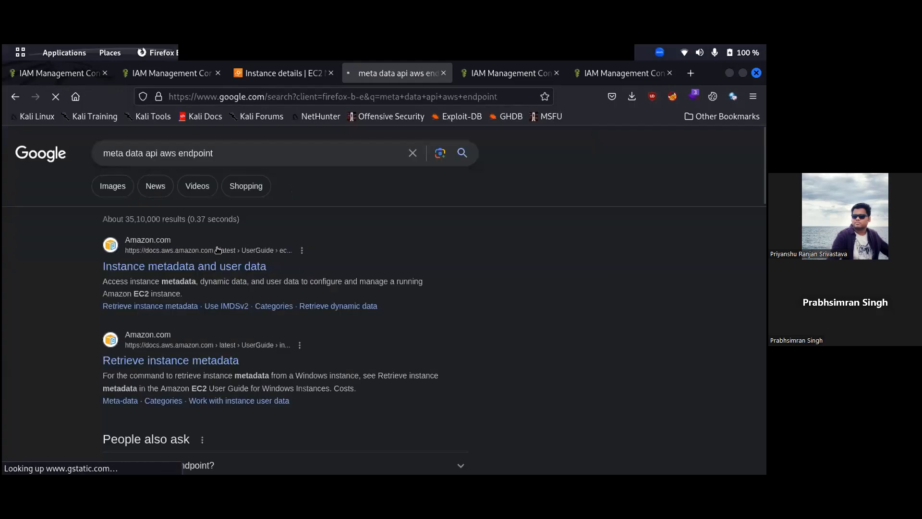
Step: Open the AWS documentation page "Instance metadata and user data" and look through its notes on the metadata service address and its contents list
left_click(257, 267)
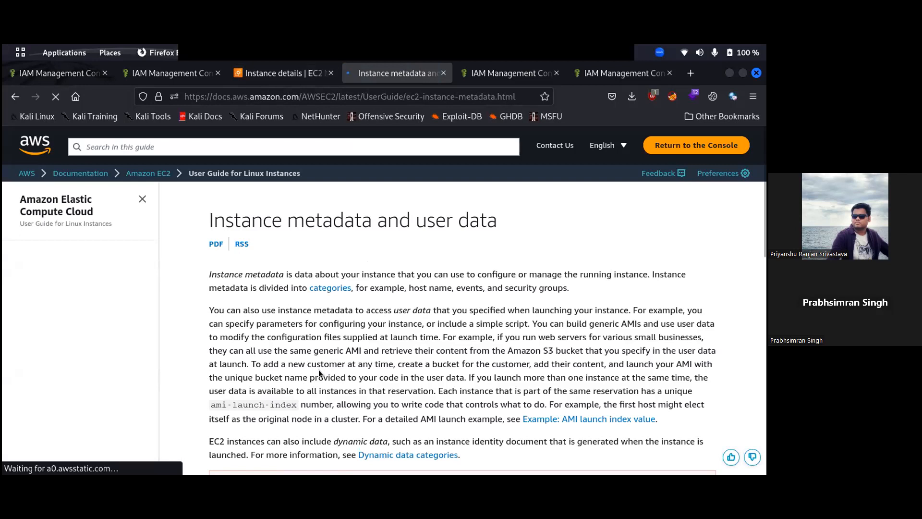
scroll(318, 370, "down", 4)
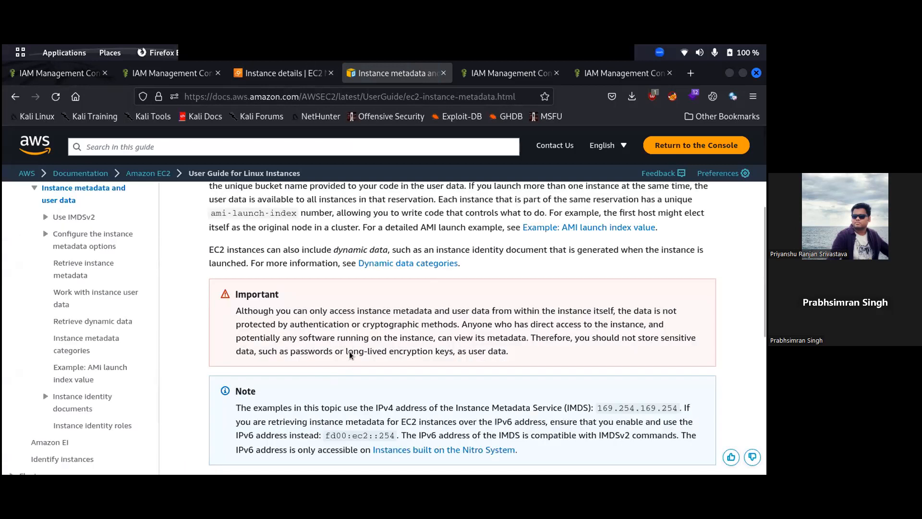
scroll(352, 356, "down", 3)
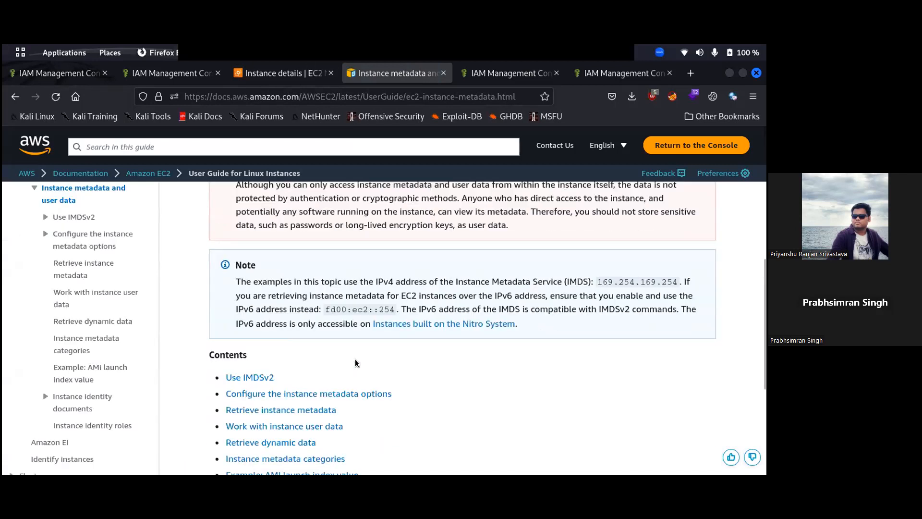
scroll(479, 326, "down", 1)
scroll(614, 275, "down", 5)
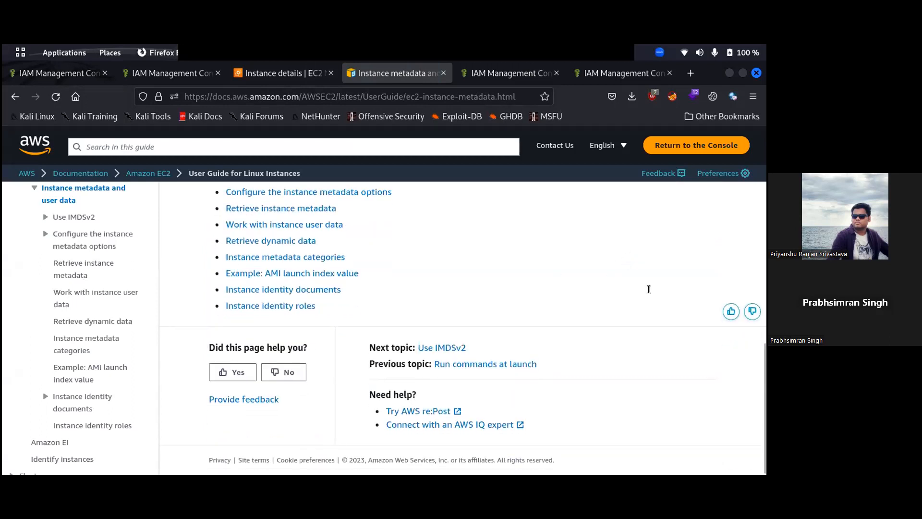
scroll(658, 294, "up", 2)
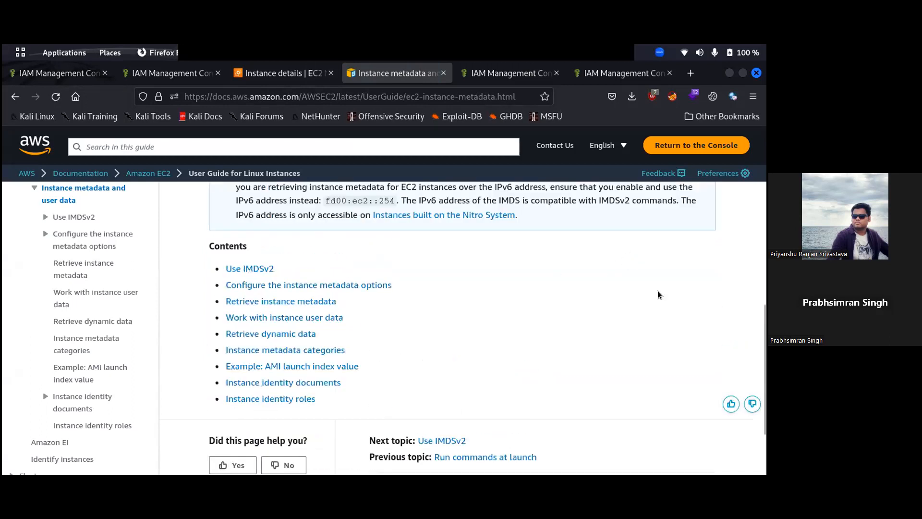
Step: Select the Instance Metadata Service IPv4 address 169.254.169.254 in the documentation page's Note box
scroll(658, 295, "up", 2)
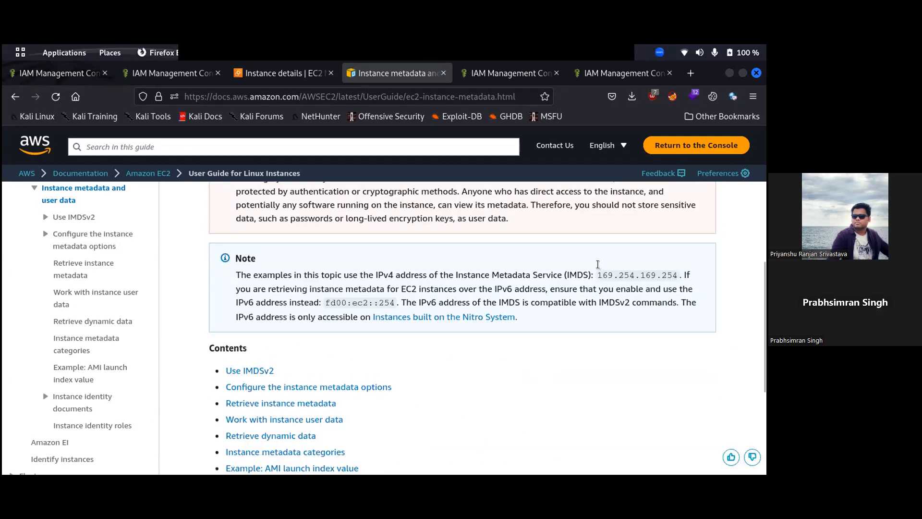
scroll(658, 280, "up", 3)
scroll(667, 276, "up", 1)
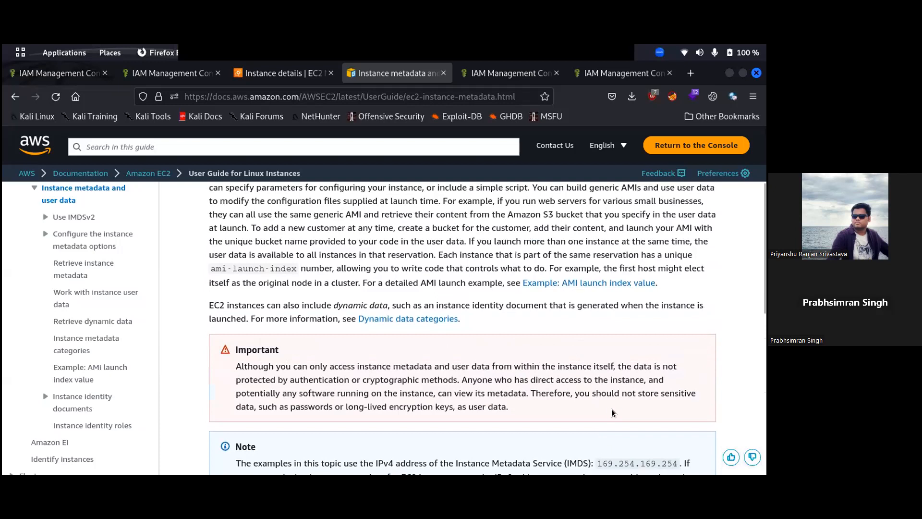
left_click_drag(658, 283, 600, 268)
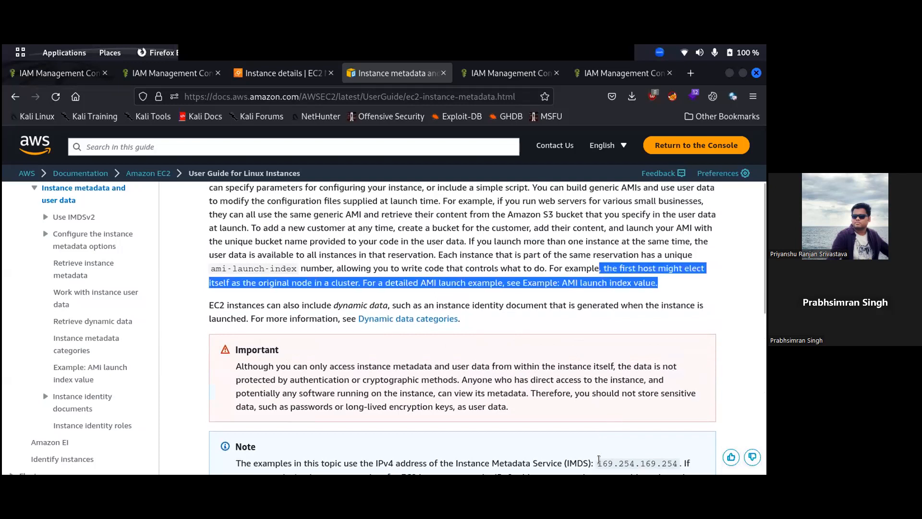
left_click(601, 459)
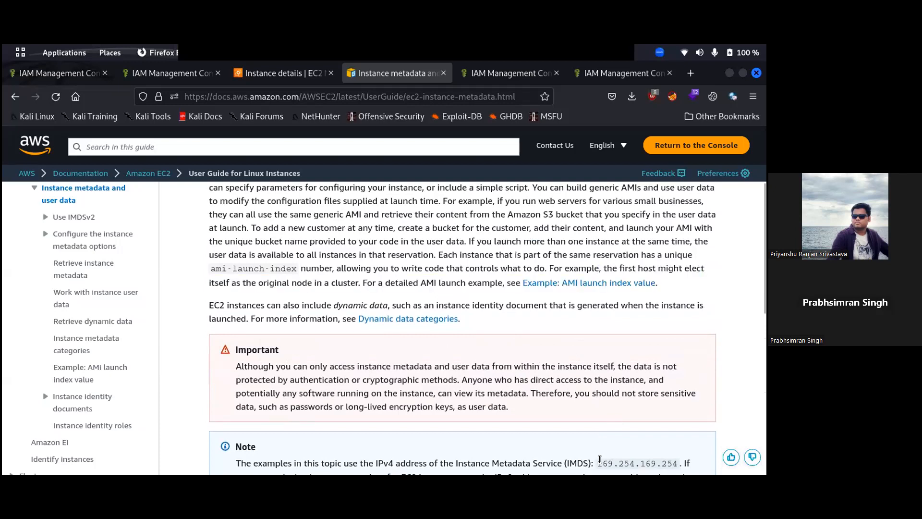
mouse_move(600, 459)
left_mouse_down()
mouse_move(672, 457)
mouse_move(597, 441)
left_mouse_up()
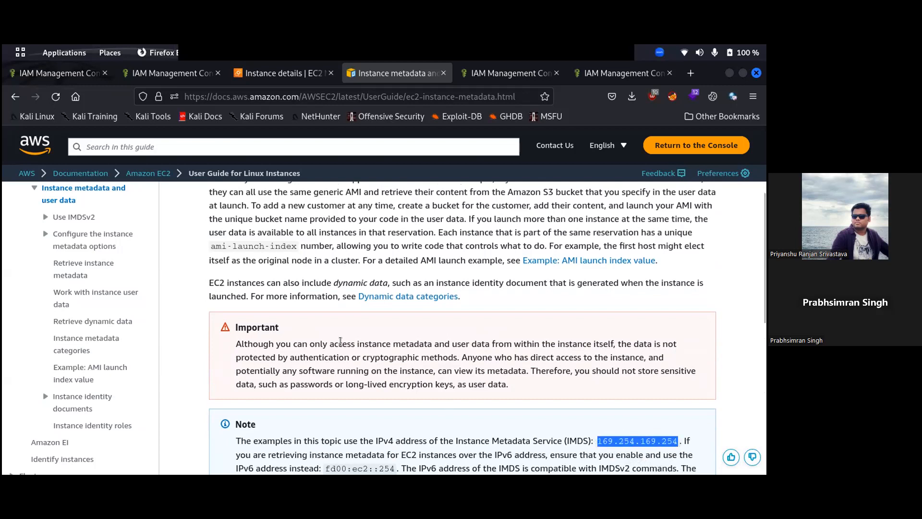
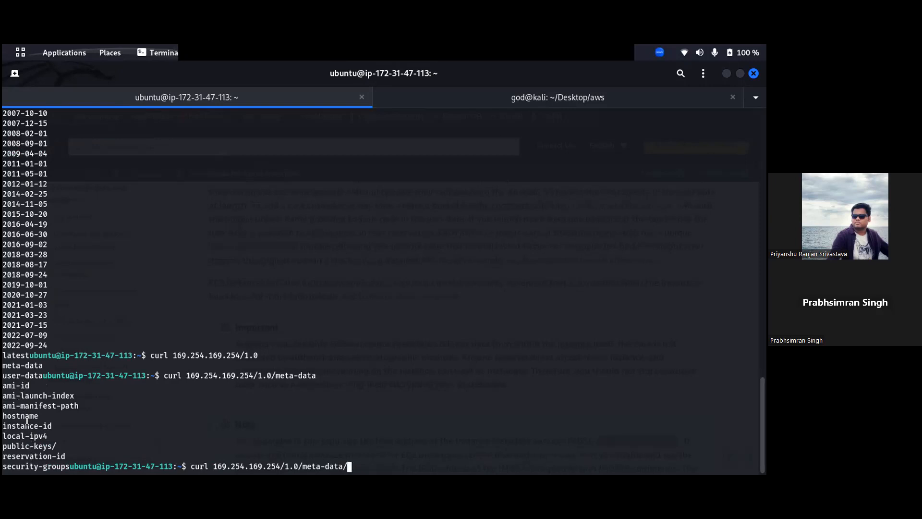
Step: Copy instance-id from the metadata listing and request 169.254.169.254/1.0/meta-data/instance-id with curl
double_click(35, 427)
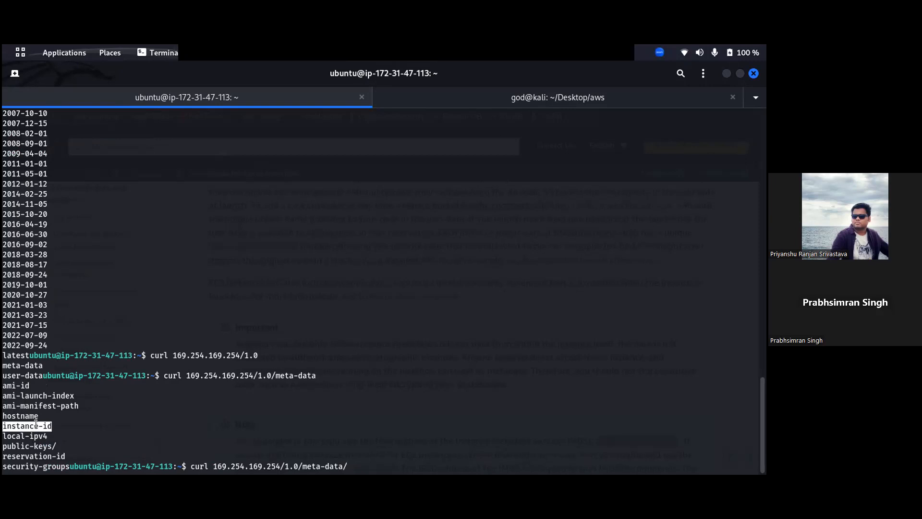
right_click(36, 425)
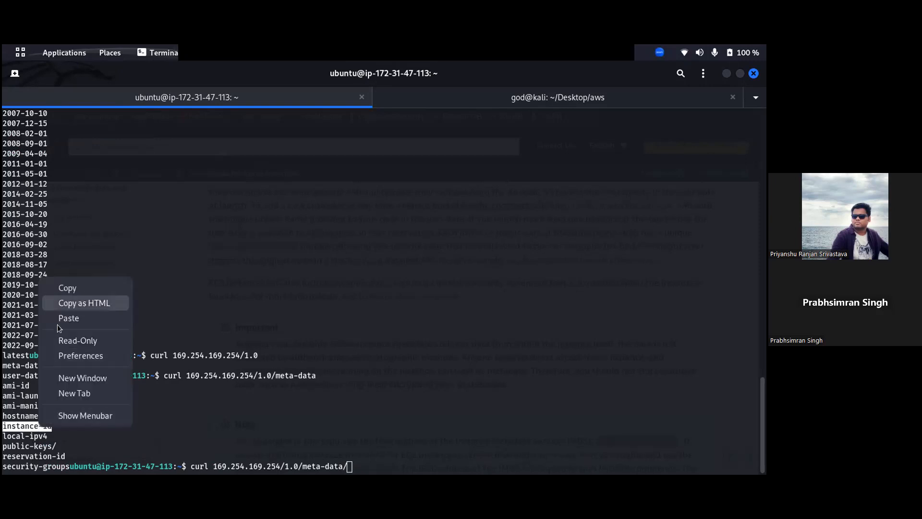
left_click(64, 289)
key("ctrl+shift+v")
key("Return")
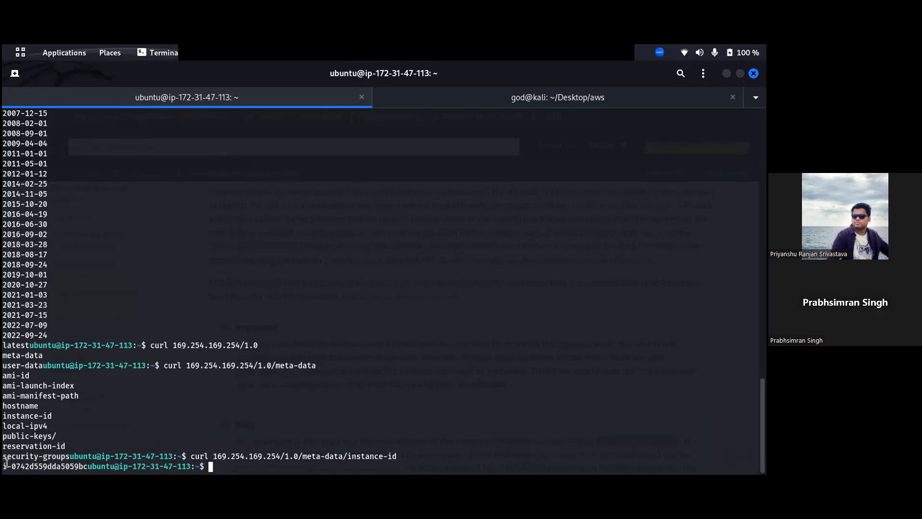
Step: Try to request the returned instance ID as a sub-path of 169.254.169.254/1.0/meta-data/instance-id with curl
left_click_drag(6, 467, 83, 463)
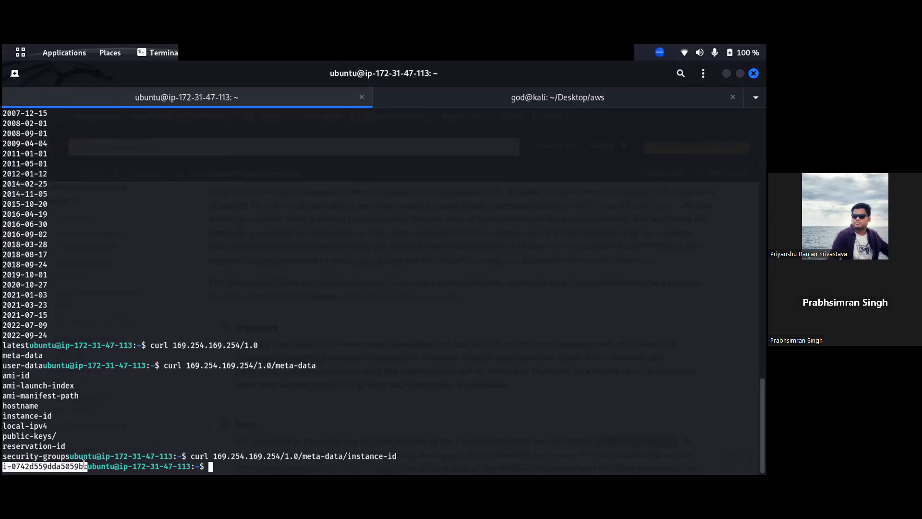
key("Up")
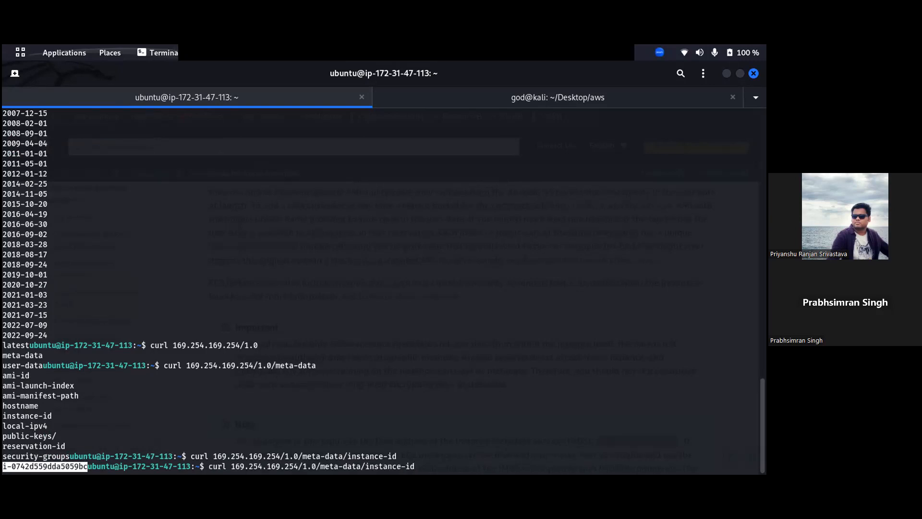
type("/")
key("ctrl+shift+v")
key("Return")
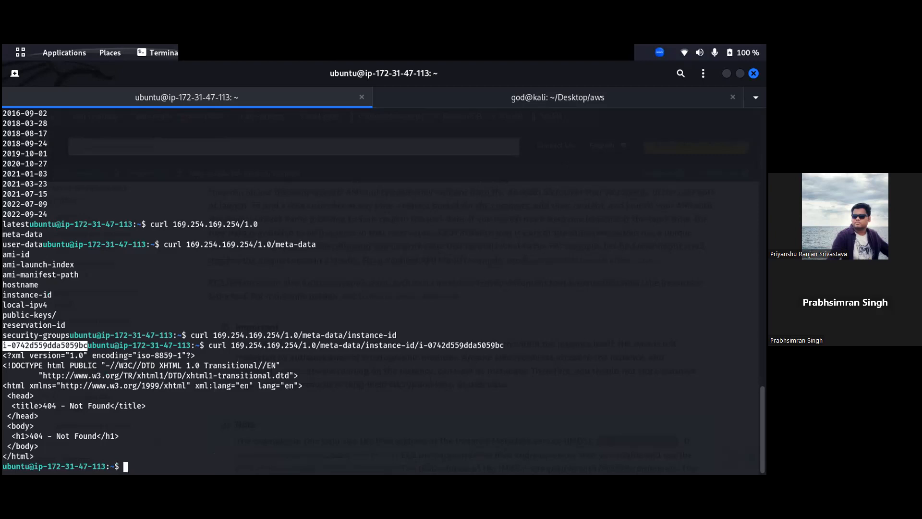
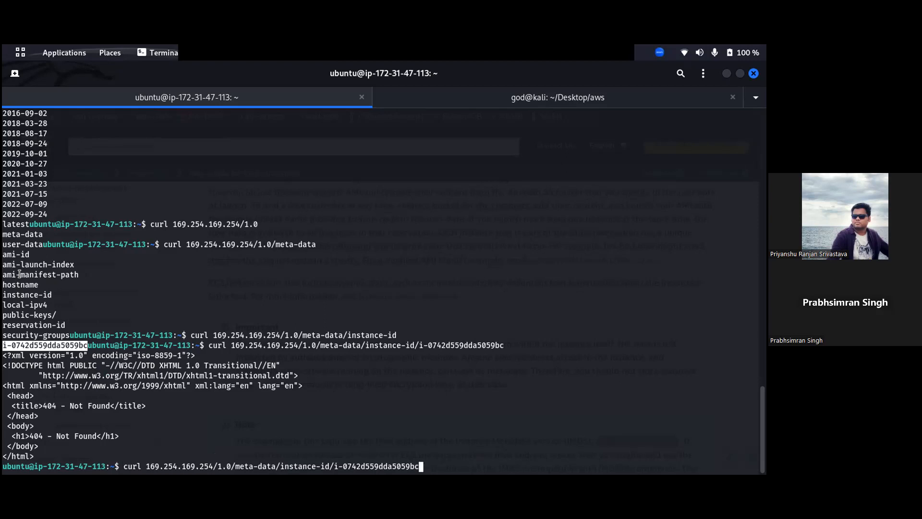
Step: Copy the version 2022-09-24 from the listing and request 169.254.169.254/2022-09-24 with curl
double_click(29, 325)
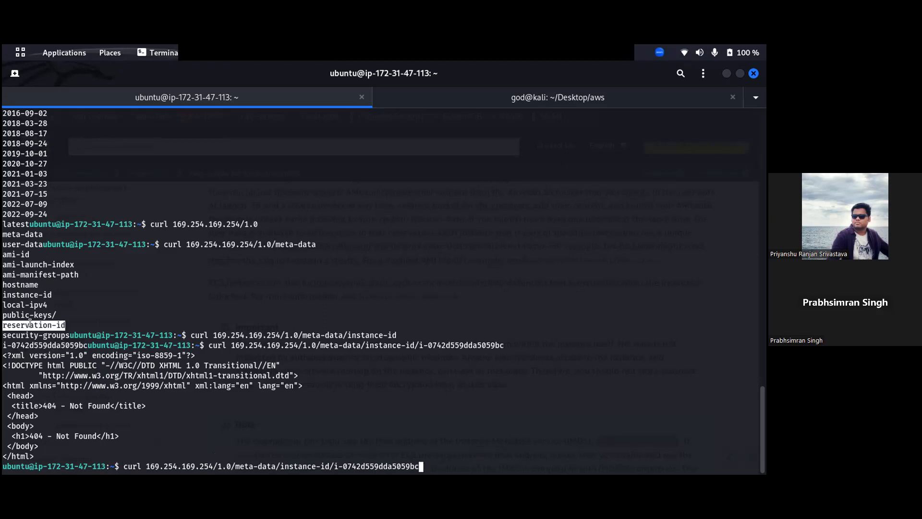
double_click(25, 215)
right_click(29, 216)
left_click(50, 228)
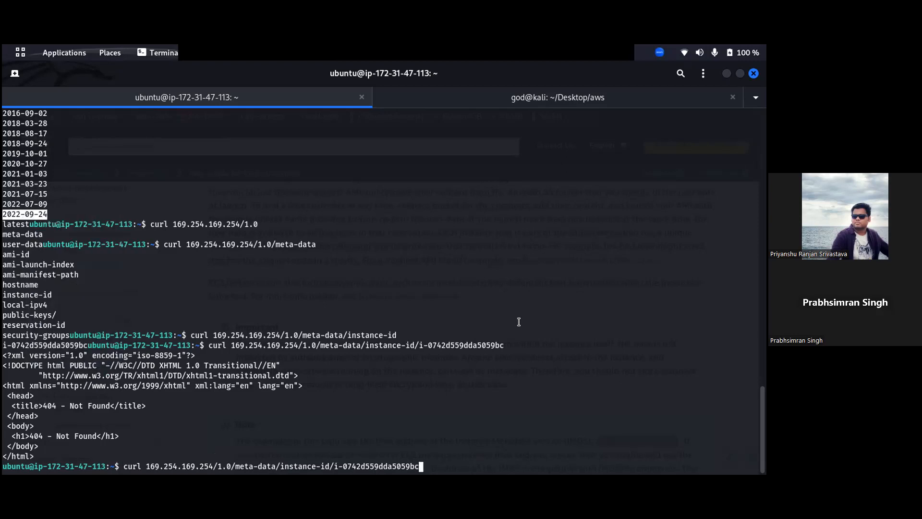
left_click(566, 331)
key("BackSpace")
key("BackSpace")
key("BackSpace")
key("BackSpace")
key("BackSpace")
key("BackSpace")
key("BackSpace")
key("BackSpace")
key("BackSpace")
key("BackSpace")
key("BackSpace")
key("BackSpace")
key("BackSpace")
key("BackSpace")
key("BackSpace")
key("BackSpace")
key("BackSpace")
key("BackSpace")
key("BackSpace")
key("BackSpace")
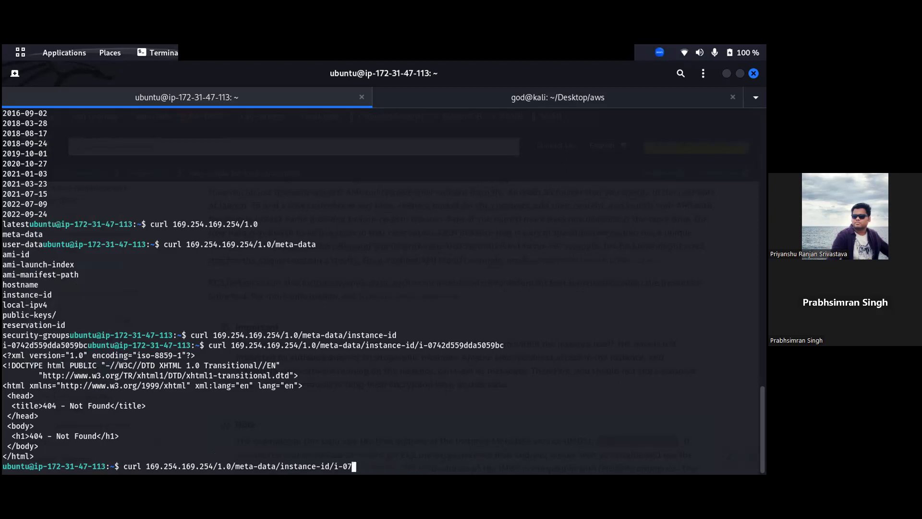
key("BackSpace")
key("BackSpace")
key("BackSpace")
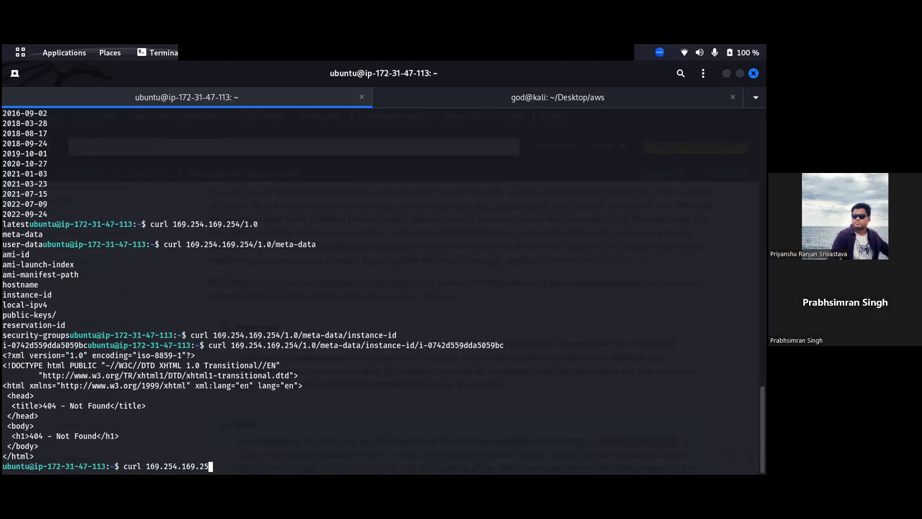
type("4/")
key("ctrl+shift+v")
key("Return")
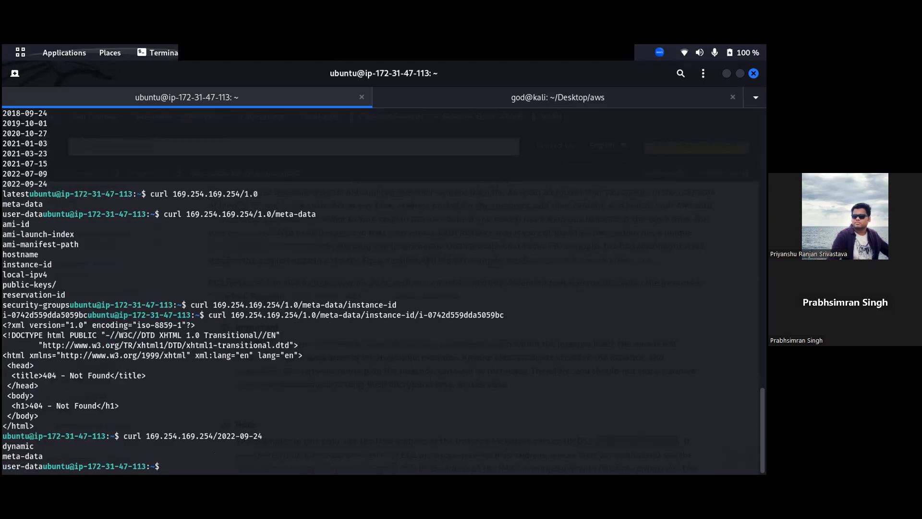
Step: List the metadata categories of that version by requesting 169.254.169.254/2022-09-24/meta-data with curl
key("Up")
type("/meta")
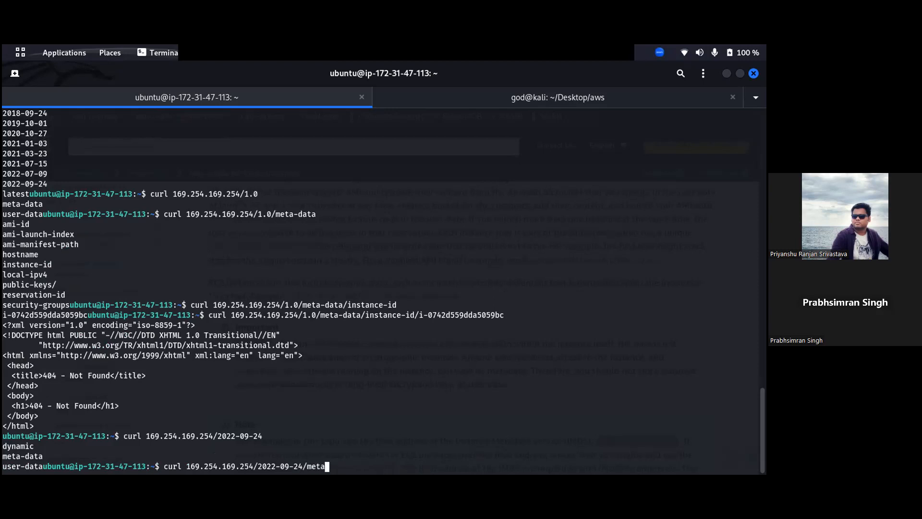
type("-dat")
type("a")
key("Return")
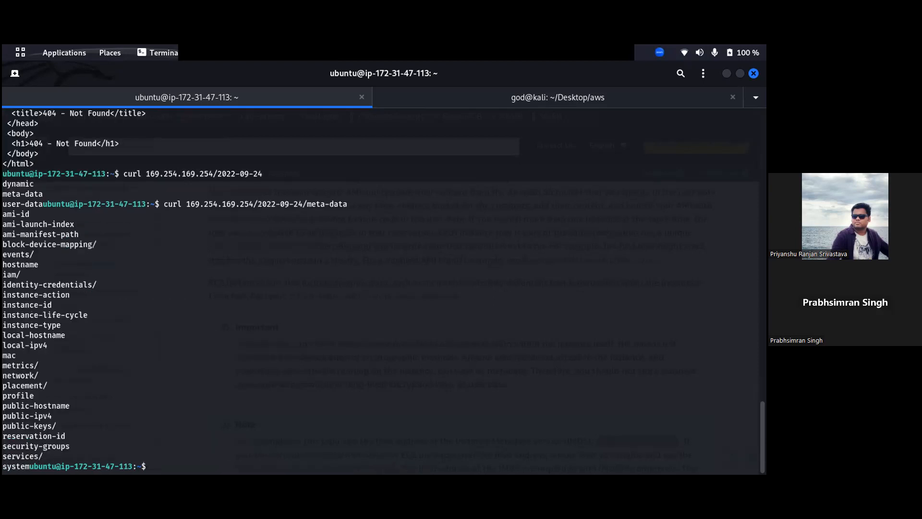
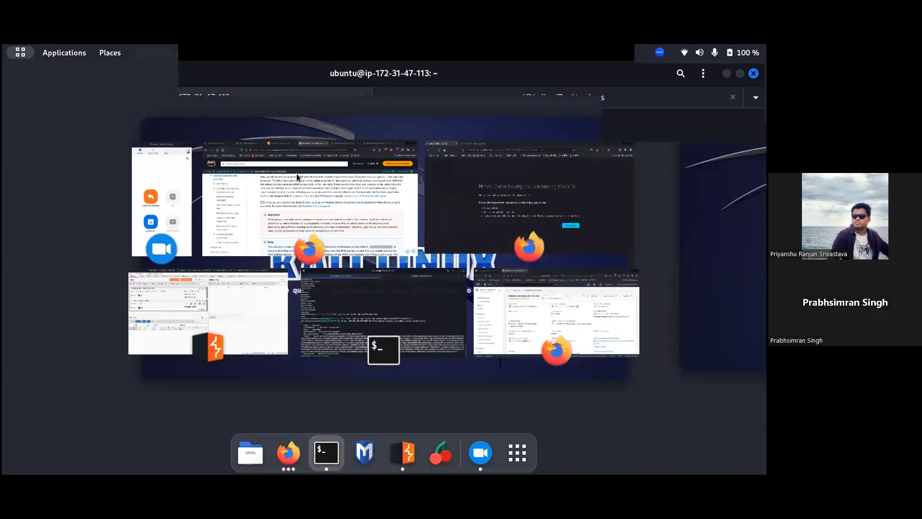
Step: In Firefox, search the web for "aws cliaws cli install" and open the Amazon guide on installing or updating the latest AWS CLI version
left_click(329, 155)
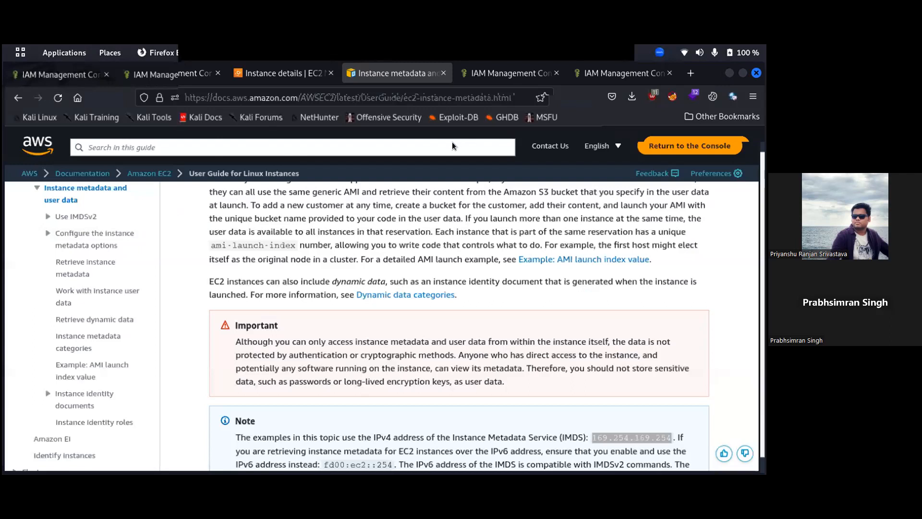
left_click(256, 101)
type("aws cli")
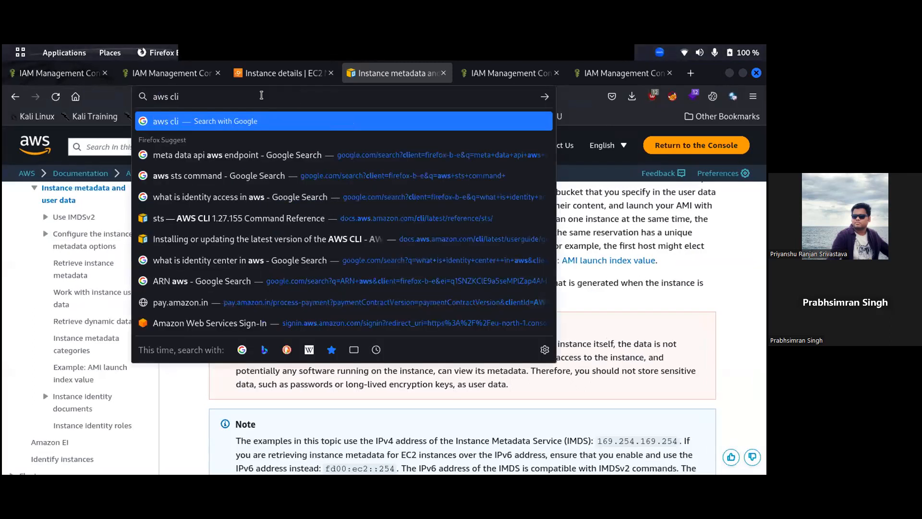
type("aws cli")
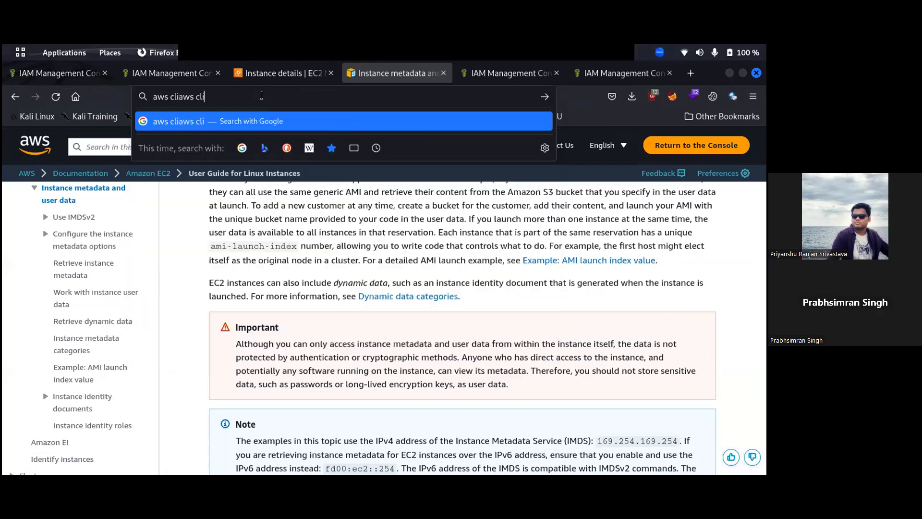
type("install")
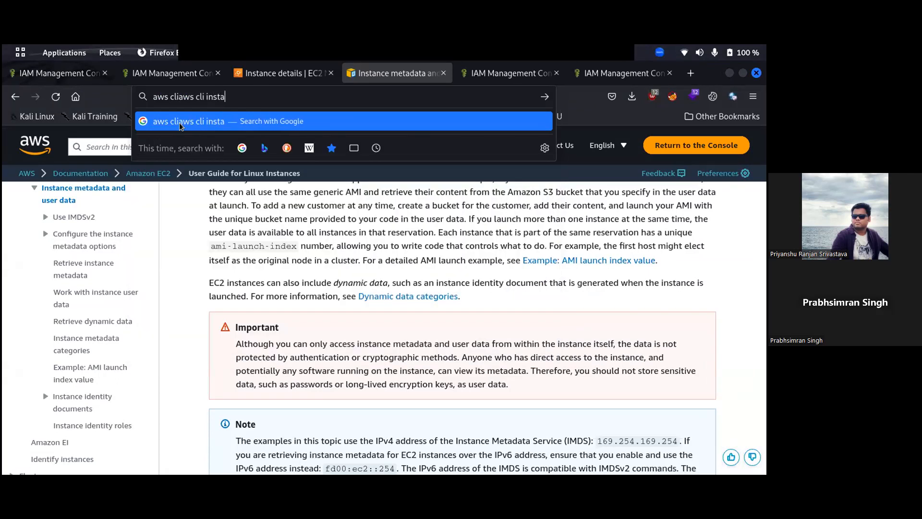
key("Return")
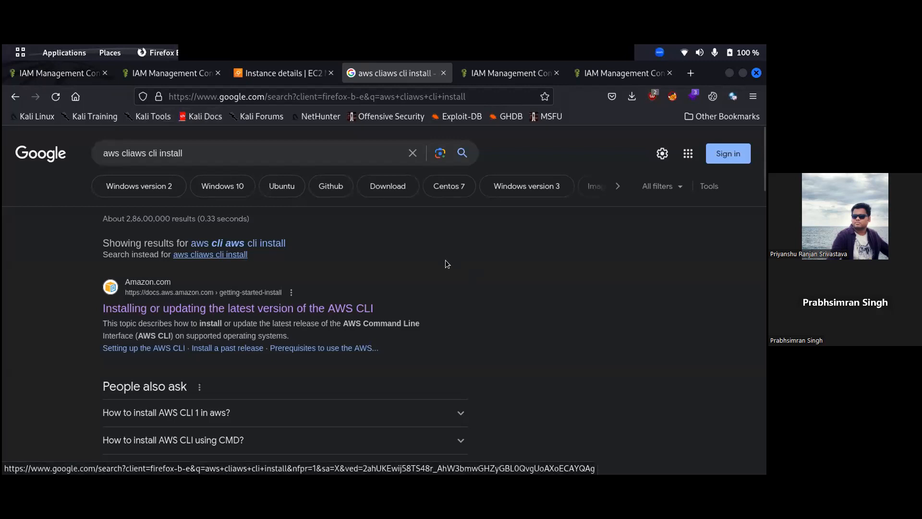
left_click(355, 308)
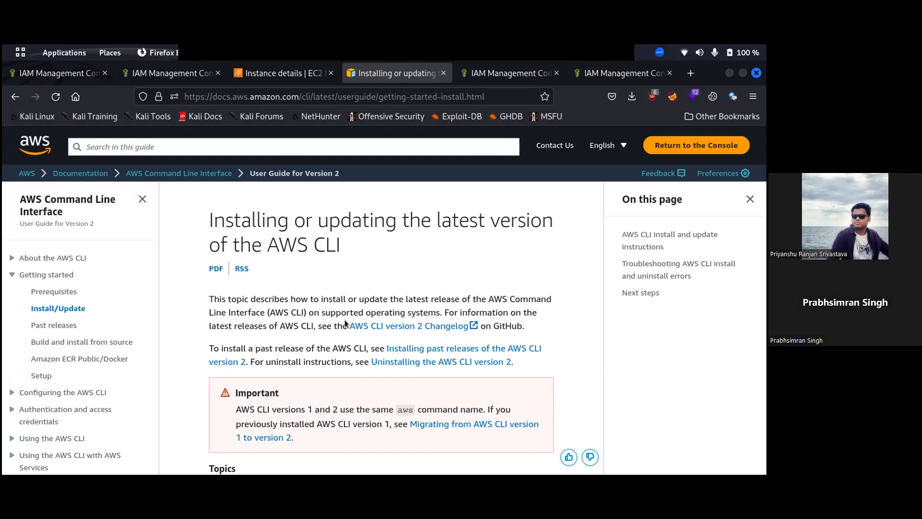
Step: Expand the Linux section under the AWS CLI install and update instructions
scroll(318, 325, "down", 4)
scroll(232, 420, "down", 2)
scroll(227, 426, "down", 1)
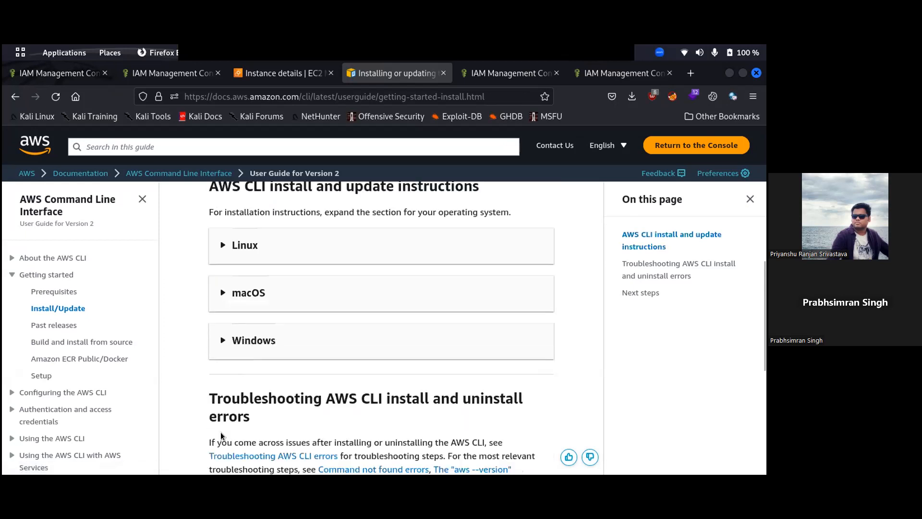
left_click(224, 308)
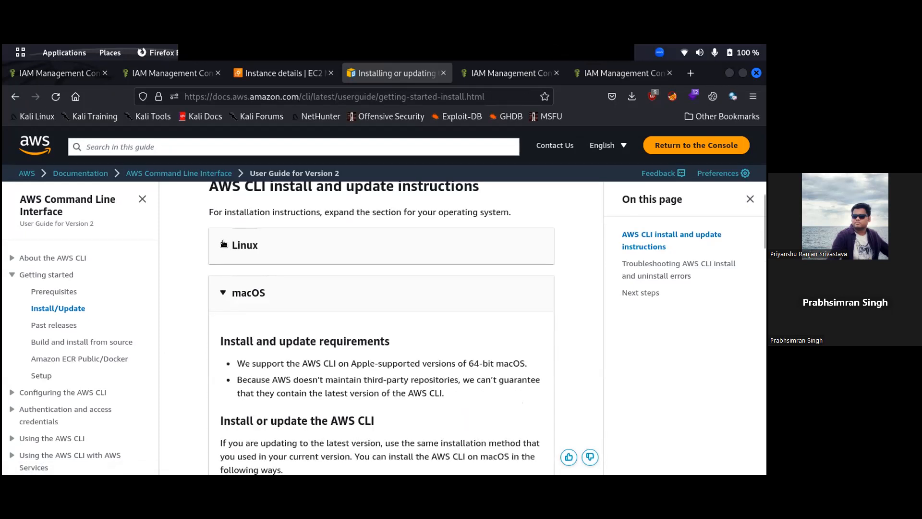
left_click(223, 244)
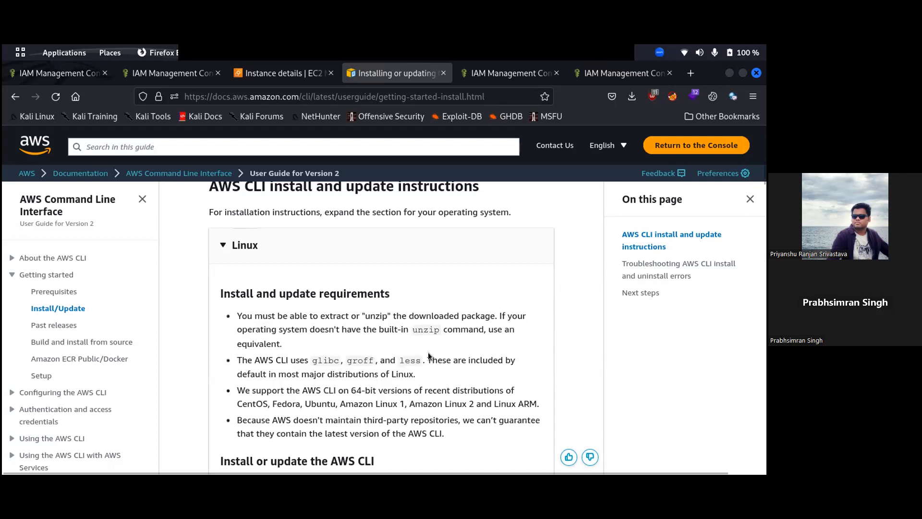
scroll(415, 364, "down", 3)
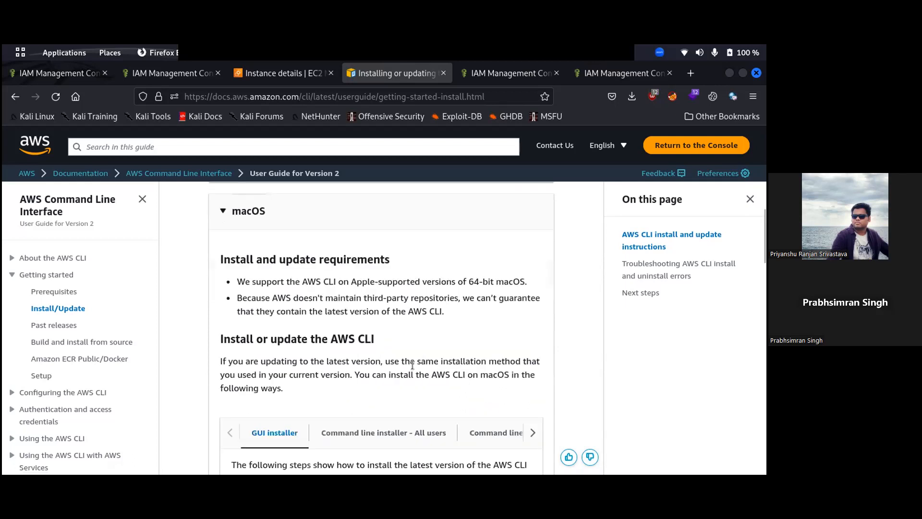
scroll(393, 367, "down", 1)
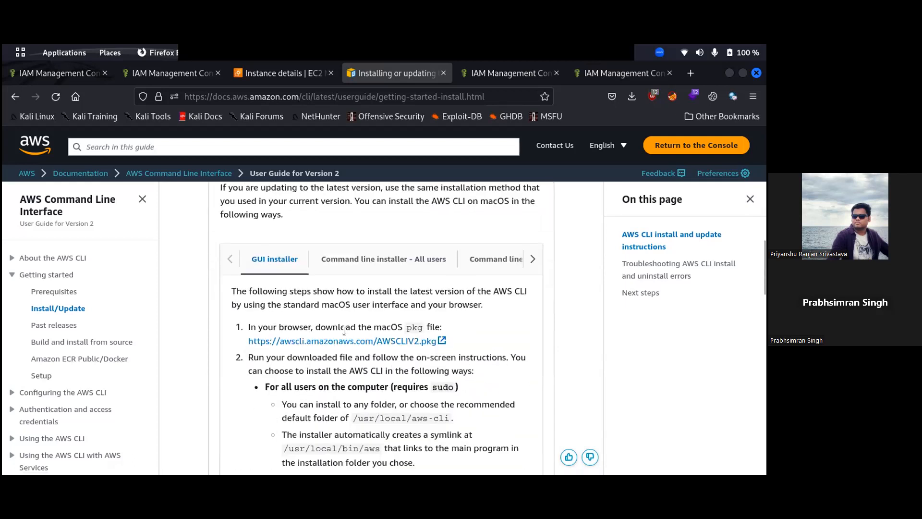
scroll(335, 300, "up", 2)
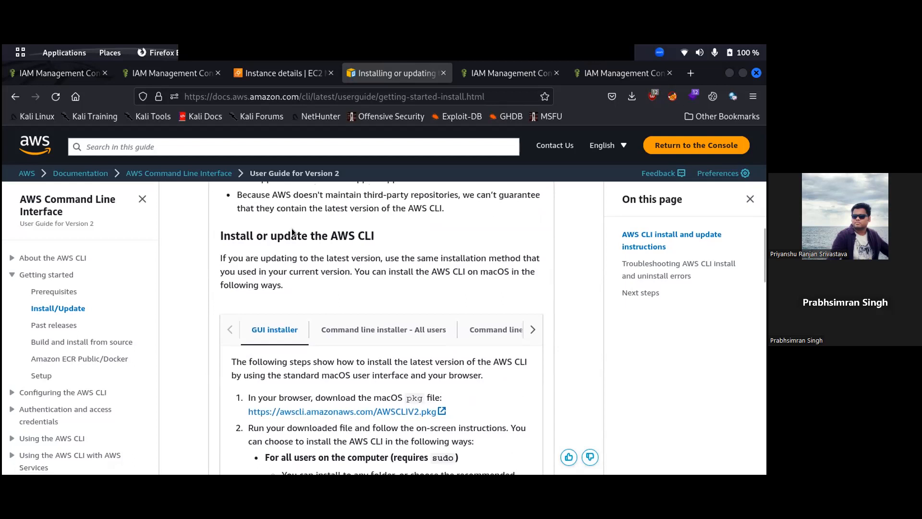
scroll(292, 231, "up", 6)
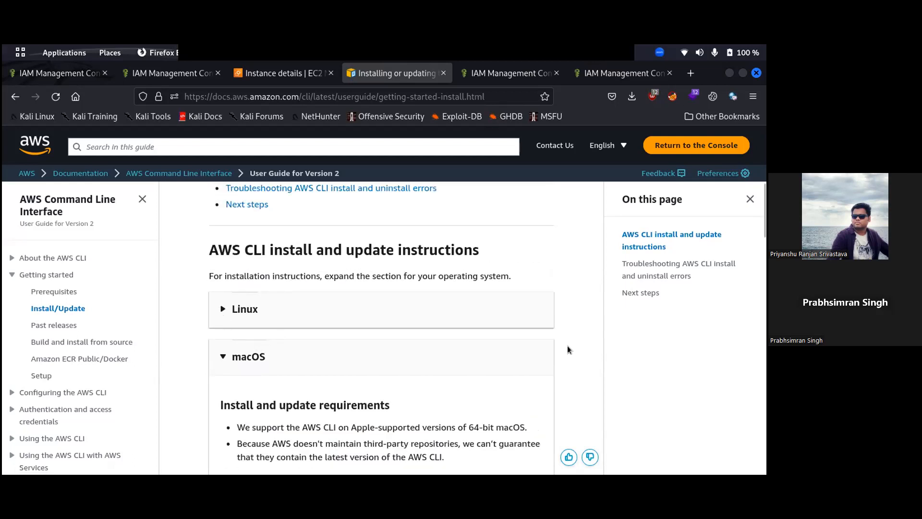
left_click(525, 319)
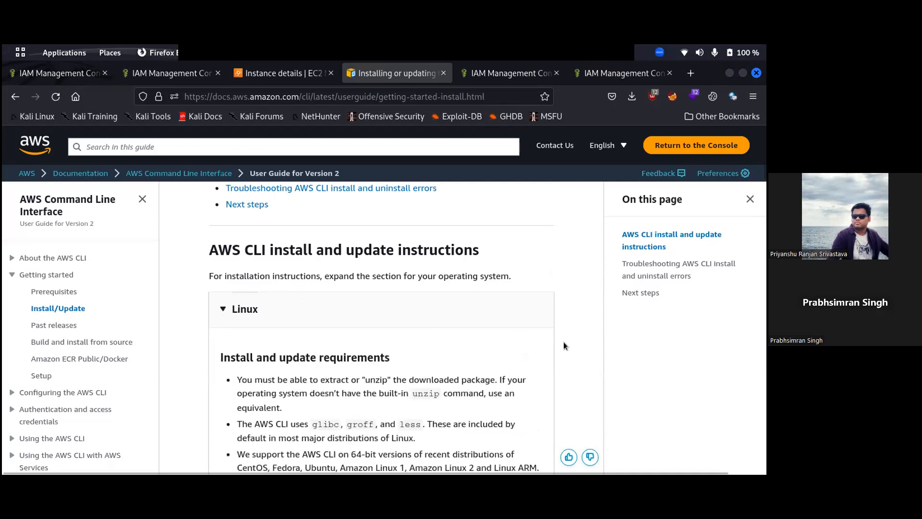
Step: Copy the Linux x86 (64-bit) commands for installing the AWS CLI from the guide and switch to the terminal
scroll(533, 360, "down", 3)
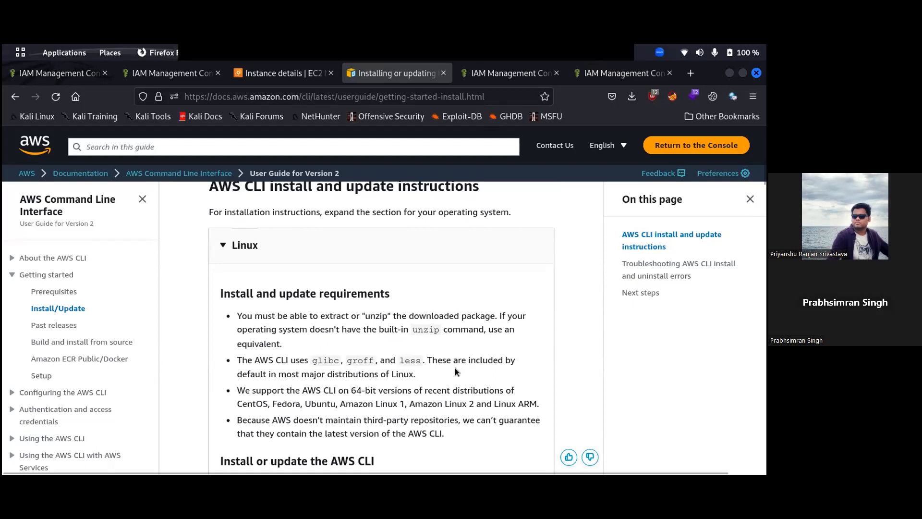
scroll(448, 376, "down", 5)
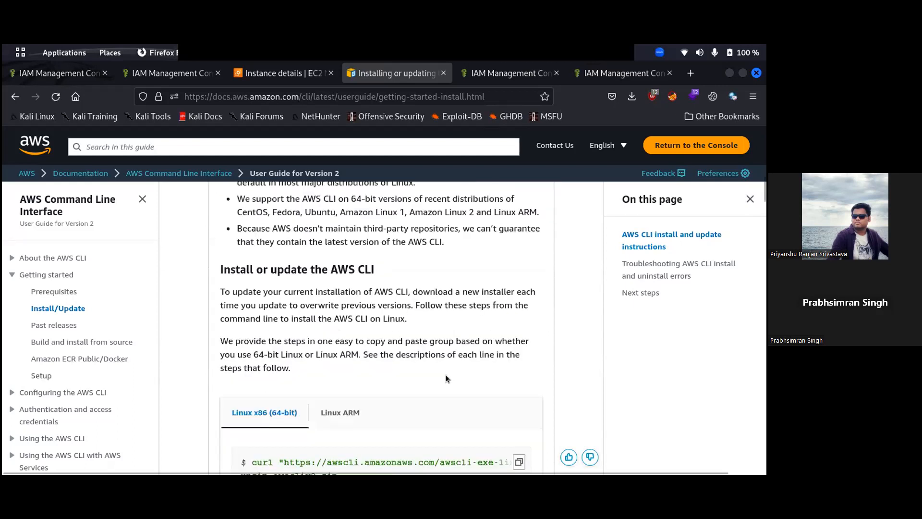
scroll(445, 377, "down", 3)
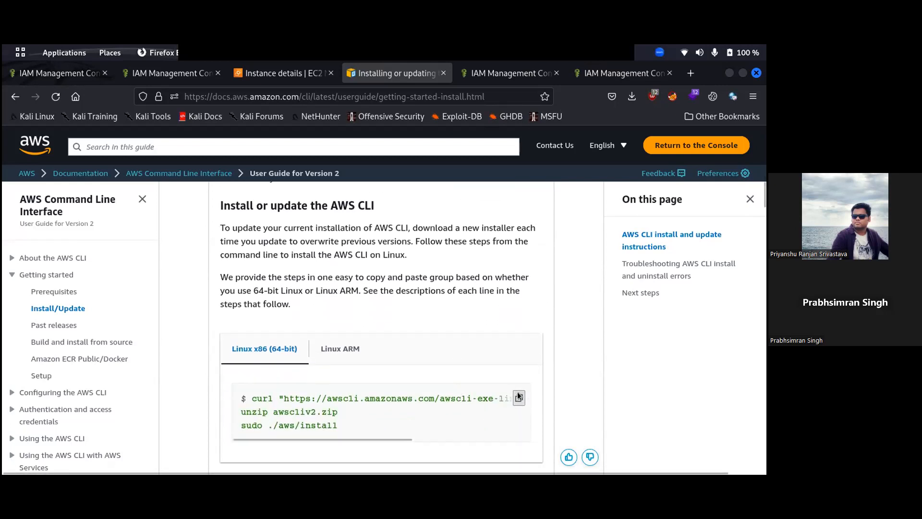
scroll(518, 395, "down", 2)
scroll(518, 395, "down", 4)
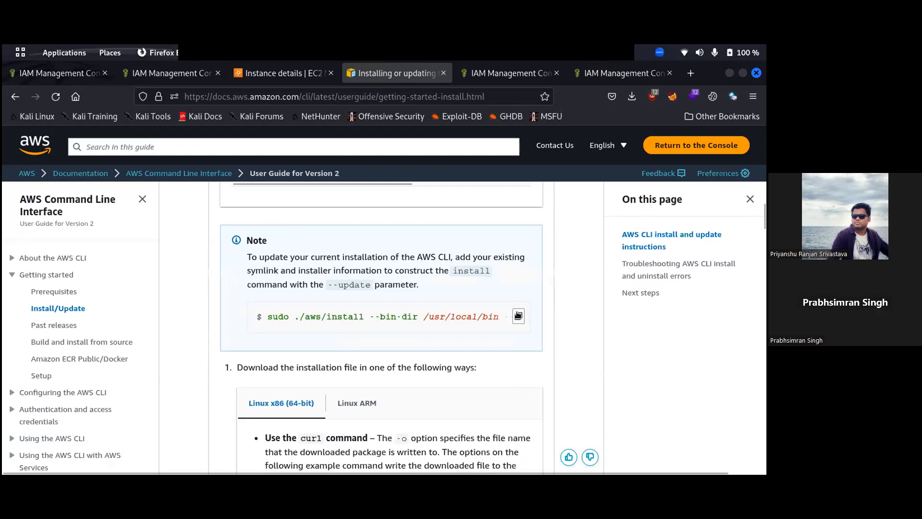
scroll(511, 284, "up", 3)
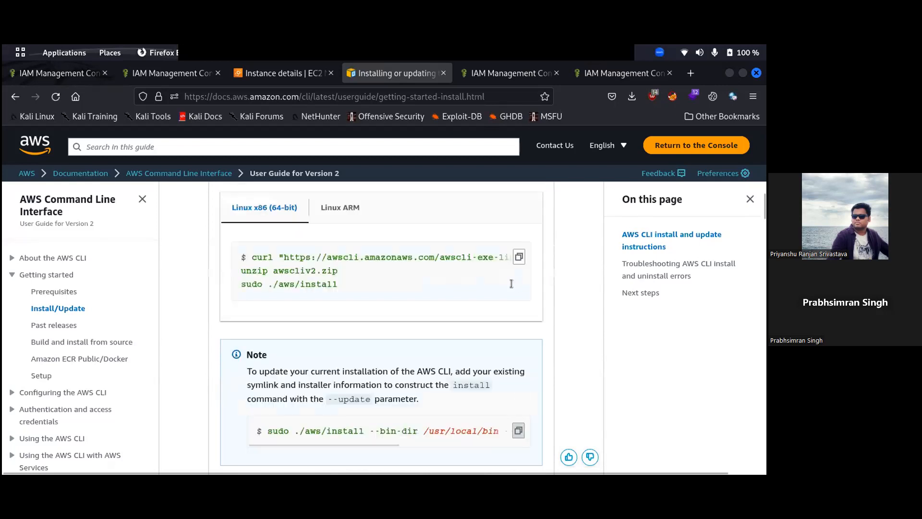
scroll(511, 285, "up", 3)
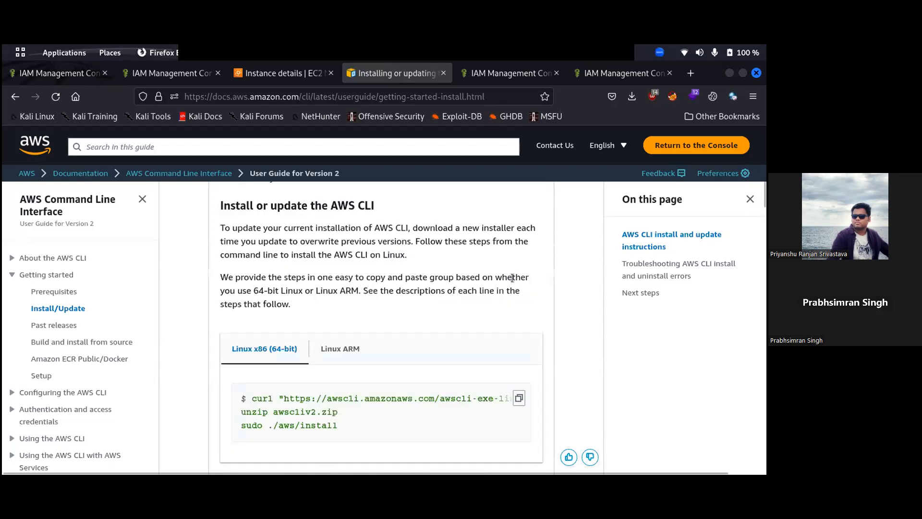
left_click(520, 396)
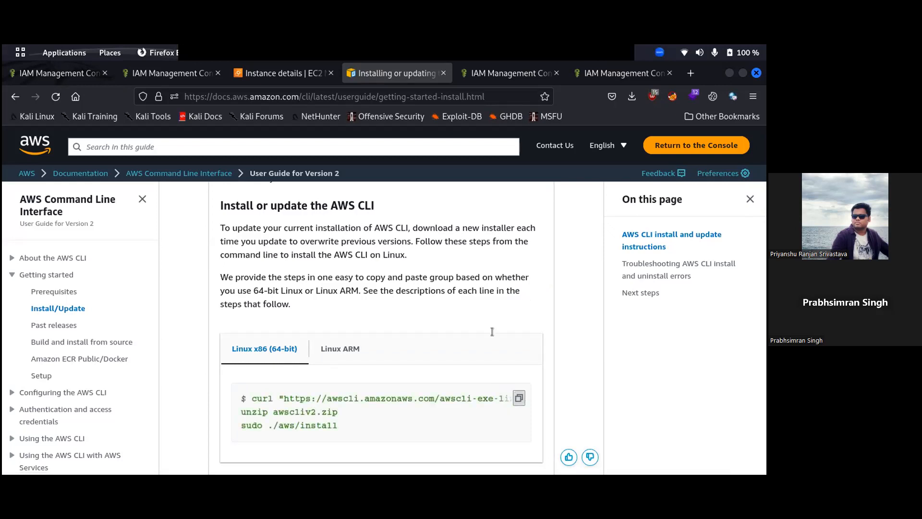
key("alt+Tab")
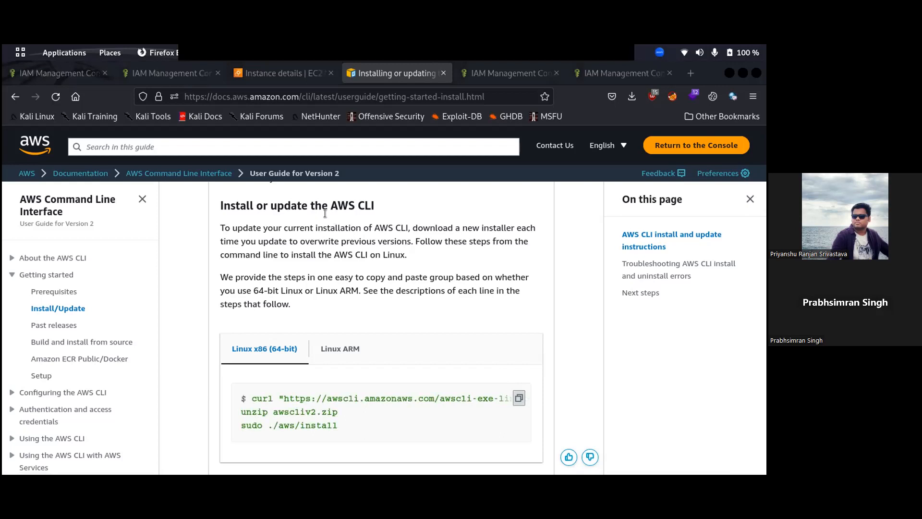
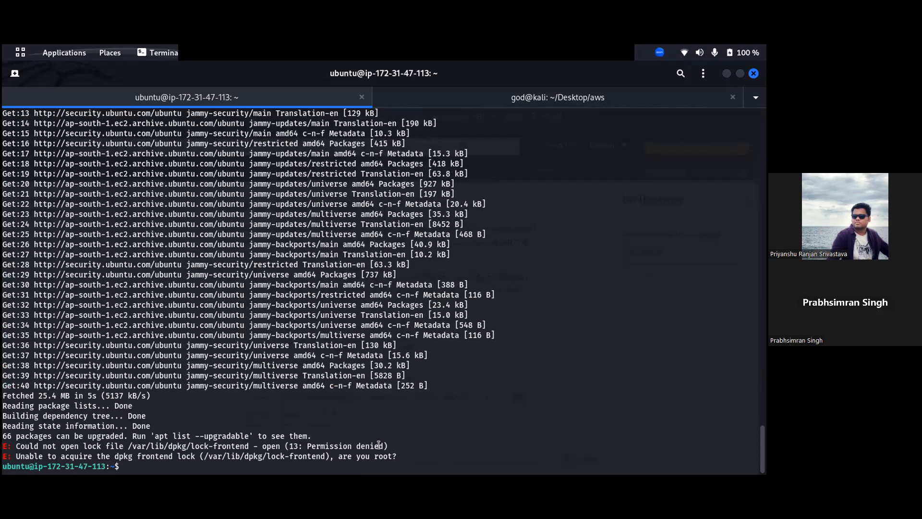
Step: Start a root shell on the EC2 instance with sudo -i
type("sudo -i")
key("Return")
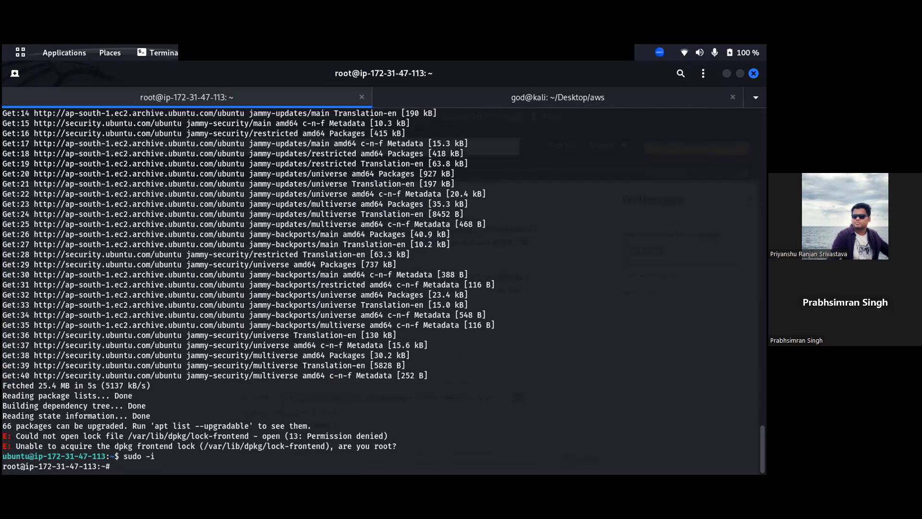
scroll(308, 357, "up", 3)
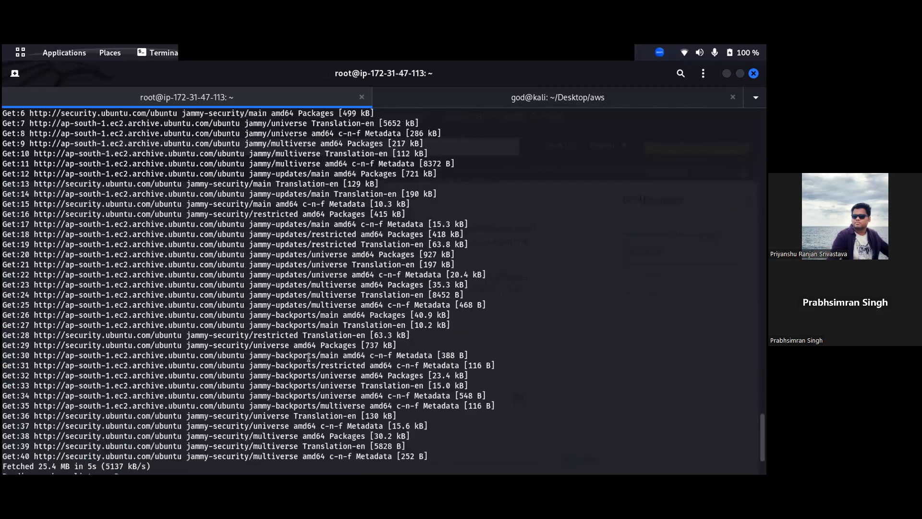
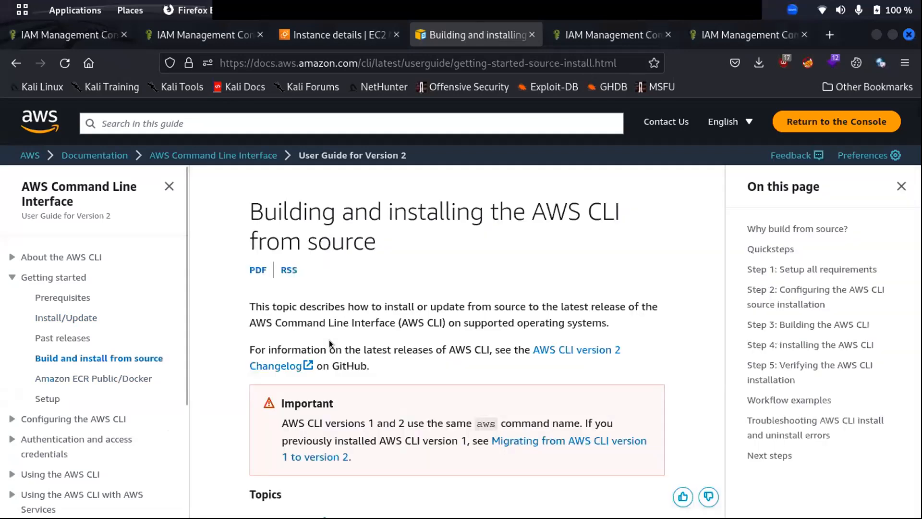
Step: Switch from the browser back to the terminal and maximize its window
double_click(321, 294)
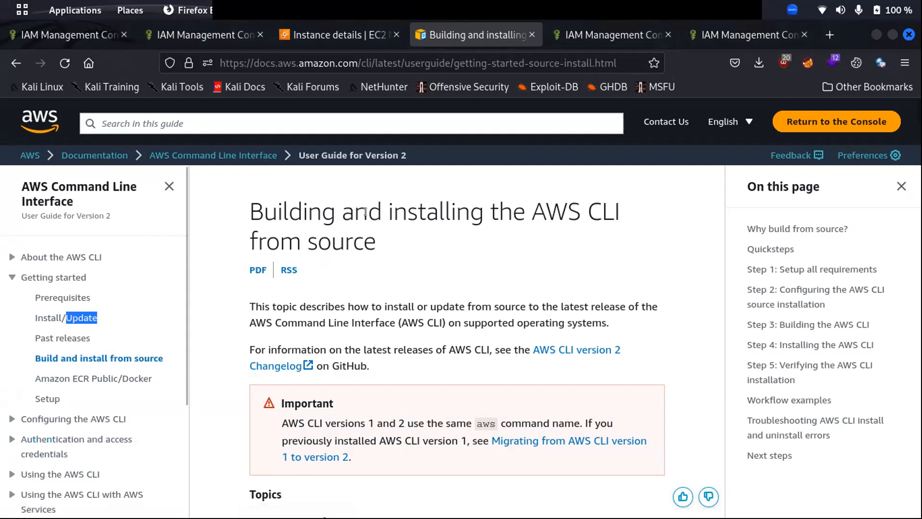
key("alt+Tab")
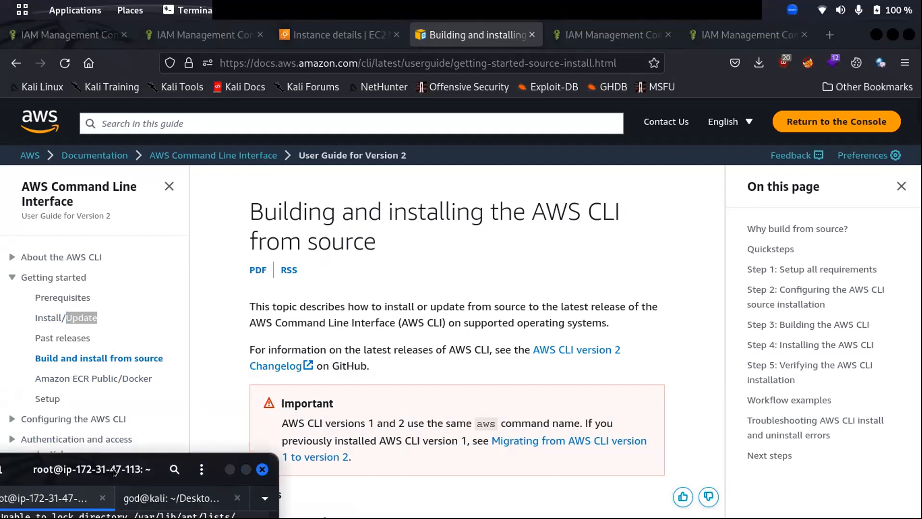
left_click_drag(112, 469, 458, 158)
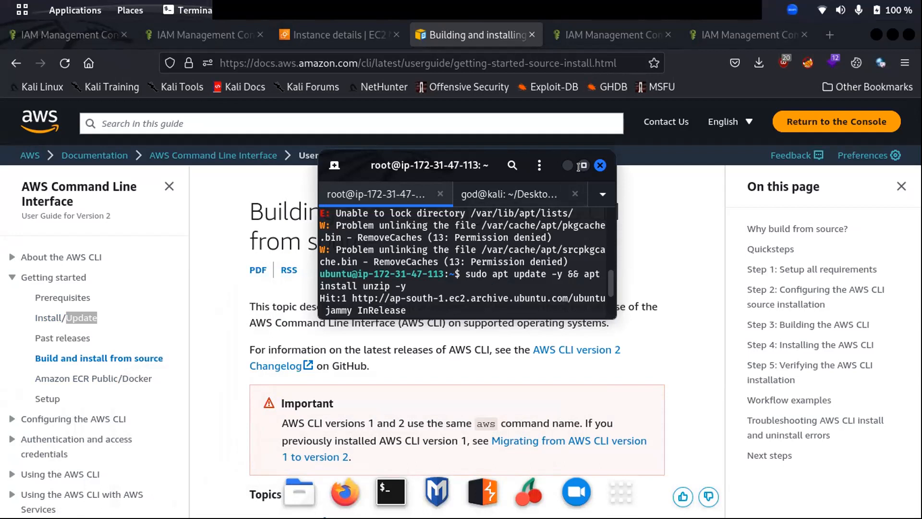
left_click(583, 165)
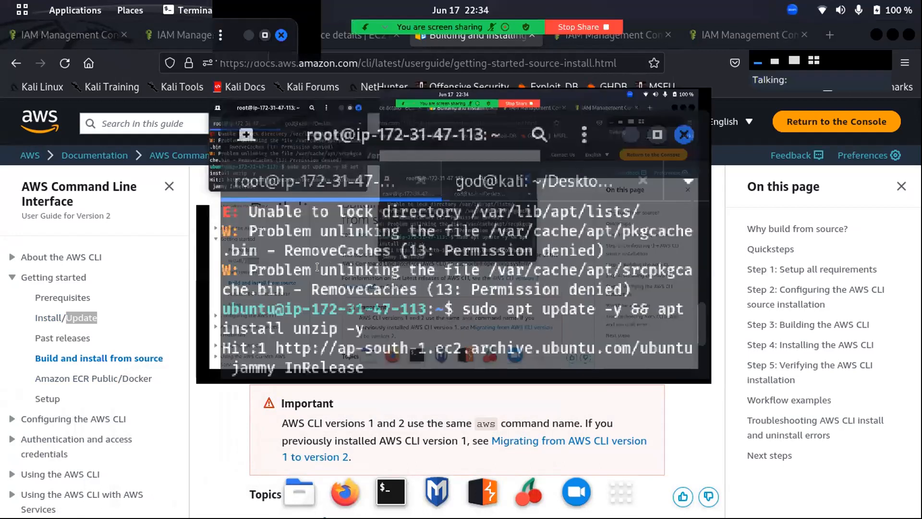
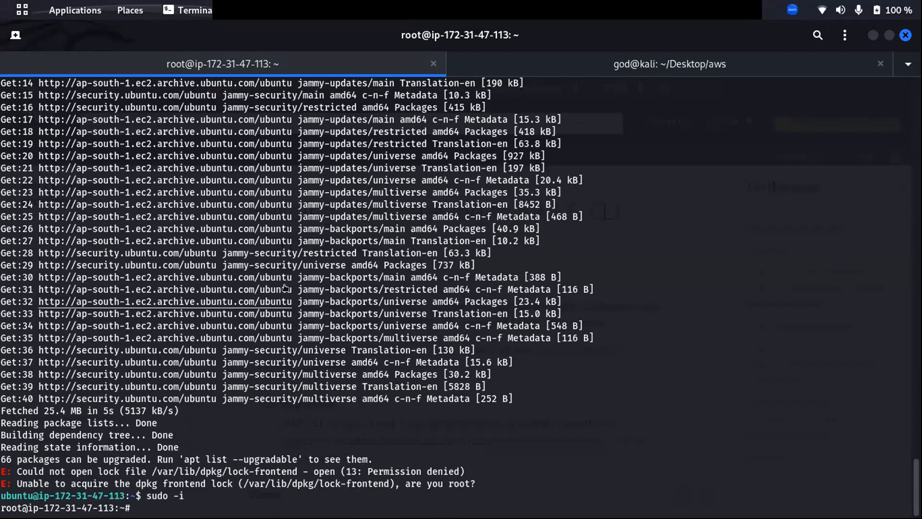
Step: Install unzip from the root shell with apt install unzip -y and run unzip without arguments to check it
scroll(284, 290, "up", 4)
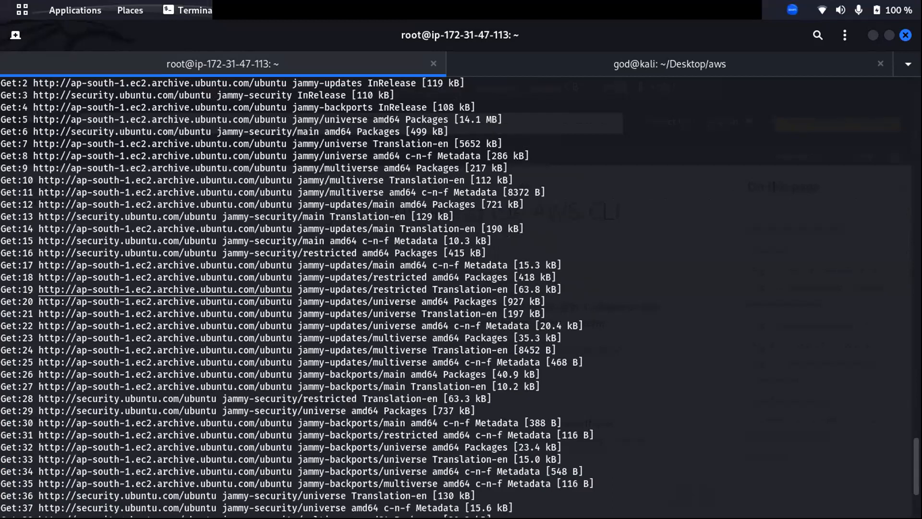
type("ap")
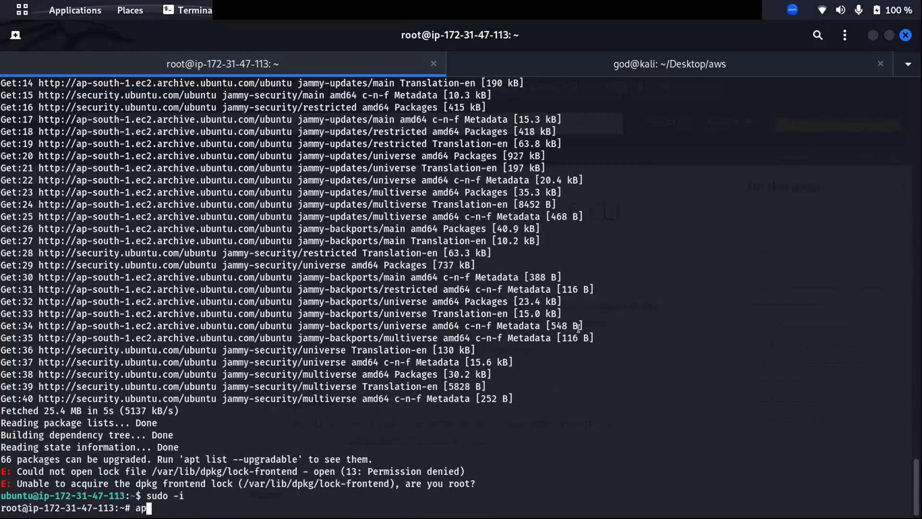
type("t install unzip -y")
key("Return")
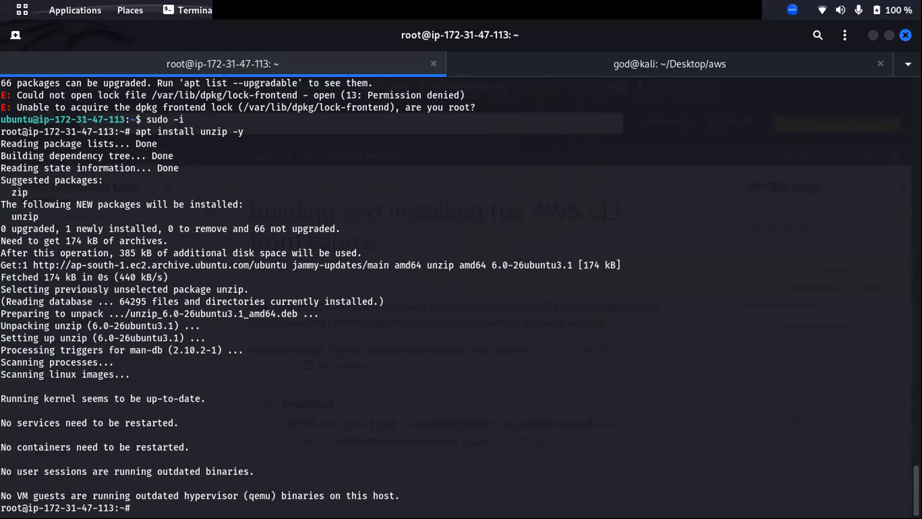
type("unzip")
key("Return")
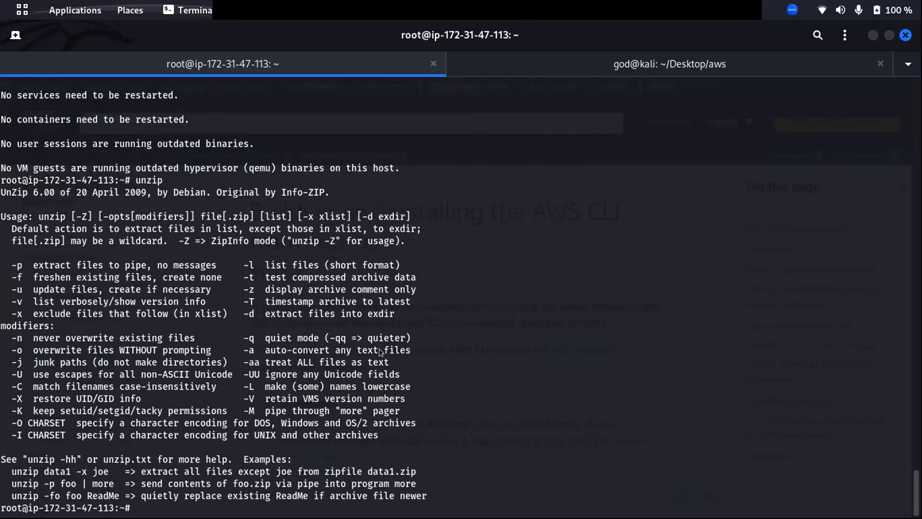
Step: In Firefox, open the guide's page on using the AWS CLI with AWS Services
key("alt+Tab")
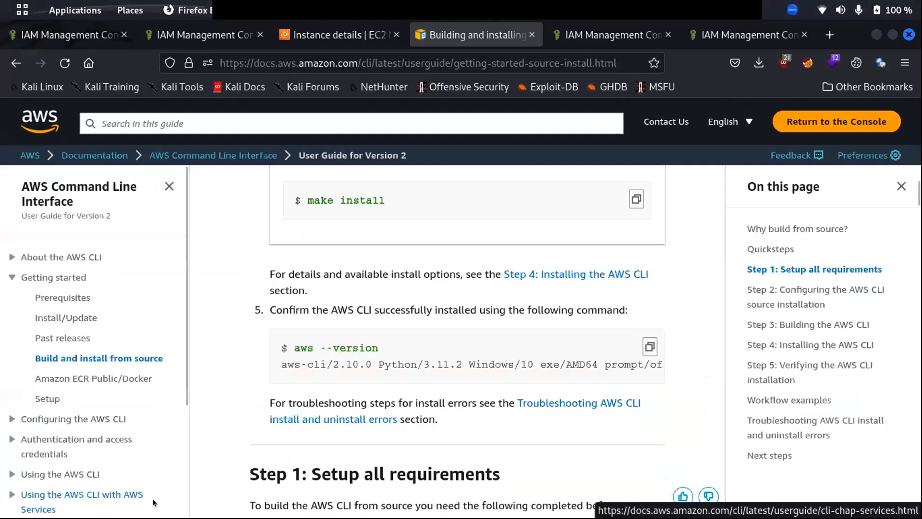
left_click(152, 497)
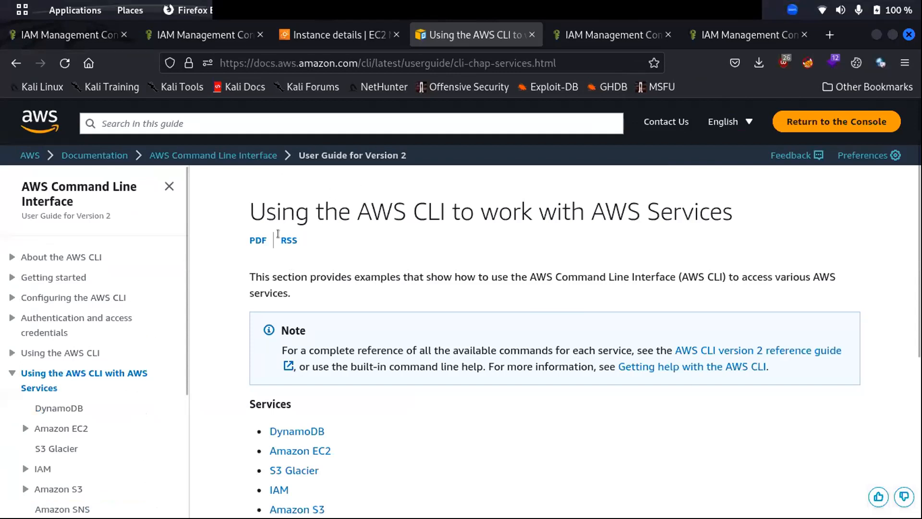
Step: Back in the terminal, exit the root shell and extract the installer archive with unzip awscliv2.zip
key("alt+Tab")
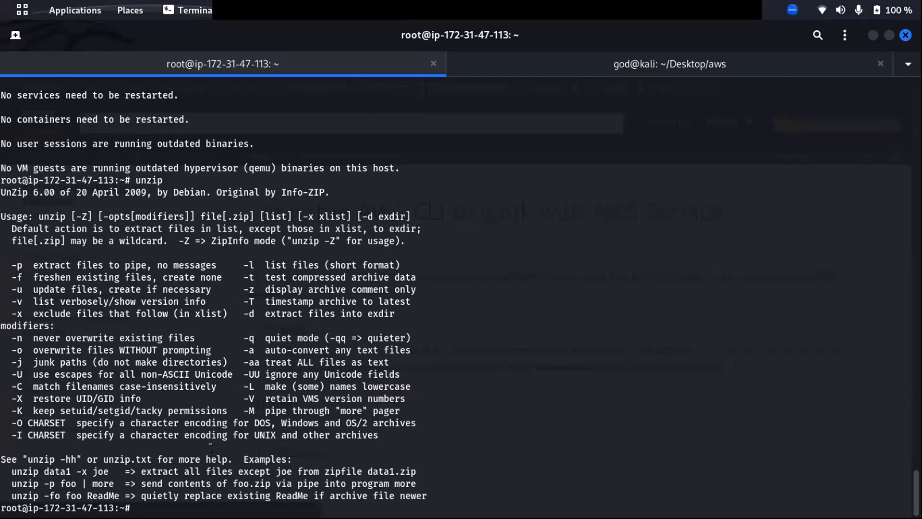
type("exit")
key("Return")
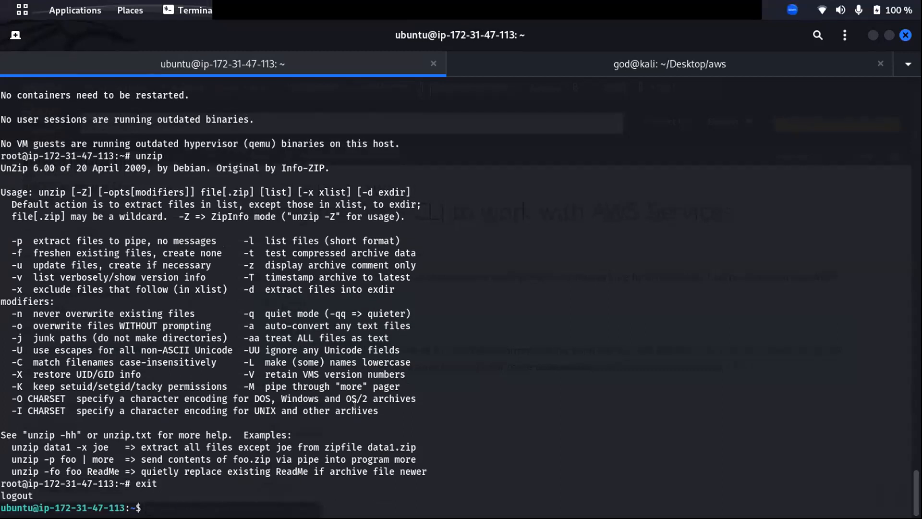
key("Up")
key("Up")
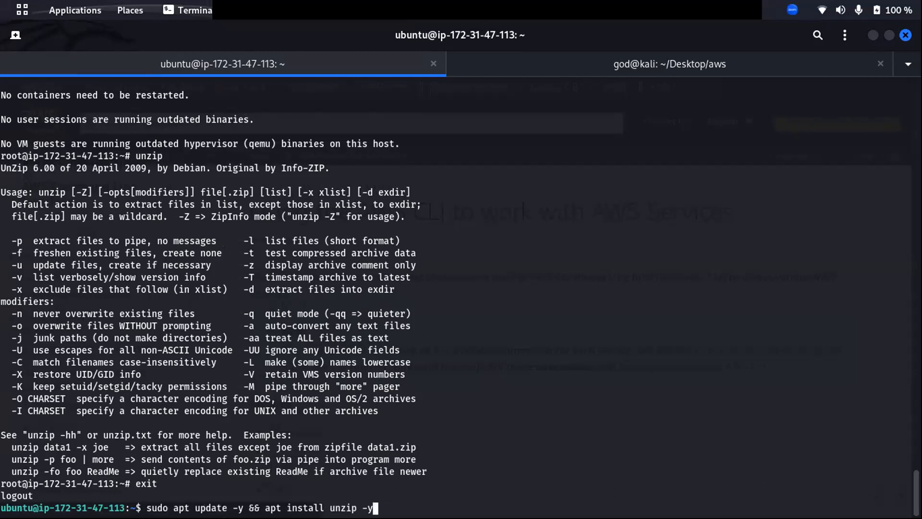
key("Up")
key("Up")
key("Up")
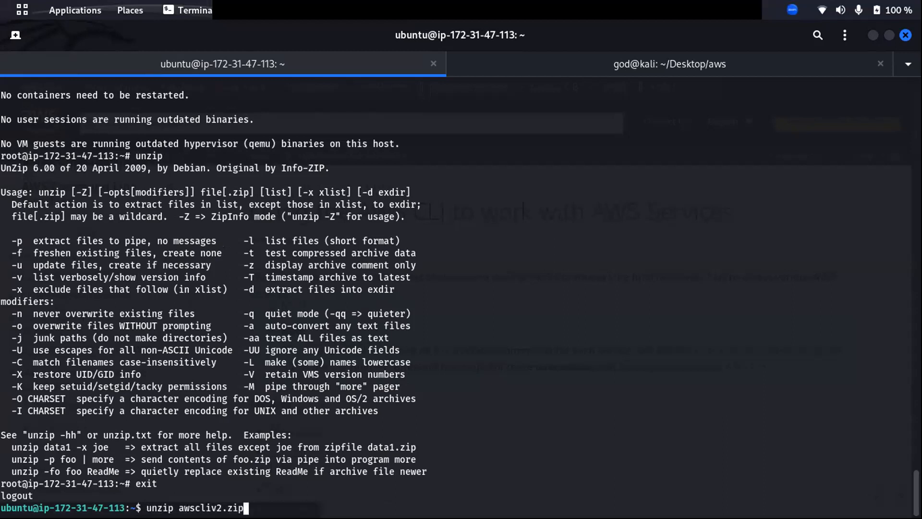
key("Return")
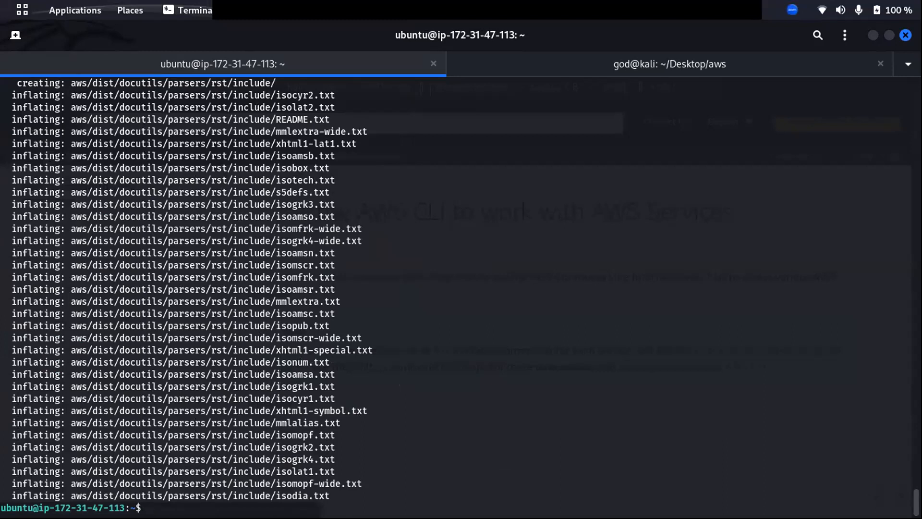
key("Up")
key("Up")
key("Up")
key("Up")
key("Up")
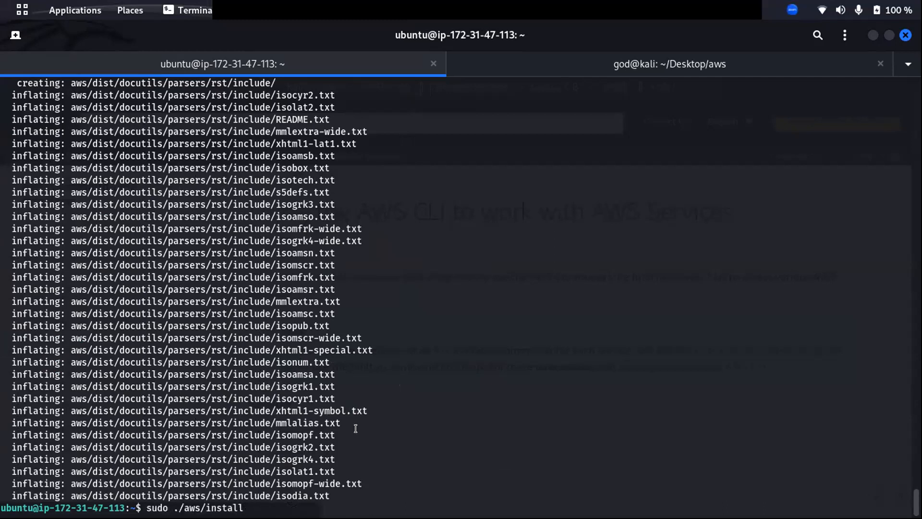
key("Up")
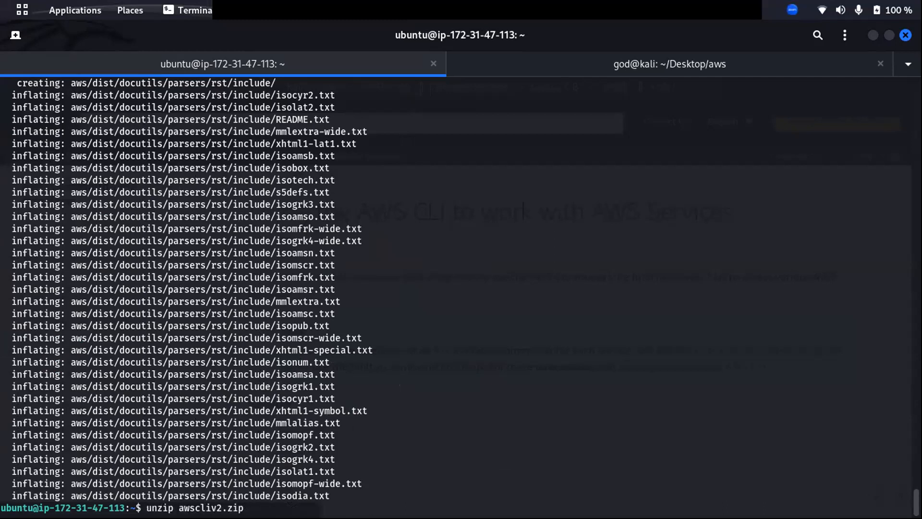
key("Return")
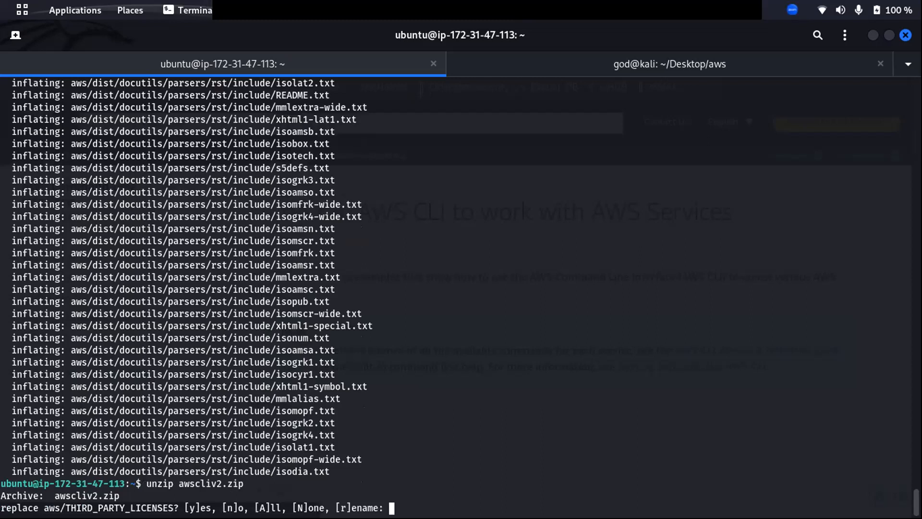
key("ctrl+c")
Step: Abandon the archive's overwrite prompt and run the AWS CLI installer with sudo ./aws/install
key("Up")
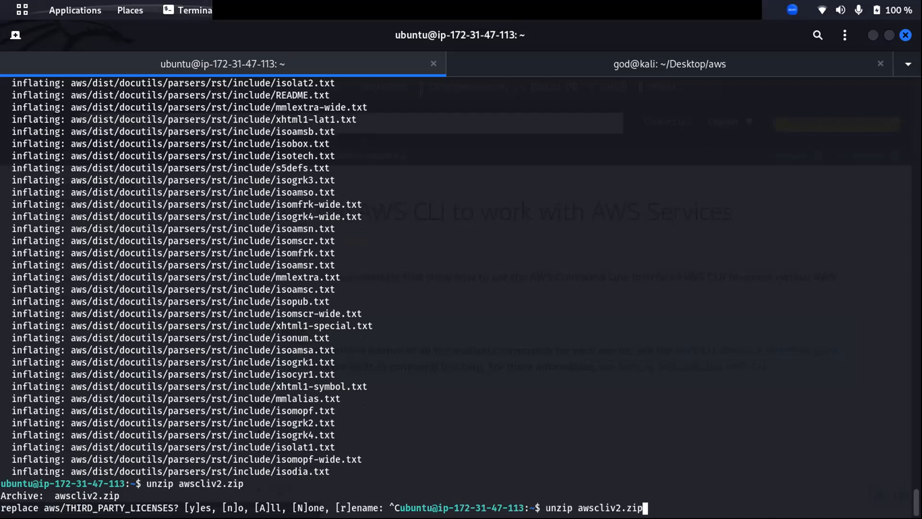
key("Up")
key("Up")
key("Up")
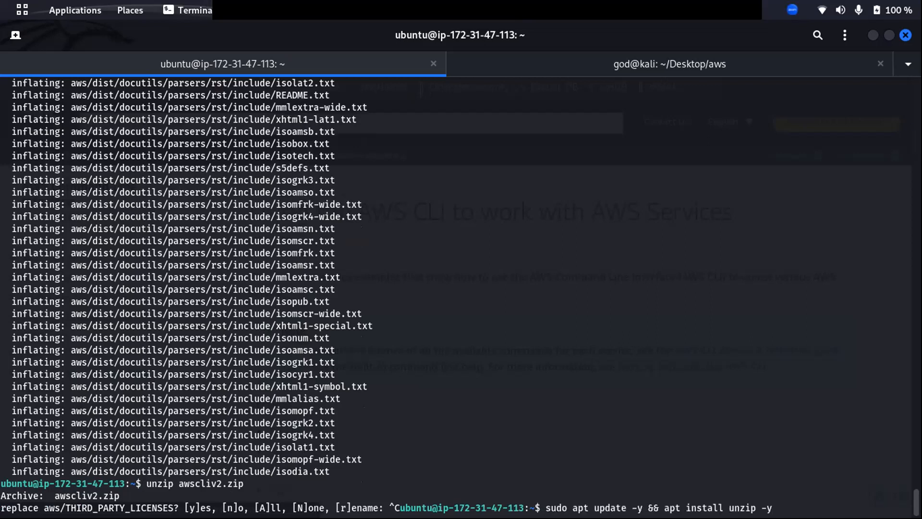
key("Up")
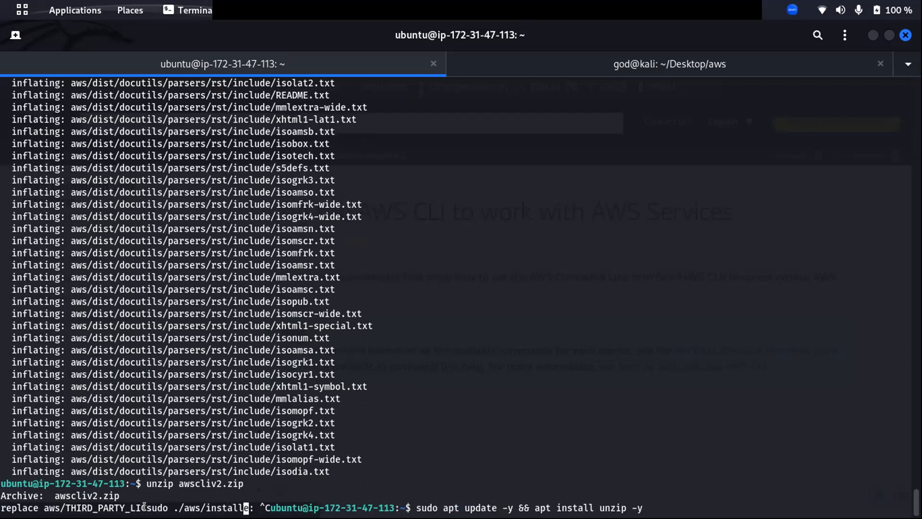
left_click_drag(144, 504, 239, 504)
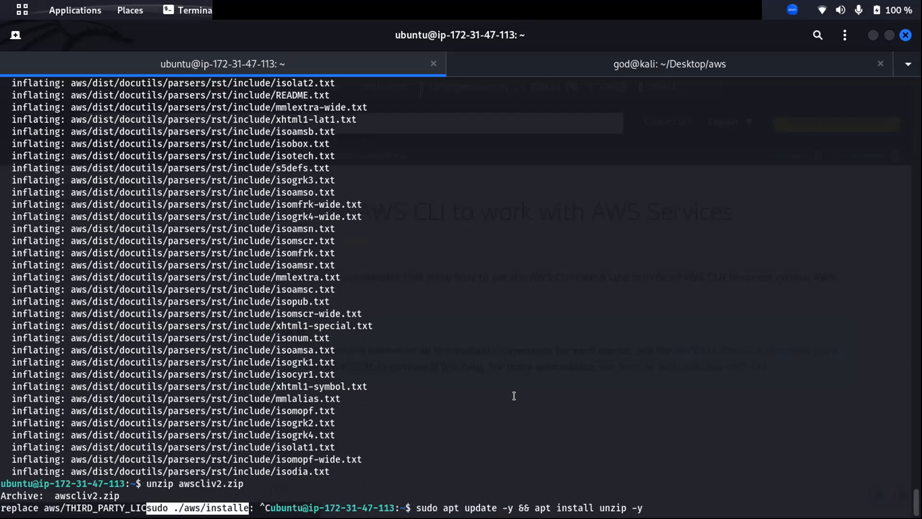
key("ctrl+c")
key("ctrl+shift+v")
key("Return")
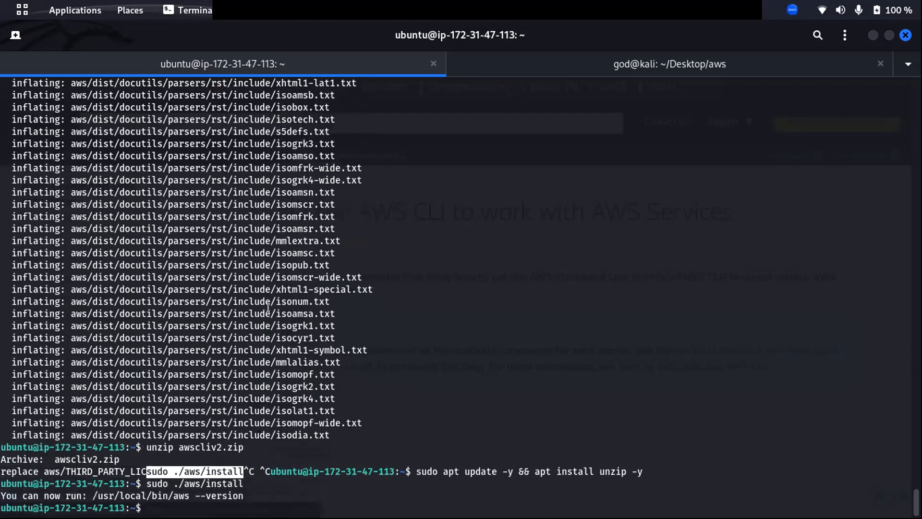
Step: Run aws configure list and examine the access_key and secret_key rows and the region's type
type("aws")
type("configure list")
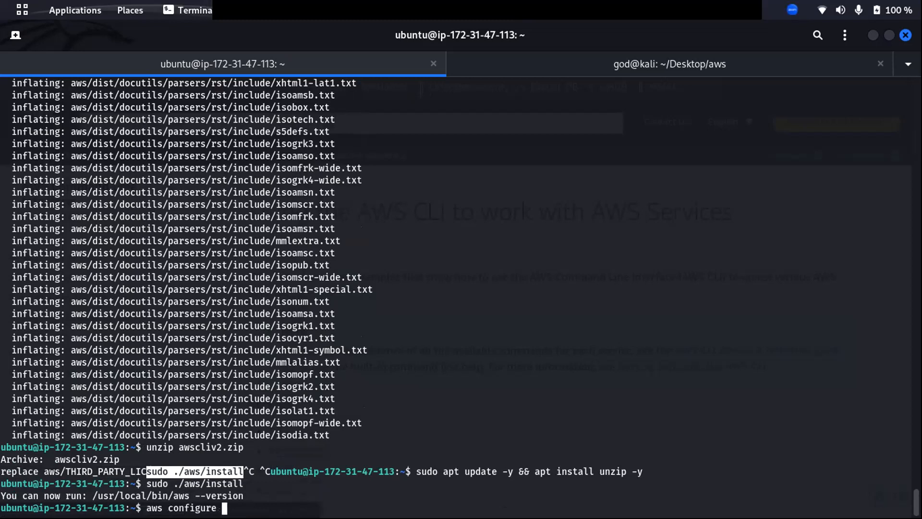
key("Return")
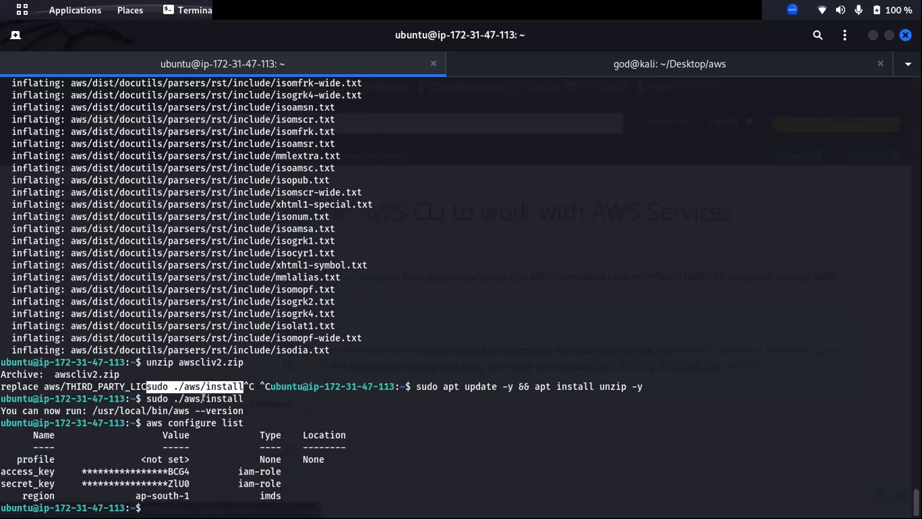
double_click(180, 418)
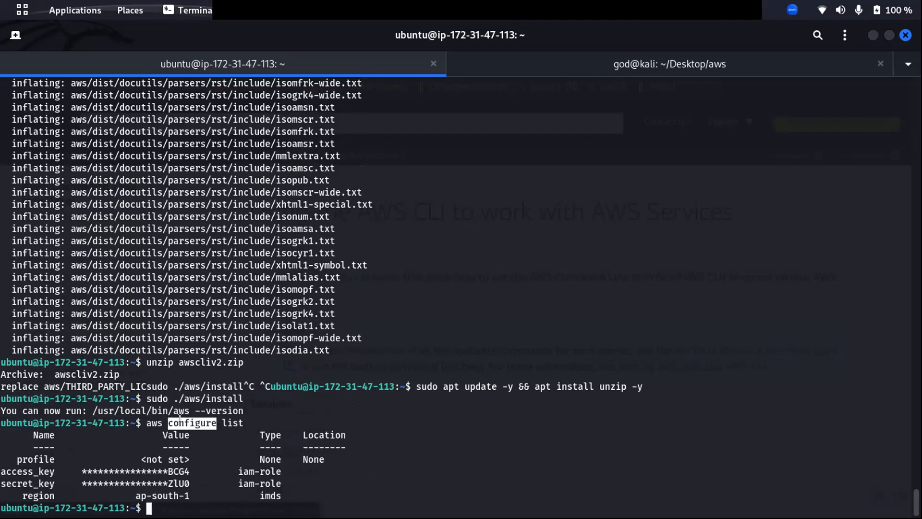
double_click(226, 417)
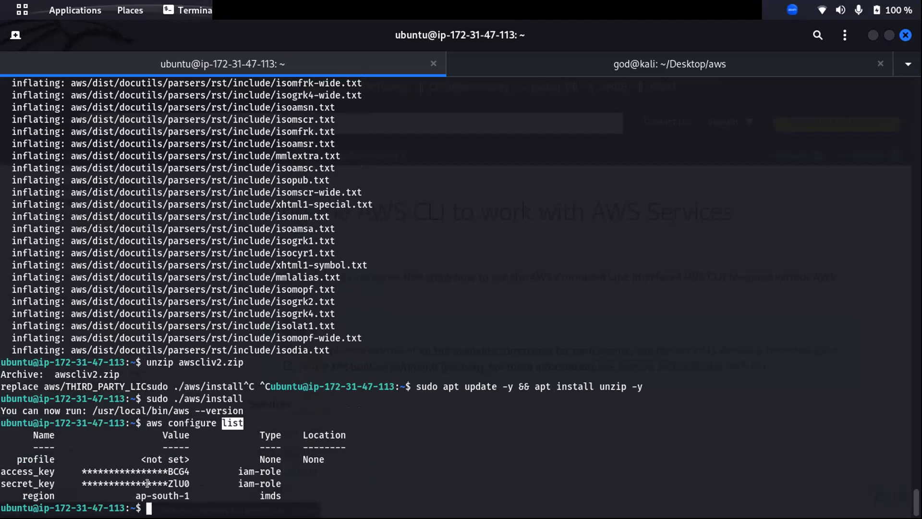
left_click_drag(167, 471, 161, 471)
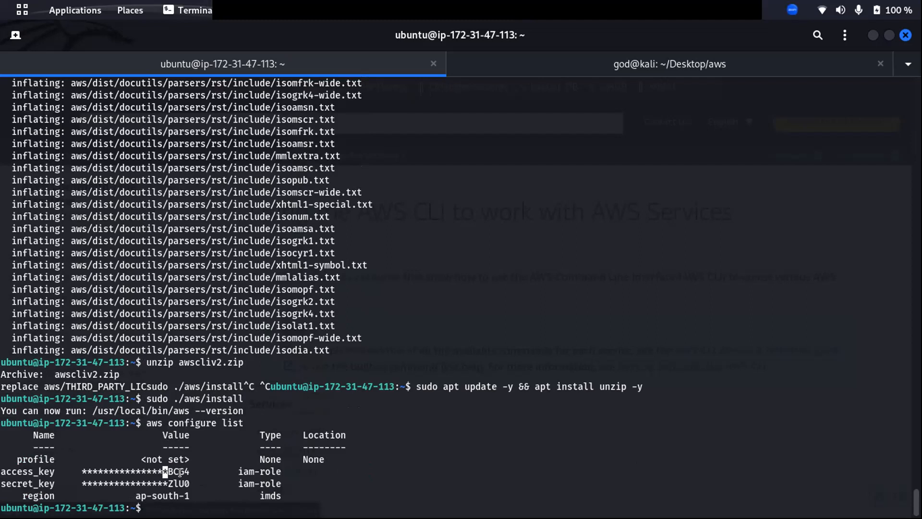
double_click(179, 472)
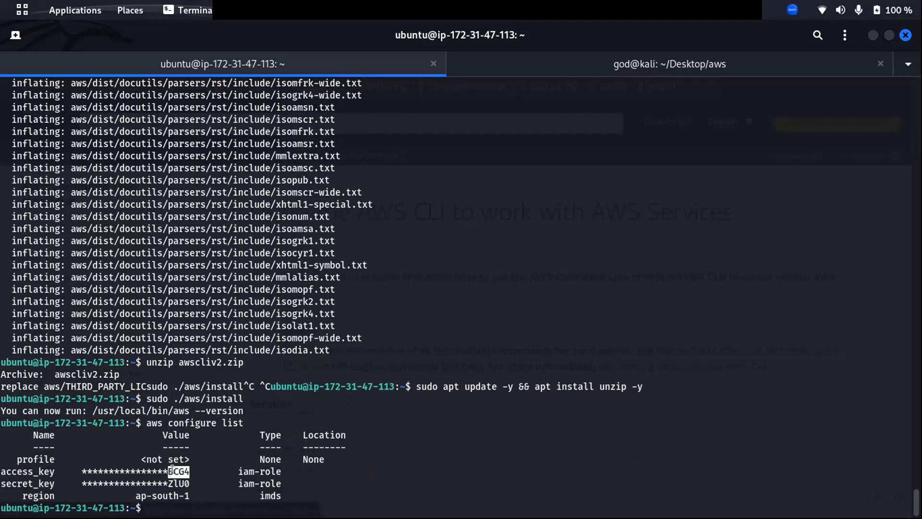
double_click(18, 471)
double_click(28, 483)
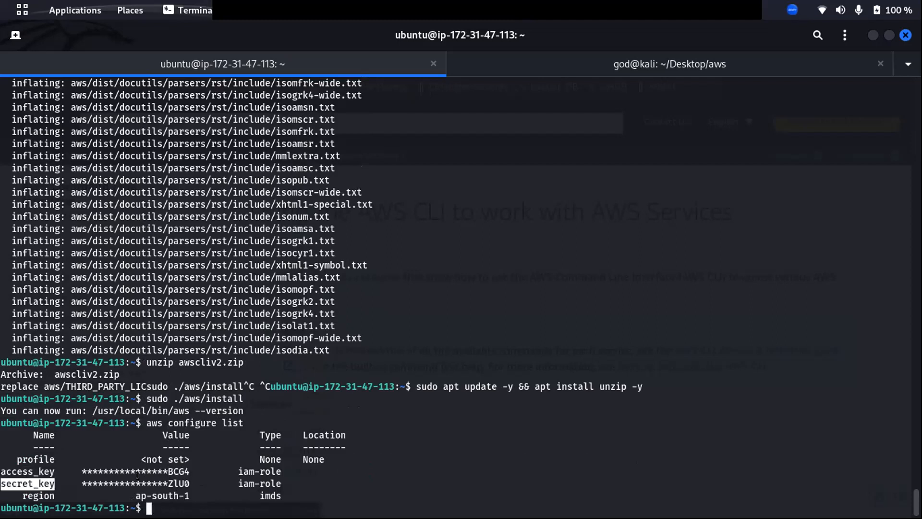
double_click(267, 495)
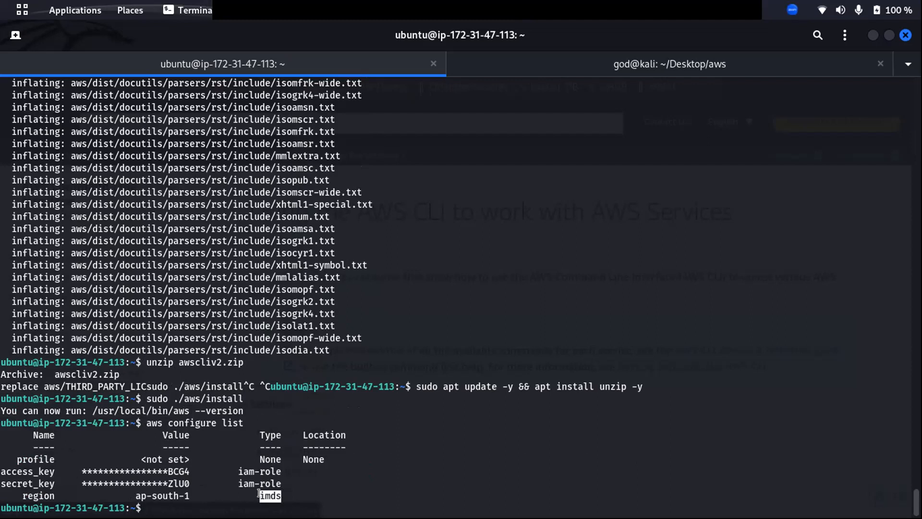
Step: Run aws sts get-caller-identity and examine the role name and instance ID in the returned Arn
left_click(258, 449)
type("aws sts get-caller")
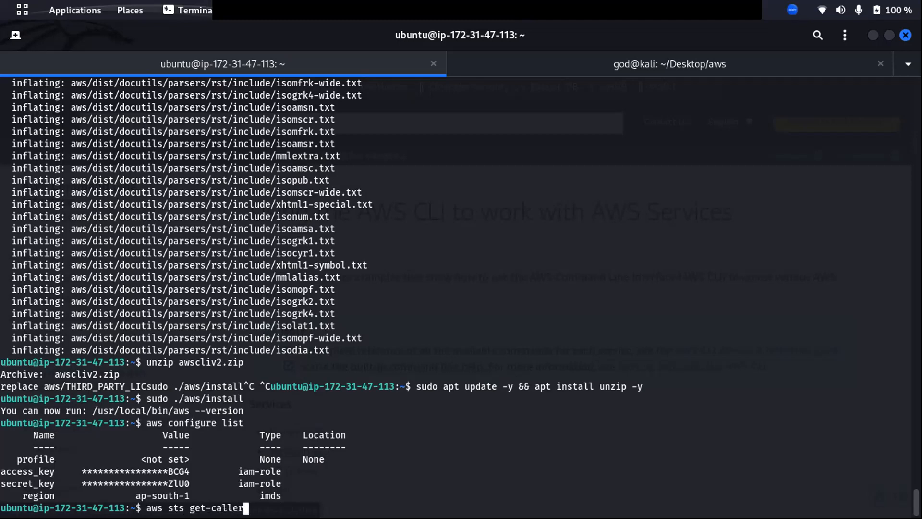
type("-identity")
key("Return")
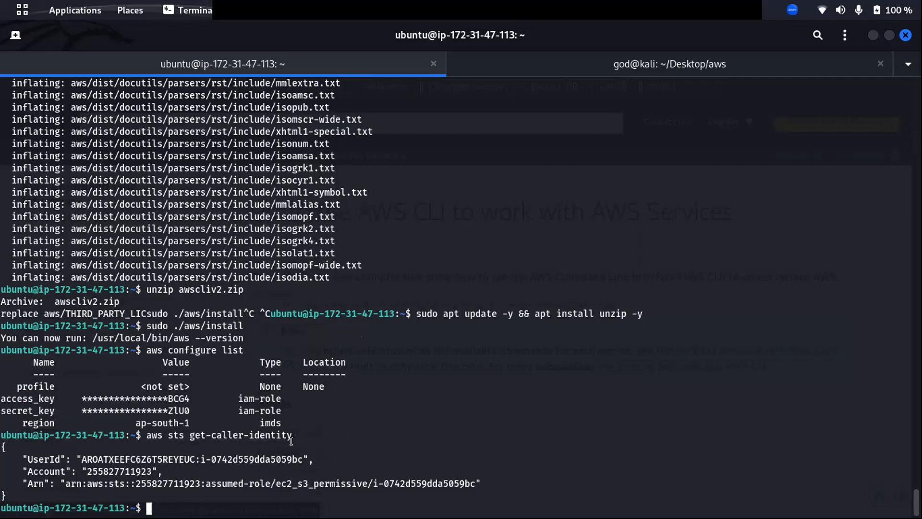
left_click_drag(373, 482, 411, 482)
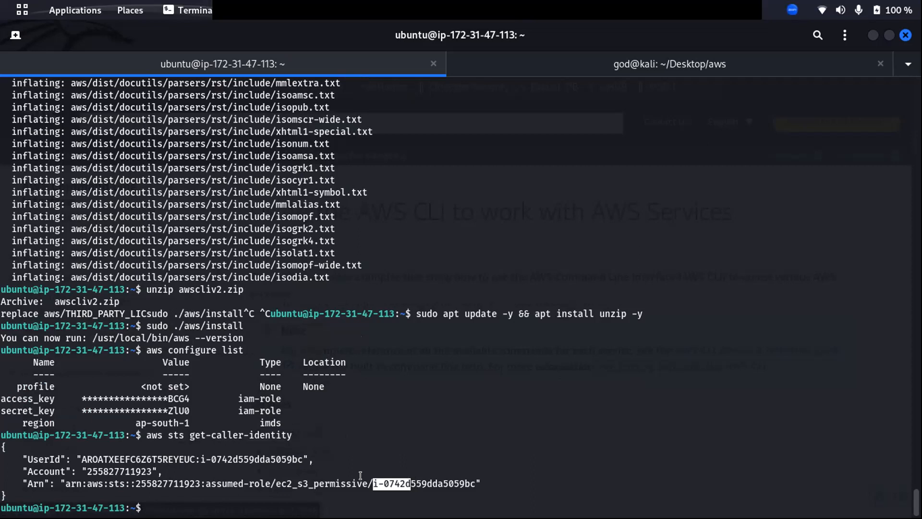
left_click(356, 477)
left_click_drag(277, 482, 363, 479)
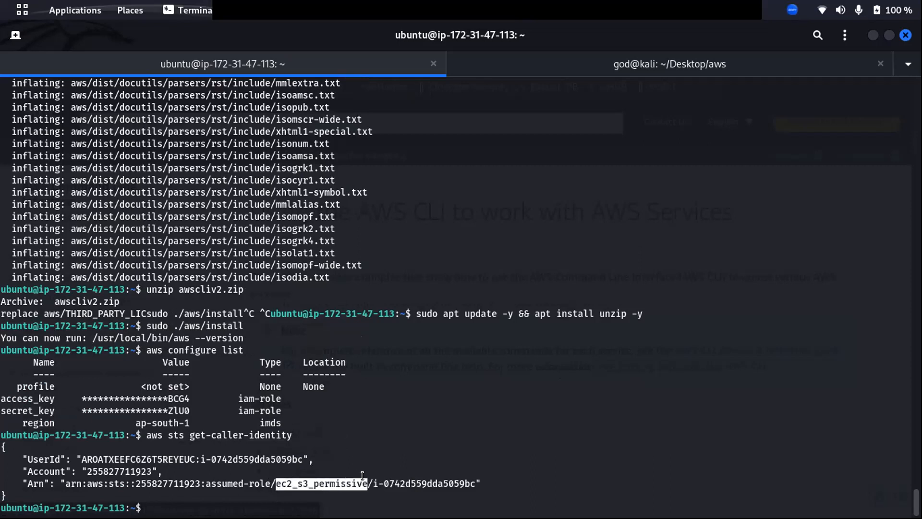
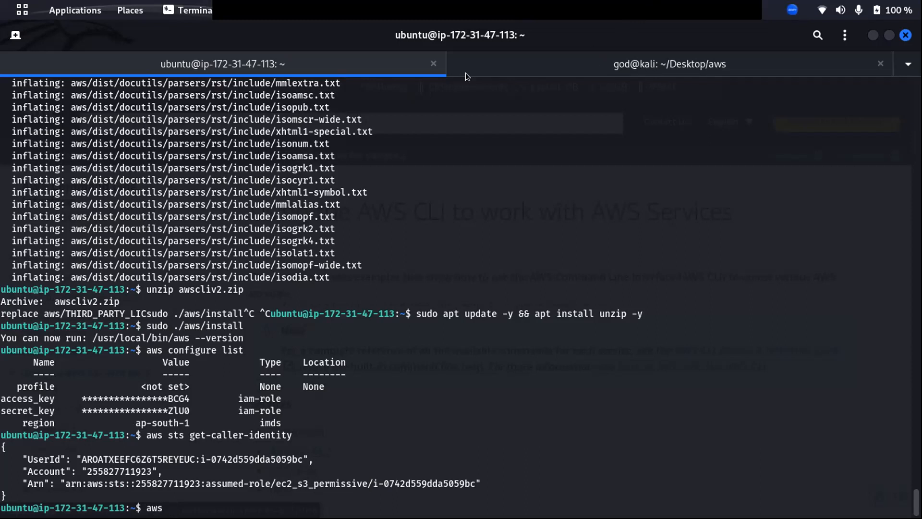
Step: Open the S3 command help with aws s3 help and read through its path arguments and object operations
type("s3 help")
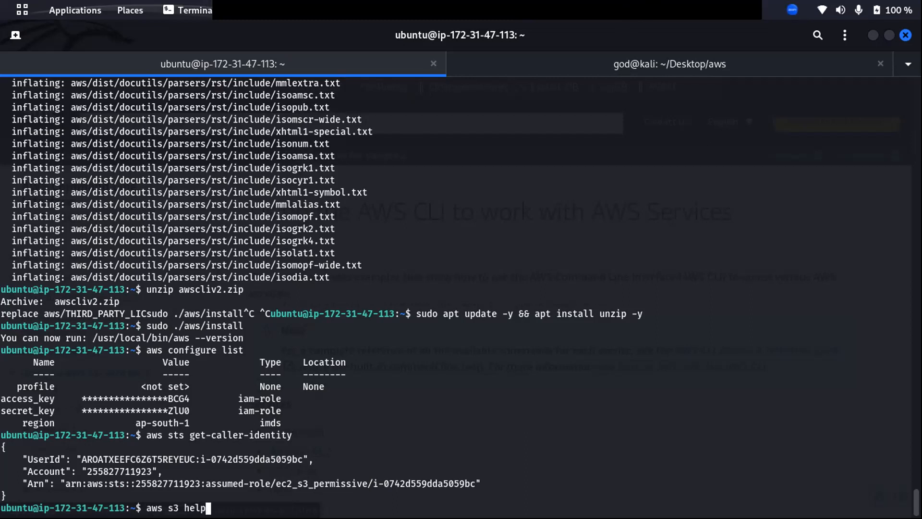
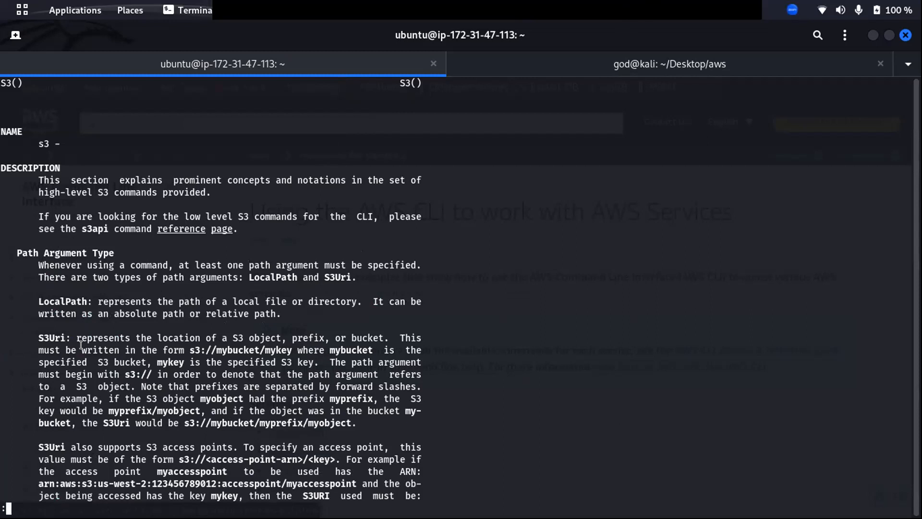
scroll(62, 332, "down", 4)
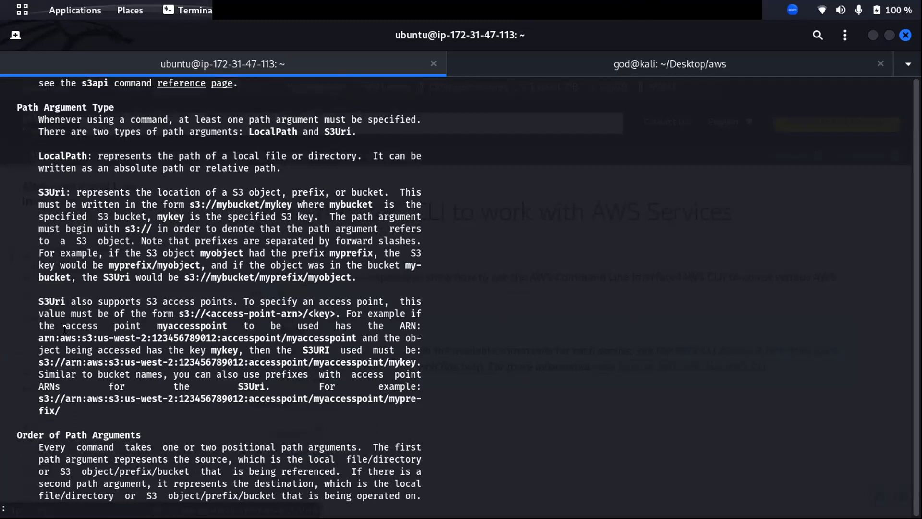
scroll(65, 329, "down", 3)
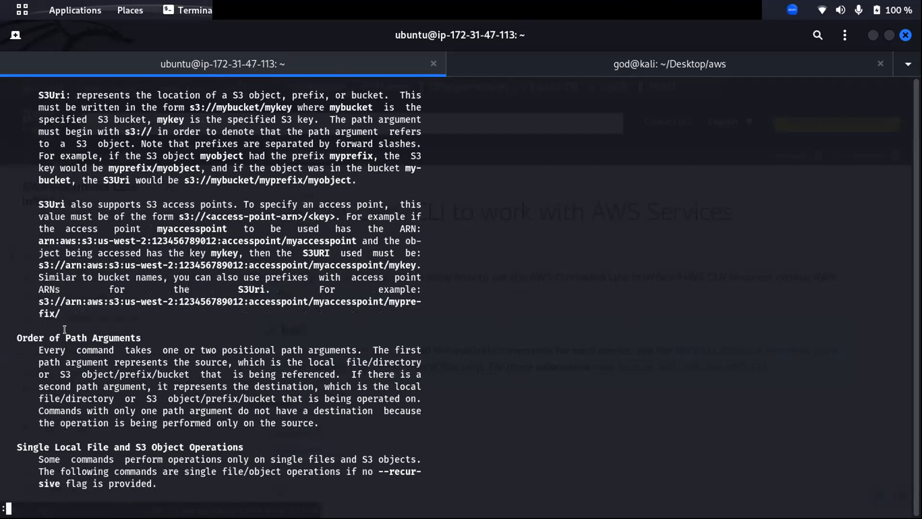
scroll(65, 329, "down", 3)
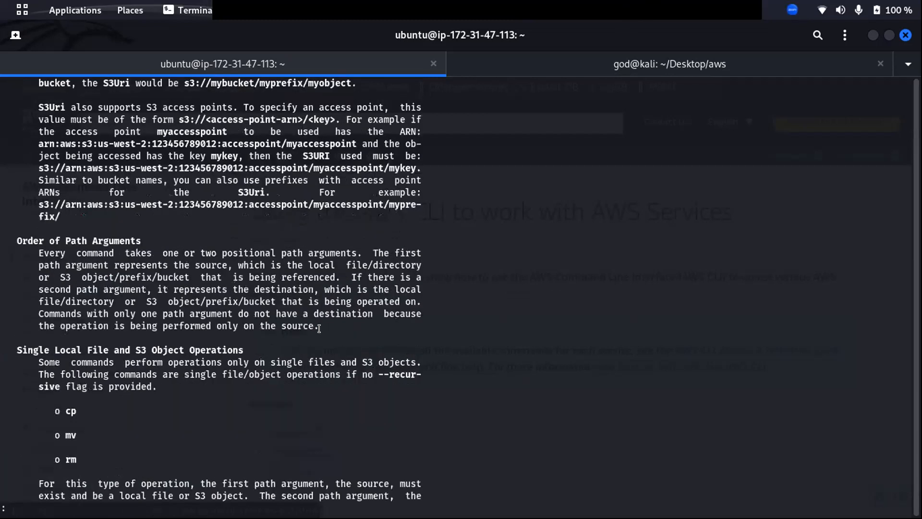
scroll(319, 328, "down", 3)
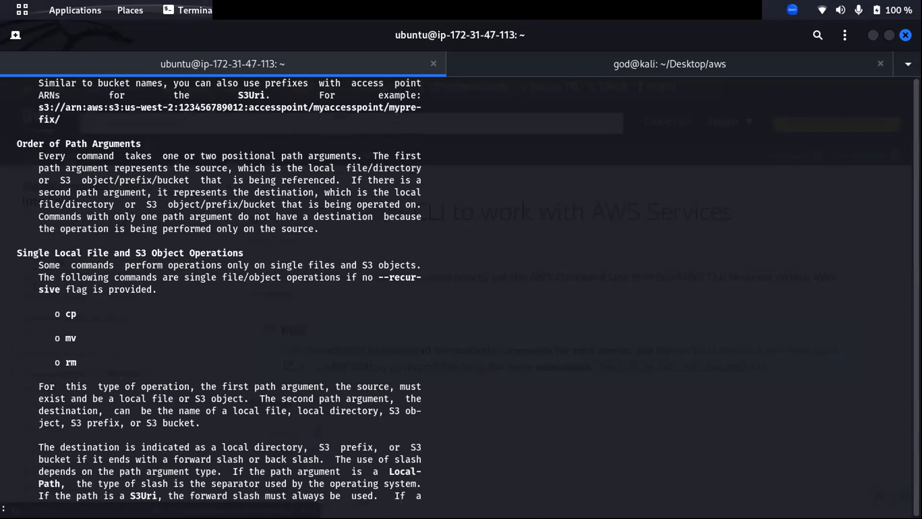
scroll(462, 288, "down", 15)
Step: Search backward in the S3 help for "create" and quit the help page
type("?crea")
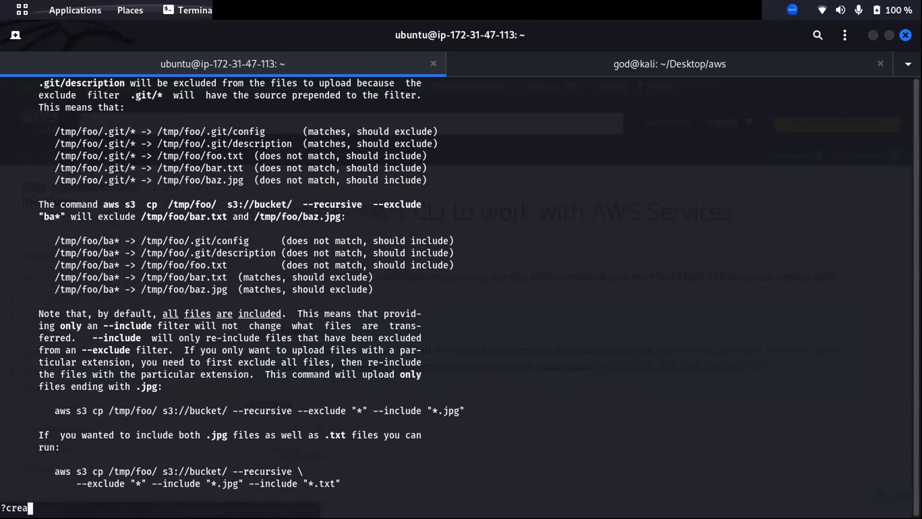
type("te")
key("Return")
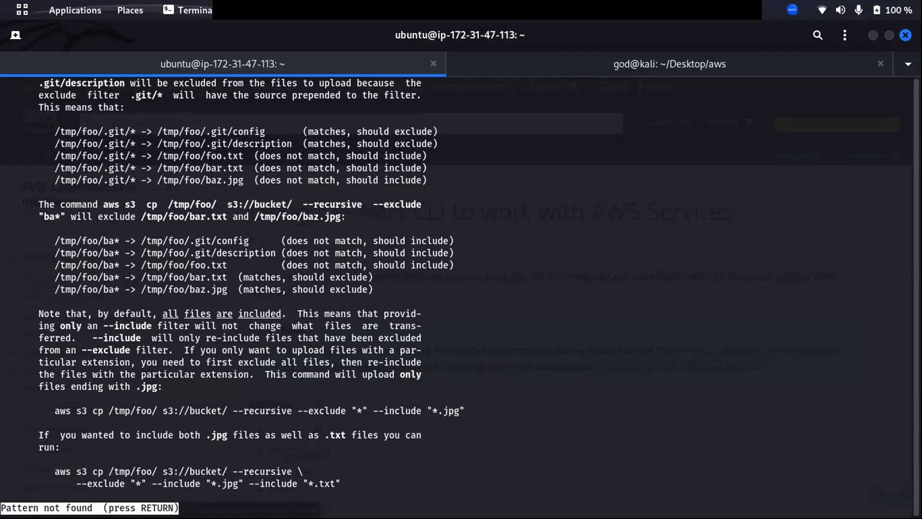
key("Return")
key("Up")
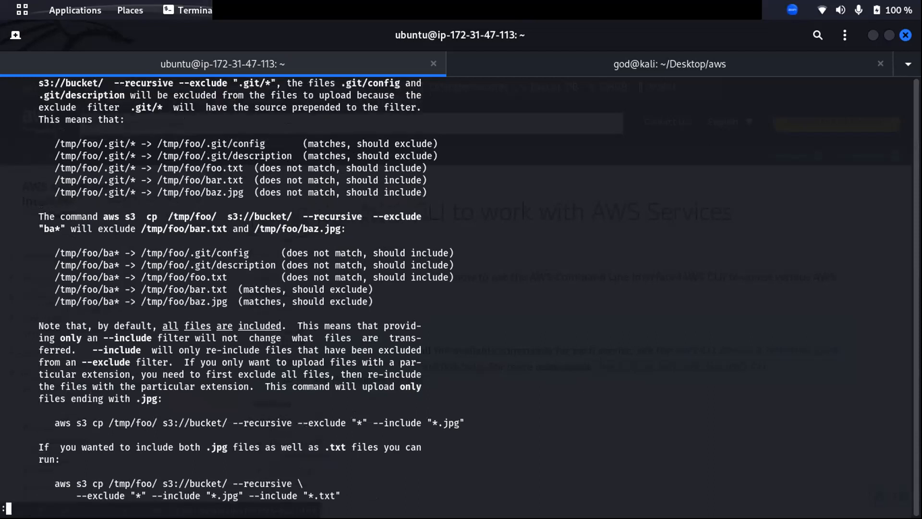
key("q")
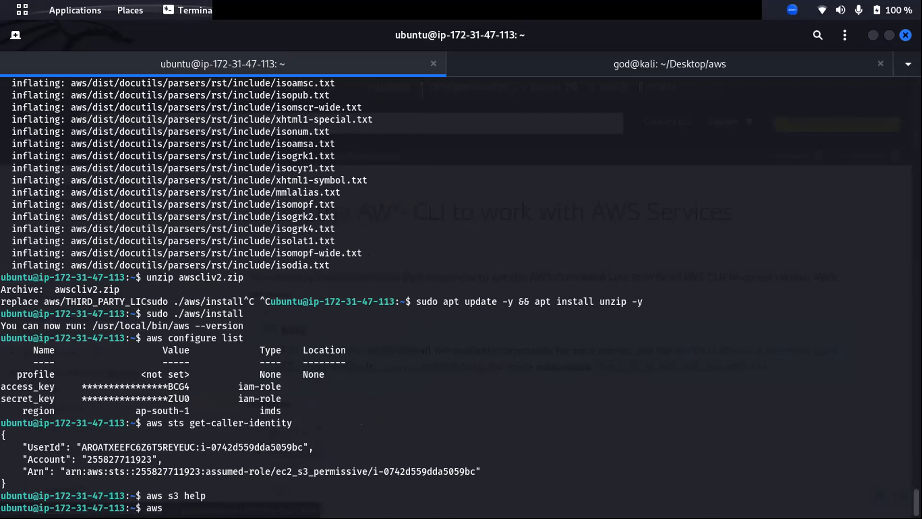
Step: Open the general CLI help with aws help and search backward in it for "s3"
type("help")
key("Return")
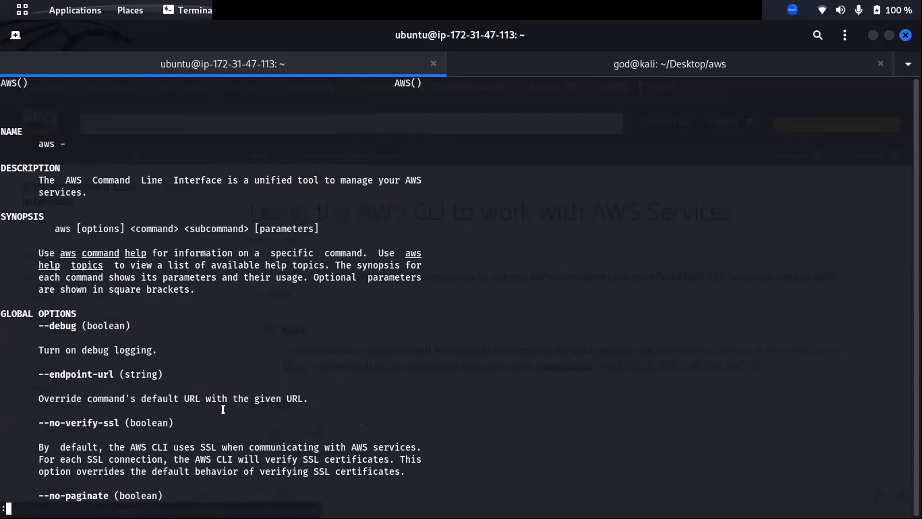
type("?s3")
key("Return")
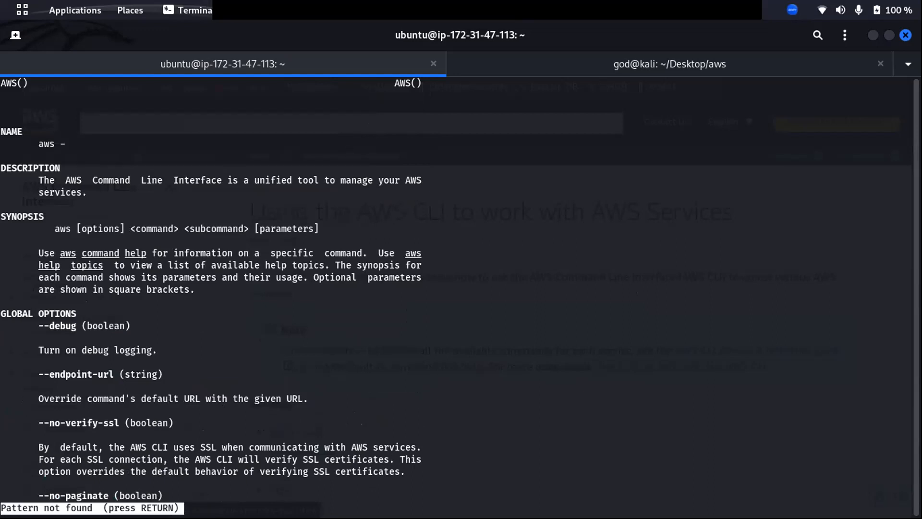
key("Return")
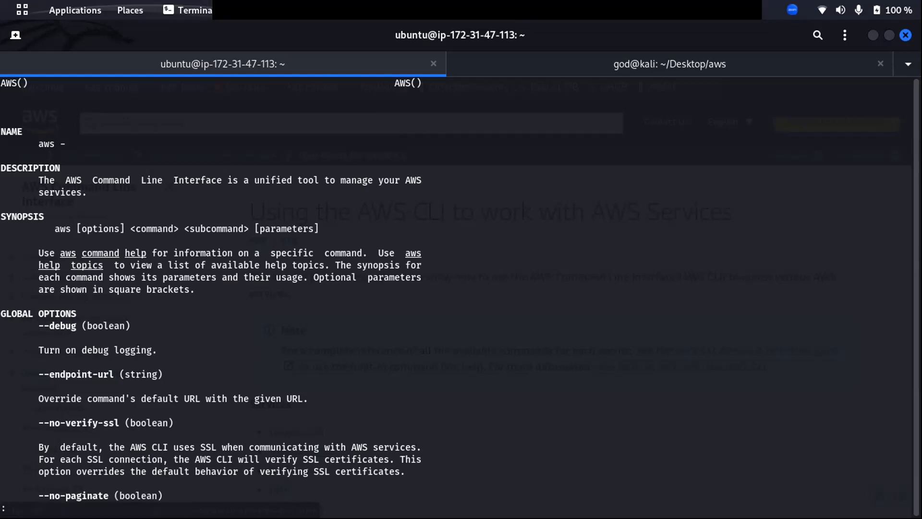
Step: Look through the general help's list of available services for the S3-related commands
scroll(461, 297, "down", 4)
scroll(66, 335, "down", 12)
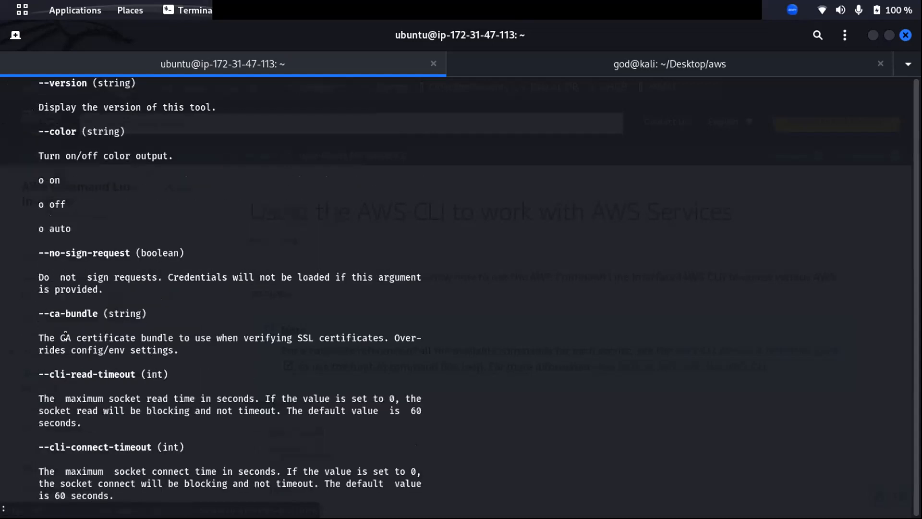
scroll(65, 320, "down", 5)
scroll(65, 321, "down", 20)
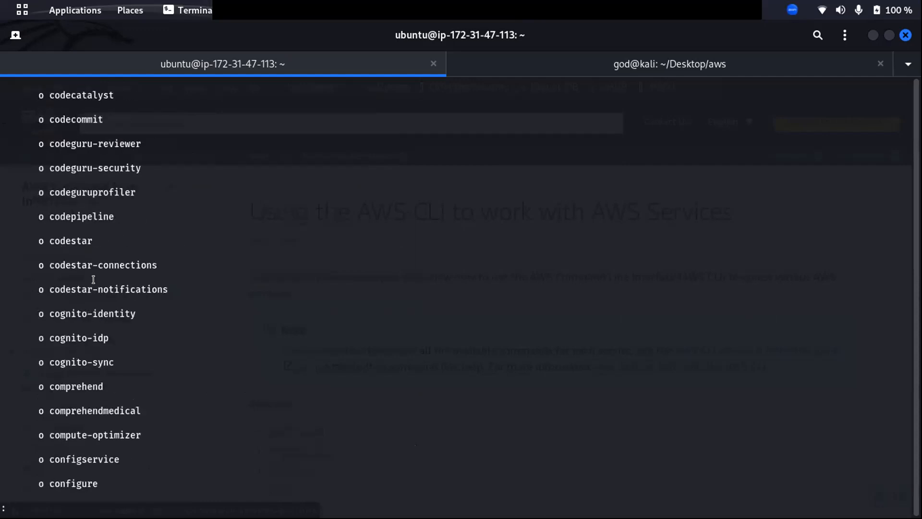
scroll(91, 276, "down", 20)
scroll(91, 328, "down", 20)
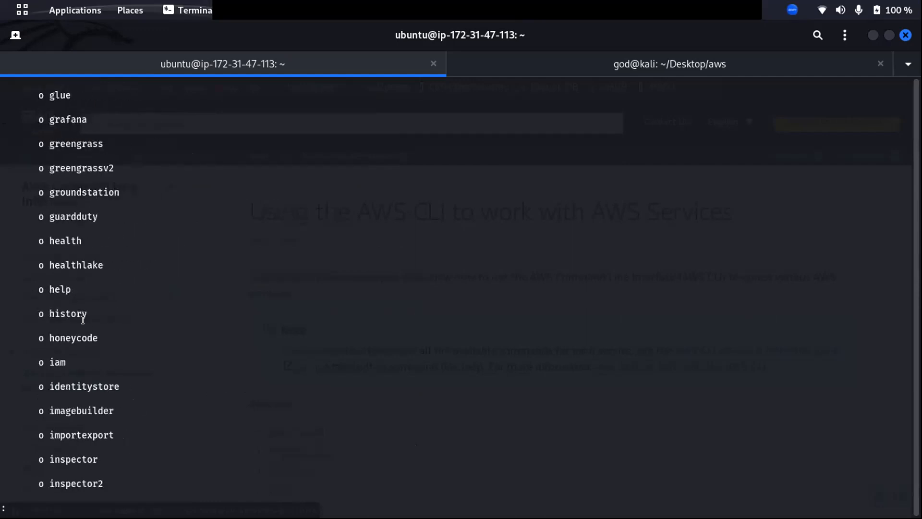
scroll(59, 416, "down", 18)
scroll(58, 416, "down", 20)
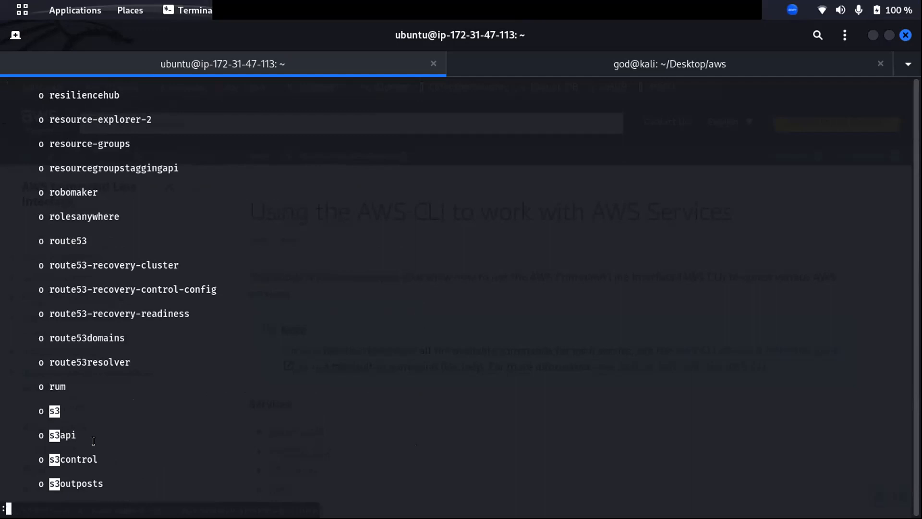
Step: Look through the service list around the s3api entry and quit the general help
scroll(68, 428, "down", 10)
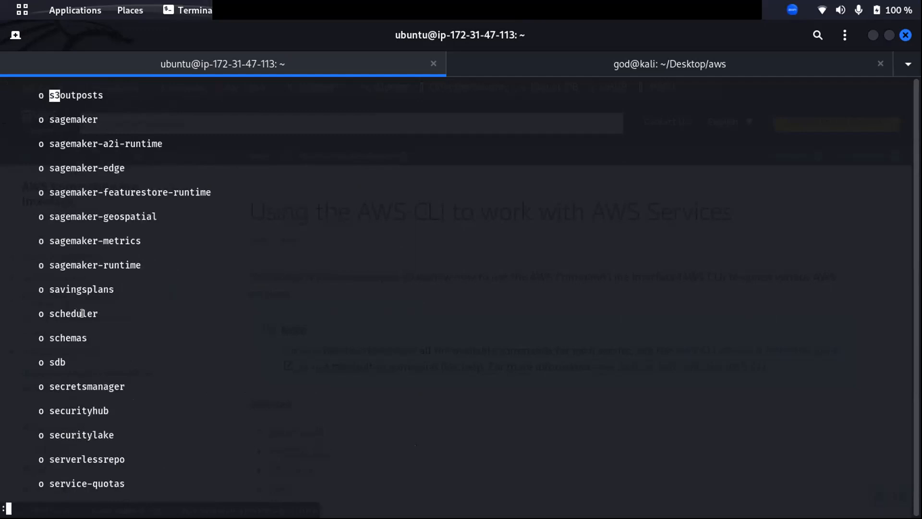
scroll(82, 314, "up", 15)
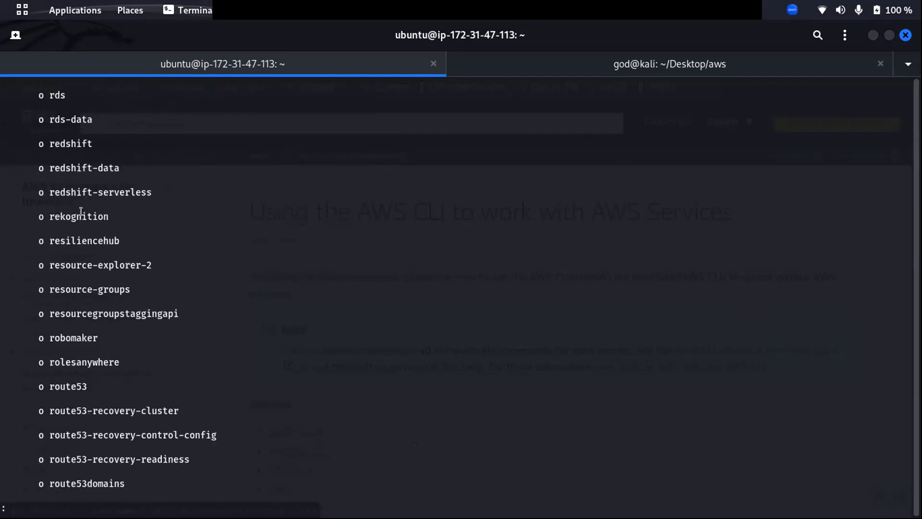
scroll(76, 183, "down", 12)
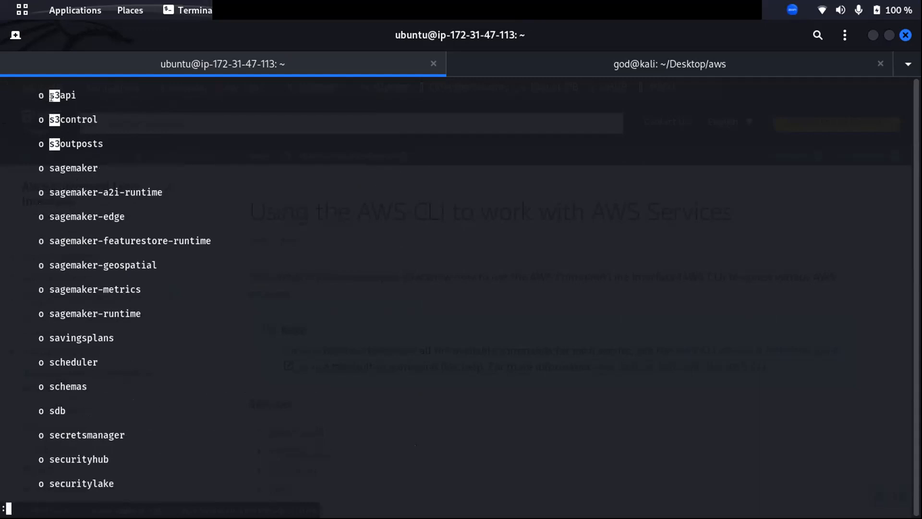
left_click_drag(61, 95, 76, 96)
key("q")
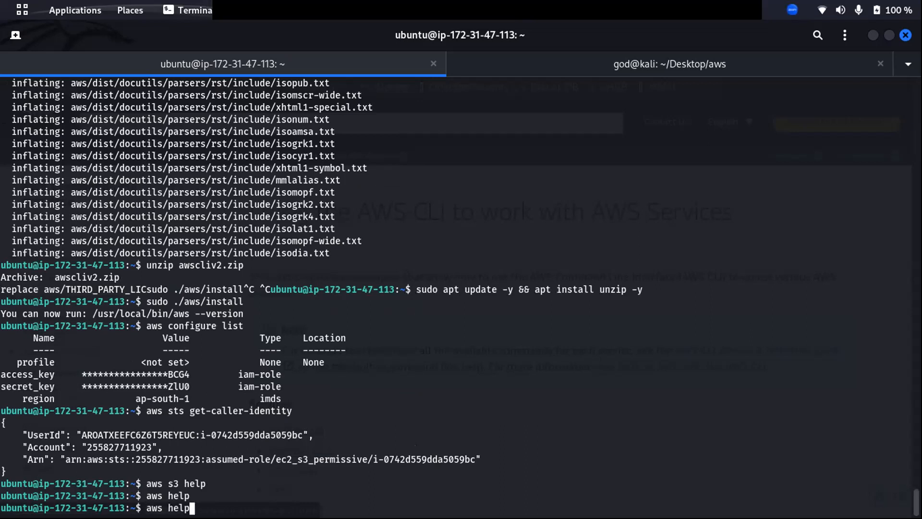
Step: Remove the help argument from the recalled aws help command at the prompt
key("BackSpace")
key("BackSpace")
key("BackSpace")
key("BackSpace")
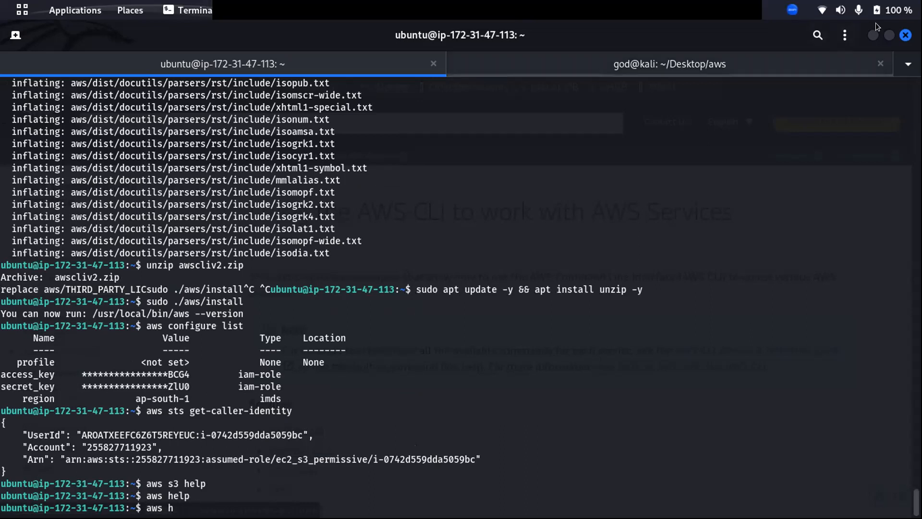
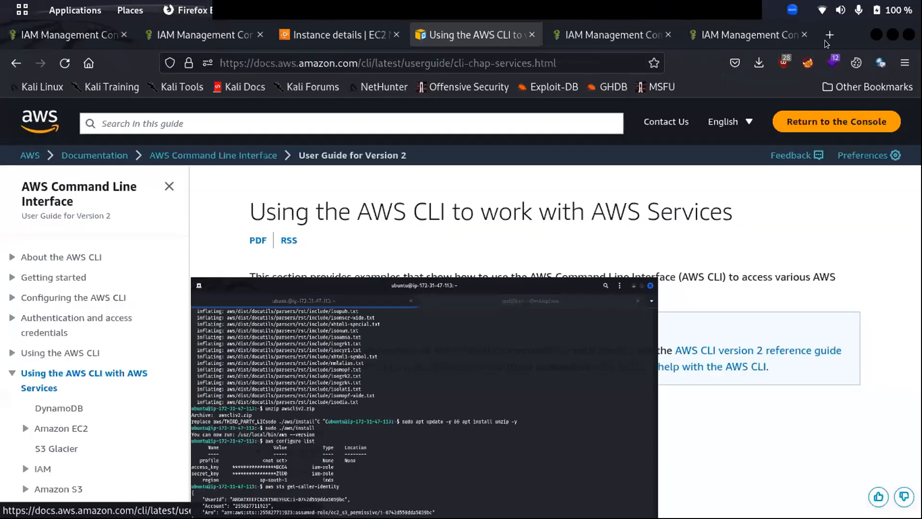
Step: Switch to Firefox, search the web for "how to cfreate s3 buckert in cli" and open the AWS CLI create-bucket reference
double_click(824, 40)
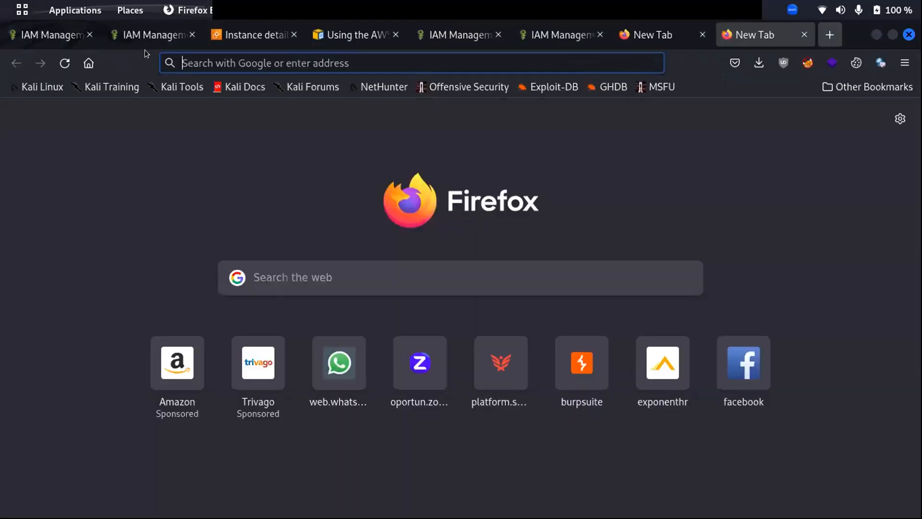
key("ctrl+w")
type("how to")
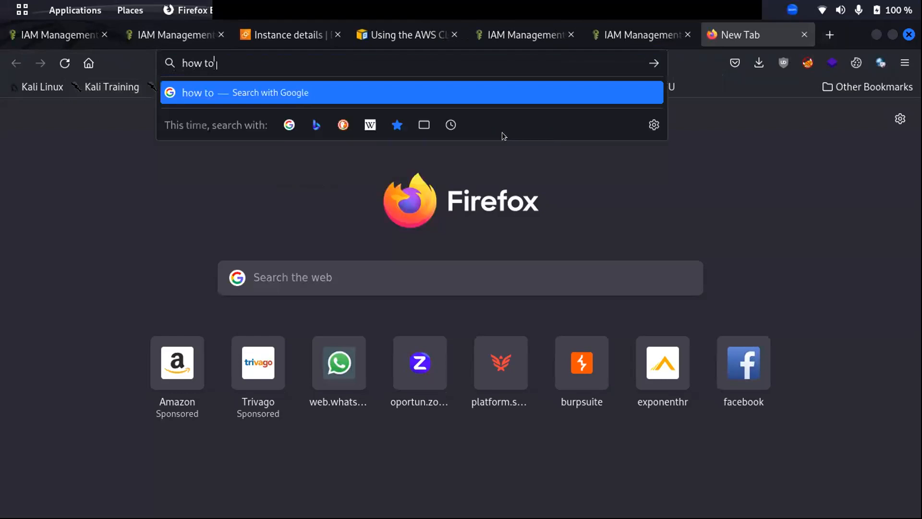
type(" cfreate s3 b")
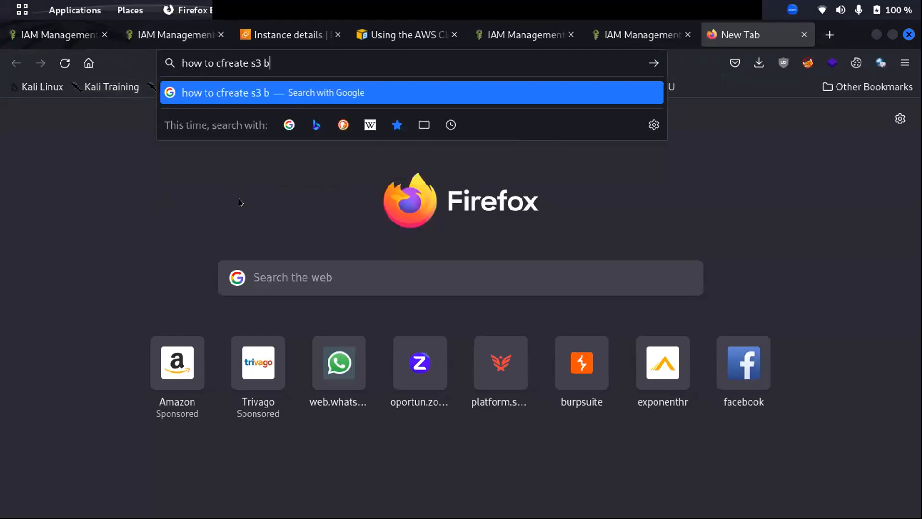
type("uckert in cli")
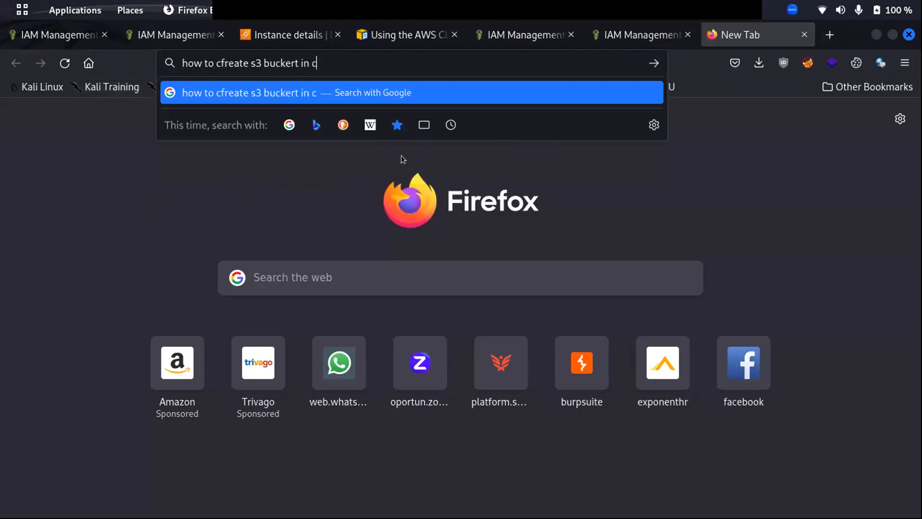
key("Return")
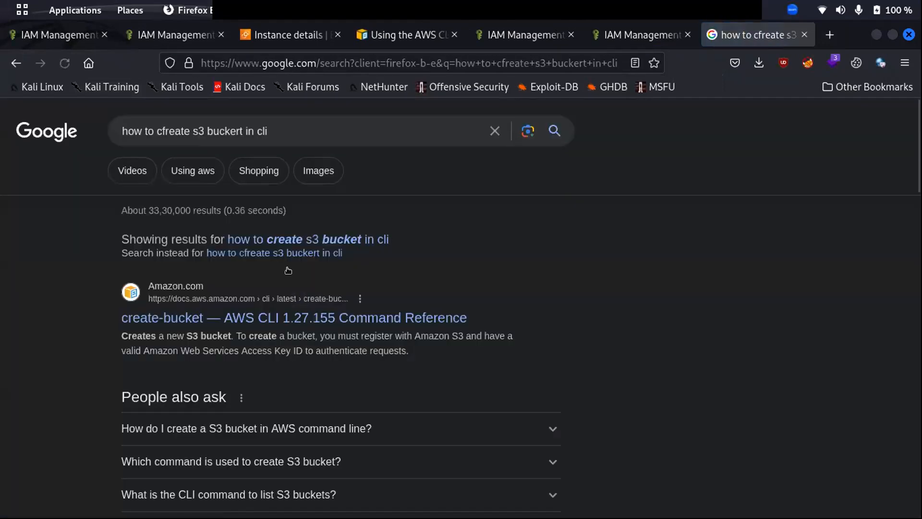
key("Return")
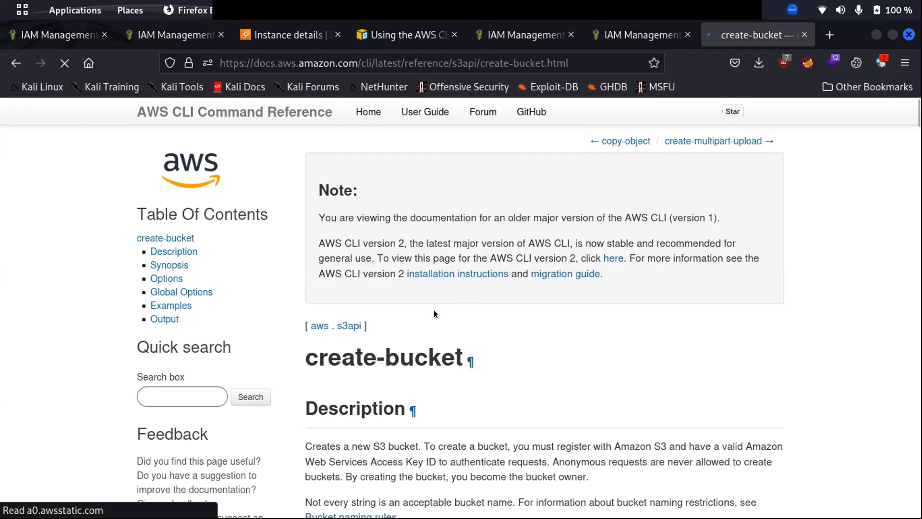
Step: Switch back to the terminal and try to run aws s3api create-bucket without arguments
key("super")
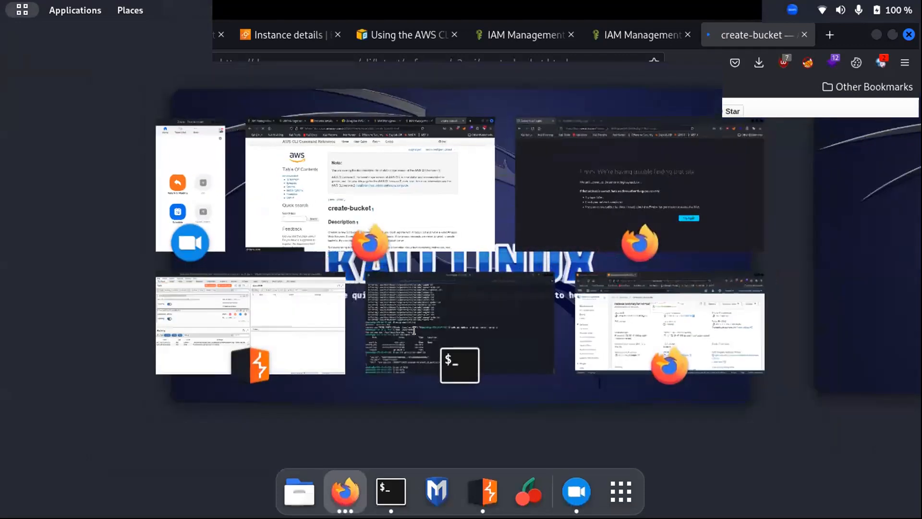
left_click(414, 331)
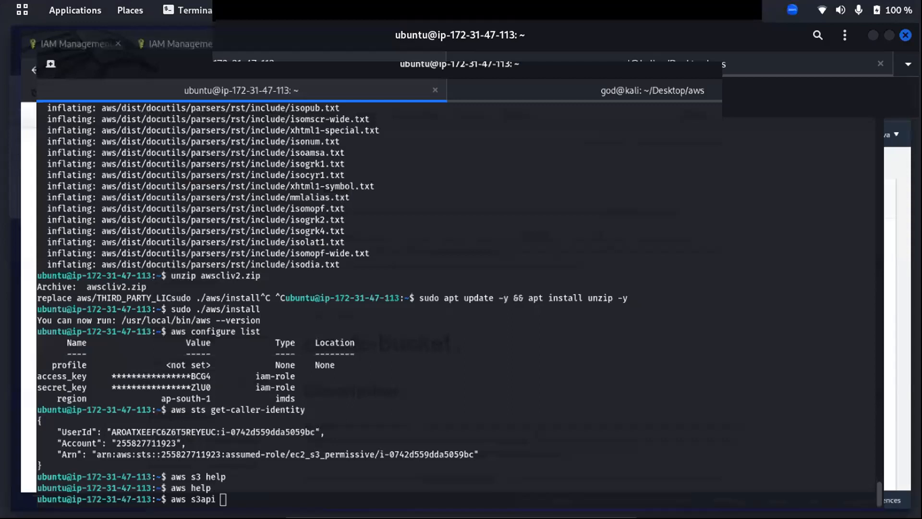
type("create-bucket")
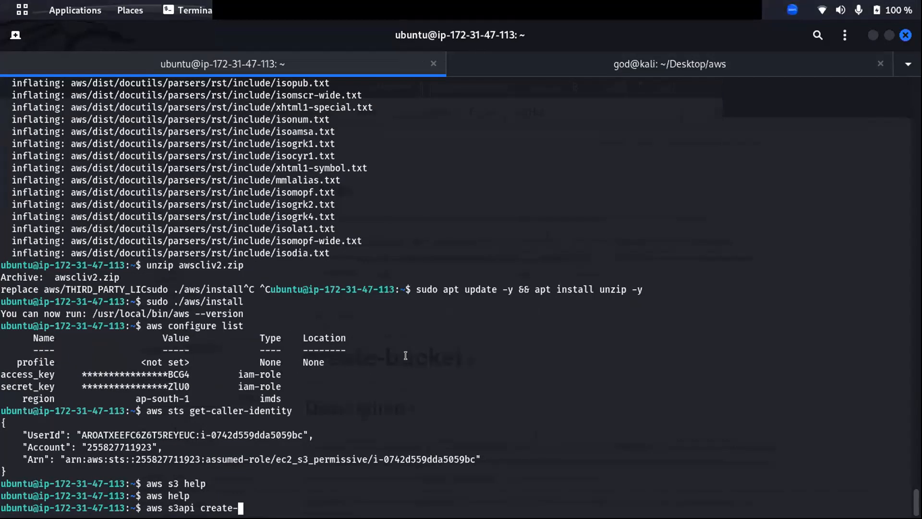
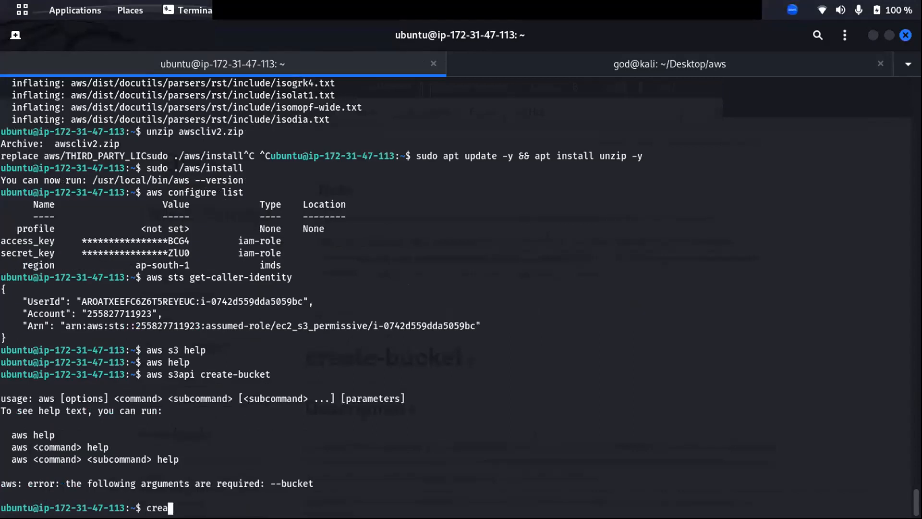
Step: Open the help page for the aws s3api create-bucket command
type("te")
key("Up")
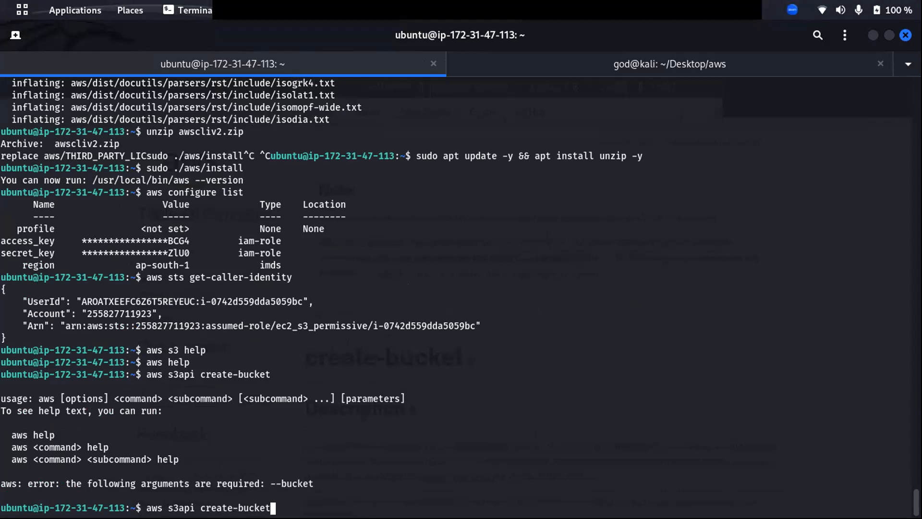
type("help")
key("Return")
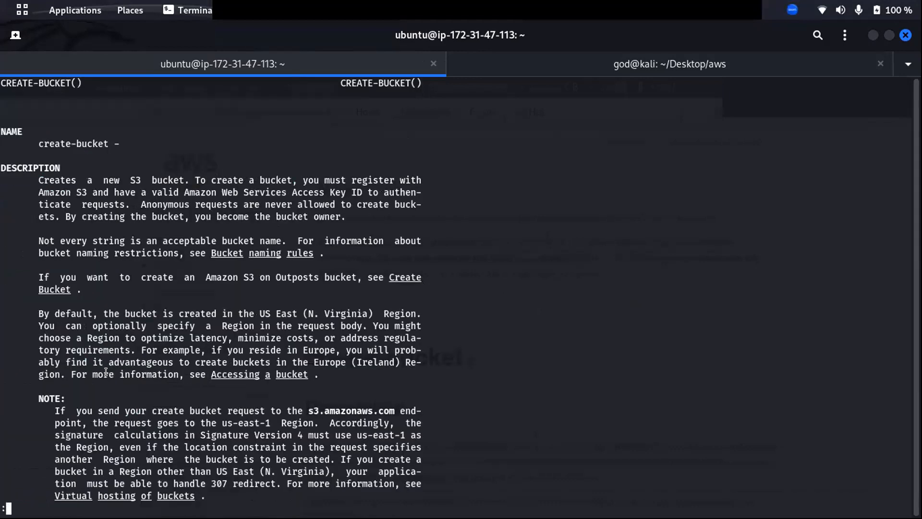
Step: Read through the create-bucket help from its description, ACL, region and permission notes to the options in the synopsis
key("Down")
key("Down")
key("Down")
key("Down")
key("Down")
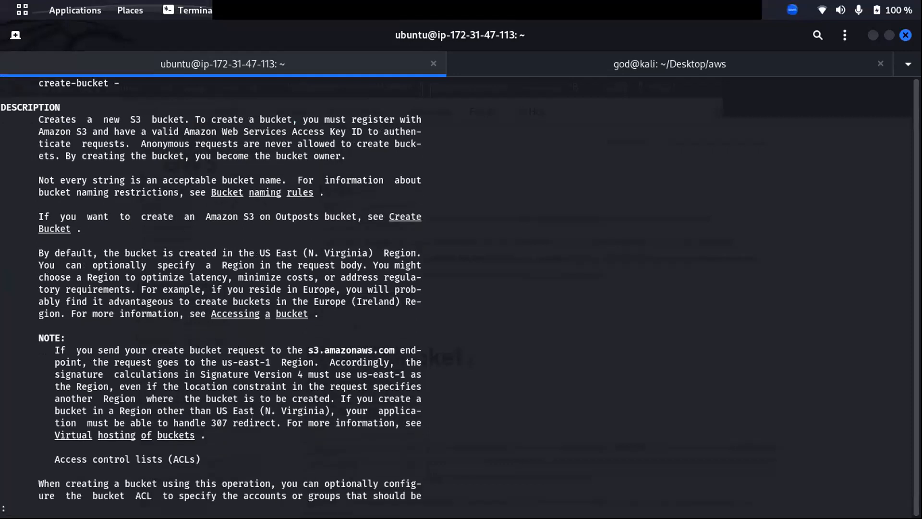
key("Down")
key("Down")
key("Down")
key("Down")
key("Down")
key("Down")
key("Down")
key("Down")
key("Down")
key("Down")
key("Down")
key("Down")
key("Down")
key("Down")
key("Down")
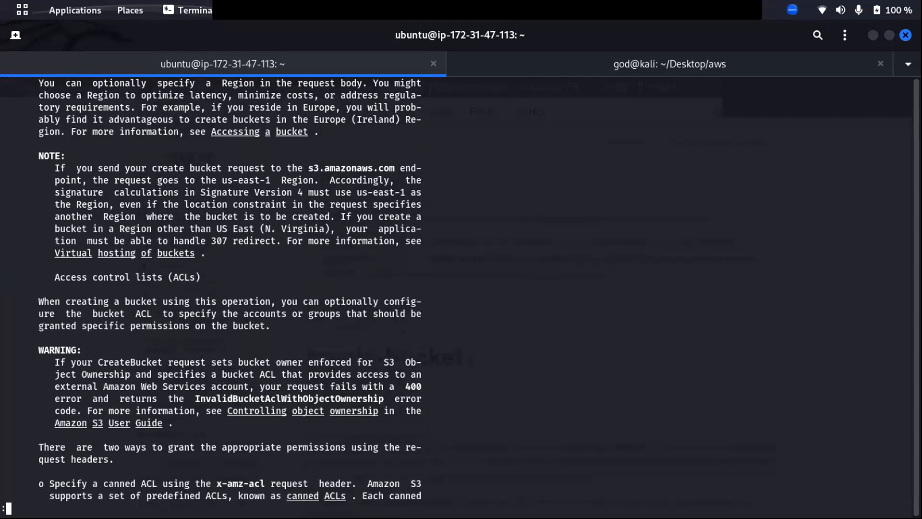
key("Down")
key("Down")
key("Down")
key("Down")
key("Down")
key("Down")
key("Down")
key("Down")
key("Down")
key("Down")
key("Down")
key("Down")
key("Down")
key("Down")
key("Down")
key("Down")
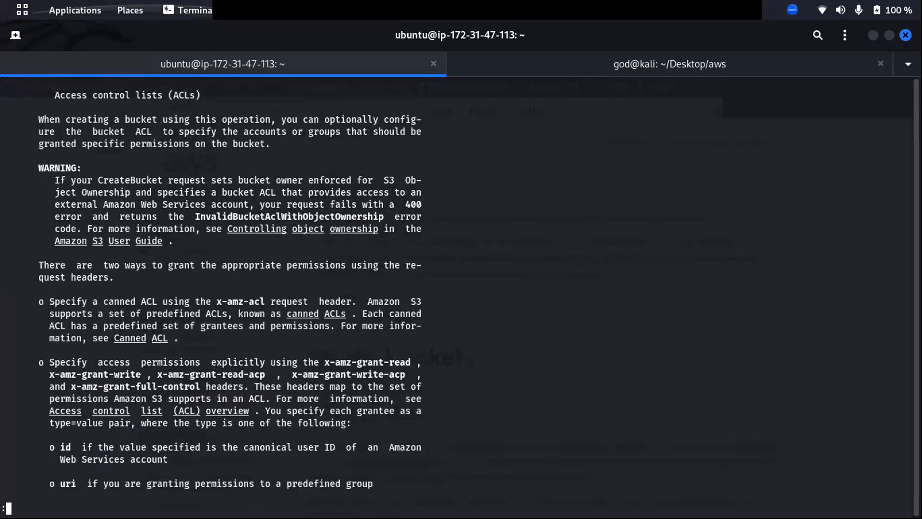
key("Down")
key("Down")
key("Down")
key("Down")
key("Down")
key("Down")
key("Down")
key("Down")
key("Down")
key("Down")
key("Down")
key("Down")
key("Down")
key("Down")
key("Down")
key("Down")
key("Down")
key("Down")
key("Down")
key("Down")
key("Down")
key("Down")
key("Down")
key("Down")
key("Down")
key("Down")
key("Down")
key("Down")
key("Down")
key("Down")
key("Down")
key("Down")
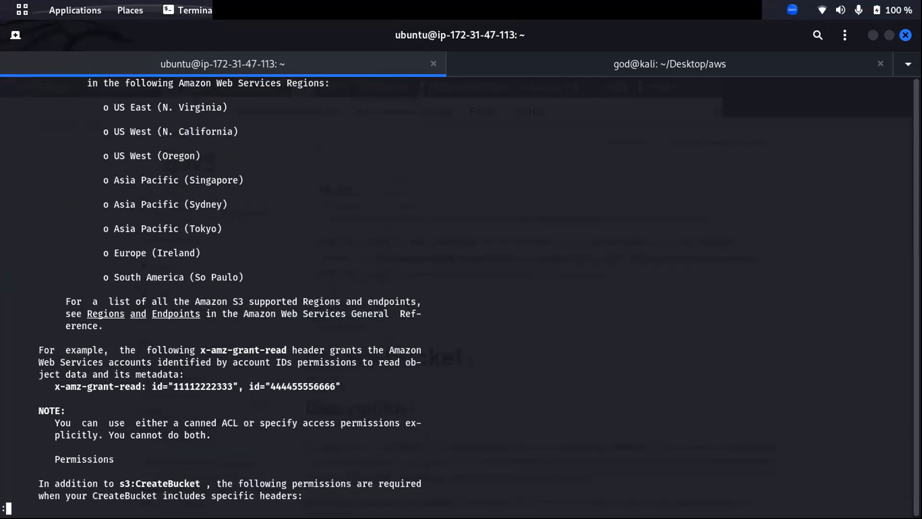
key("Down")
key("Down")
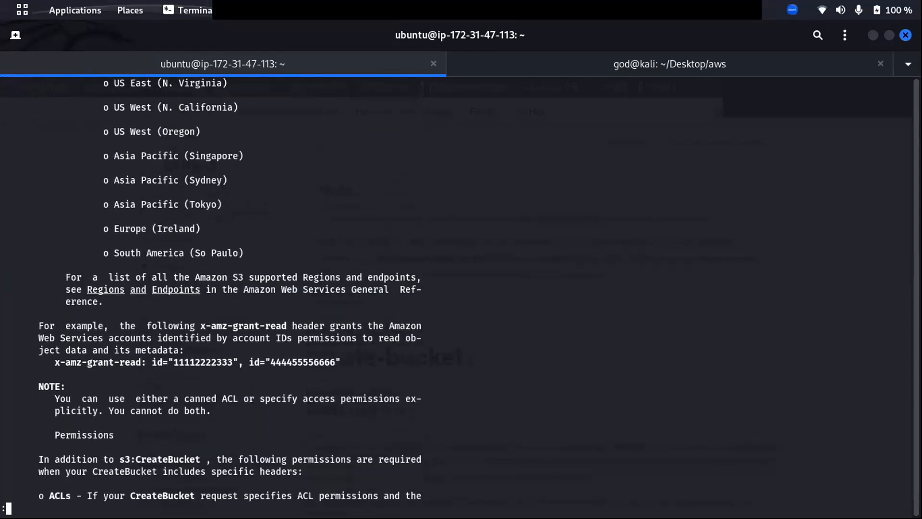
key("Down")
key("Down")
key("Down")
key("Down")
key("Down")
key("Down")
key("Down")
key("Down")
key("Down")
key("Down")
key("Down")
key("Down")
key("Down")
key("Down")
key("Down")
key("Down")
key("Down")
key("Down")
key("Down")
key("Down")
key("Down")
key("Down")
key("Down")
key("Down")
key("Down")
key("Down")
key("Down")
key("Down")
key("Down")
key("Down")
key("Down")
key("Down")
key("Down")
key("Down")
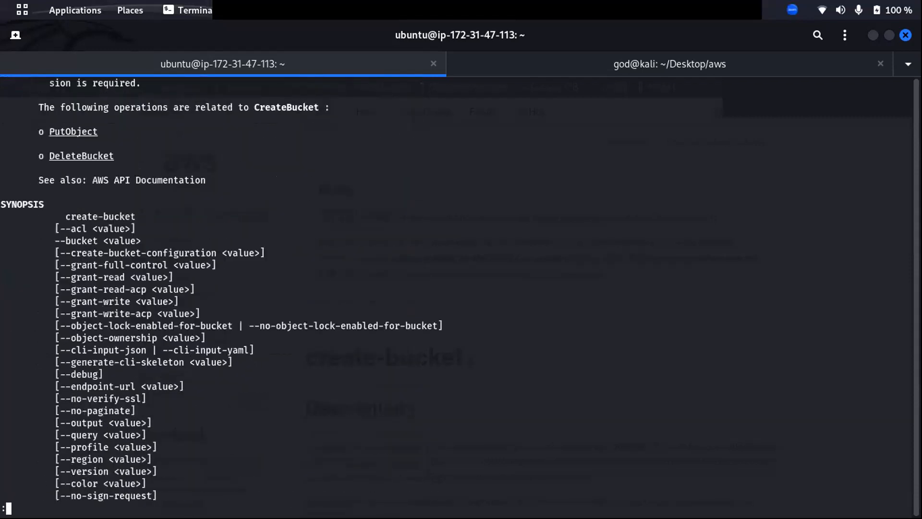
Step: Read the create-bucket option descriptions from the synopsis down to --create-bucket-configuration and the grant options
key("Down")
key("Down")
key("Down")
key("Down")
key("Down")
key("Down")
key("Down")
key("Down")
key("Down")
key("Down")
key("Down")
key("Down")
key("Down")
key("Down")
key("Down")
key("Down")
key("Down")
key("Down")
key("Down")
key("Down")
key("Down")
key("Down")
key("Down")
key("Down")
key("Down")
key("Down")
key("Down")
key("Down")
key("Down")
key("Down")
key("Down")
key("Down")
key("Down")
key("Down")
key("Down")
key("Down")
key("Down")
key("Down")
key("Down")
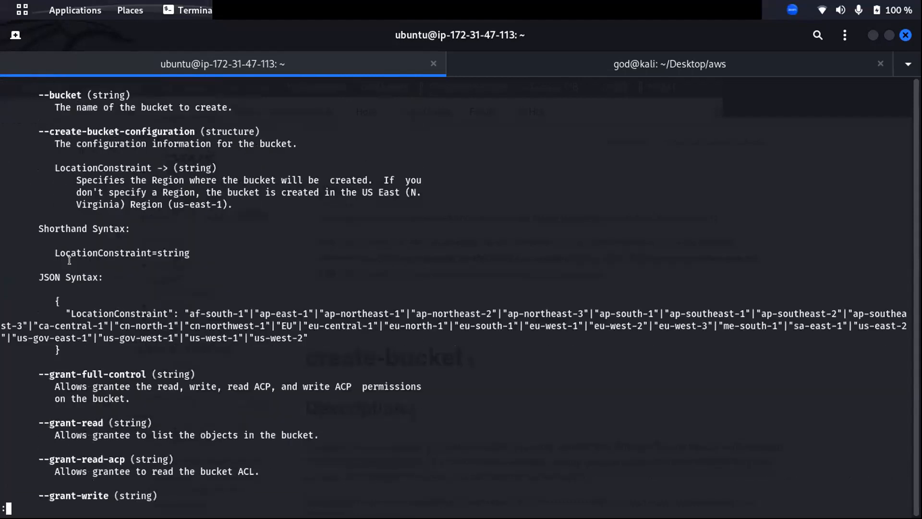
Step: Review the create-bucket help from its opening description through to the bucket creation examples at its end
scroll(69, 260, "up", 7)
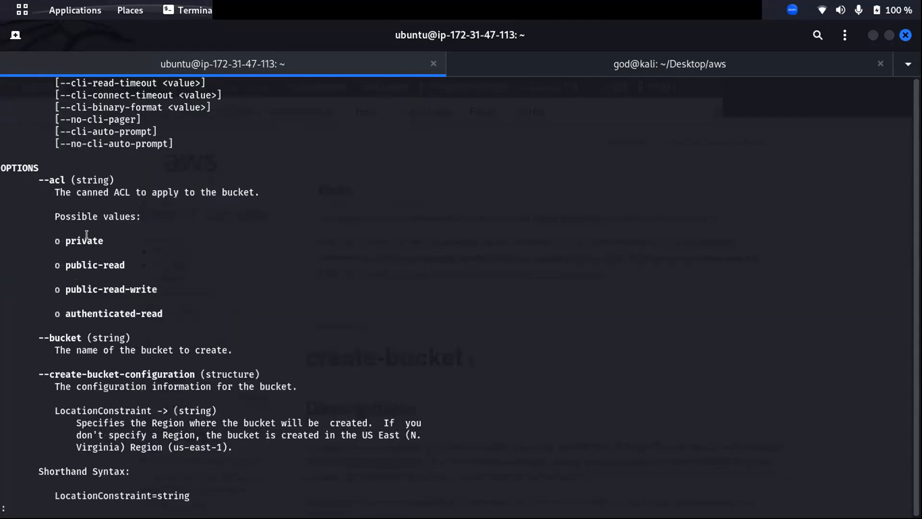
scroll(89, 231, "up", 11)
scroll(104, 223, "down", 20)
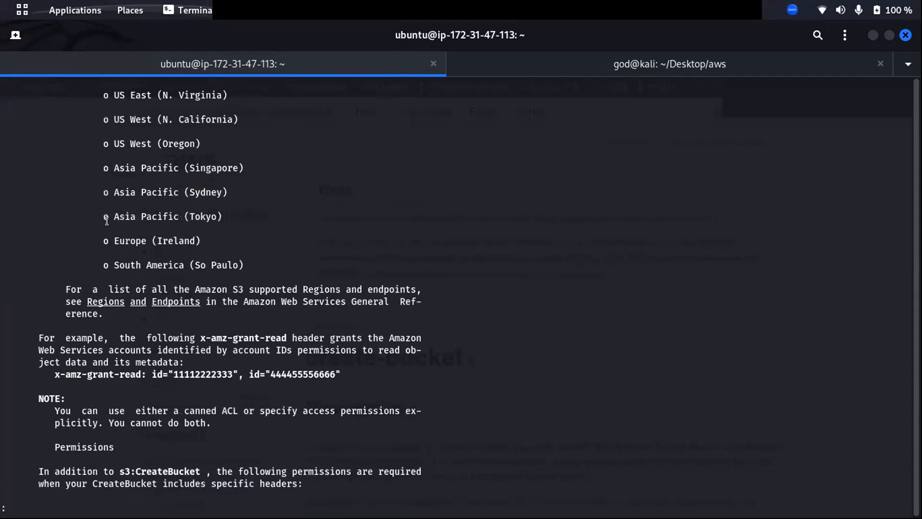
scroll(107, 221, "up", 9)
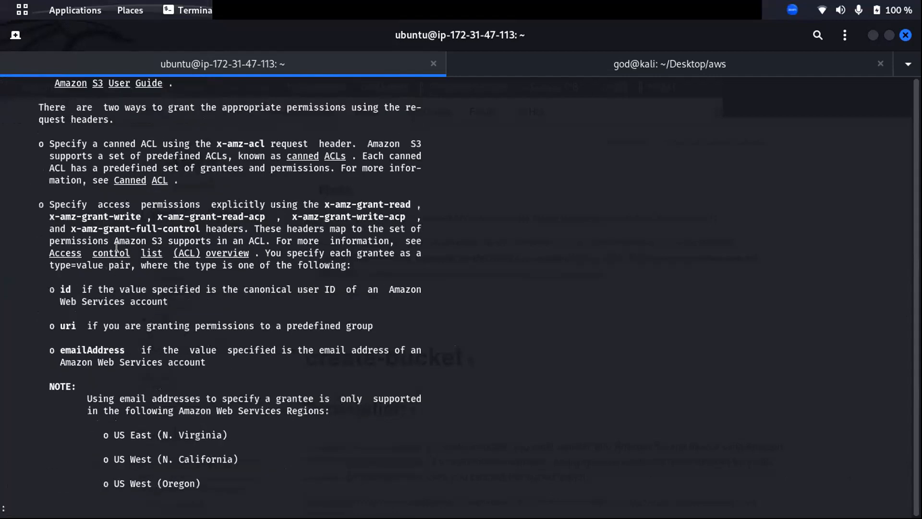
scroll(136, 349, "up", 20)
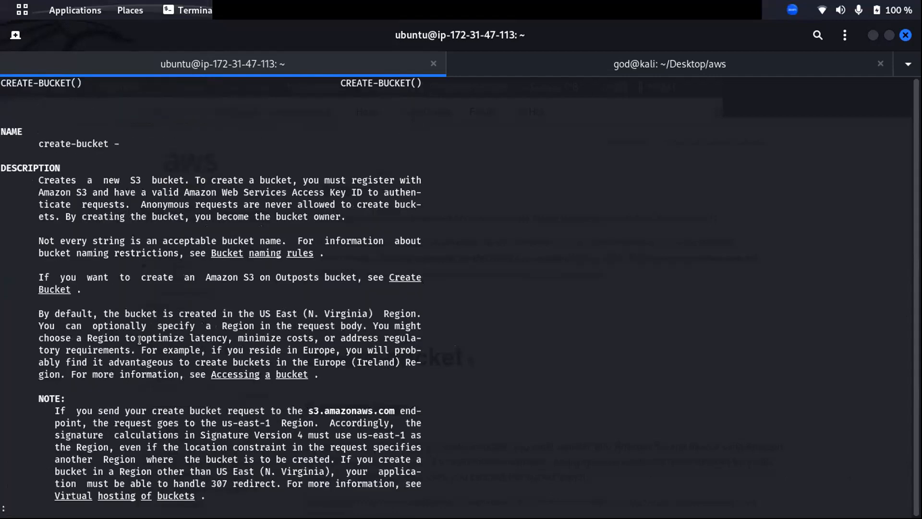
scroll(128, 323, "down", 12)
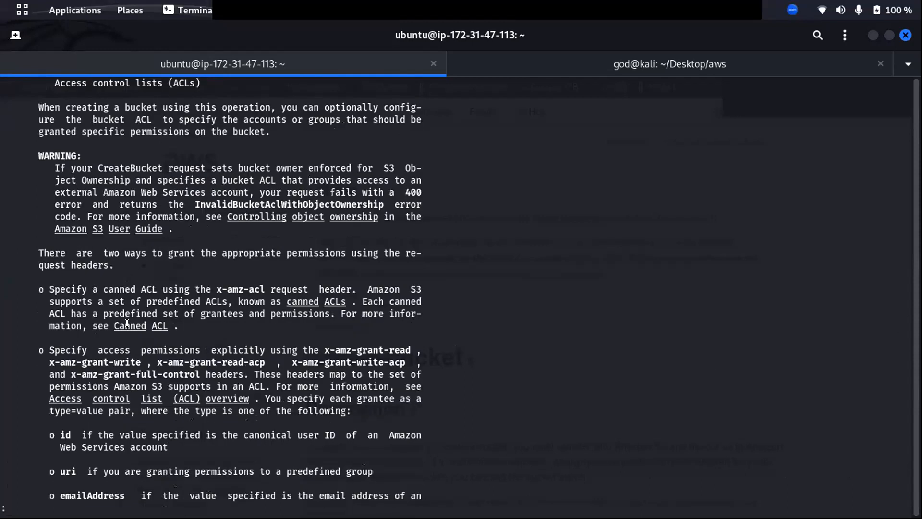
scroll(127, 323, "down", 20)
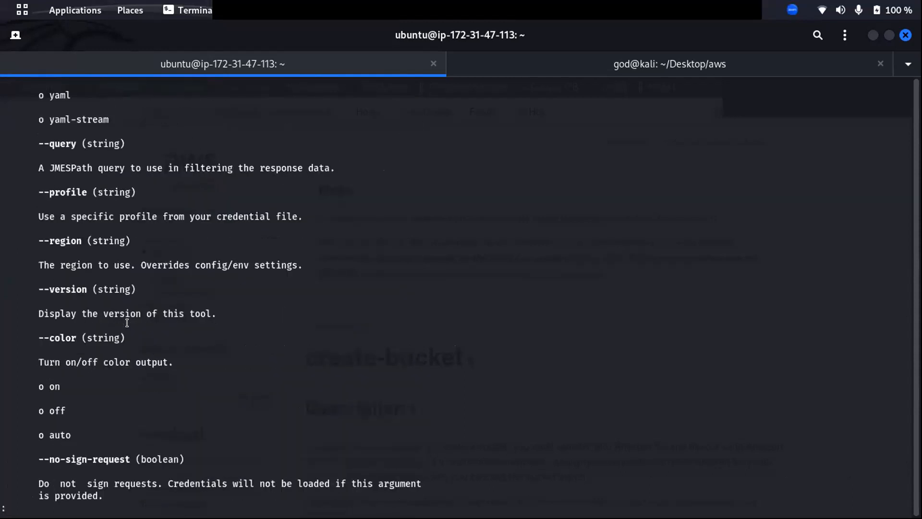
scroll(127, 323, "down", 15)
scroll(128, 323, "down", 9)
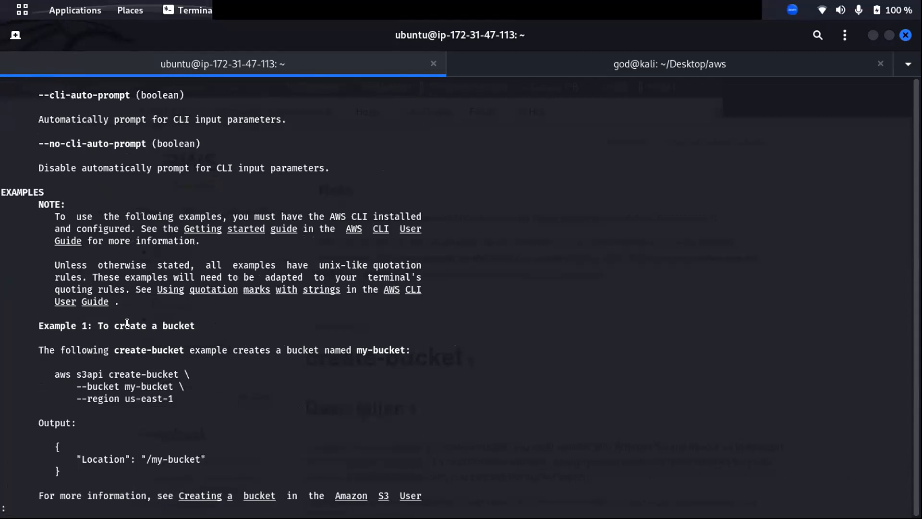
scroll(128, 323, "down", 4)
scroll(124, 335, "down", 12)
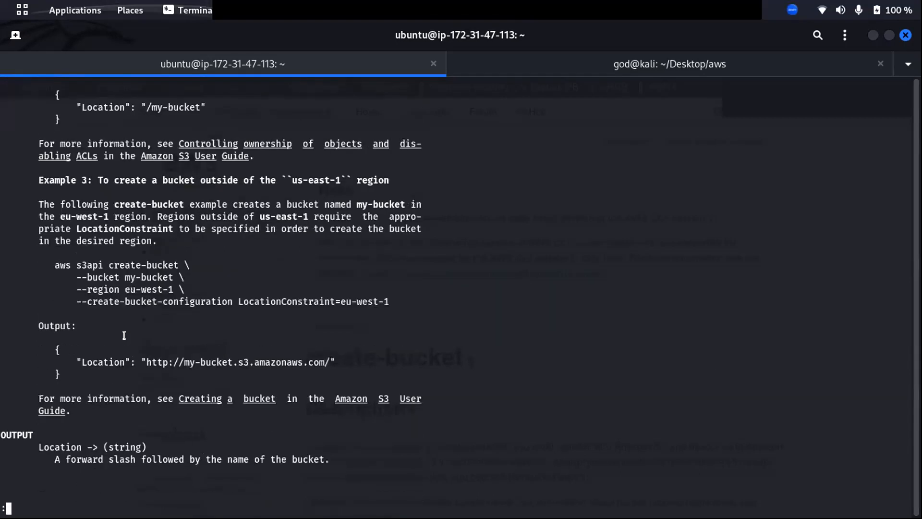
Step: Look back from the examples through the object ownership options, synopsis and permission notes, and quit the help page
scroll(124, 332, "up", 16)
scroll(135, 259, "up", 15)
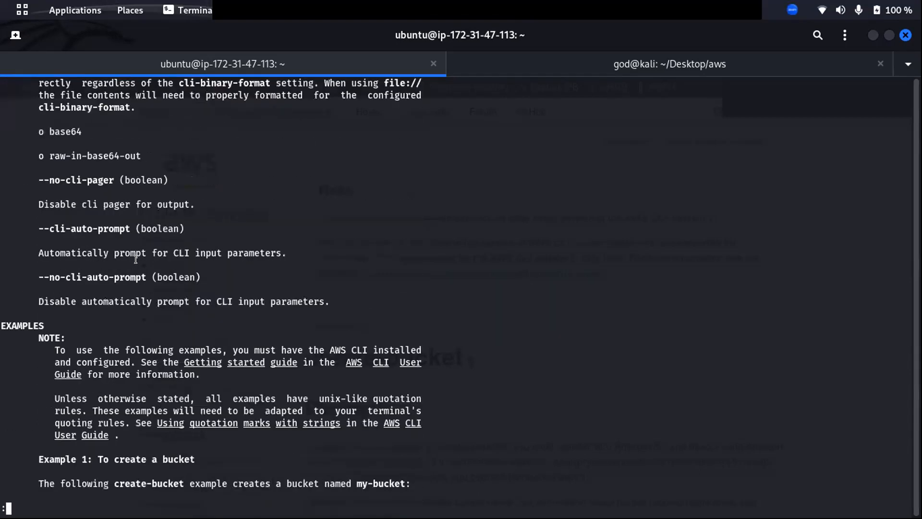
scroll(136, 259, "up", 4)
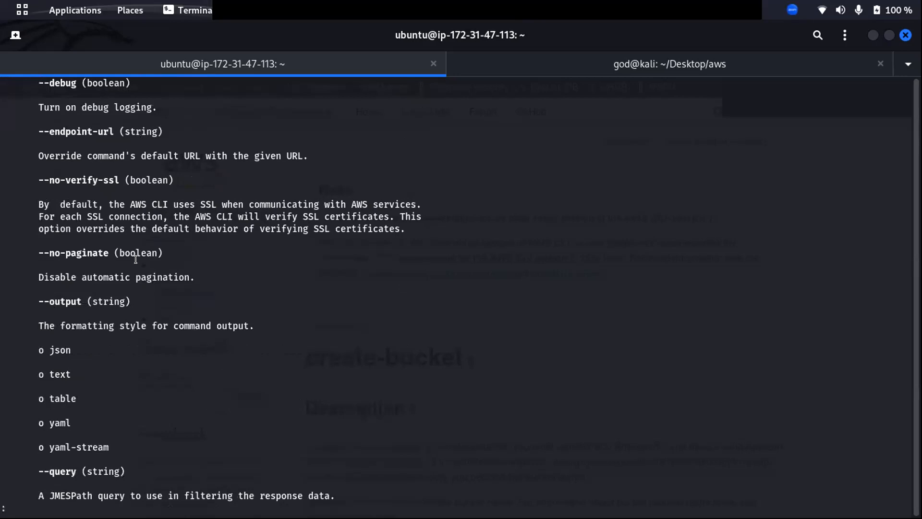
scroll(115, 300, "up", 10)
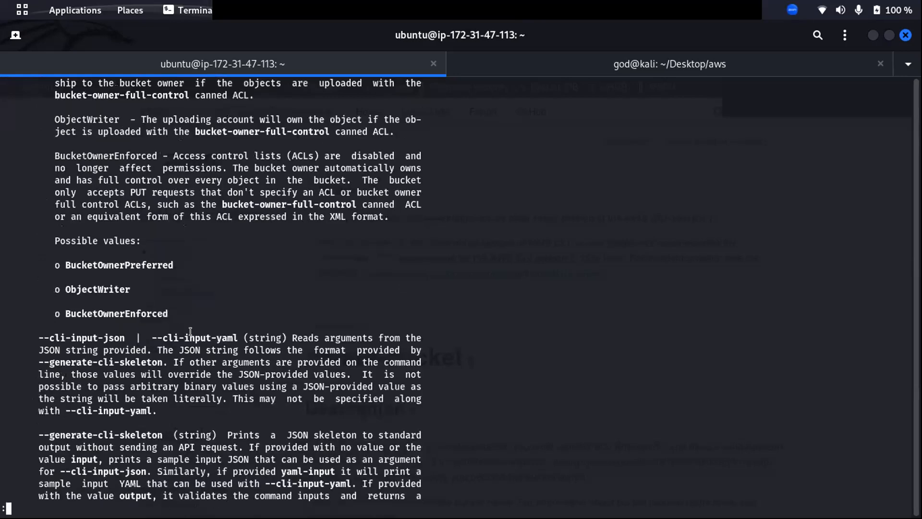
scroll(353, 335, "up", 6)
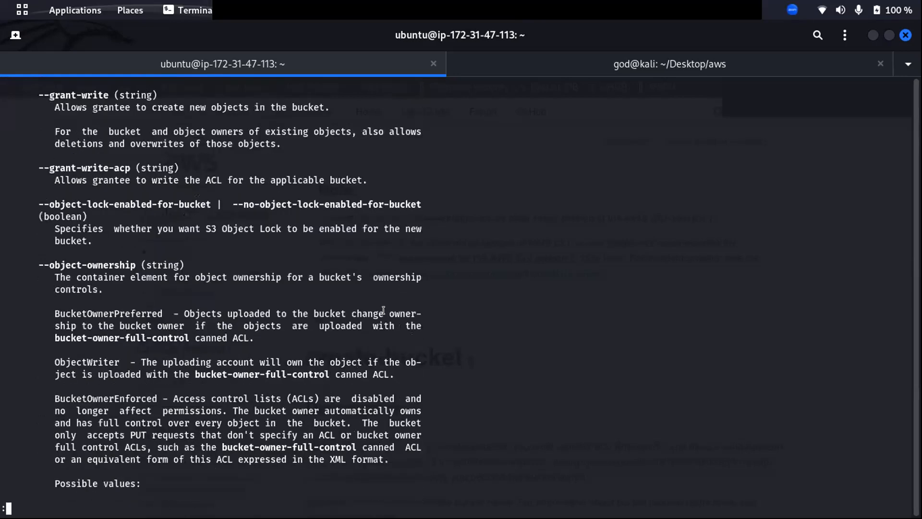
scroll(313, 307, "up", 10)
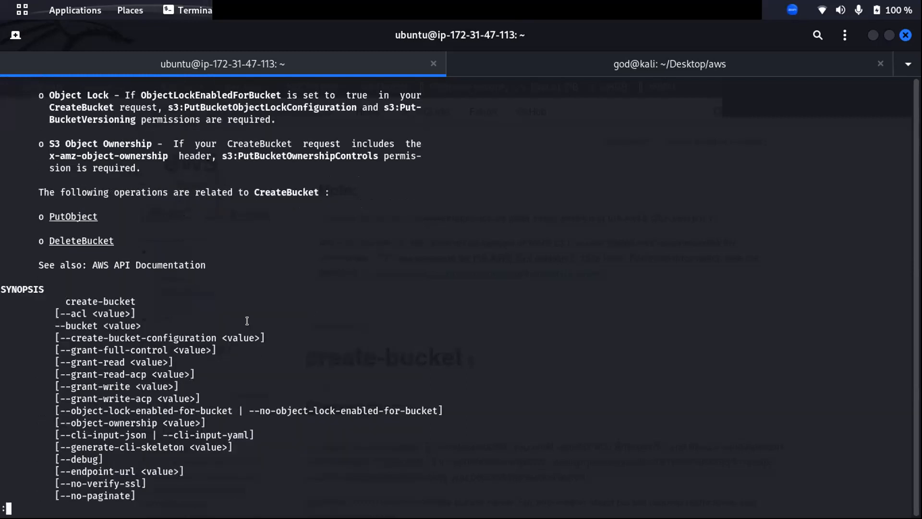
scroll(247, 321, "up", 8)
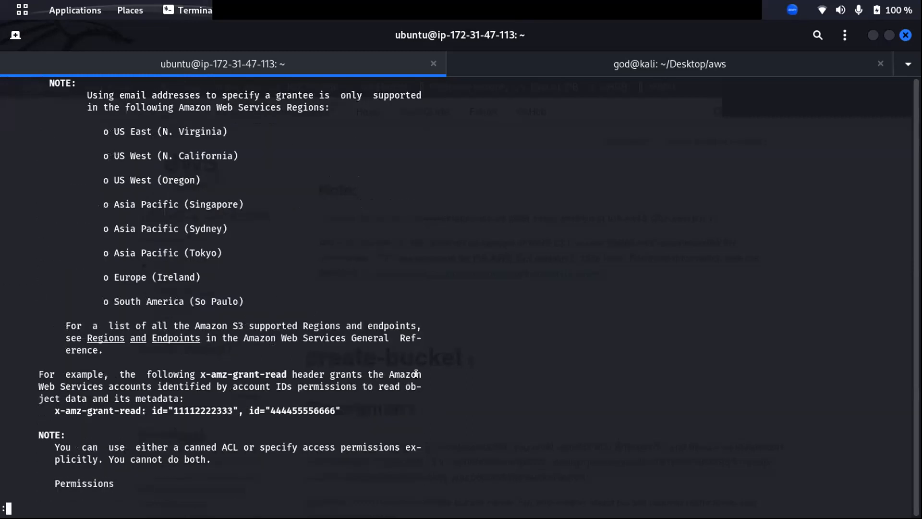
scroll(416, 374, "up", 5)
scroll(416, 373, "down", 8)
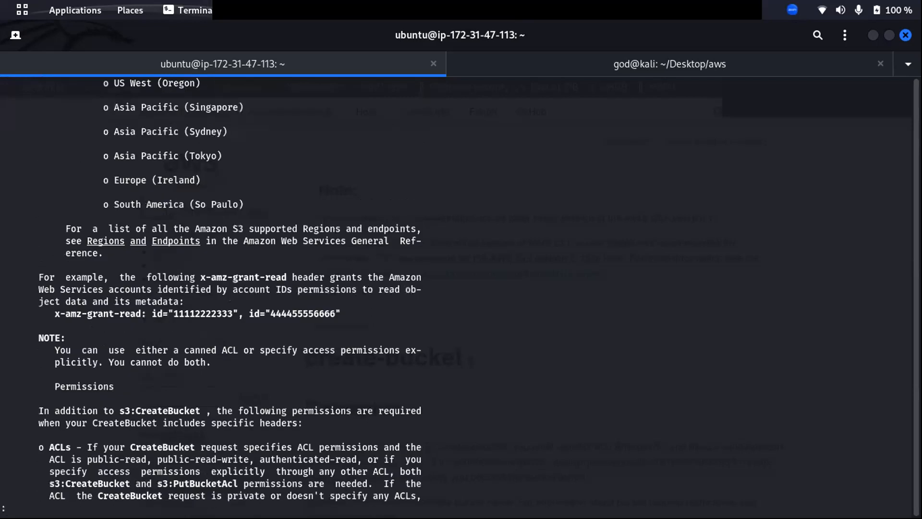
key("q")
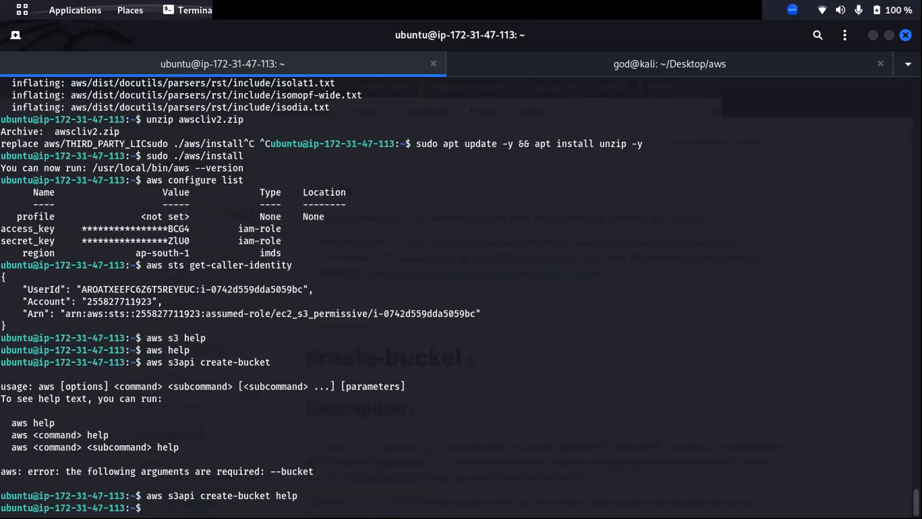
Step: Try to create an S3 bucket with aws s3api create-bucket --bucket new-bucket
key("Up")
key("BackSpace")
key("BackSpace")
key("BackSpace")
key("BackSpace")
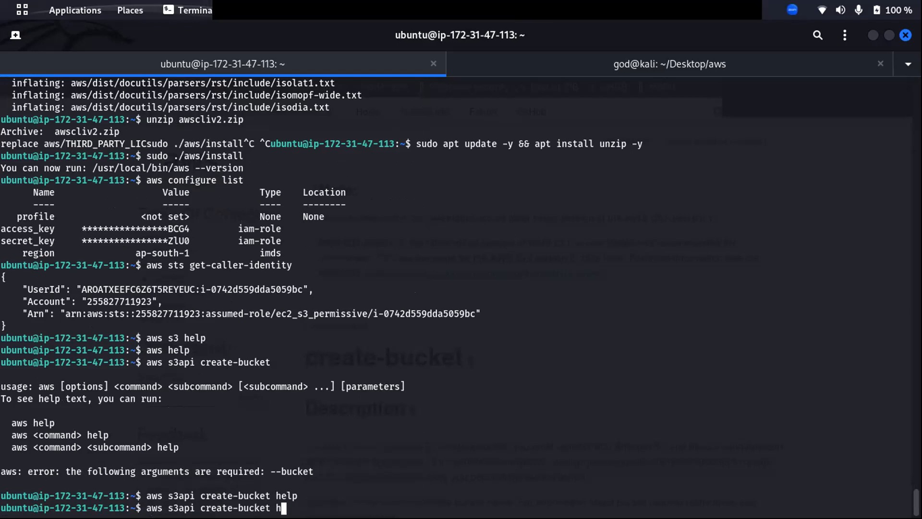
type("--bucket new")
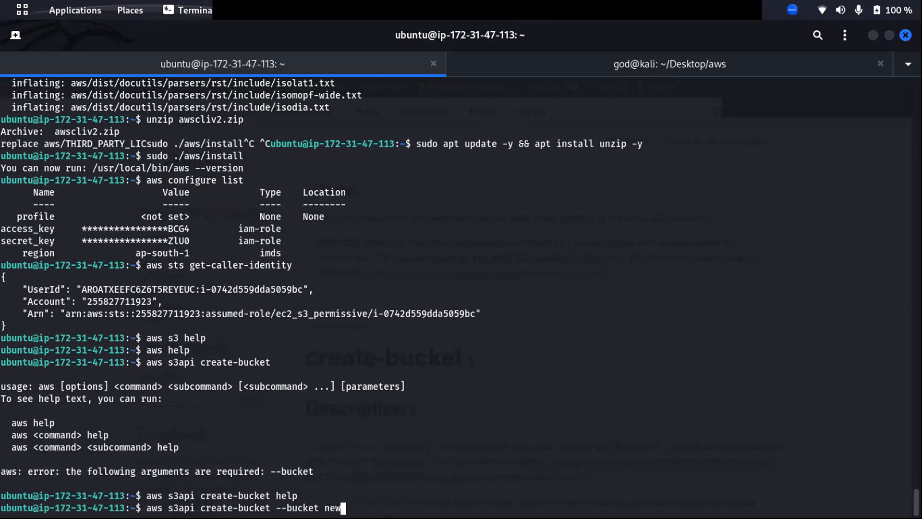
type("-bucket")
key("Return")
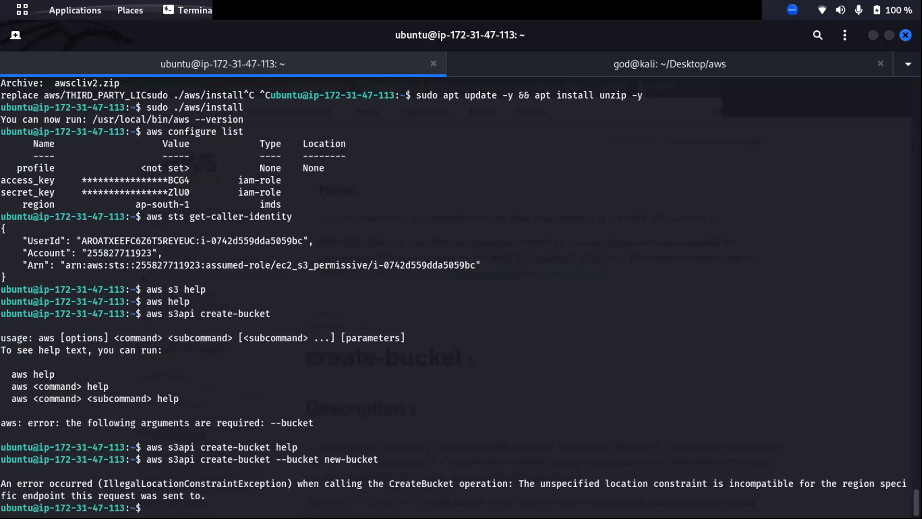
Step: Try to create new-bucket again, adding --region ap-south-1 to the create-bucket command
key("Up")
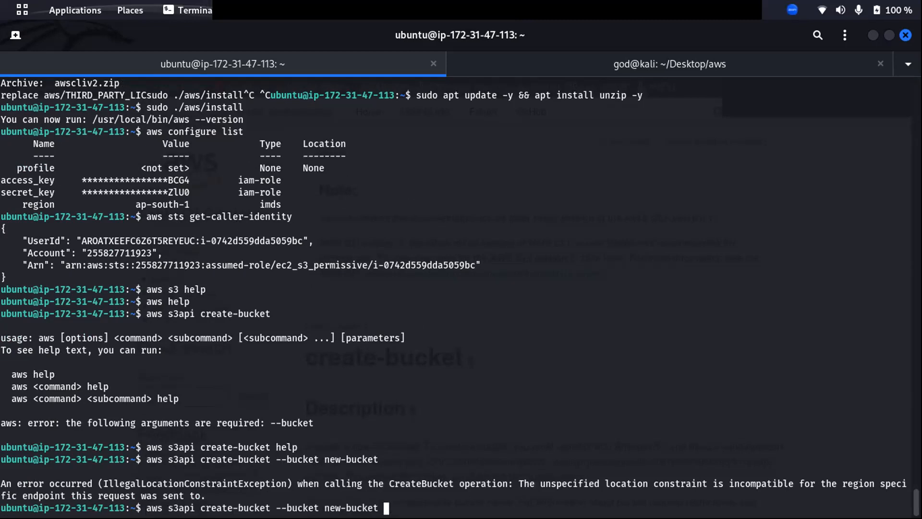
type("--region ap-sou")
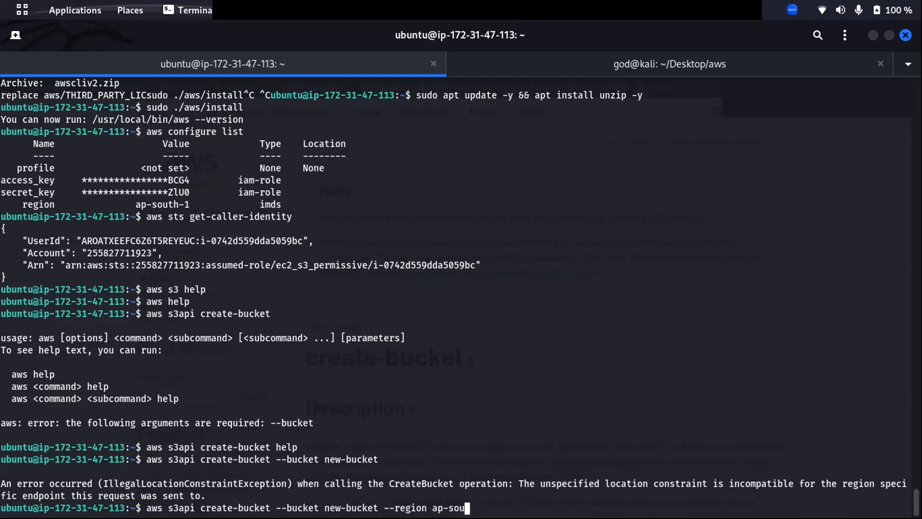
type("th-1")
key("Return")
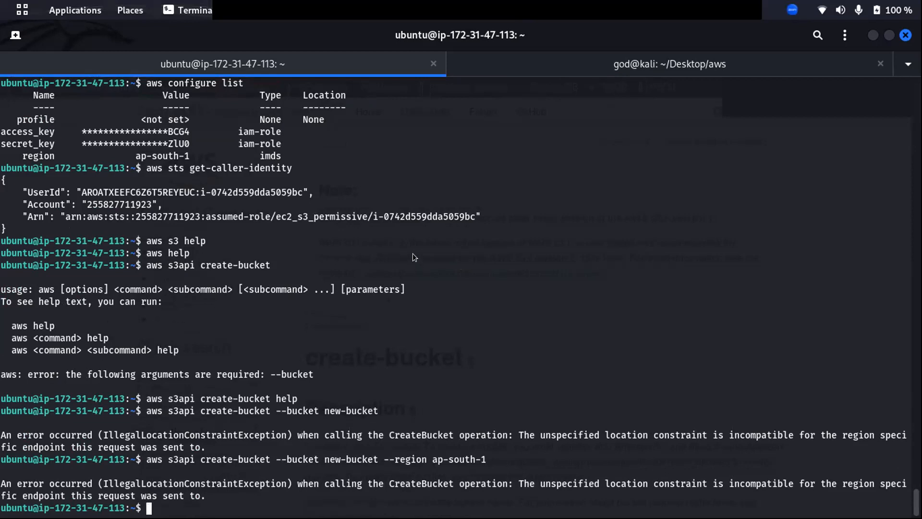
Step: Switch to Firefox and read the create-bucket reference's description, region note and required permissions down to S3 Block Public Access
key("super")
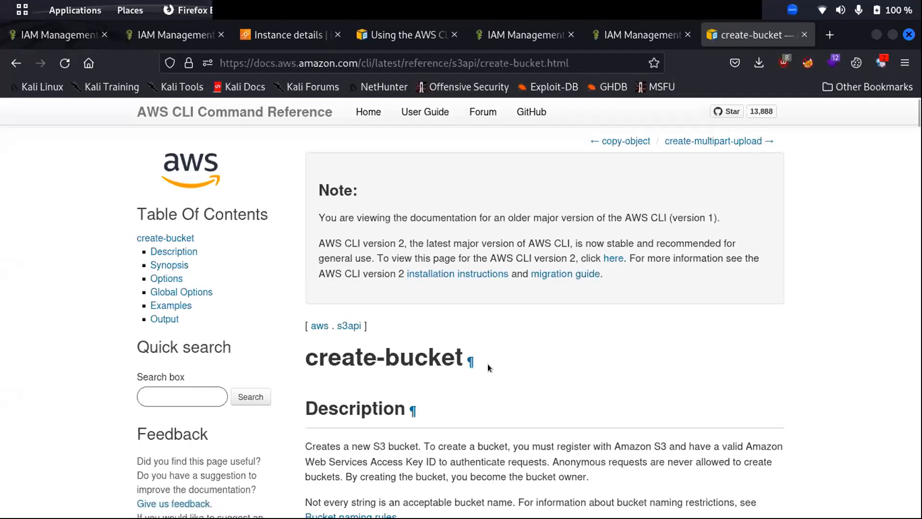
scroll(486, 373, "down", 1)
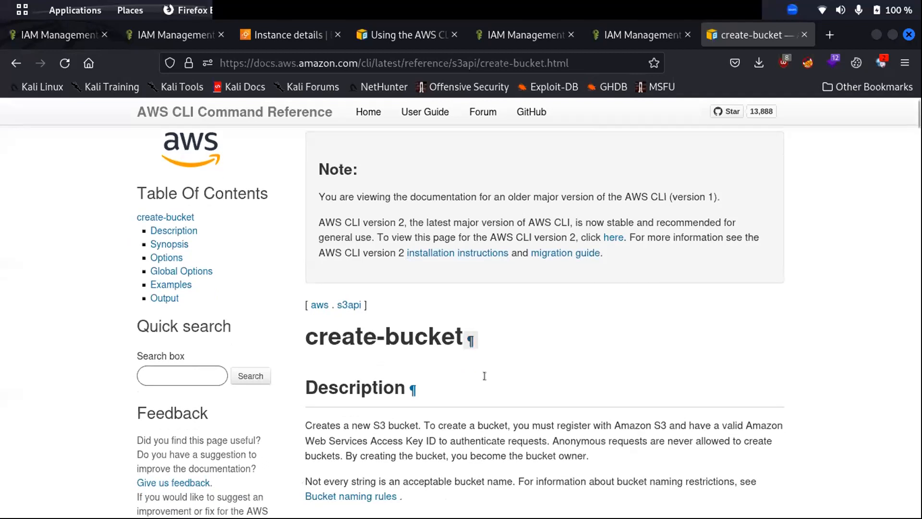
scroll(488, 383, "down", 5)
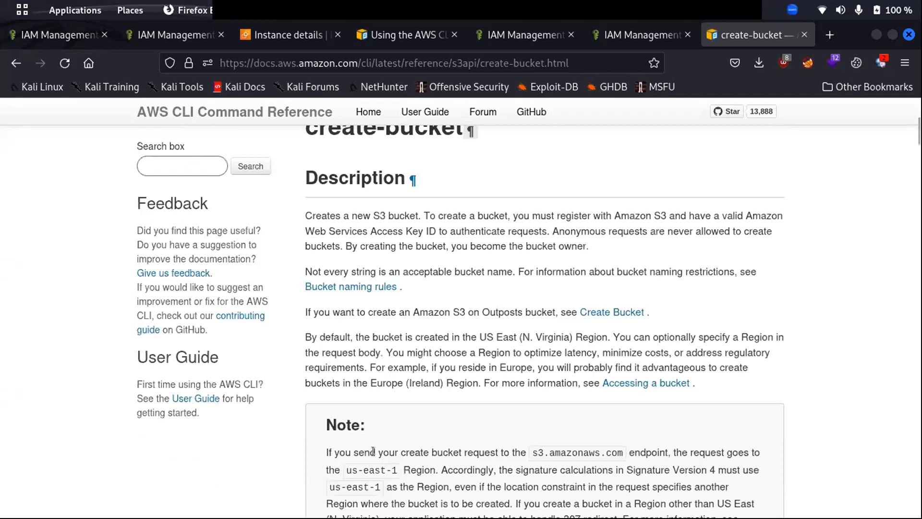
scroll(377, 450, "down", 1)
scroll(381, 437, "down", 5)
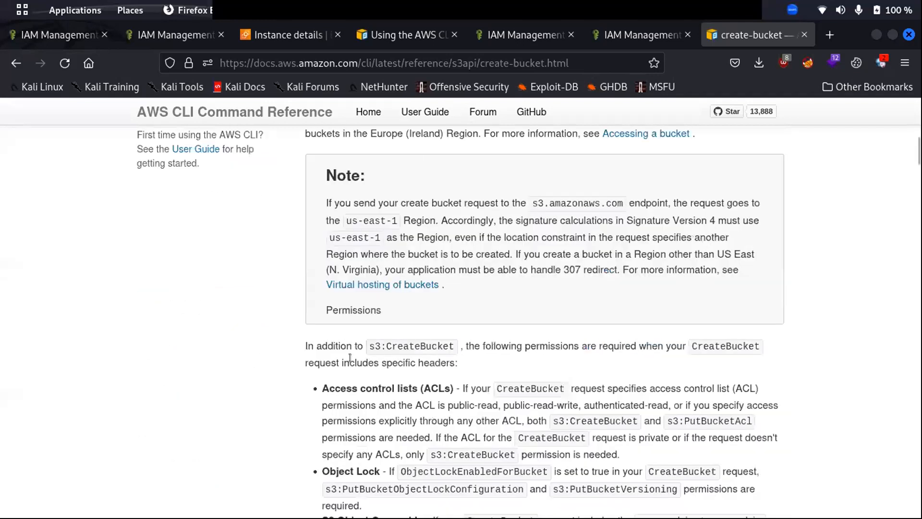
scroll(351, 358, "down", 5)
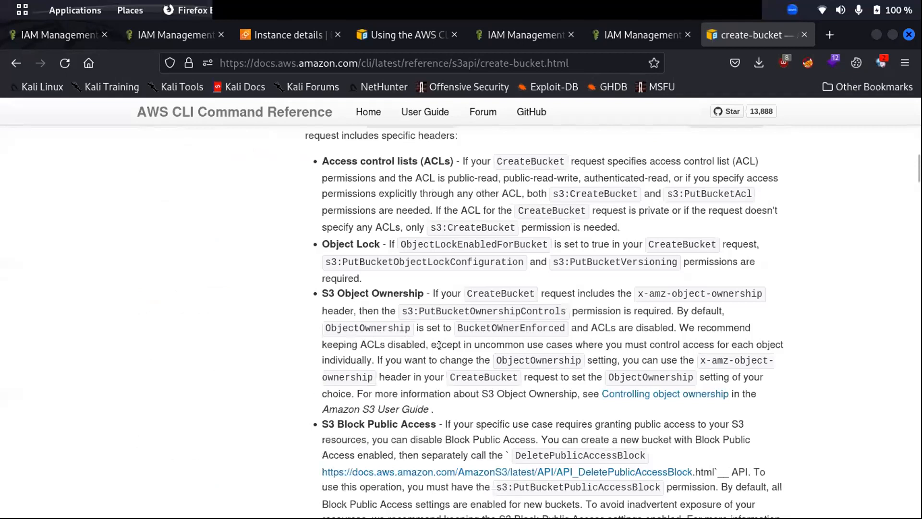
scroll(405, 342, "down", 3)
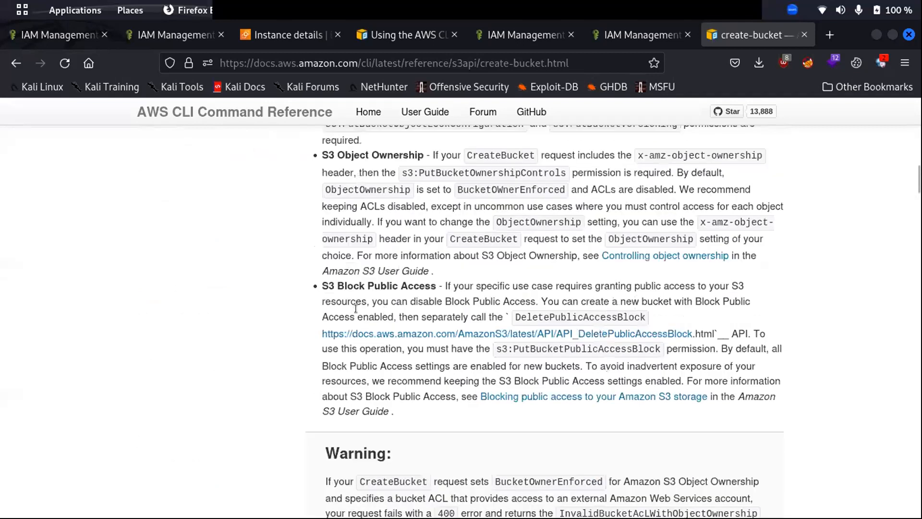
Step: Switch back to the terminal and try the create-bucket command with the bucket name newbucket and --region ap-south-1
key("alt+Tab")
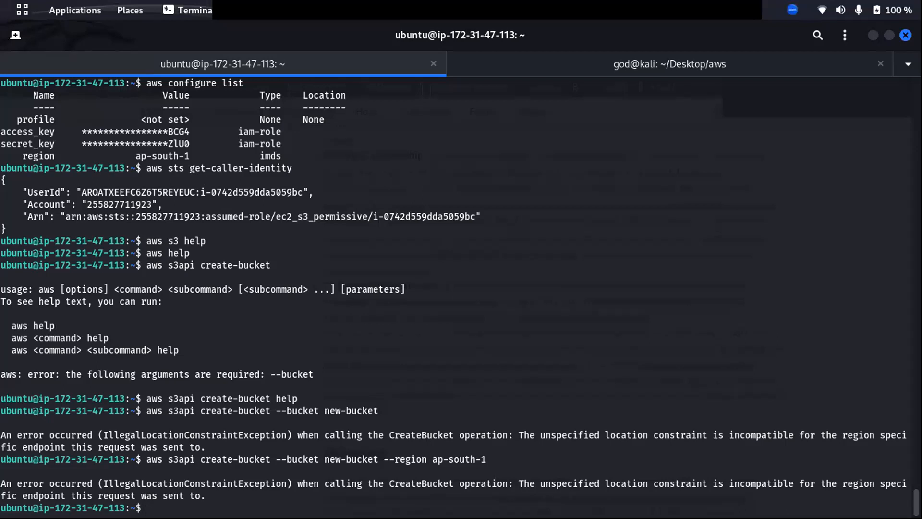
key("Up")
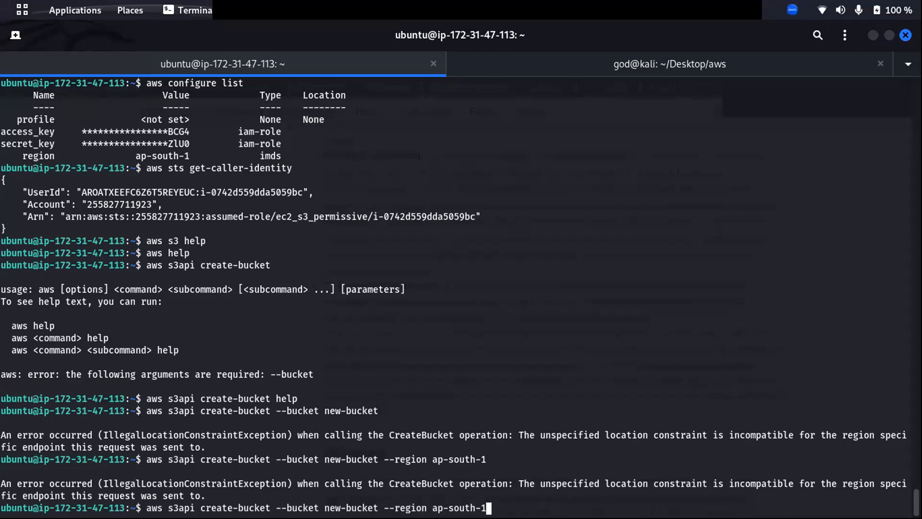
key("Left")
key("Left")
key("Right")
key("Right")
key("Left")
key("Left")
key("Left")
key("Left")
key("Left")
key("Left")
key("Left")
key("Left")
key("Left")
key("Left")
key("Left")
key("Left")
key("Left")
key("Left")
key("Left")
key("Left")
key("Left")
key("Left")
key("Left")
key("Left")
key("Left")
key("BackSpace")
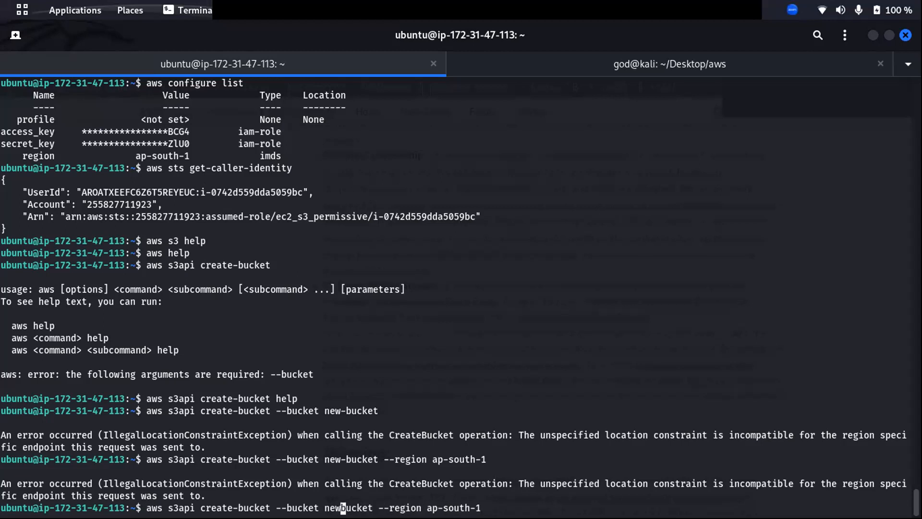
key("Return")
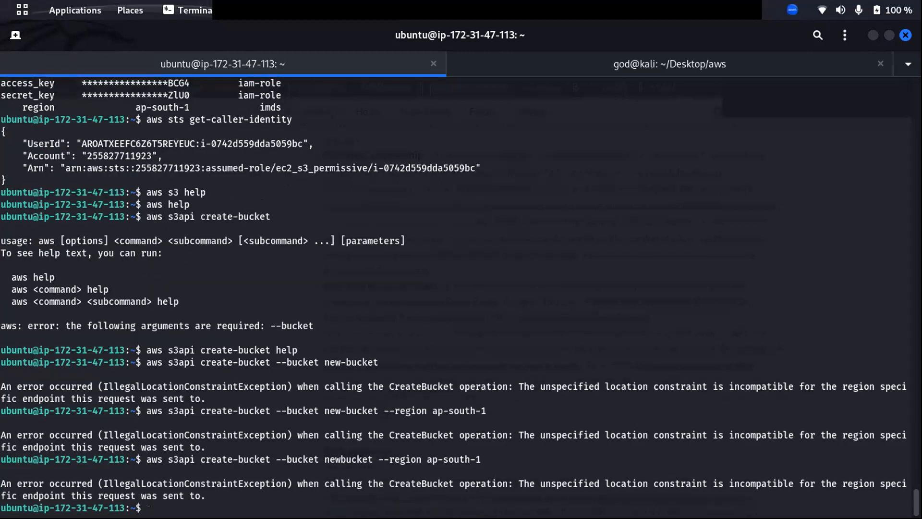
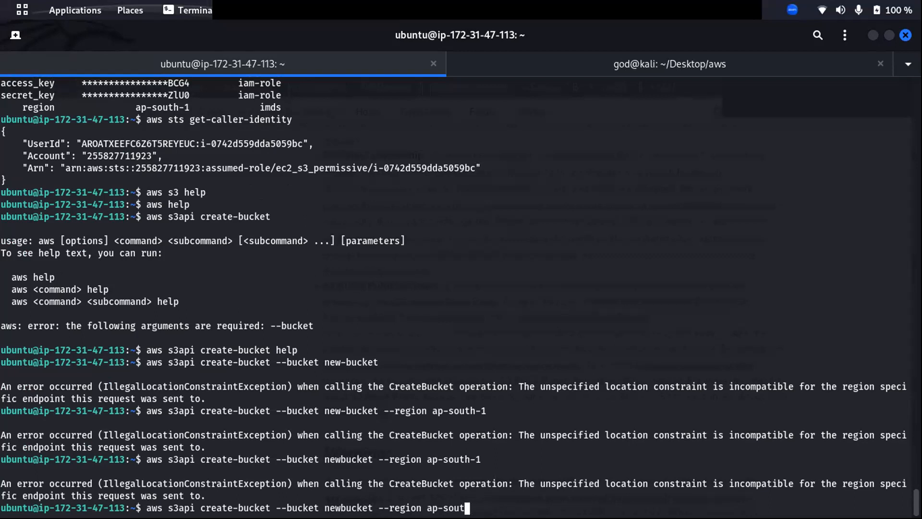
Step: Try the create-bucket command for newbucket again with --region us-east-1
key("BackSpace")
key("BackSpace")
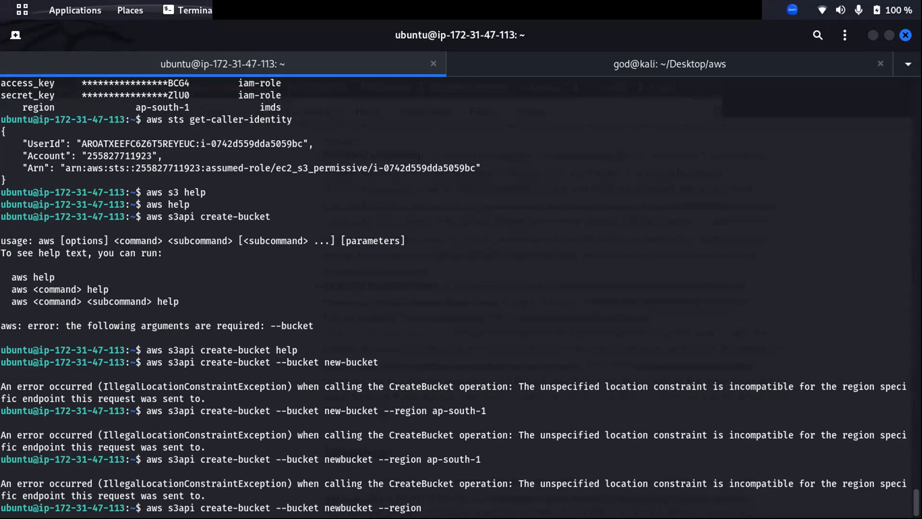
type("us-east-1")
key("Return")
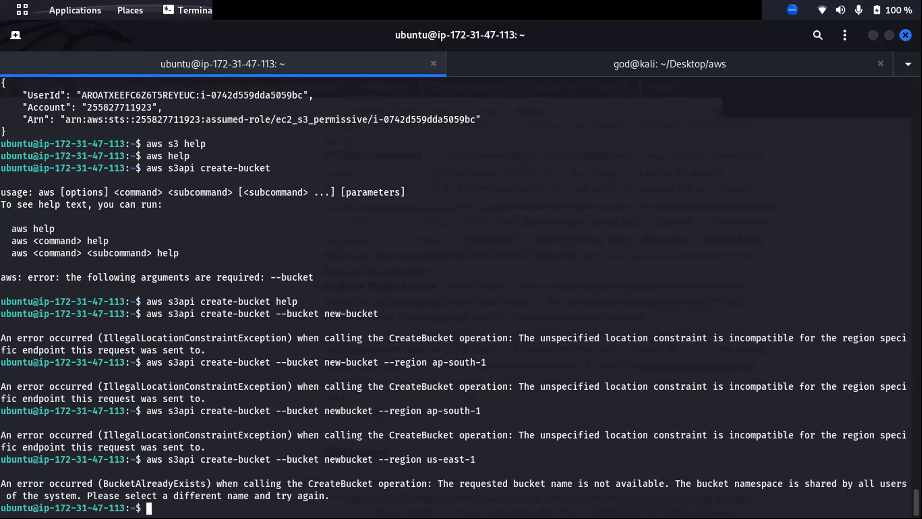
key("Up")
key("Up")
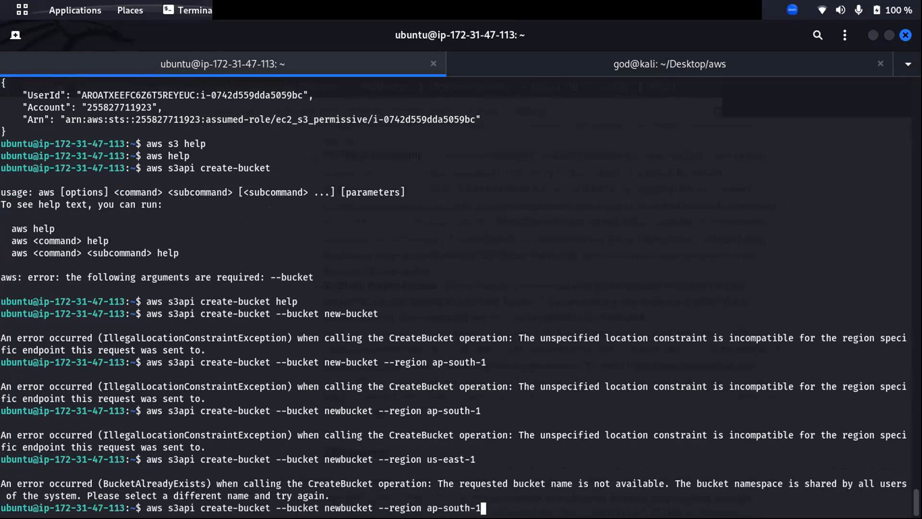
key("Up")
key("BackSpace")
key("BackSpace")
key("BackSpace")
key("BackSpace")
key("BackSpace")
key("BackSpace")
key("BackSpace")
key("BackSpace")
key("BackSpace")
key("BackSpace")
key("BackSpace")
key("BackSpace")
key("BackSpace")
key("BackSpace")
key("BackSpace")
key("BackSpace")
key("BackSpace")
key("BackSpace")
key("BackSpace")
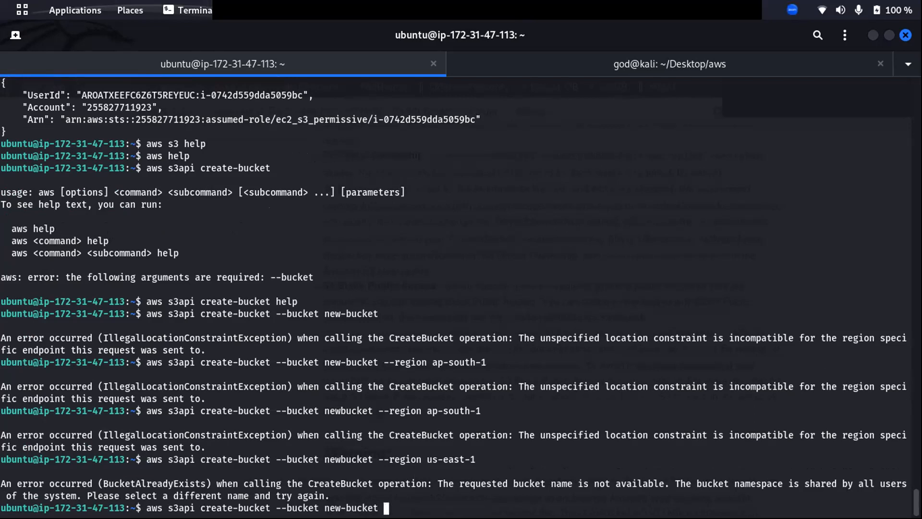
Step: Open the aws s3api create-bucket help and read its description, region note and access control list section
key("Up")
key("Up")
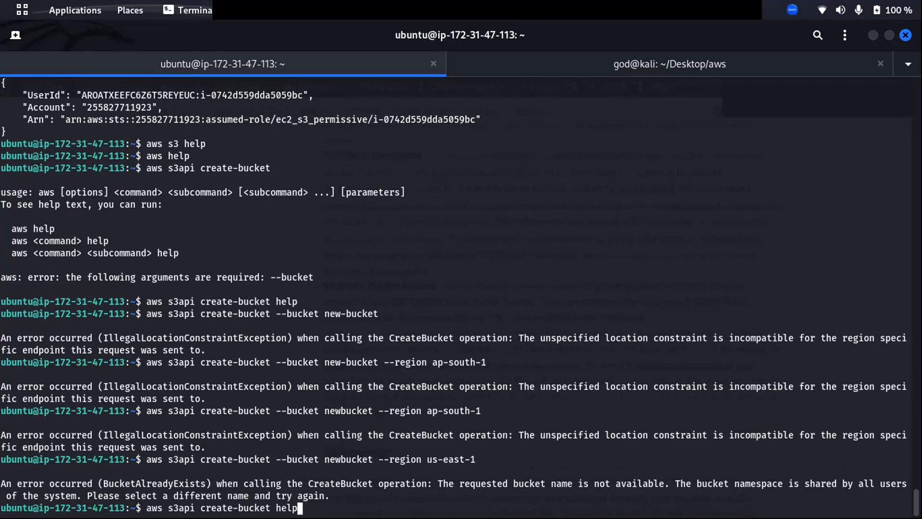
key("Return")
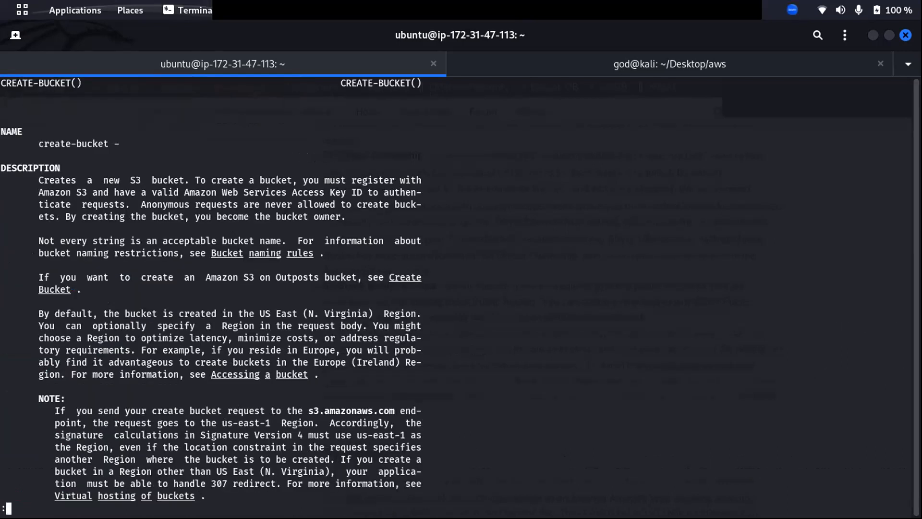
key("Down")
key("Down")
key("Down")
key("Down")
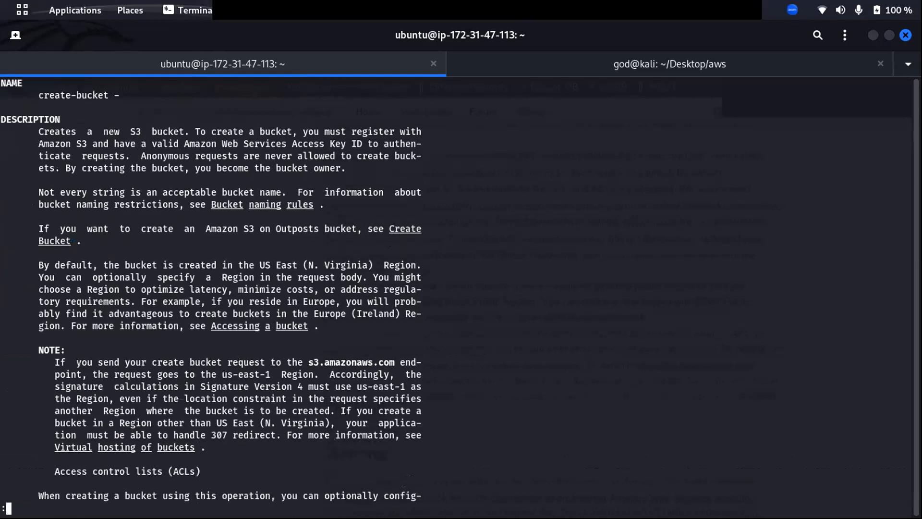
key("Down")
key("Down")
key("Down")
key("Down")
key("Down")
key("Down")
key("Down")
key("Down")
key("Down")
key("Down")
key("Down")
key("Down")
key("Down")
key("Down")
key("Down")
key("Down")
key("Down")
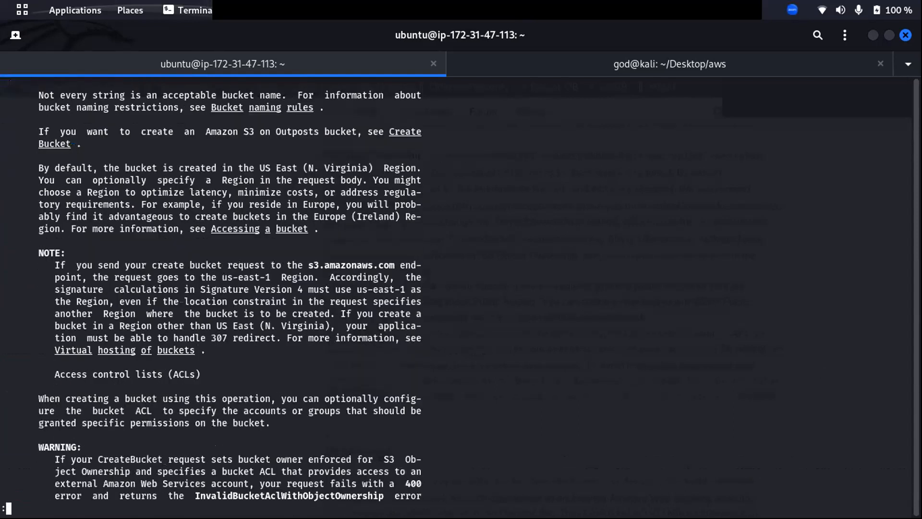
key("Down")
key("Down")
key("Down")
key("Down")
key("Down")
key("Down")
key("Down")
key("Down")
key("Down")
key("Down")
key("Down")
key("Down")
key("Down")
key("Down")
key("Down")
key("Down")
key("Down")
key("Down")
key("Down")
key("Down")
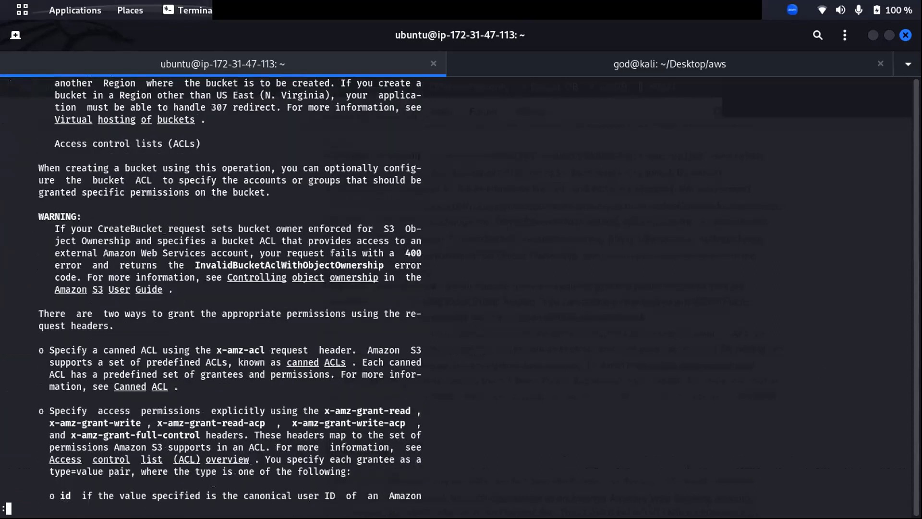
Step: Read the help's grantee types, the regions supporting email grantees and the beginning of the Permissions section
key("Down")
key("Down")
key("Down")
key("Down")
key("Down")
key("Down")
key("Down")
key("Down")
key("Down")
key("Down")
key("Down")
key("Down")
key("Down")
key("Down")
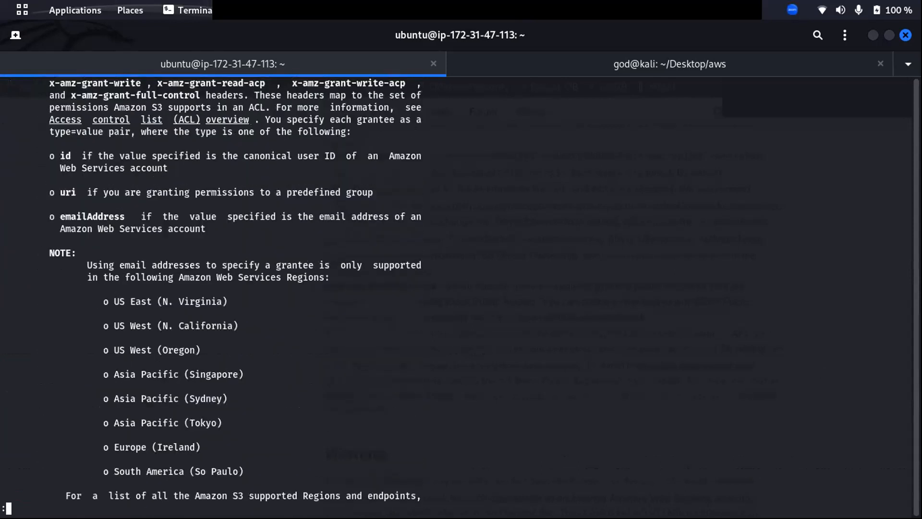
key("Down")
key("Down")
key("Down")
key("Down")
key("Down")
key("Down")
key("Down")
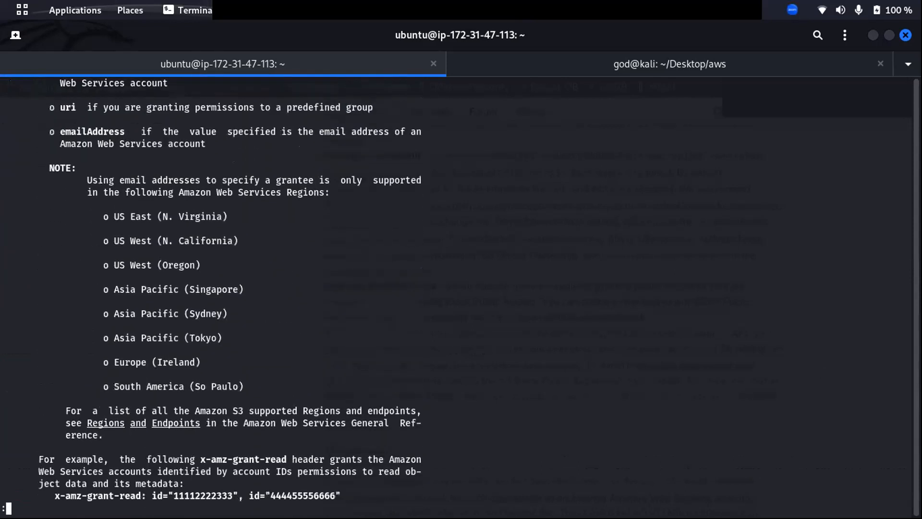
key("Down")
key("Down")
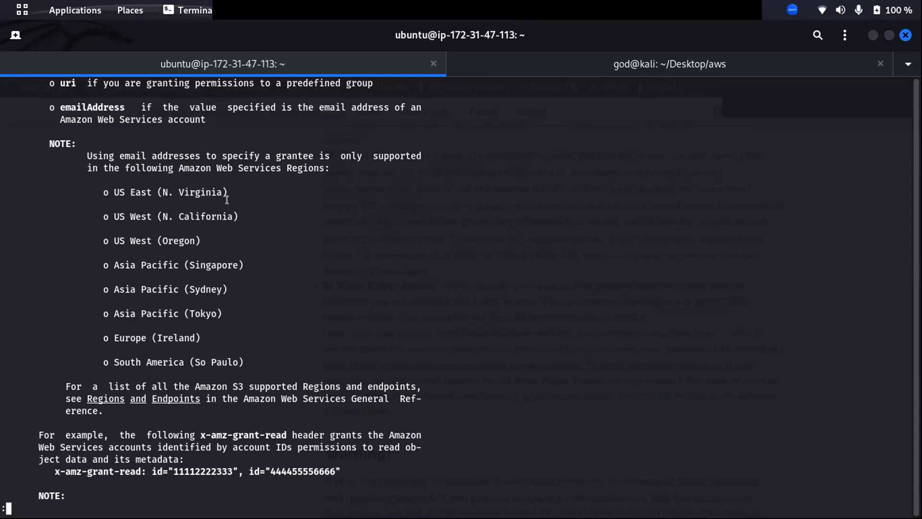
key("Down")
key("Down")
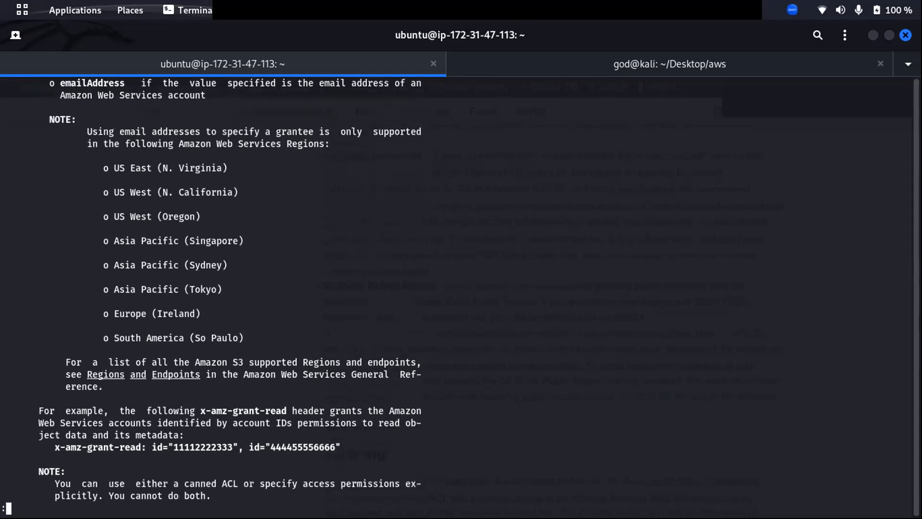
key("Down")
key("Down")
key("Down")
key("Down")
key("Down")
key("Down")
key("Down")
key("Down")
key("Down")
key("Down")
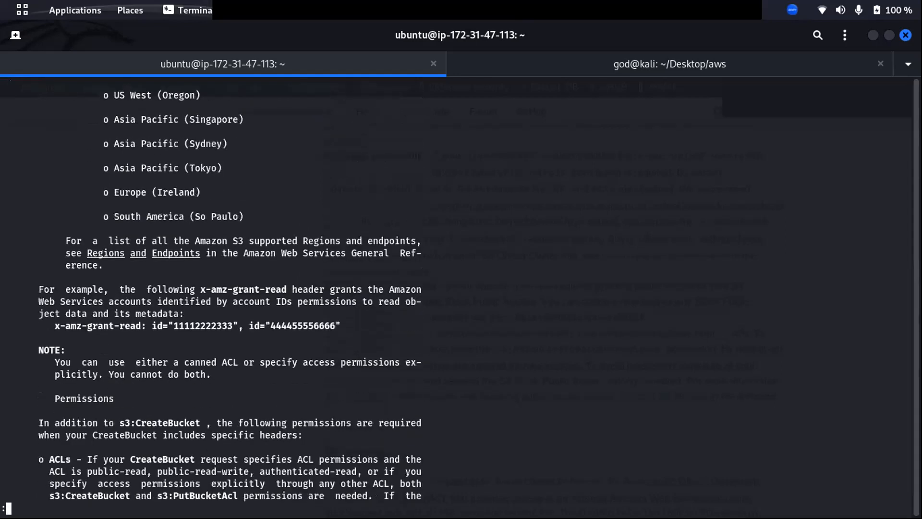
Step: Continue through the help to the Synopsis and highlight the --bucket option in the list of create-bucket parameters
key("Down")
key("Down")
key("Down")
key("Down")
key("Down")
key("Down")
key("Down")
key("Down")
key("Down")
key("Down")
key("Down")
key("Down")
key("Down")
key("Down")
key("Down")
key("Down")
key("Down")
key("Down")
key("Down")
key("Down")
key("Down")
key("Down")
key("Down")
key("Down")
key("Down")
key("Down")
key("Down")
key("Down")
key("Down")
key("Down")
key("Down")
key("Down")
key("Down")
key("Down")
key("Down")
key("Down")
key("Down")
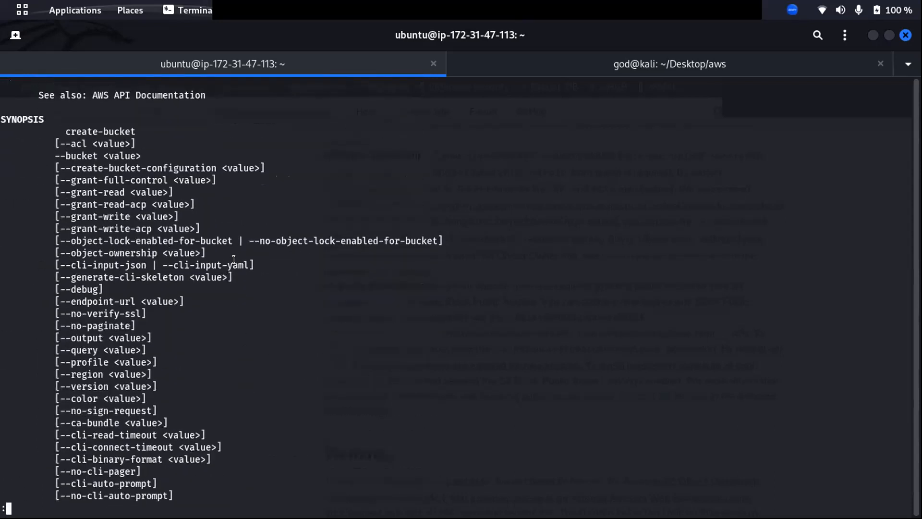
double_click(60, 156)
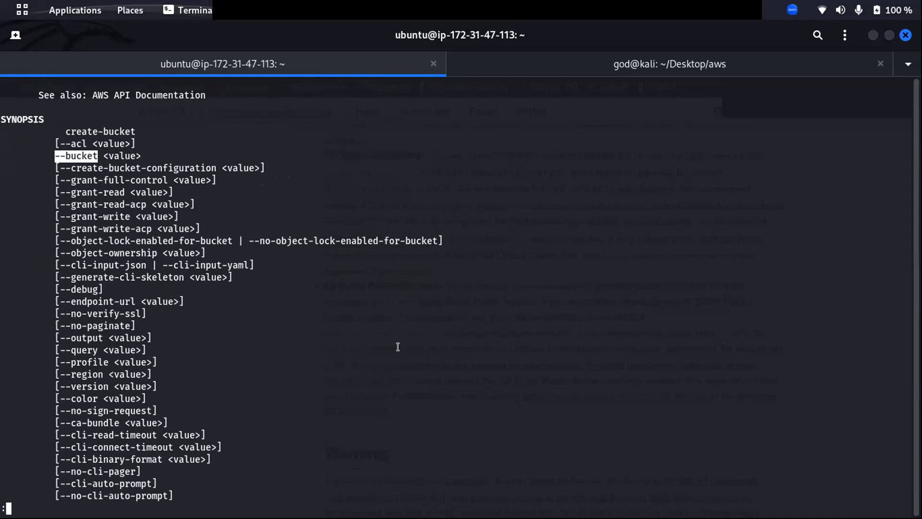
Step: Switch to Firefox and search Google for "s3 bucket creating cli command"
key("alt+Tab")
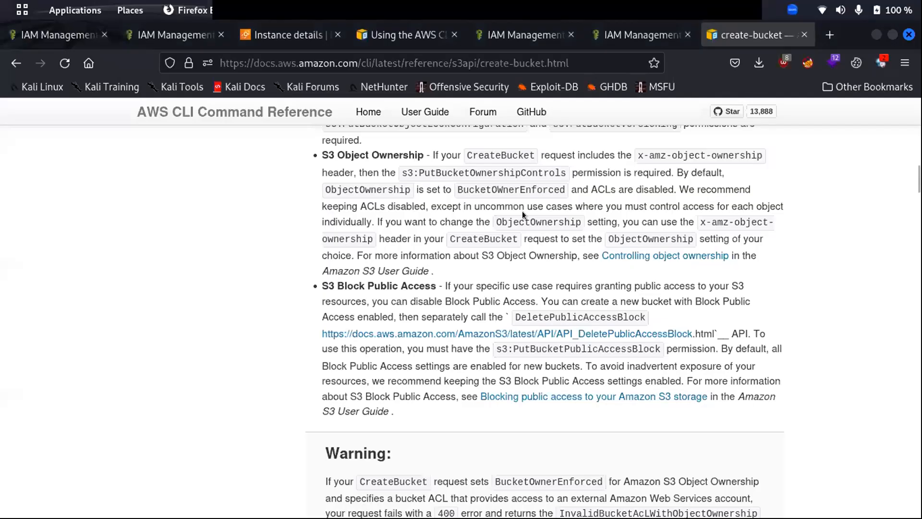
left_click(523, 62)
key("ctrl+a")
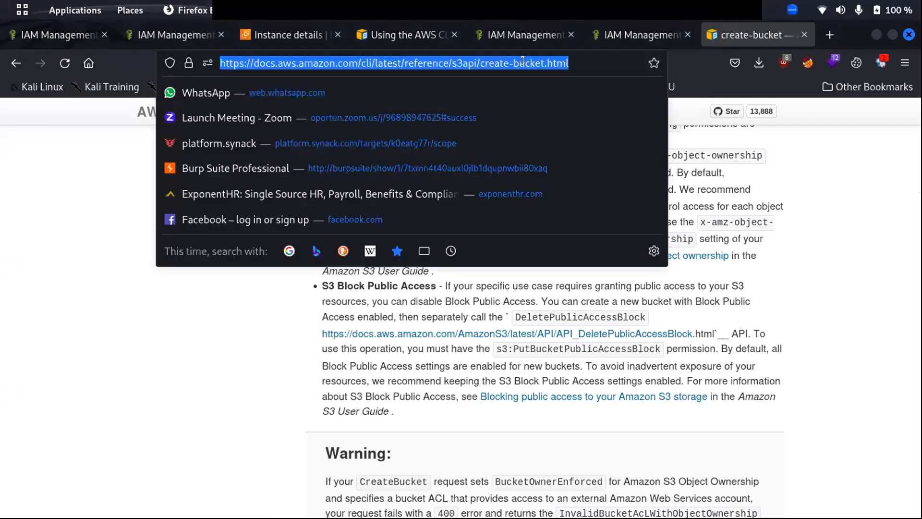
key("BackSpace")
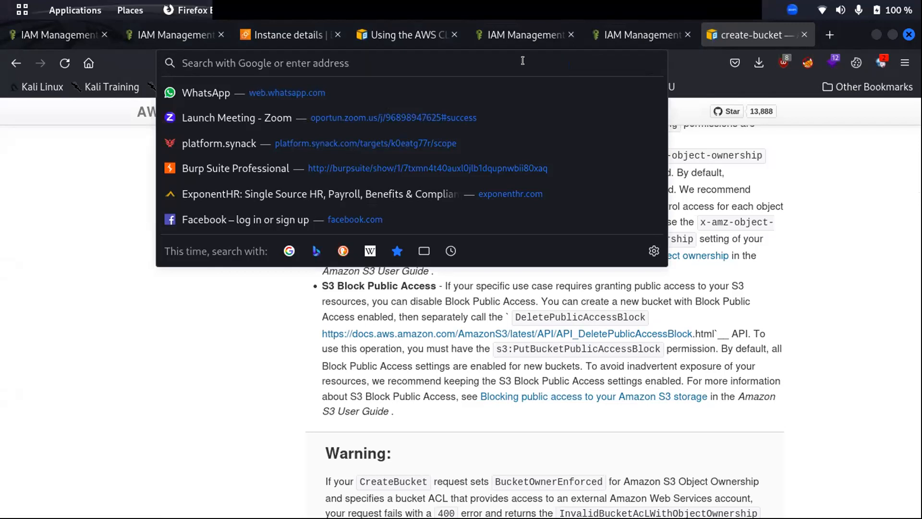
type("s")
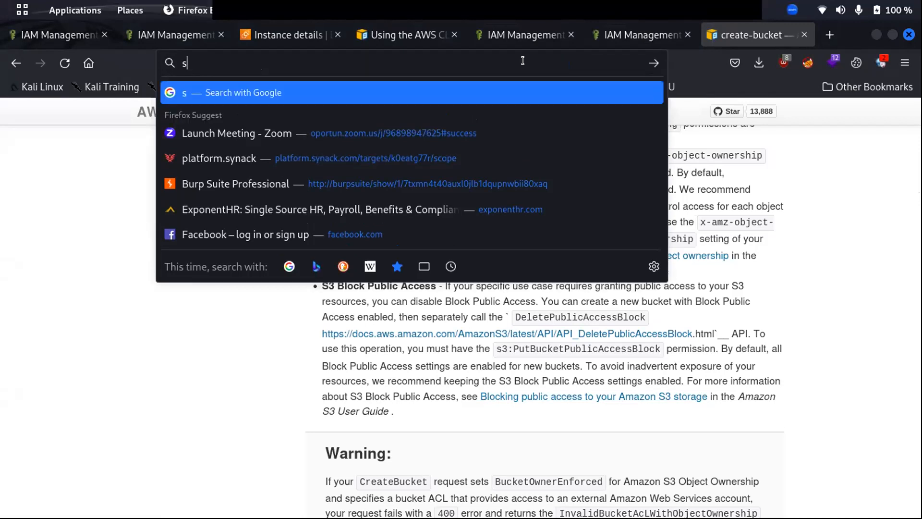
type("3 bucke")
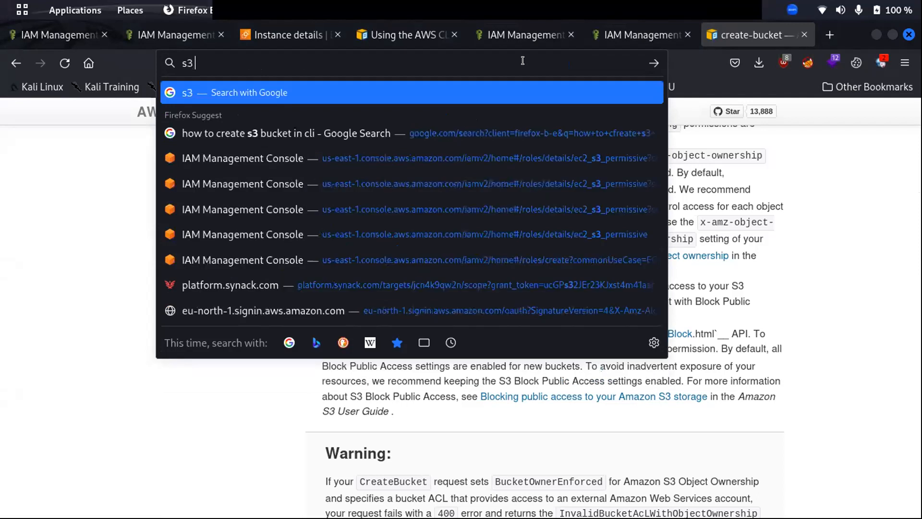
type("t ")
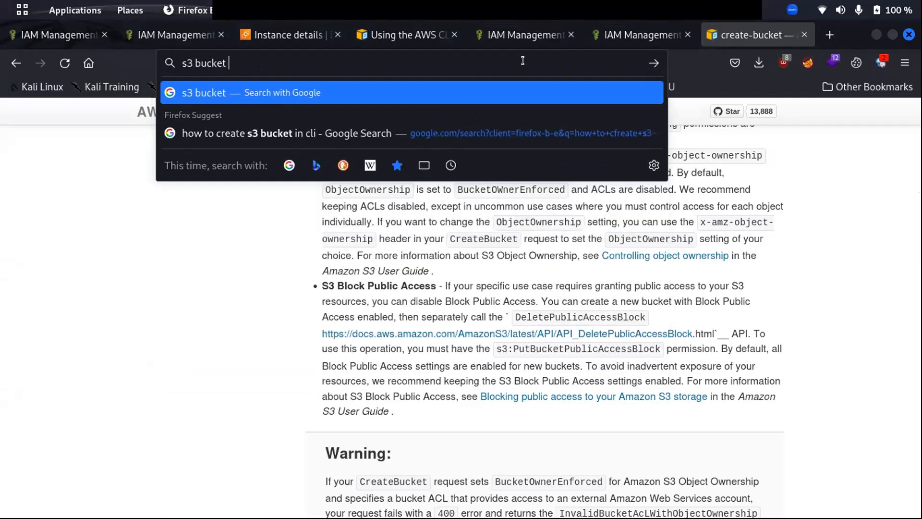
type("cre")
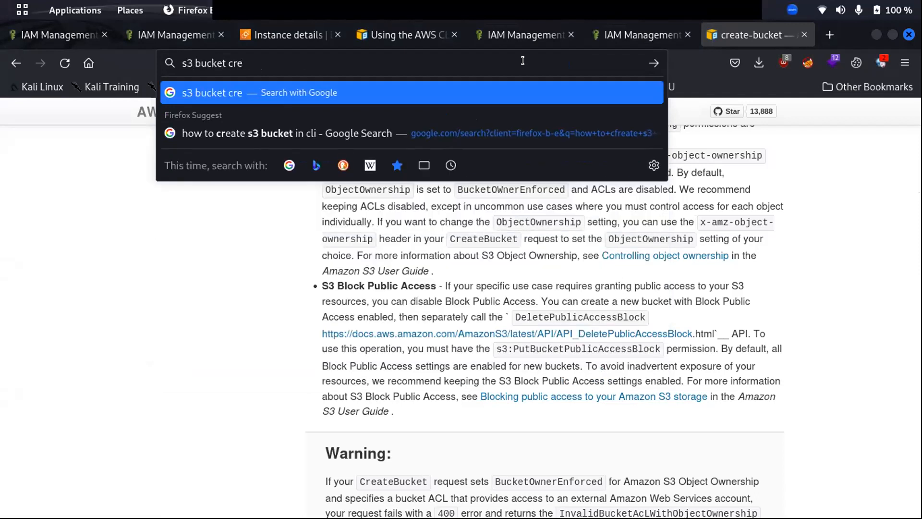
type("ating cli command")
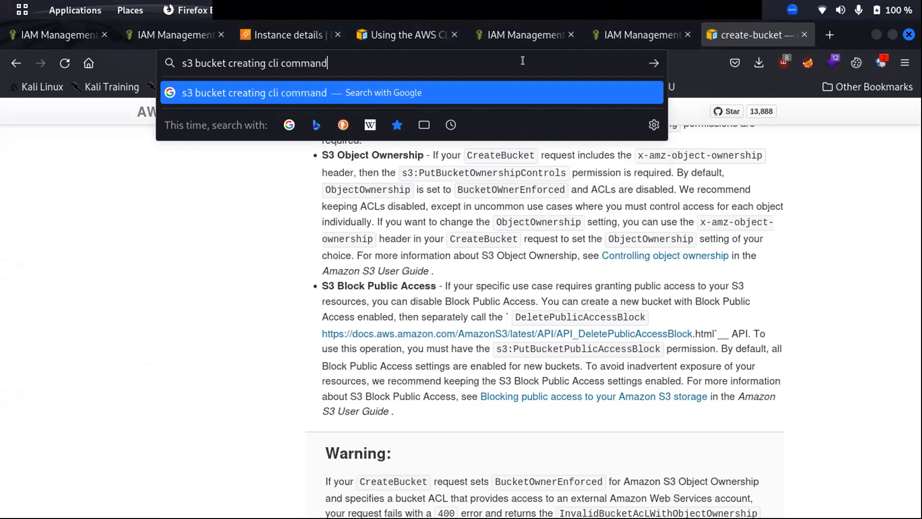
key("Return")
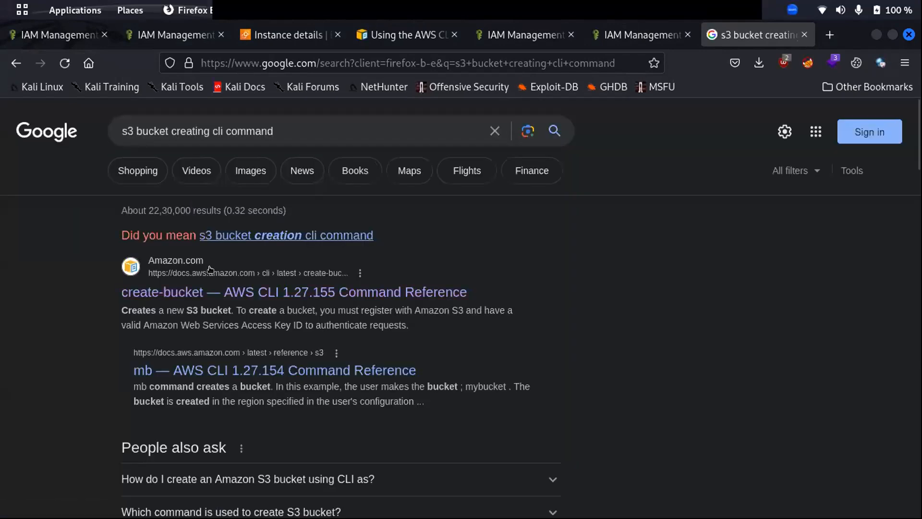
Step: Open the AWS CLI create-bucket reference in a new tab, and open the Medium article on creating an S3 bucket using AWS CLI
left_click(252, 294)
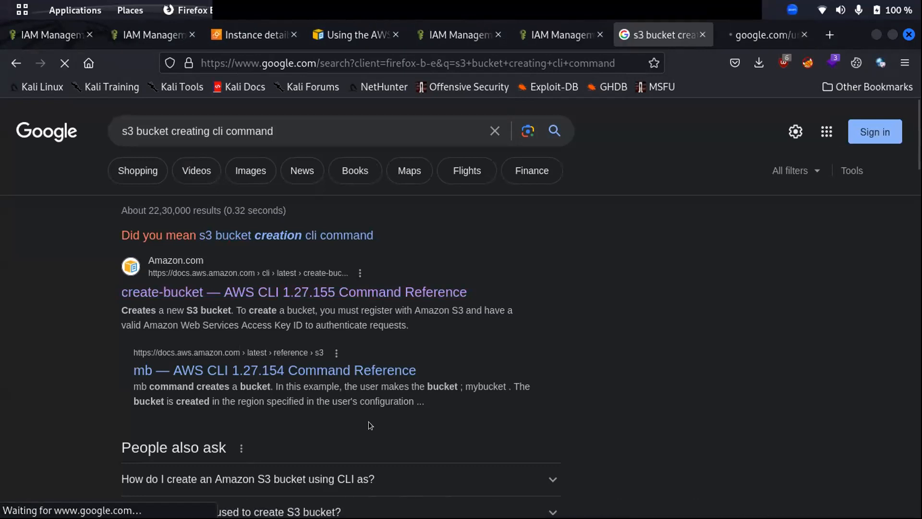
scroll(367, 425, "down", 15)
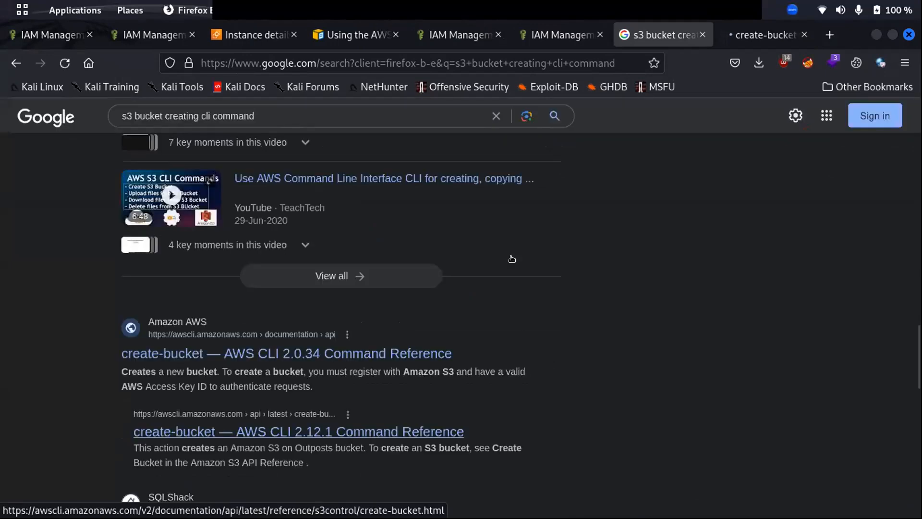
scroll(386, 325, "down", 15)
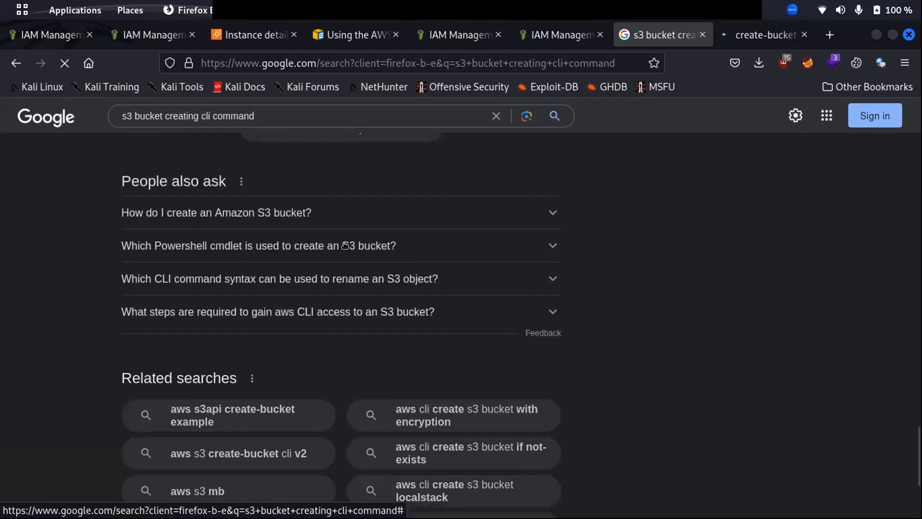
scroll(488, 201, "up", 2)
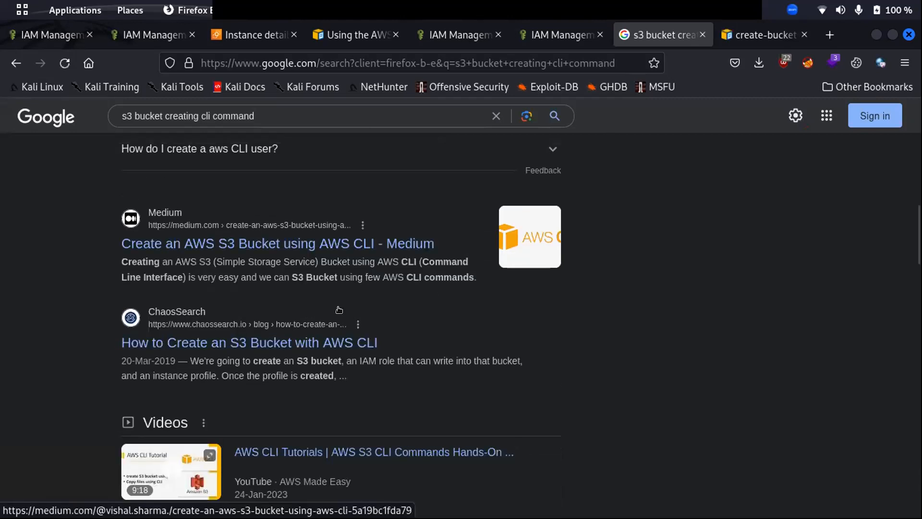
left_click(324, 244)
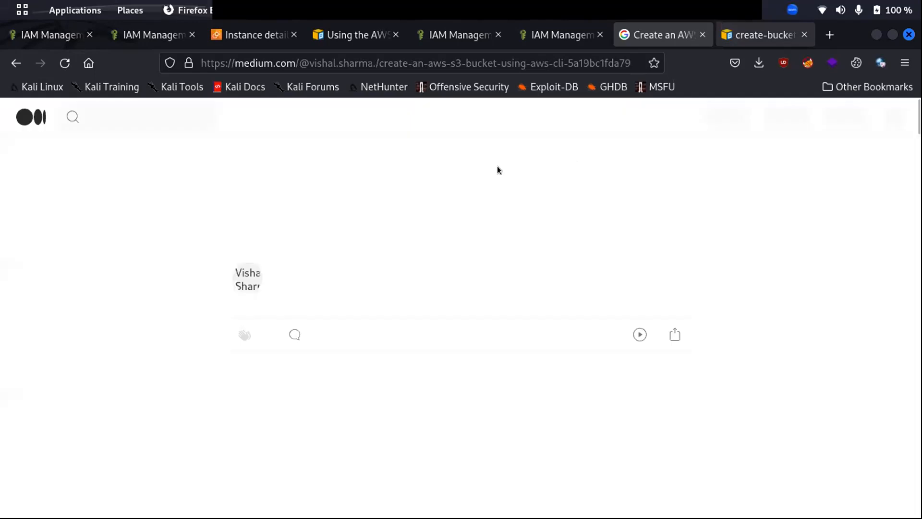
Step: Skim the AWS CLI create-bucket reference through the Synopsis and Options to the end, and examine the bucket creation examples
key("ctrl+Tab")
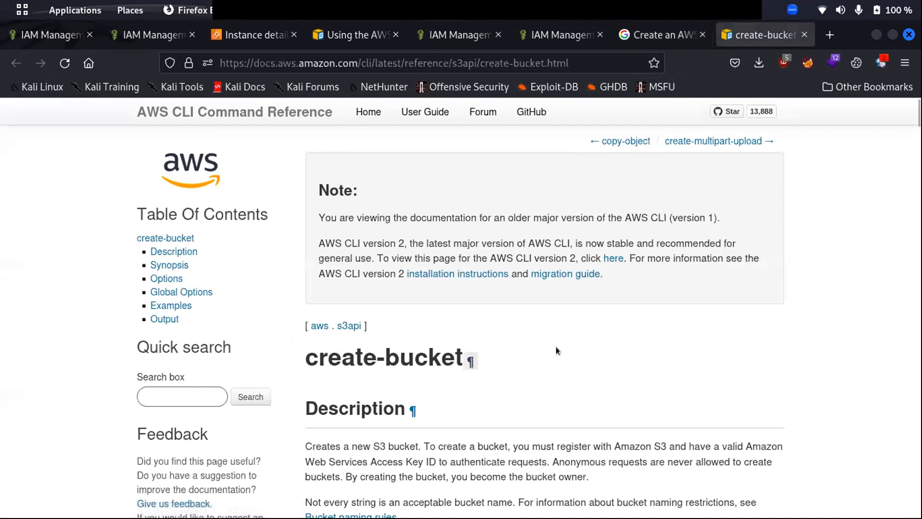
scroll(556, 351, "down", 2)
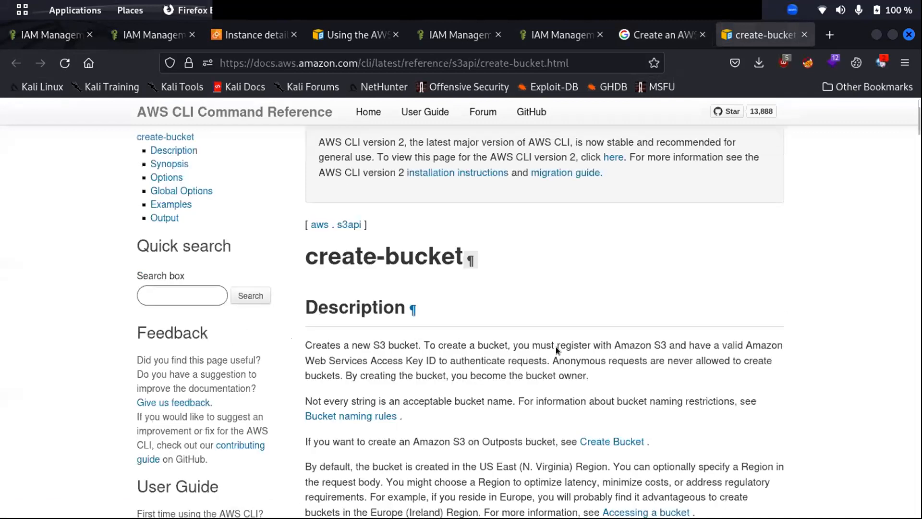
scroll(556, 347, "down", 5)
scroll(555, 347, "down", 10)
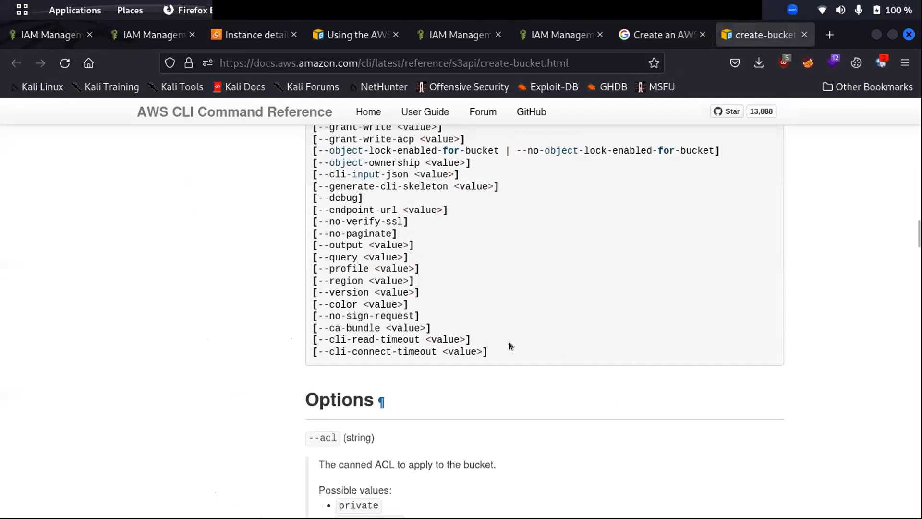
scroll(509, 346, "down", 15)
scroll(488, 350, "down", 7)
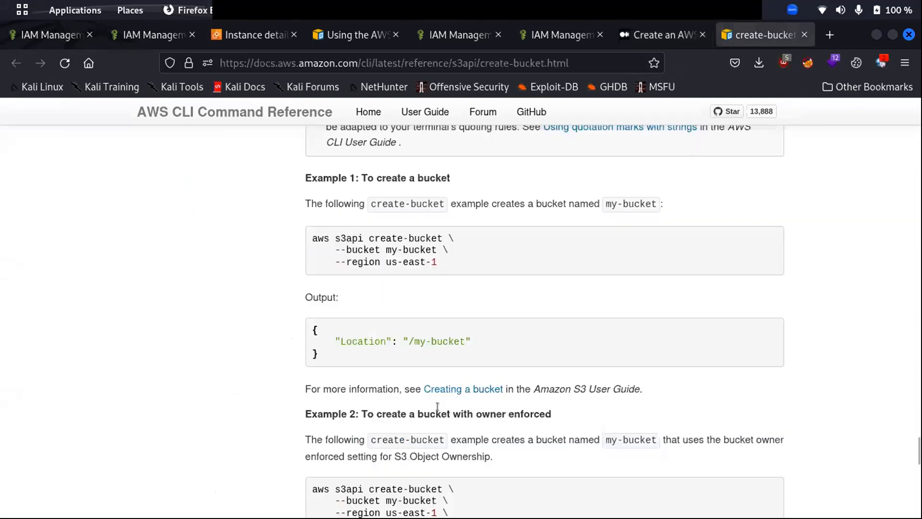
scroll(456, 339, "down", 10)
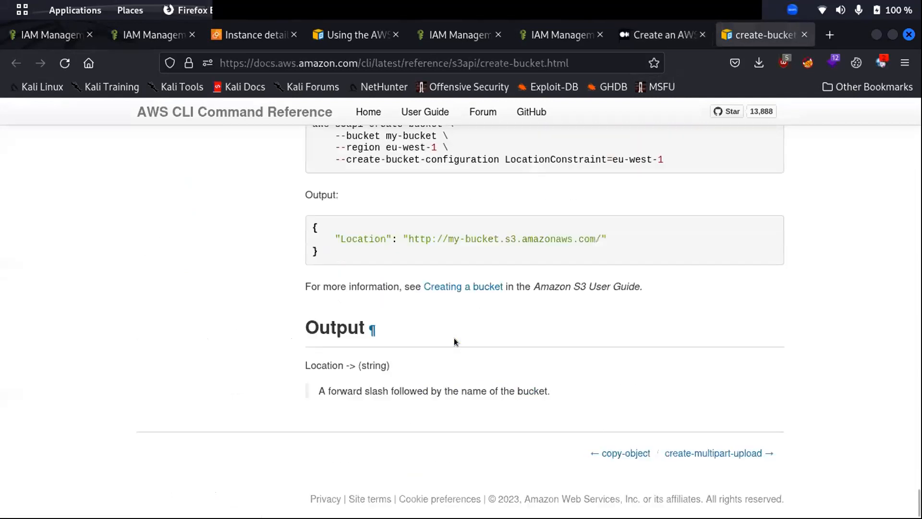
scroll(418, 288, "up", 7)
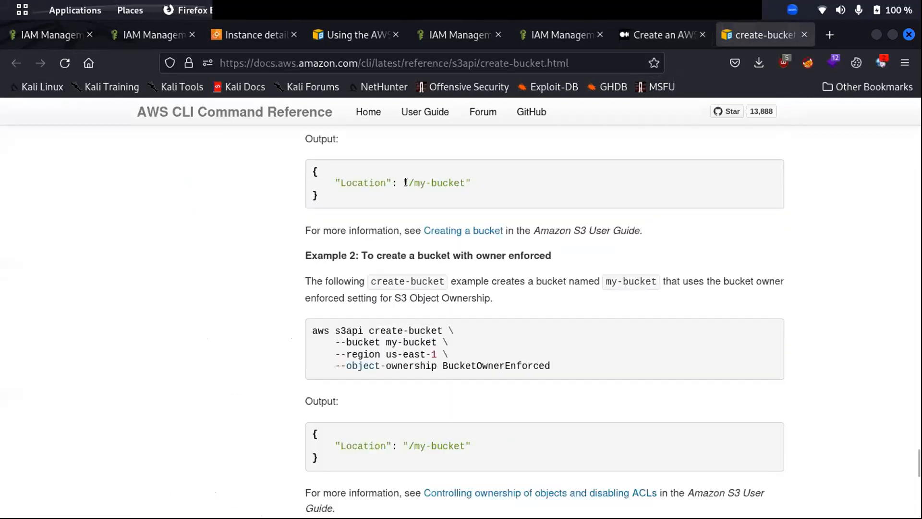
scroll(377, 337, "up", 3)
scroll(375, 345, "up", 3)
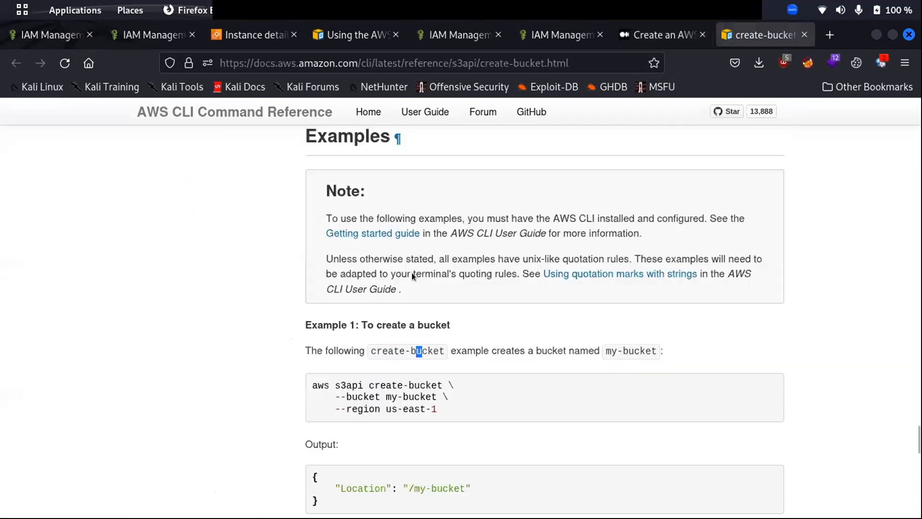
Step: Review the --object-ownership values and the Global Options, including --region, in the create-bucket reference
scroll(362, 383, "up", 15)
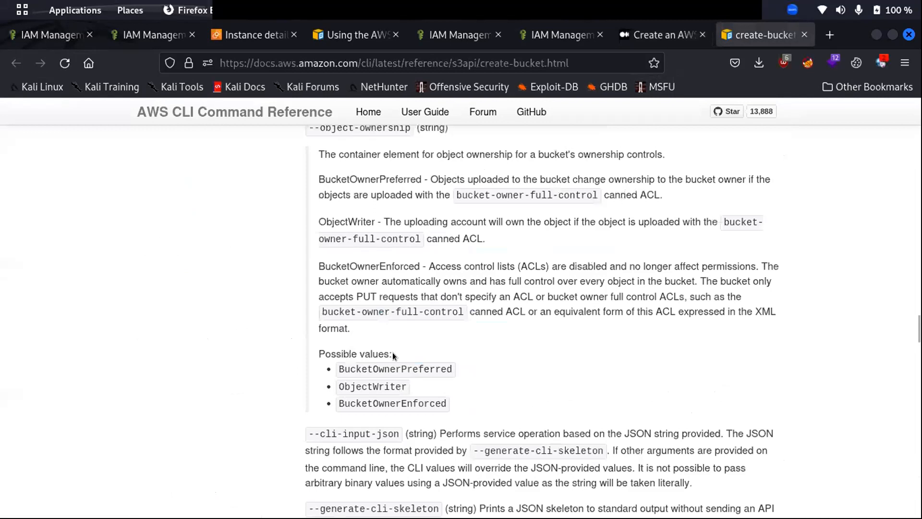
scroll(328, 431, "down", 10)
scroll(328, 431, "down", 7)
scroll(397, 371, "down", 5)
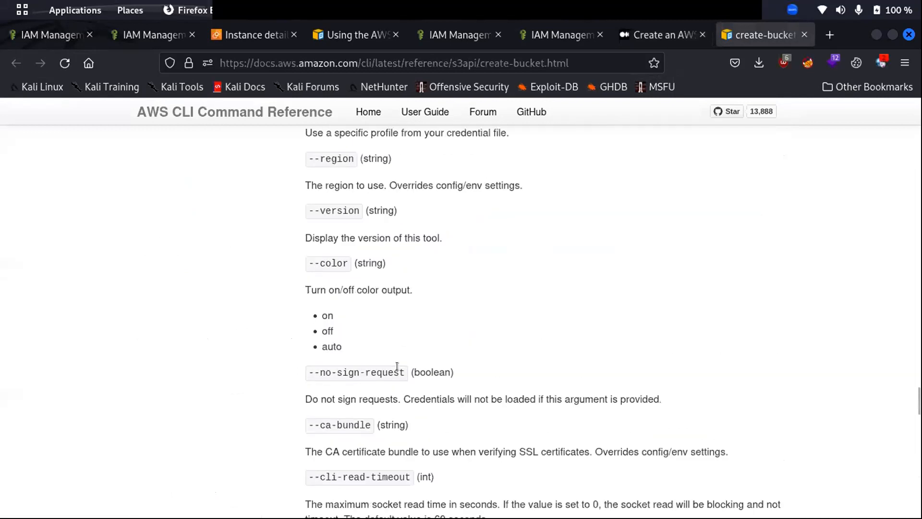
scroll(402, 330, "down", 5)
scroll(403, 330, "up", 9)
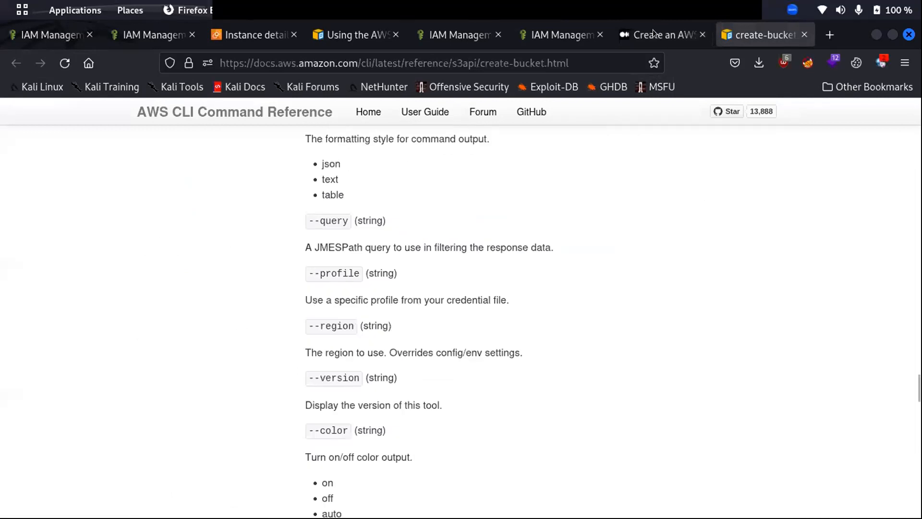
scroll(653, 33, "up", 12)
scroll(653, 33, "down", 2)
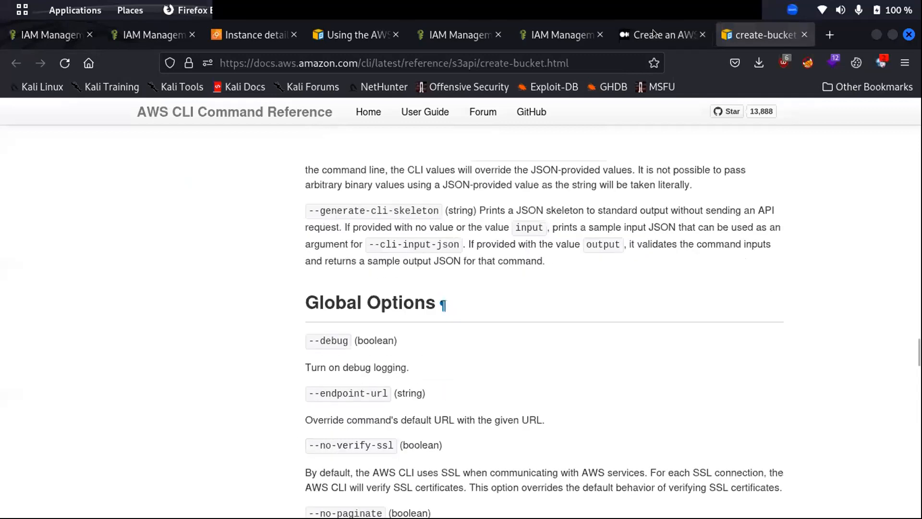
Step: Skim the Medium article on creating an S3 bucket with AWS CLI for the s3api bucket creation command
left_click(653, 33)
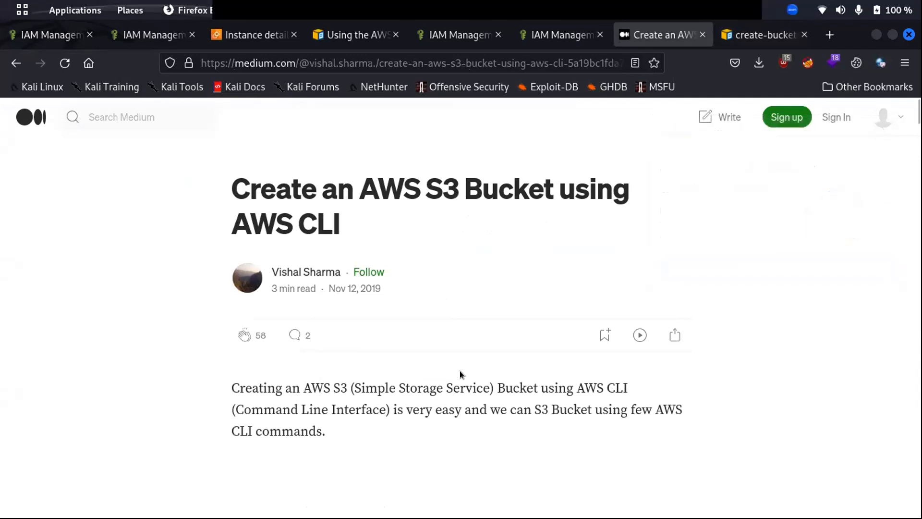
scroll(460, 370, "down", 15)
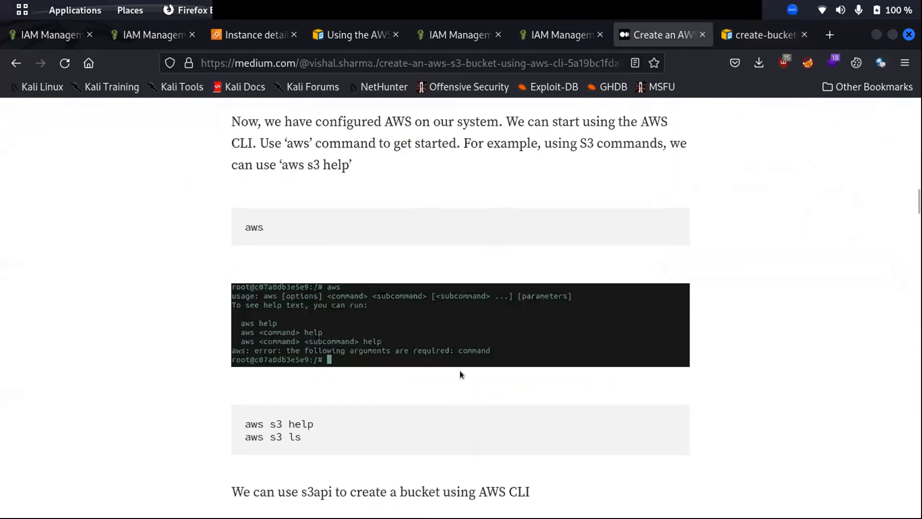
scroll(460, 371, "down", 15)
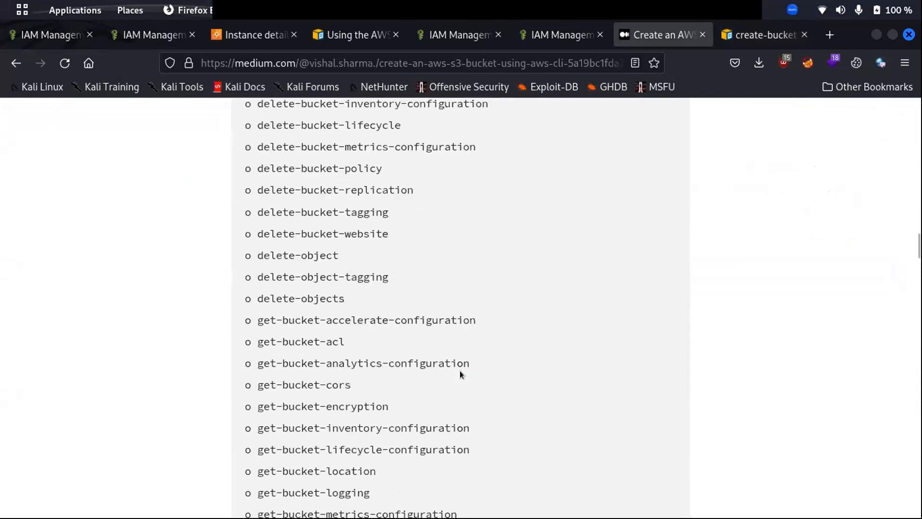
scroll(460, 371, "down", 7)
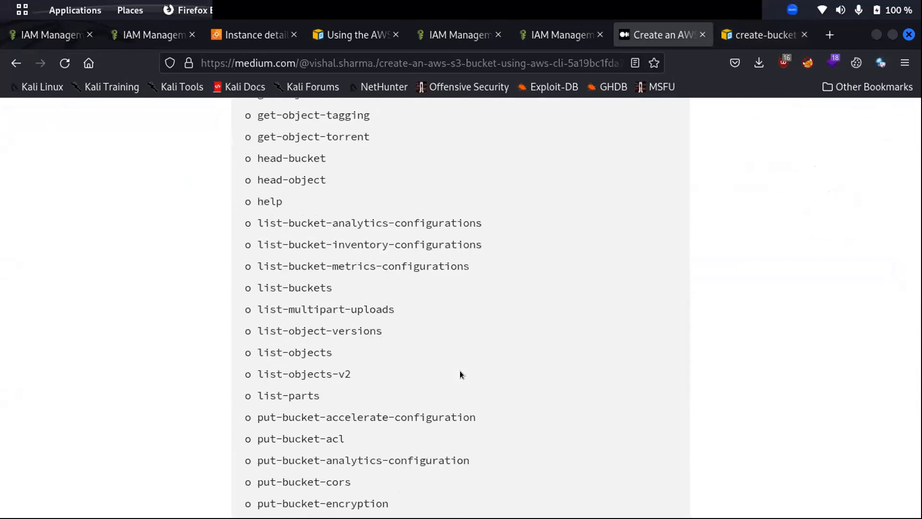
scroll(460, 374, "down", 10)
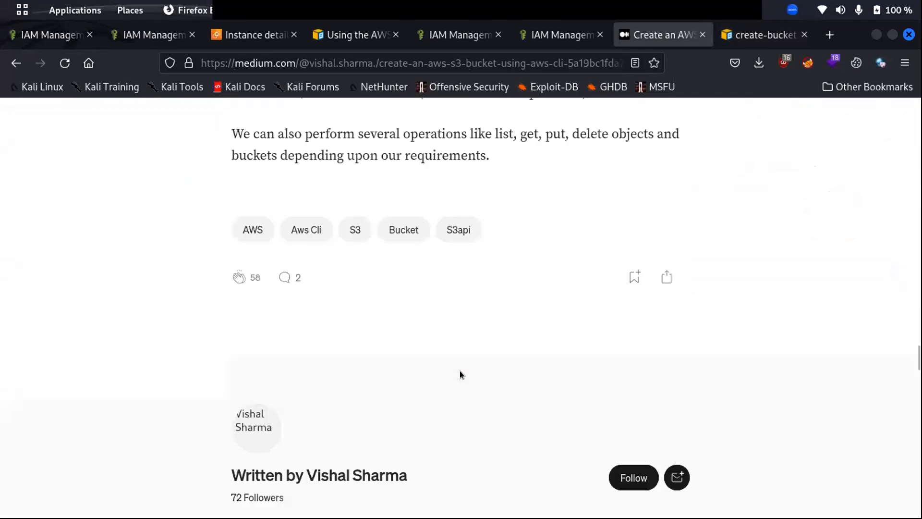
scroll(460, 375, "down", 4)
scroll(429, 288, "down", 9)
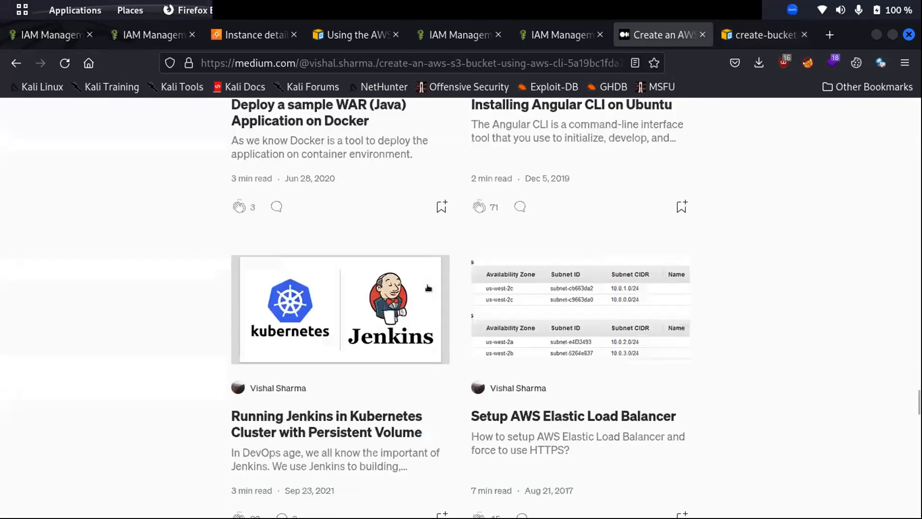
scroll(429, 288, "down", 8)
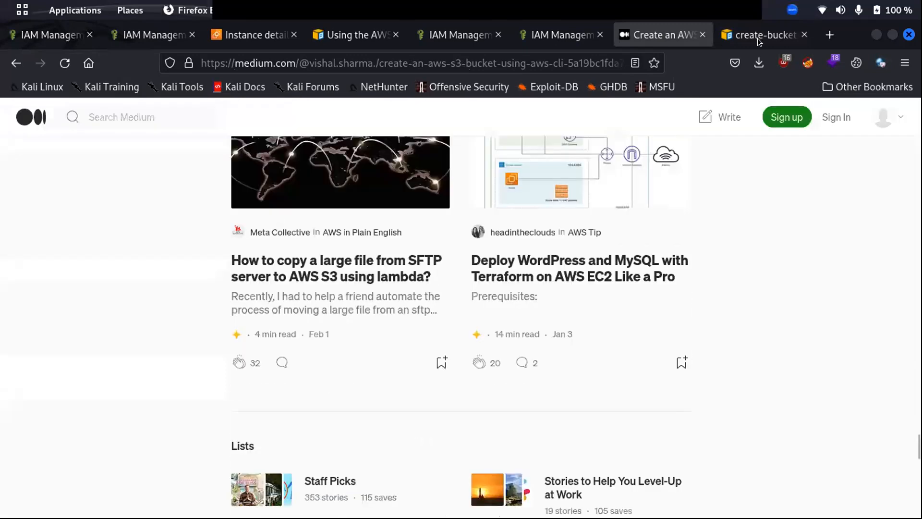
scroll(426, 396, "up", 10)
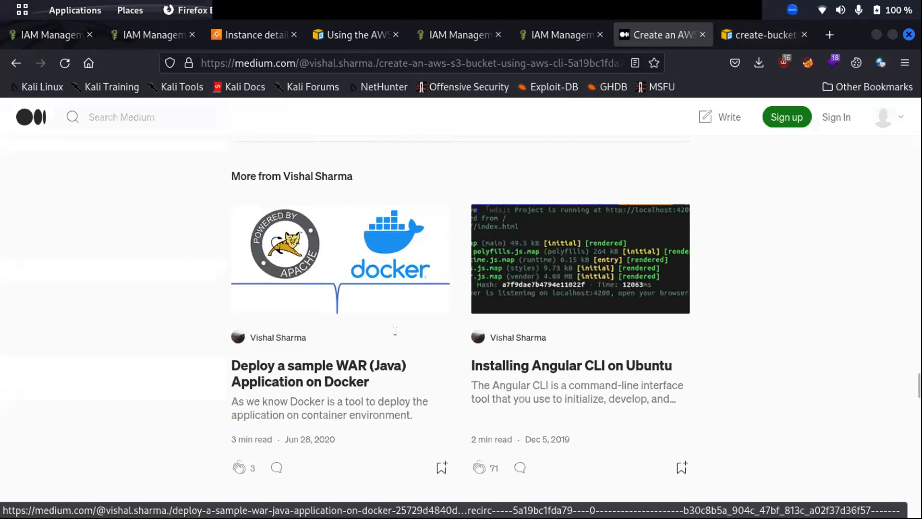
Step: Return to the AWS CLI create-bucket reference and copy the first line of Example 1, "aws s3api create-bucket \"
key("ctrl+Tab")
scroll(306, 340, "down", 7)
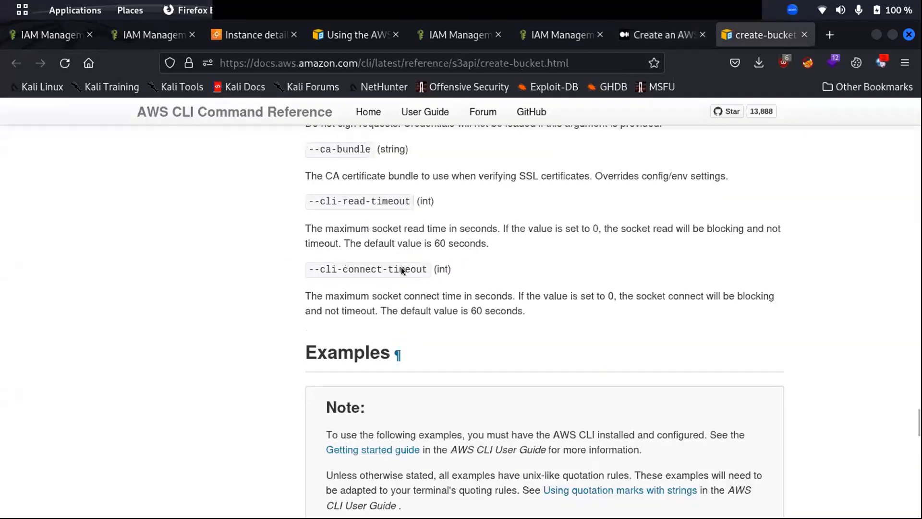
scroll(402, 269, "down", 5)
left_click_drag(313, 340, 457, 338)
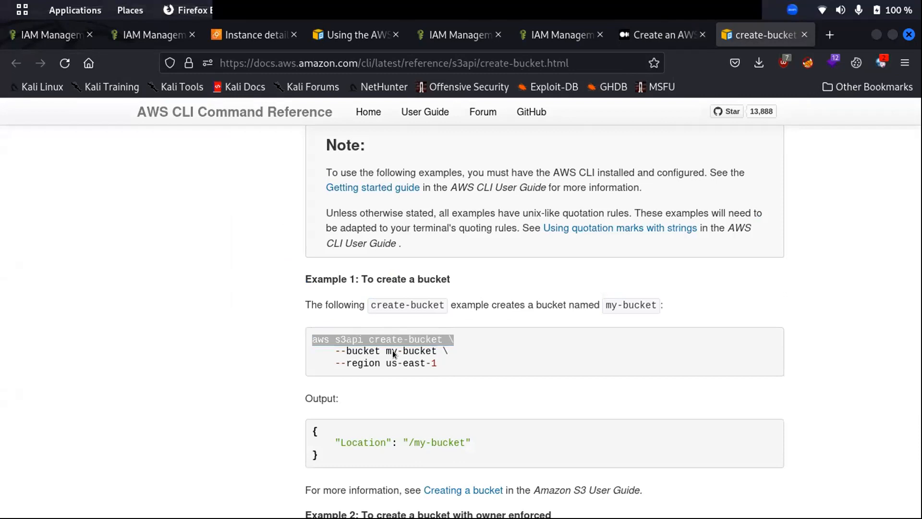
Step: Switch to the terminal and read the create-bucket help from the Synopsis through the options to the examples and output at its end
key("super")
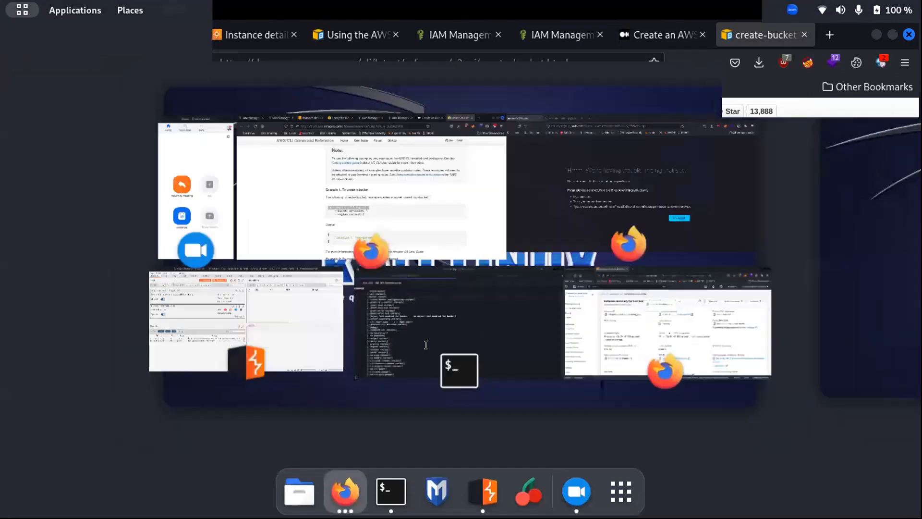
left_click(428, 352)
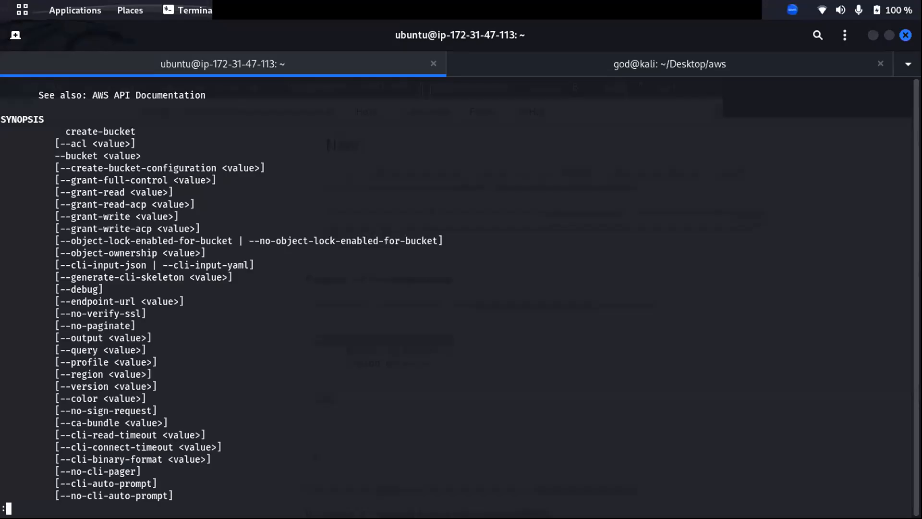
scroll(427, 352, "down", 2)
scroll(221, 288, "down", 6)
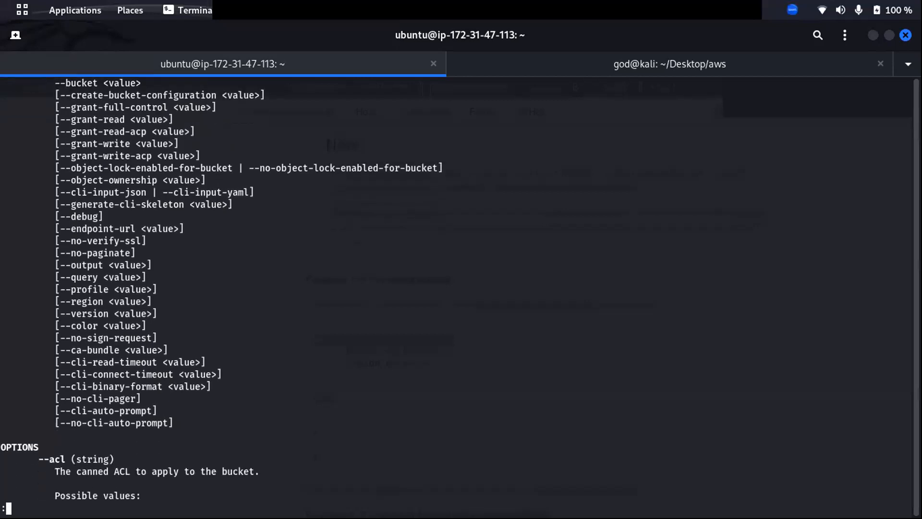
scroll(221, 288, "down", 9)
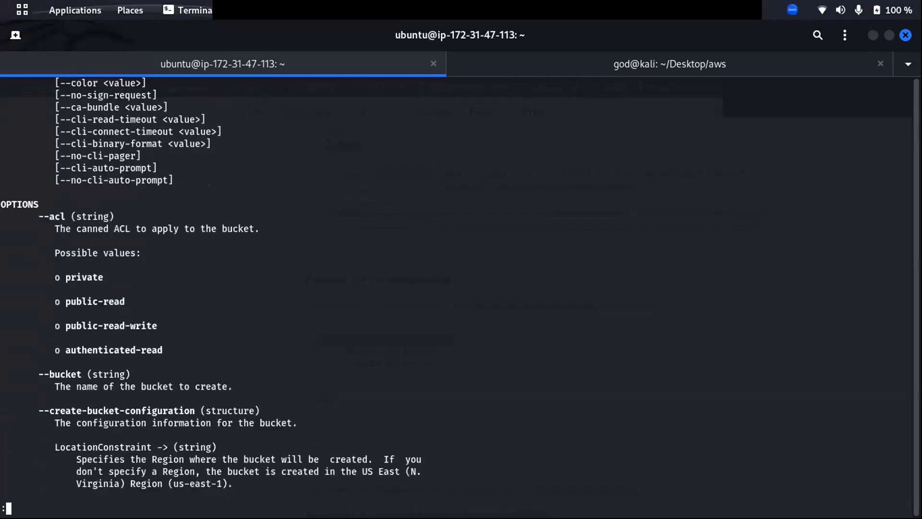
scroll(456, 289, "down", 7)
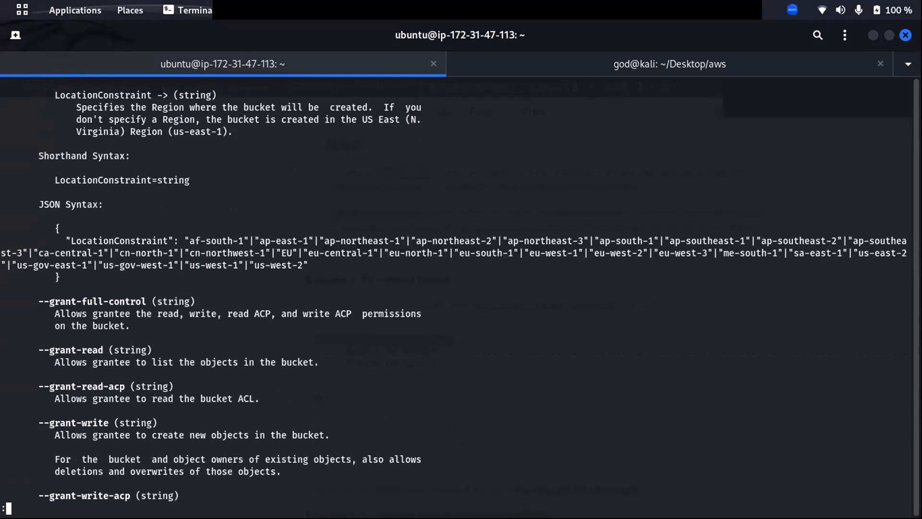
scroll(457, 288, "down", 8)
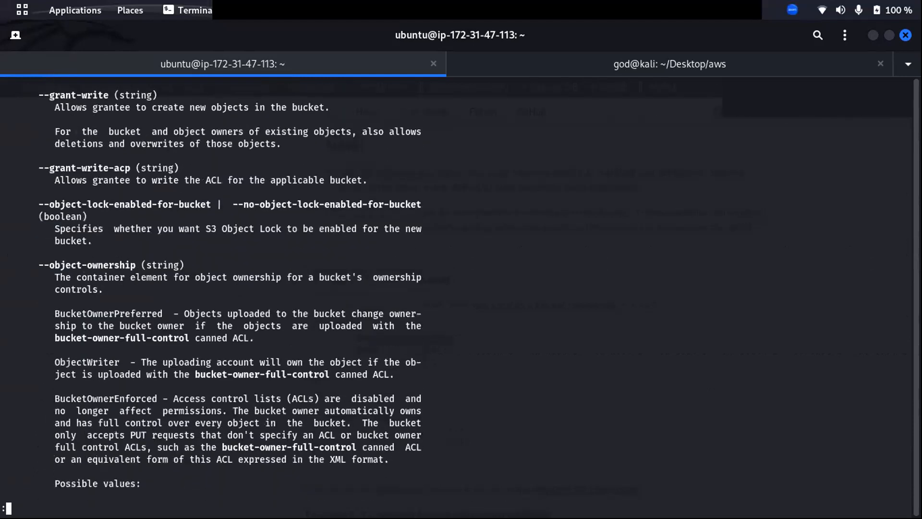
scroll(457, 288, "down", 9)
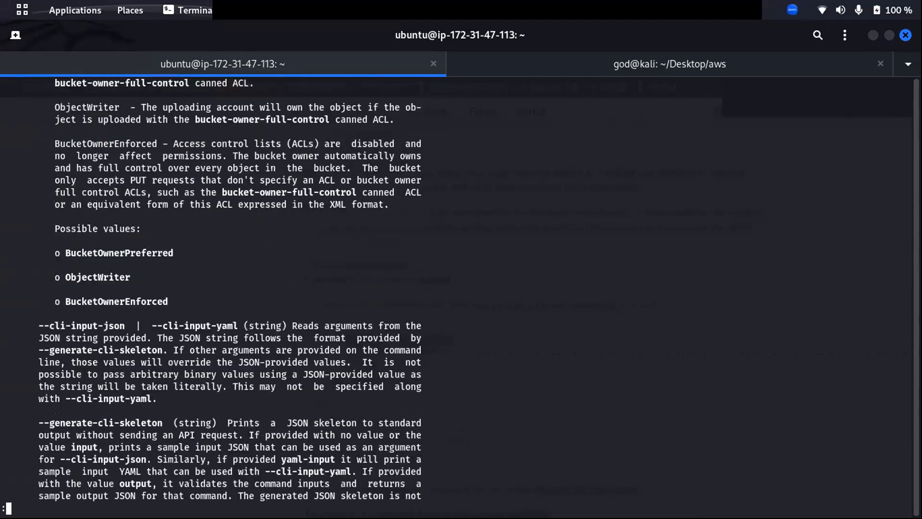
scroll(457, 288, "down", 15)
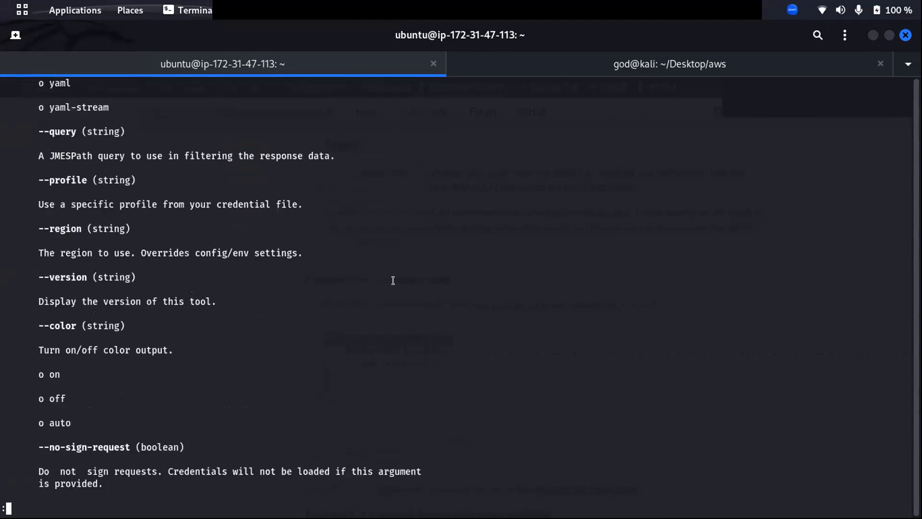
scroll(393, 280, "down", 11)
key("shift+g")
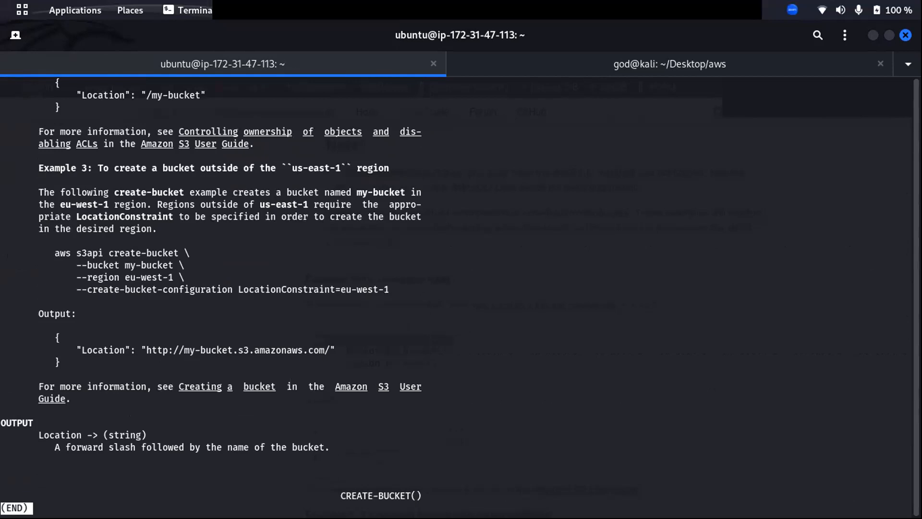
Step: Close the help and paste "aws s3api create-bucket" at the Ubuntu prompt, removing the trailing backslash
key("q")
key("ctrl+c")
type("q")
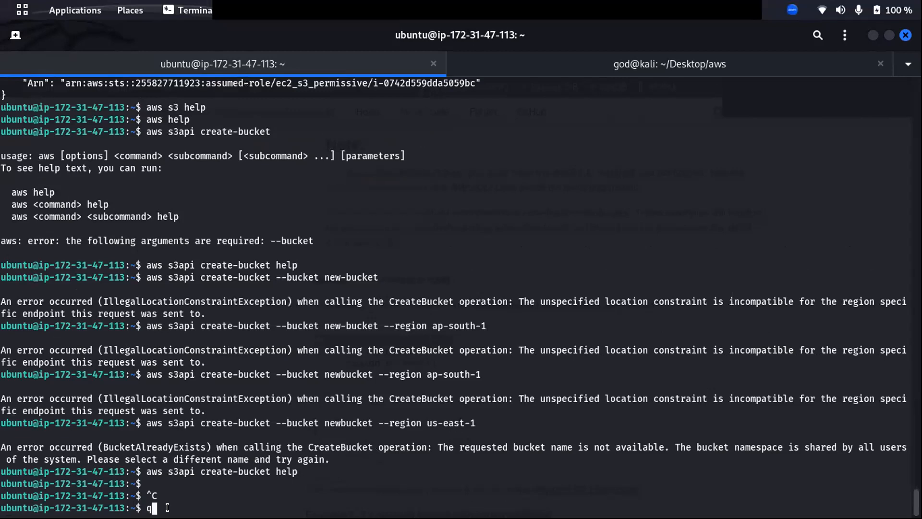
key("BackSpace")
key("Return")
key("ctrl+shift+v")
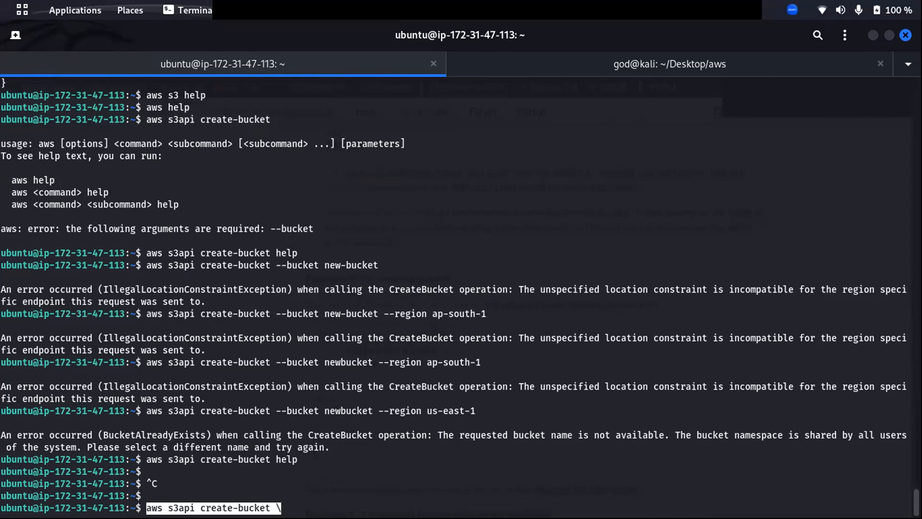
key("BackSpace")
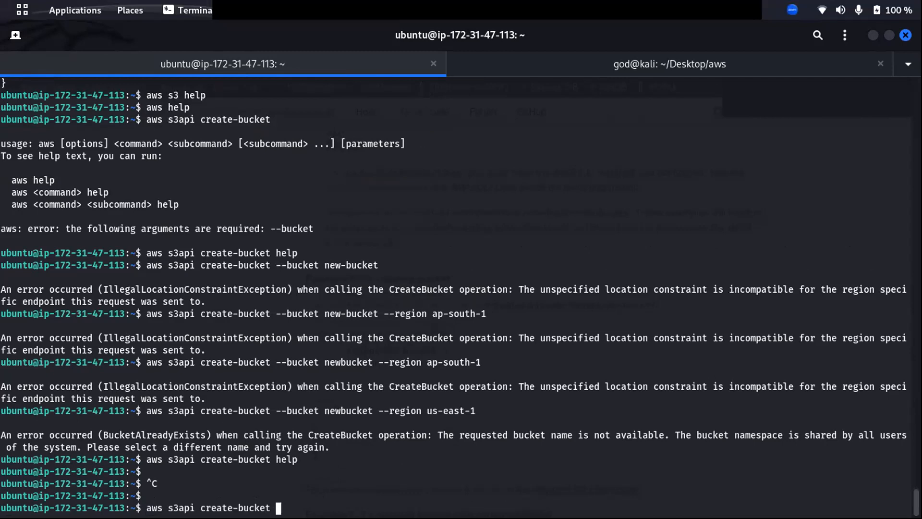
Step: Copy the "--bucket my-bucket" and "--region us-east-1" lines from Example 1 in the create-bucket reference and paste them into the terminal command
key("alt+Tab")
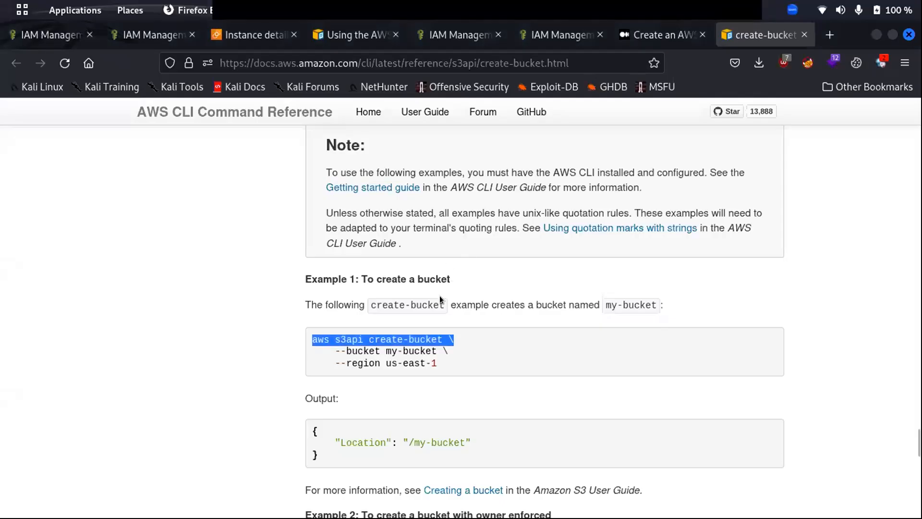
left_click_drag(431, 357, 331, 346)
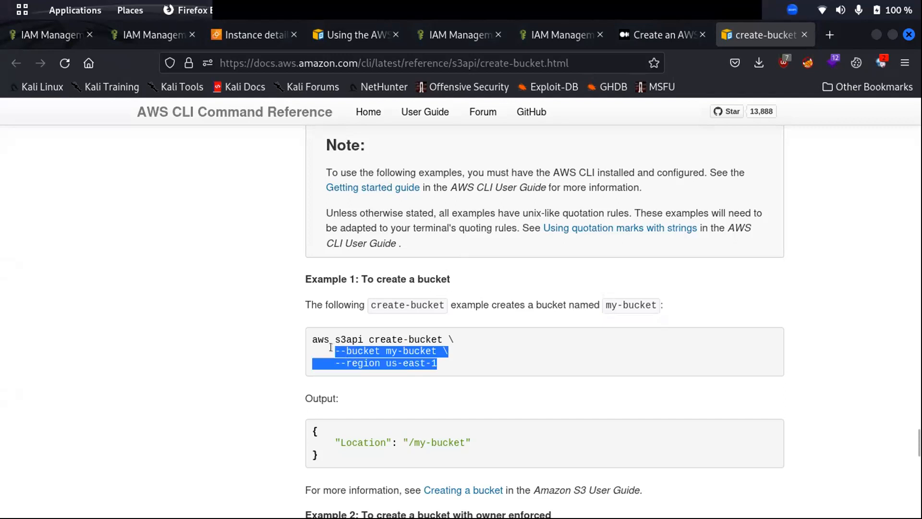
key("alt+Tab")
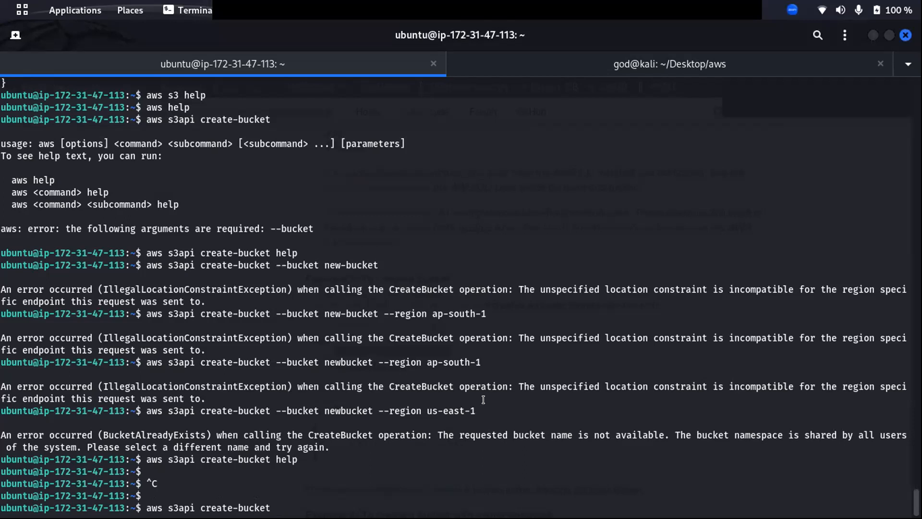
key("ctrl+shift+v")
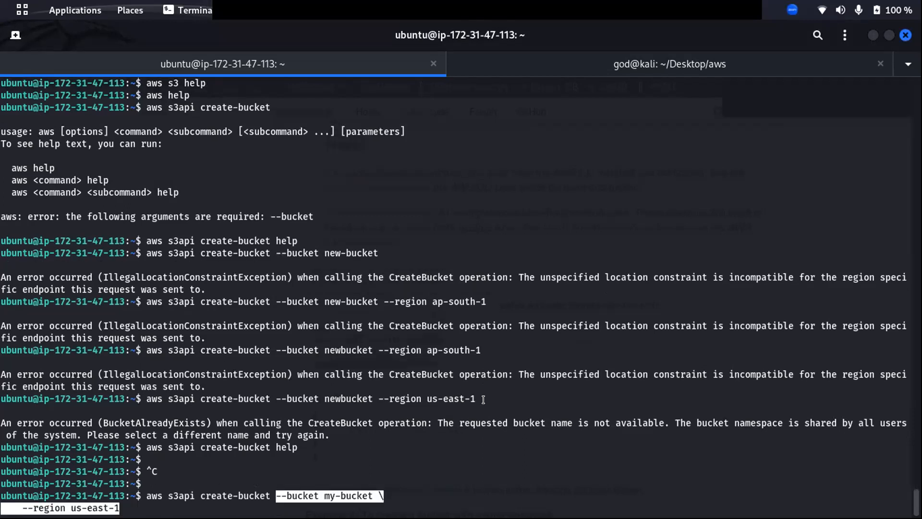
Step: Remove the backslash and line break to get "aws s3api create-bucket --bucket my-bucket --region us-east-1" on one line, and run it
key("Left")
key("Left")
key("Left")
key("Left")
key("Left")
key("Left")
key("Left")
key("Left")
key("Left")
key("Left")
key("Left")
key("Left")
key("Left")
key("Left")
key("Left")
key("Left")
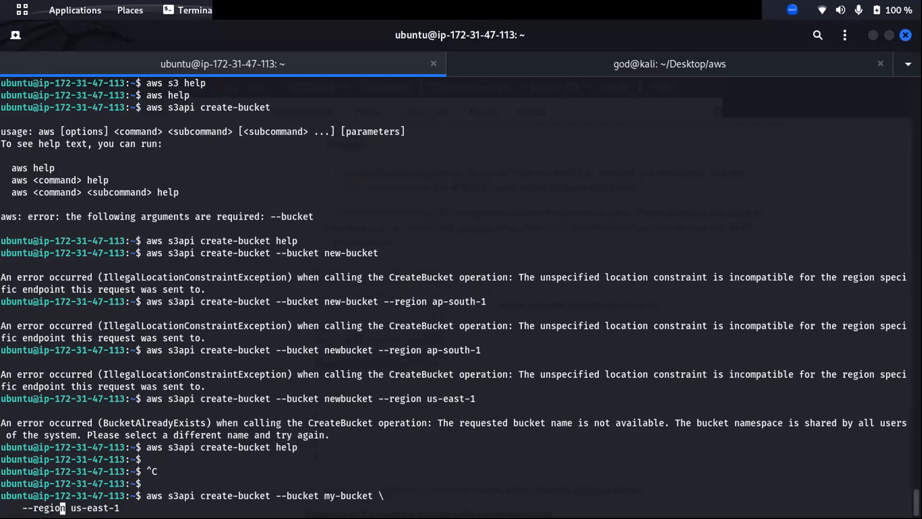
key("Left")
key("Left")
key("BackSpace")
key("BackSpace")
key("BackSpace")
key("BackSpace")
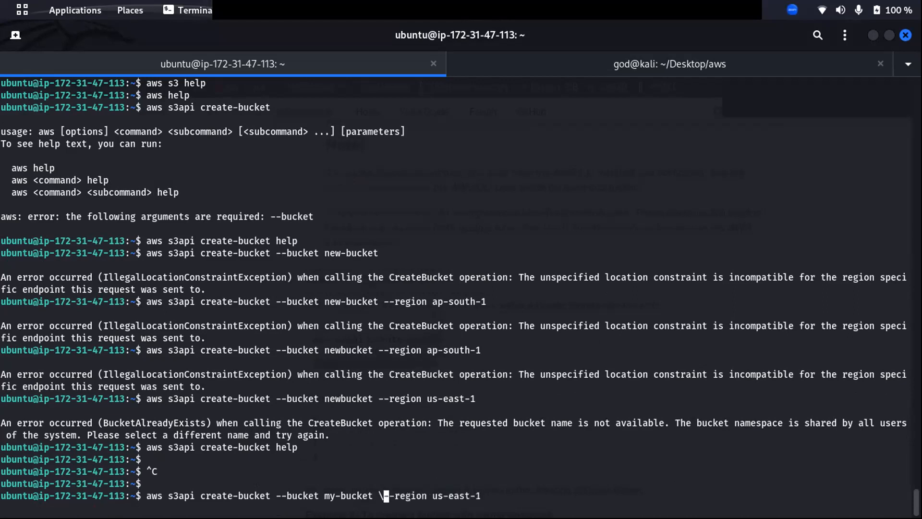
key("BackSpace")
key("Return")
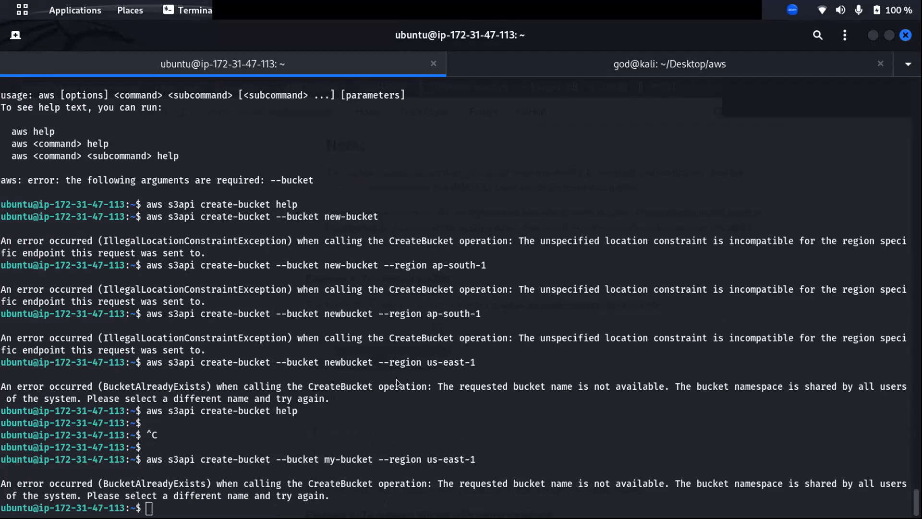
Step: Recall the create-bucket command for my-bucket, replace its region with ap-south1, and run it
key("super")
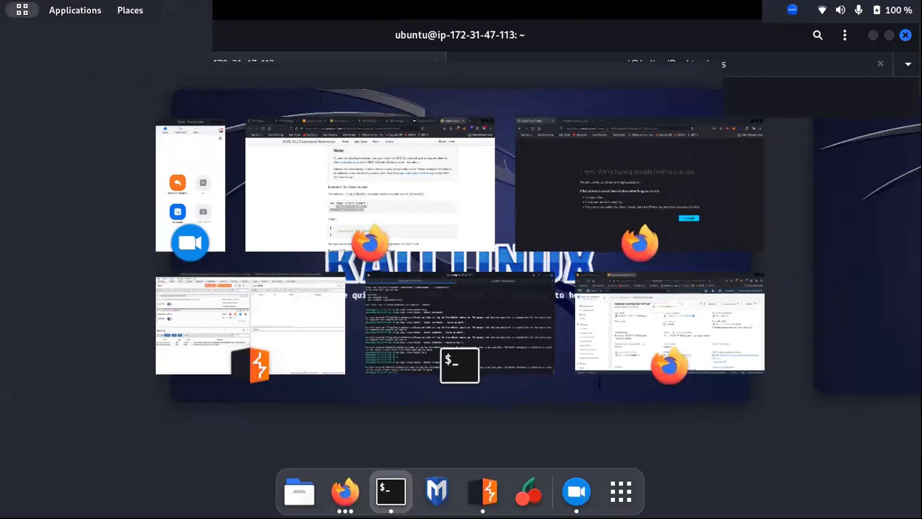
key("super")
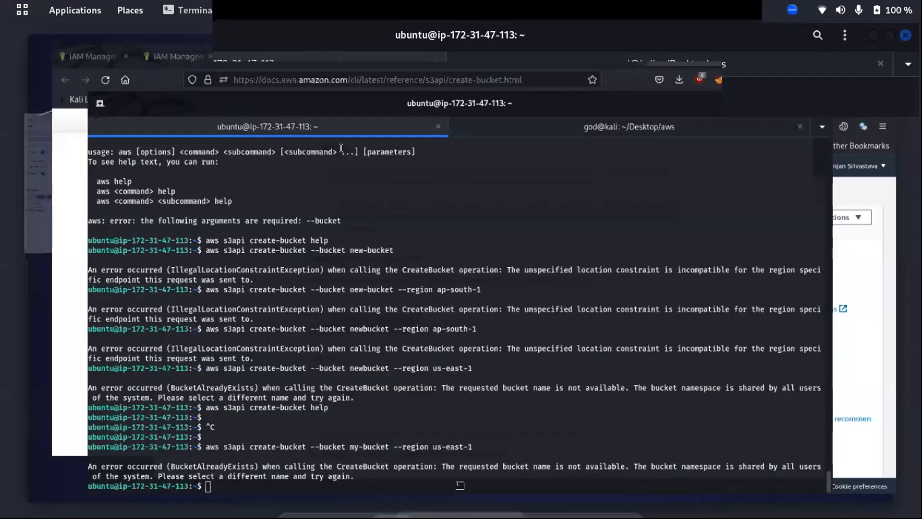
key("Up")
key("BackSpace")
key("BackSpace")
key("BackSpace")
key("BackSpace")
key("BackSpace")
key("BackSpace")
key("BackSpace")
key("BackSpace")
key("BackSpace")
type("ap")
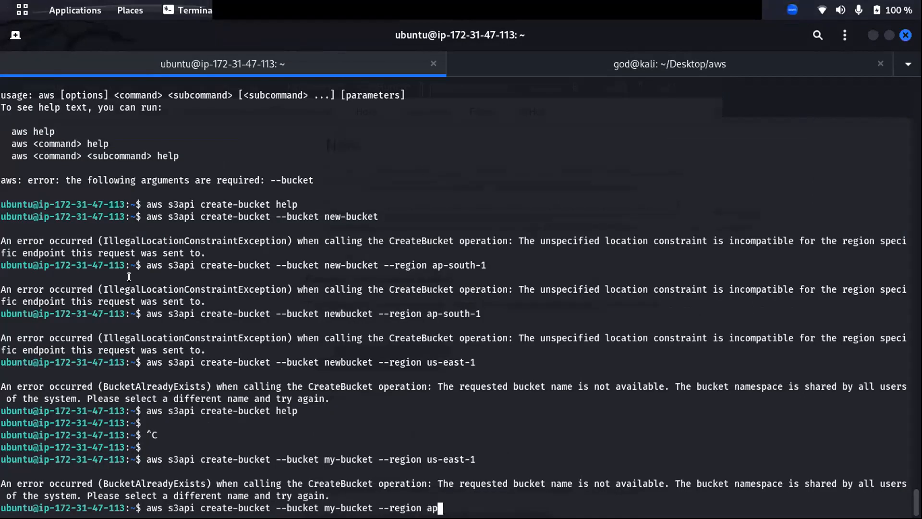
type("-soui")
key("BackSpace")
key("BackSpace")
type("uth1")
key("Return")
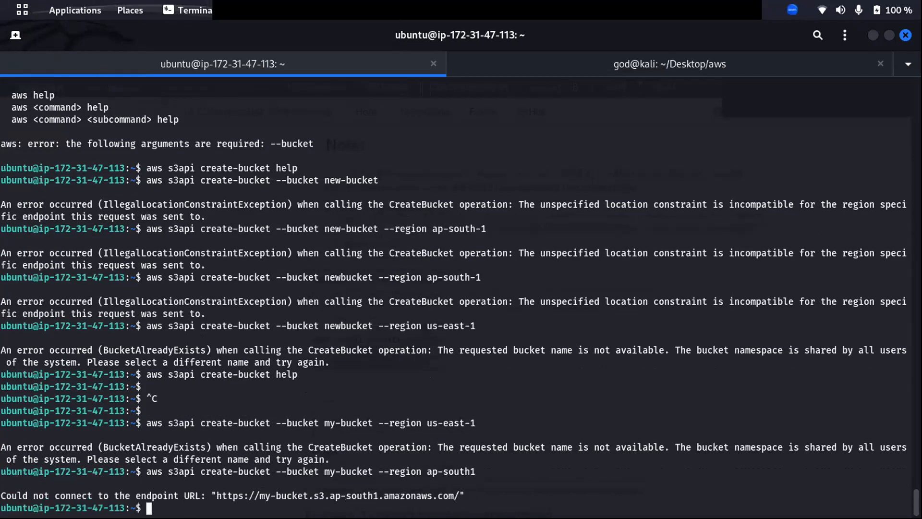
Step: Correct the region in the recalled create-bucket command to ap-south-1 and run it again
key("Up")
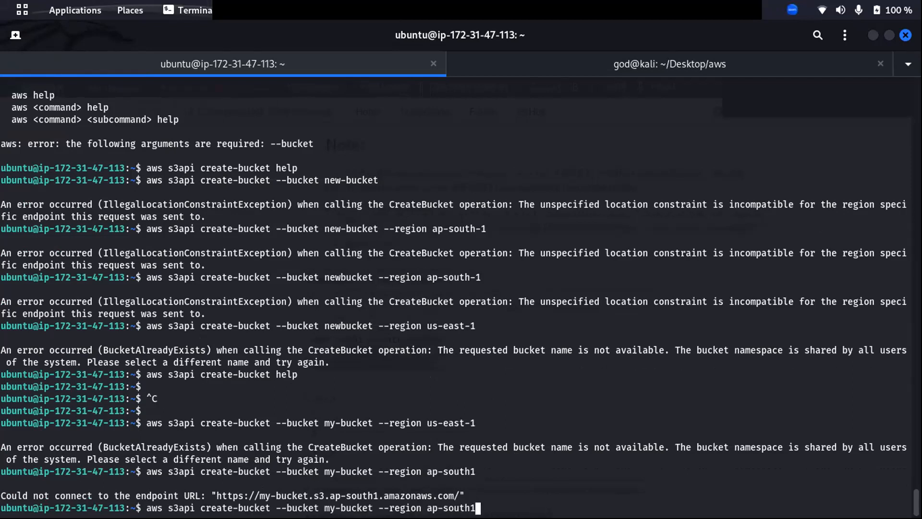
key("Left")
type("-")
key("Return")
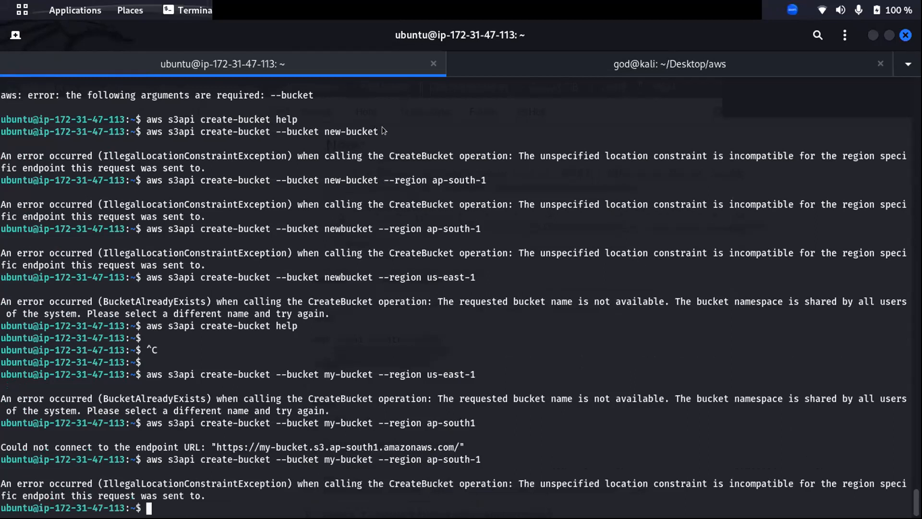
Step: Switch to the IAM Policies page in Firefox, refresh the policy list, and open s3_permissive to view its permissions
key("super")
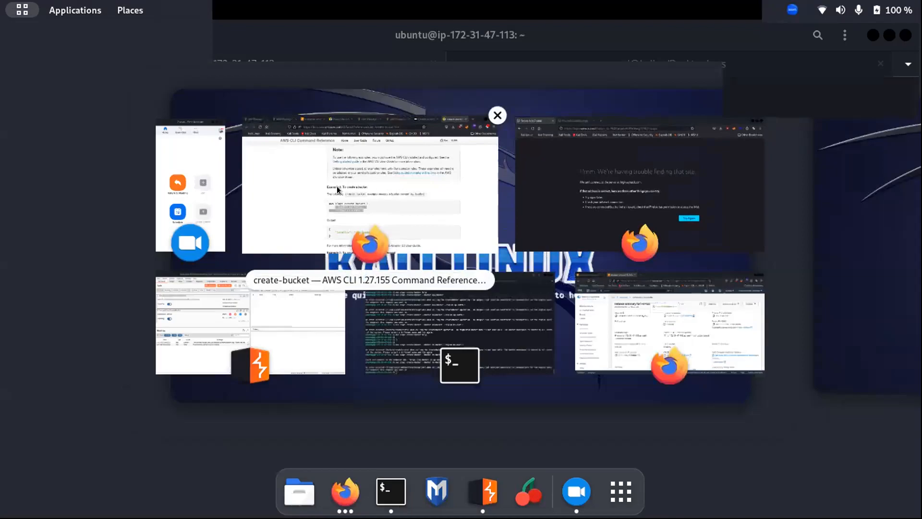
left_click(338, 190)
left_click(243, 237)
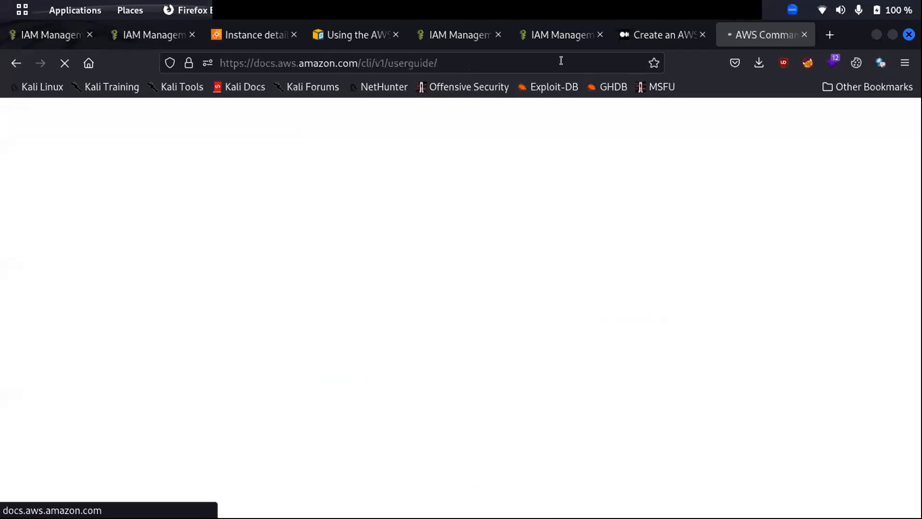
left_click(558, 36)
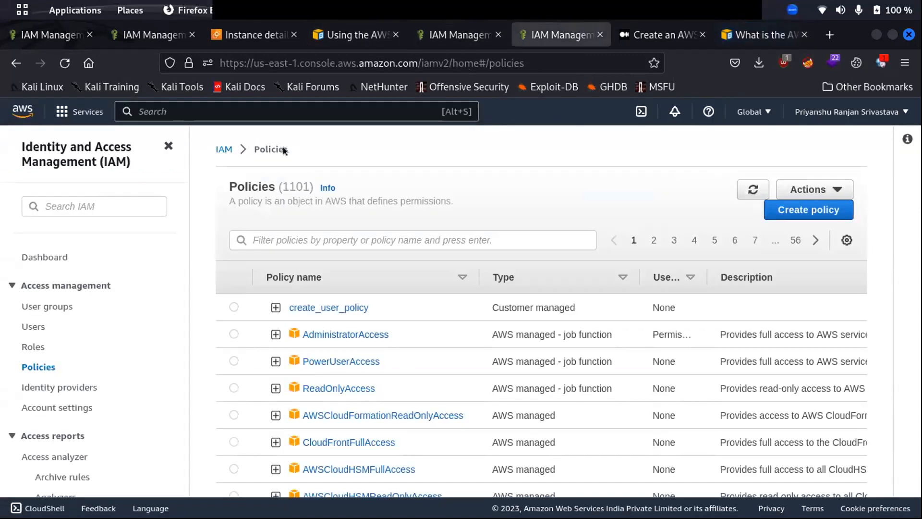
left_click(754, 190)
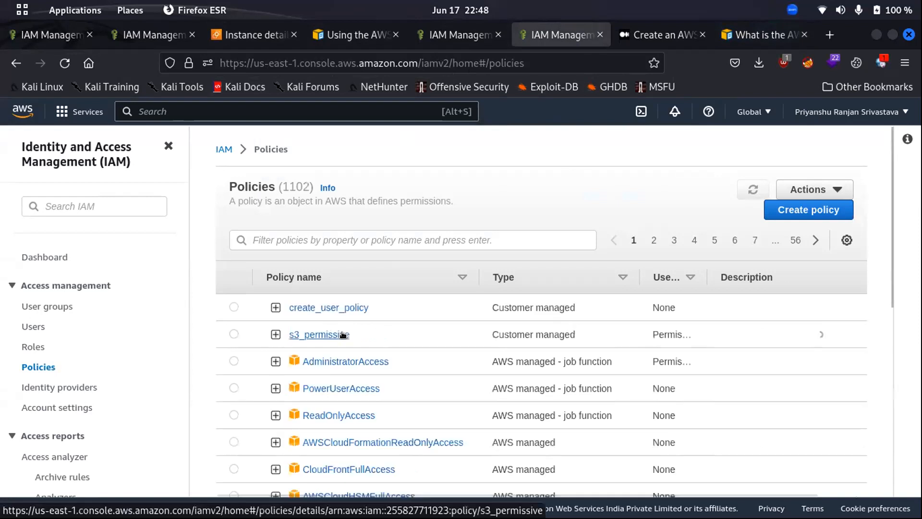
left_click(323, 332)
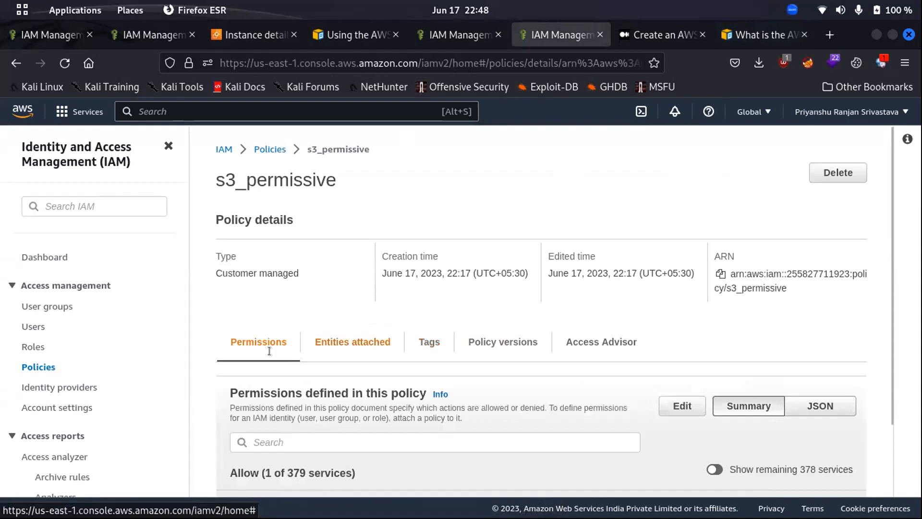
scroll(437, 310, "down", 3)
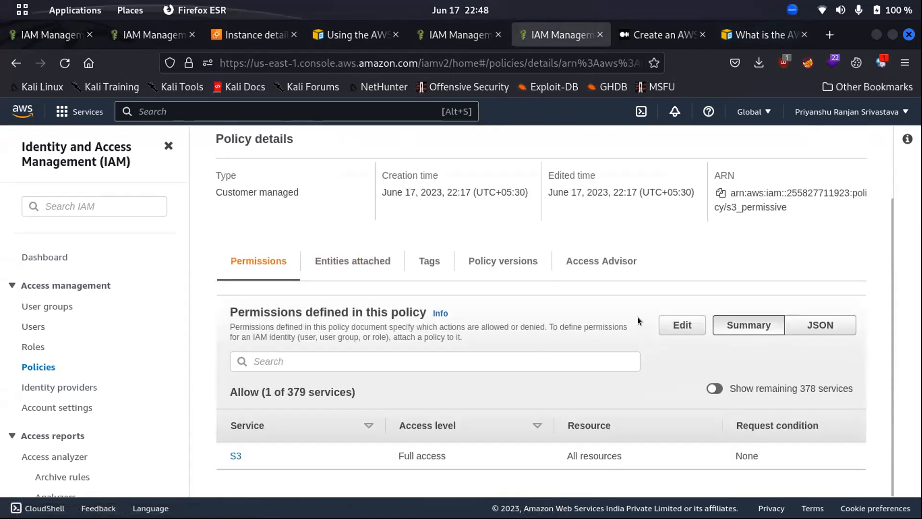
left_click(677, 325)
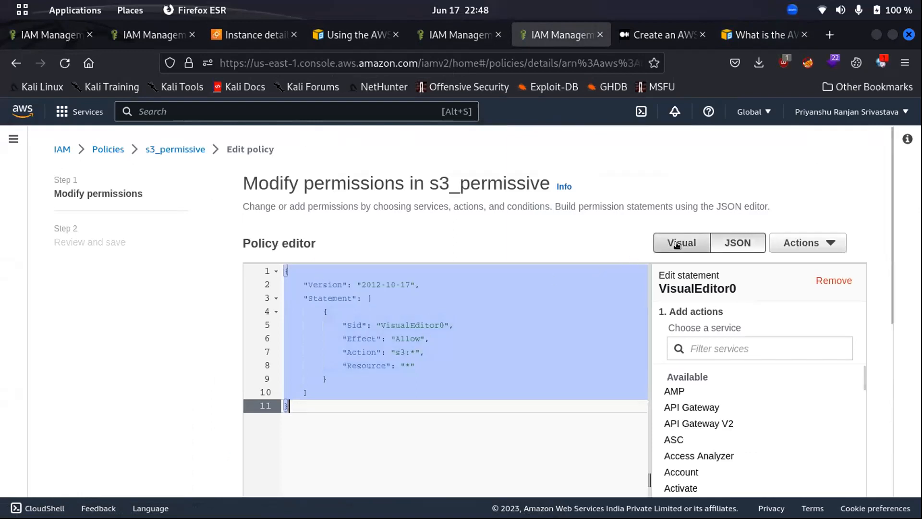
left_click(722, 342)
type("s3")
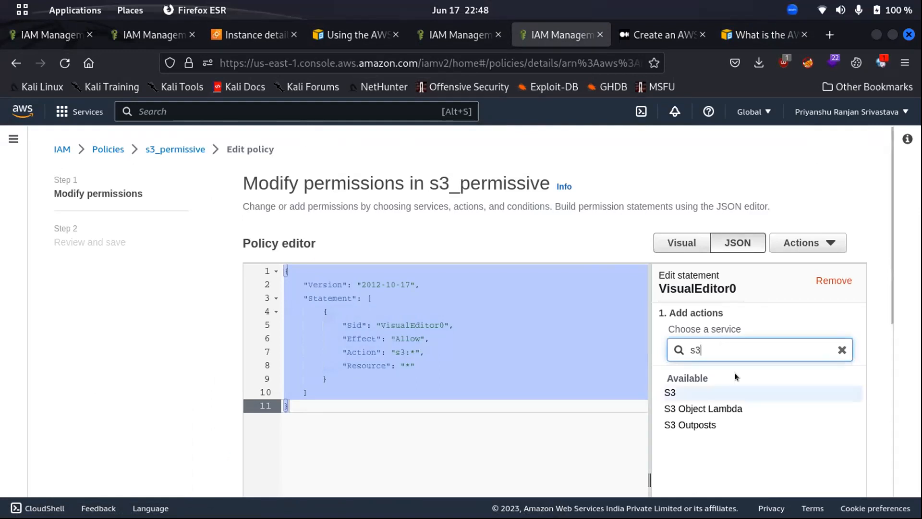
left_click(666, 393)
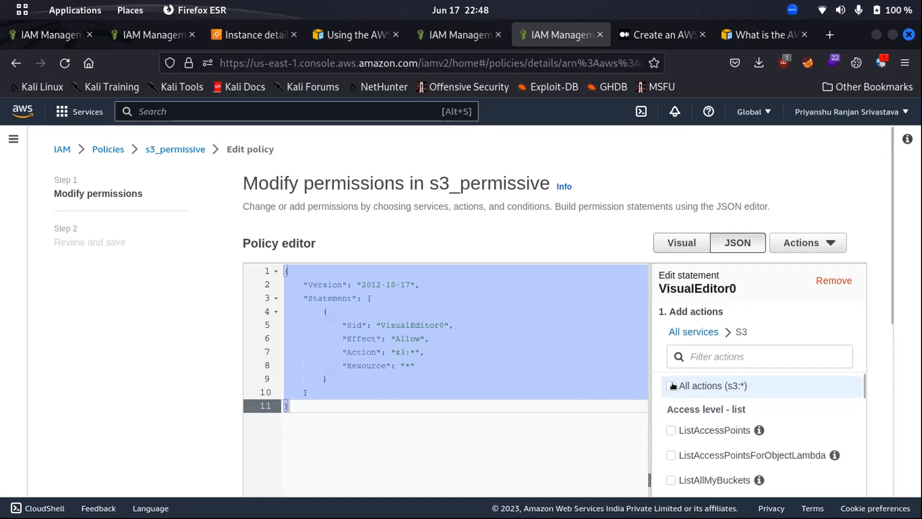
left_click(672, 385)
scroll(745, 379, "down", 5)
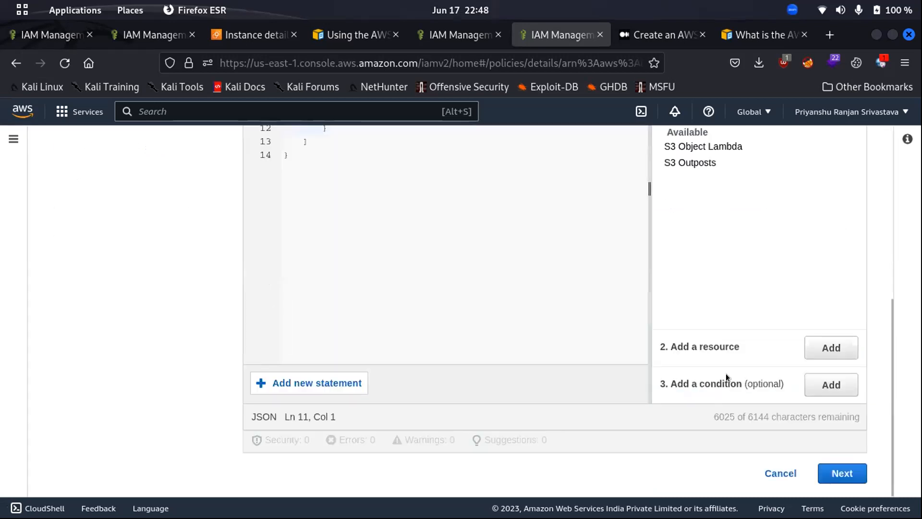
scroll(598, 368, "up", 5)
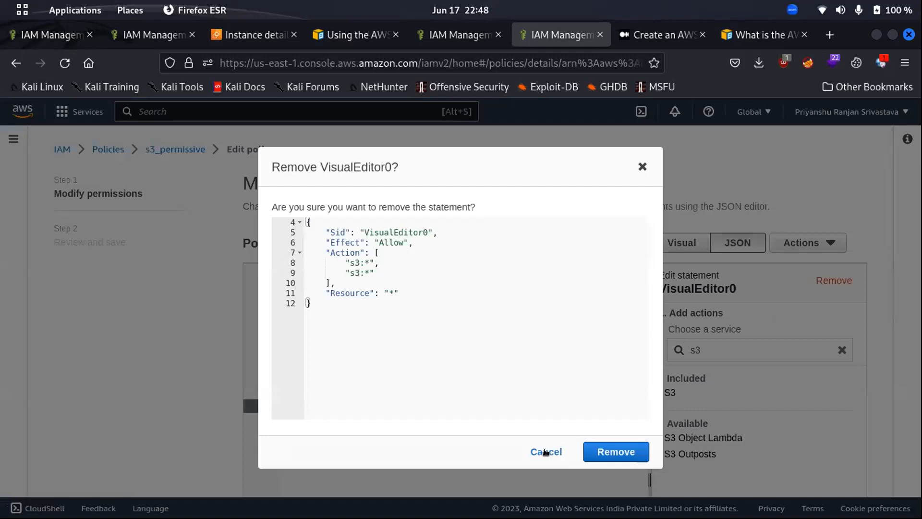
left_click(546, 451)
scroll(748, 390, "down", 5)
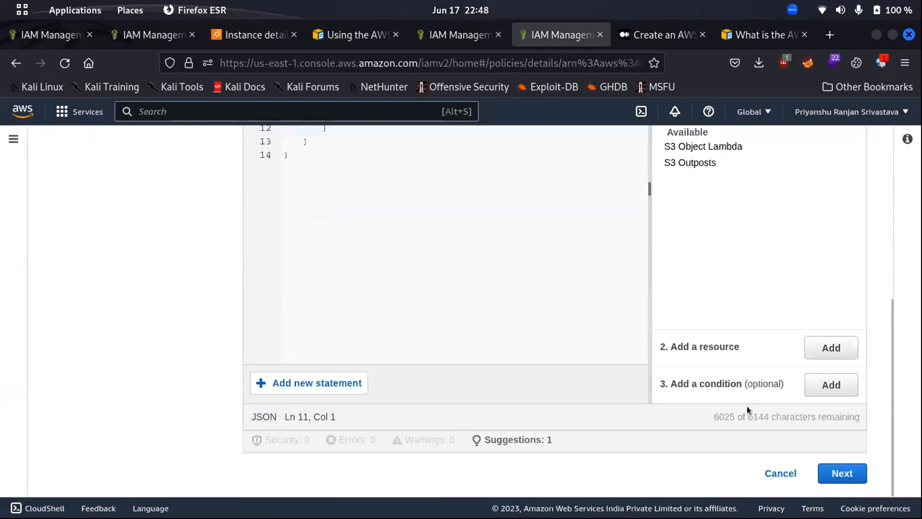
left_click(778, 473)
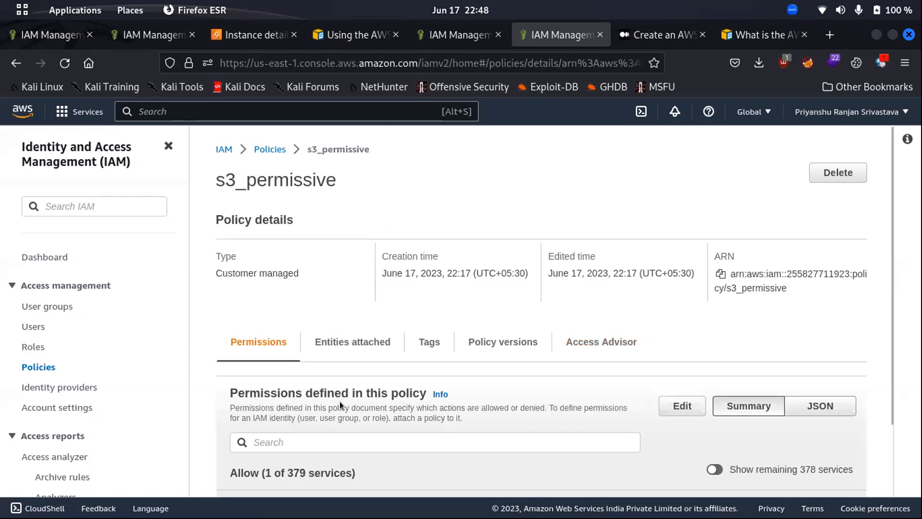
Step: Open the S3 service in the s3_permissive permissions summary and examine the list of allowed actions
scroll(339, 402, "down", 3)
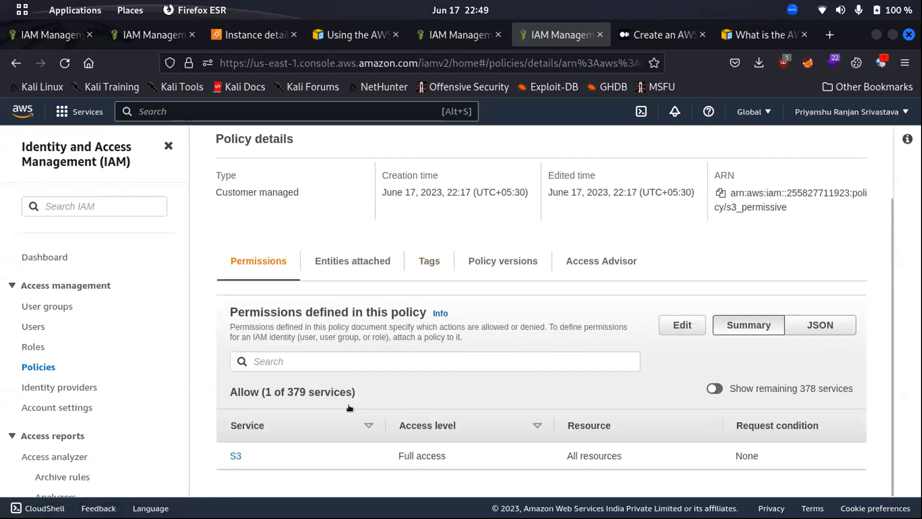
left_click(235, 455)
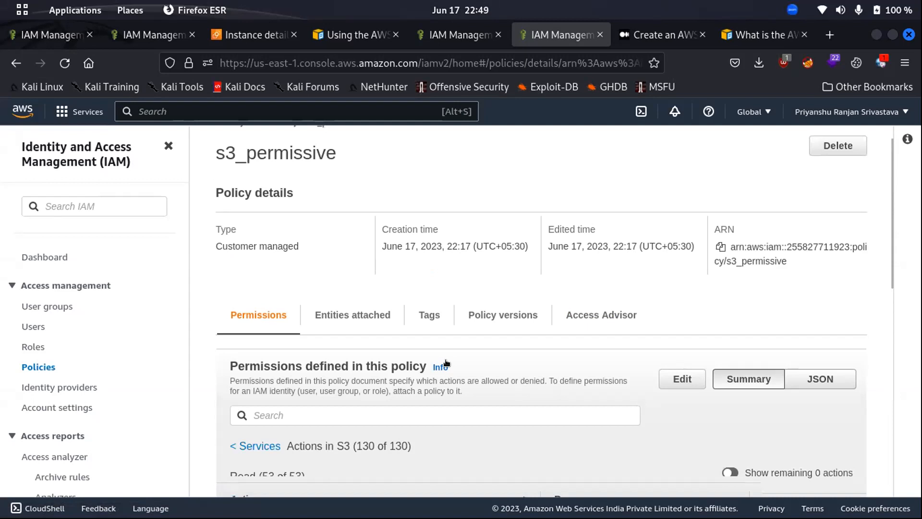
scroll(446, 363, "down", 10)
scroll(447, 362, "down", 10)
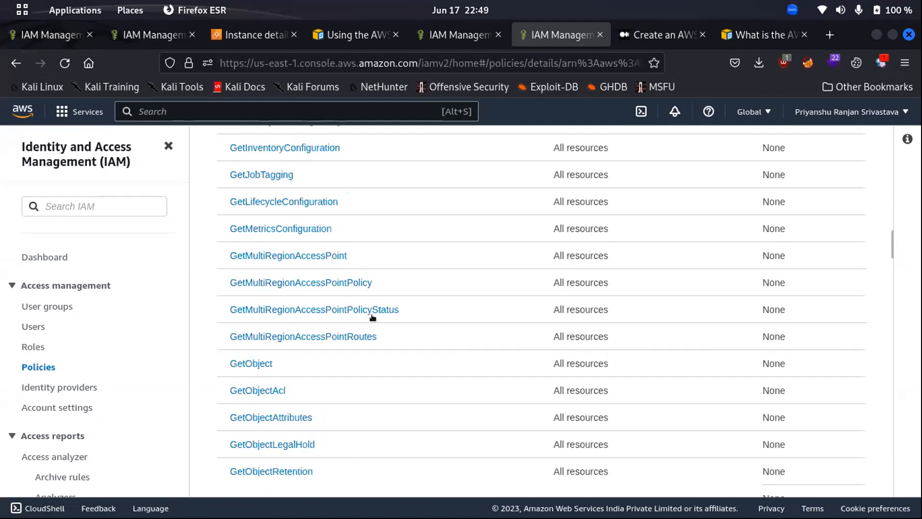
scroll(348, 242, "down", 5)
scroll(348, 241, "up", 15)
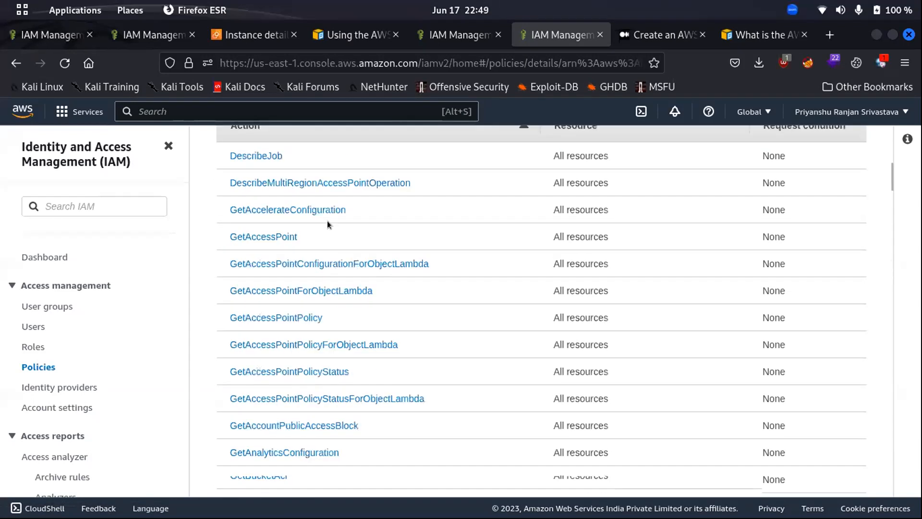
scroll(328, 224, "up", 15)
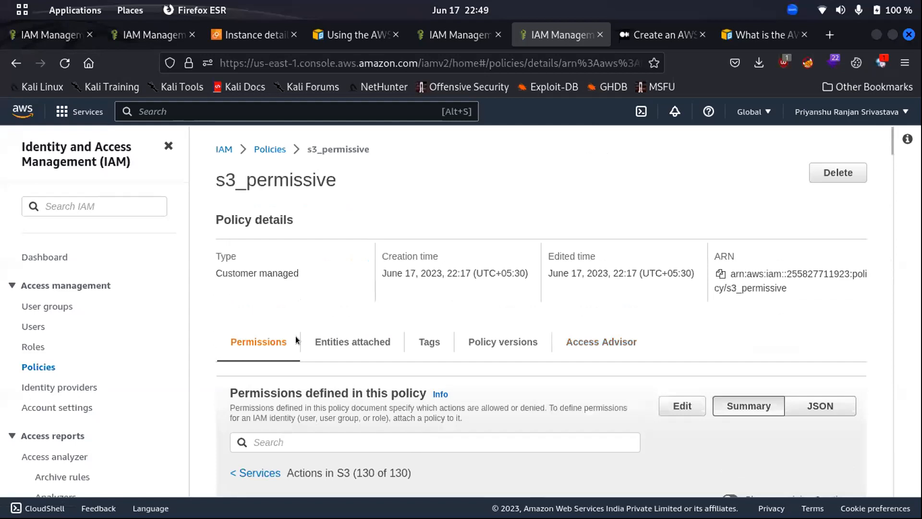
scroll(265, 437, "down", 4)
scroll(298, 288, "down", 7)
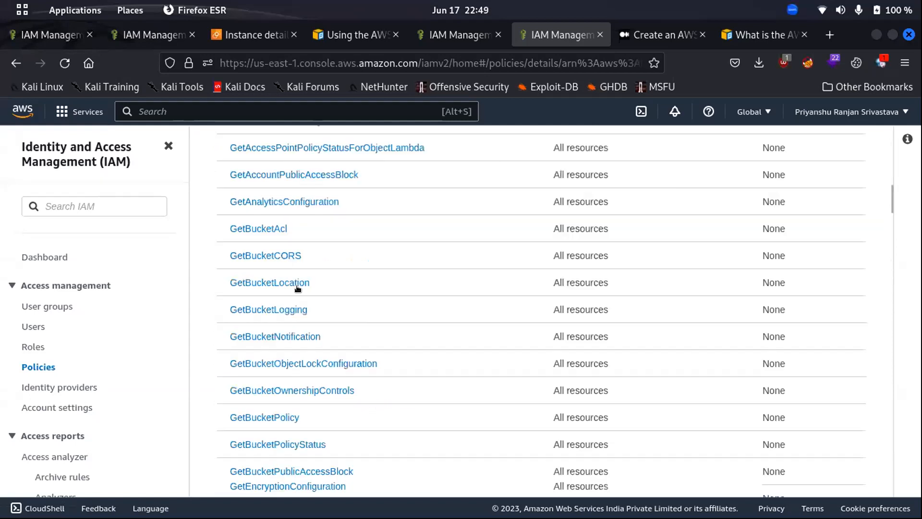
scroll(298, 288, "down", 7)
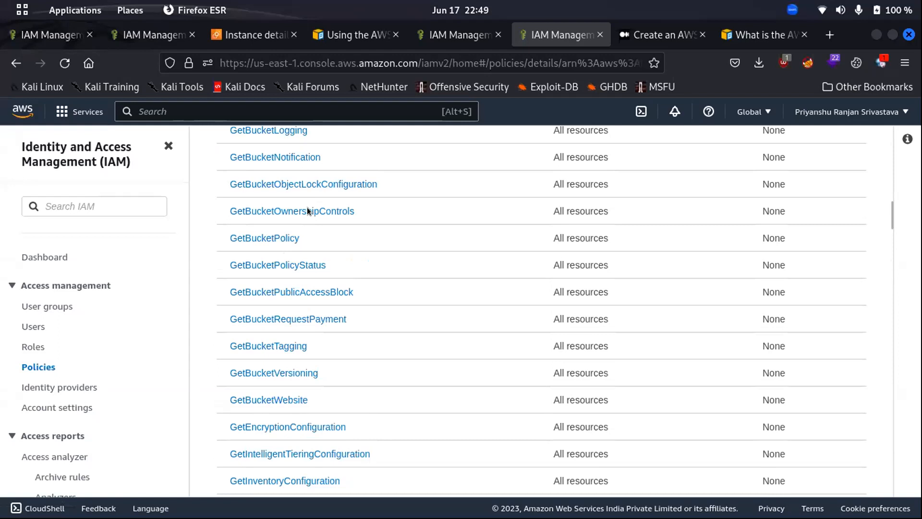
Step: Search the S3 actions in the s3_permissive policy for "create"
scroll(307, 210, "up", 15)
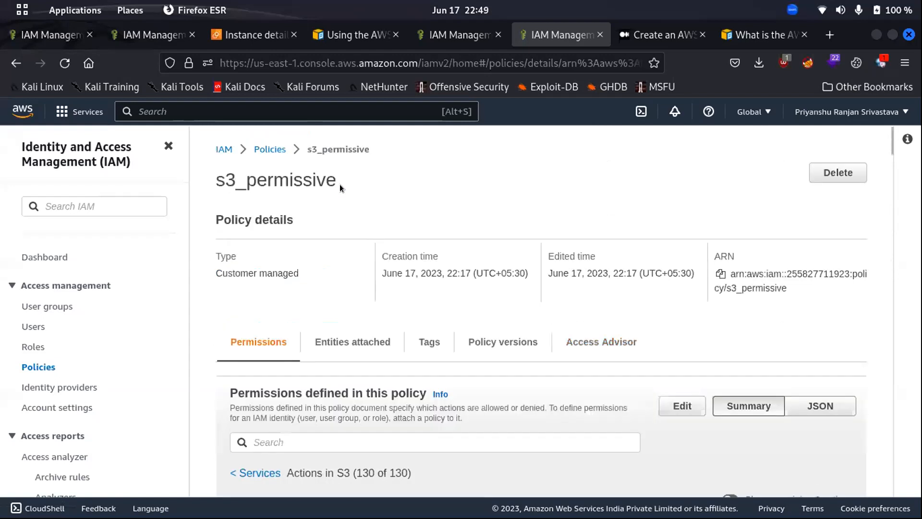
left_click(274, 437)
type("create")
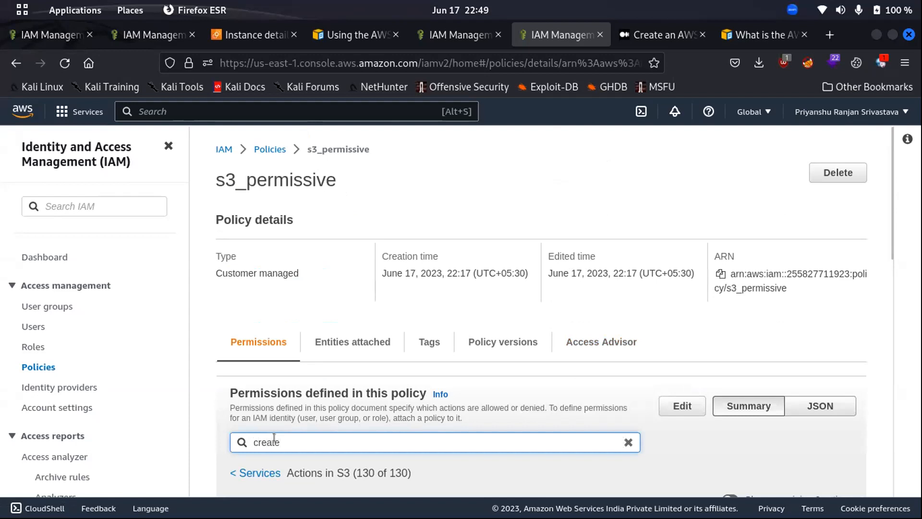
Step: Examine the S3 actions matching "create" in the s3_permissive policy, and open the policy for editing
scroll(312, 401, "down", 10)
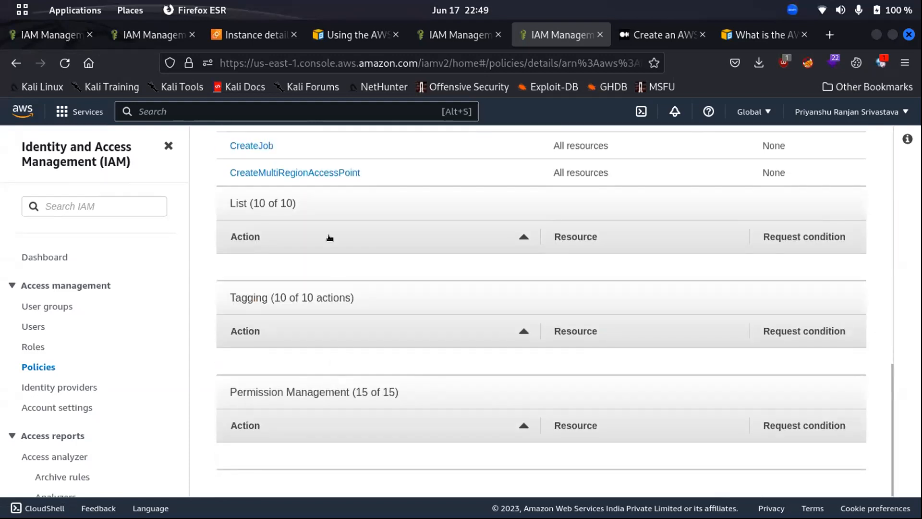
scroll(328, 234, "up", 10)
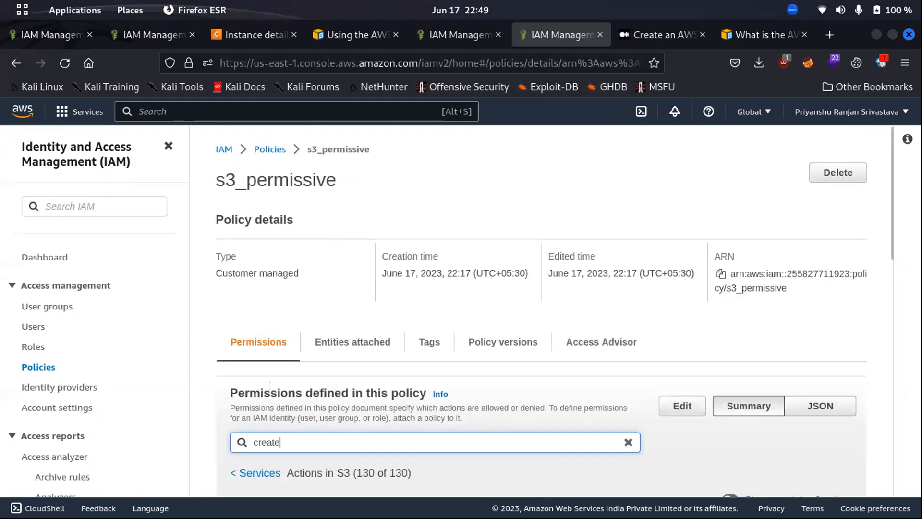
scroll(276, 435, "down", 5)
scroll(279, 438, "down", 7)
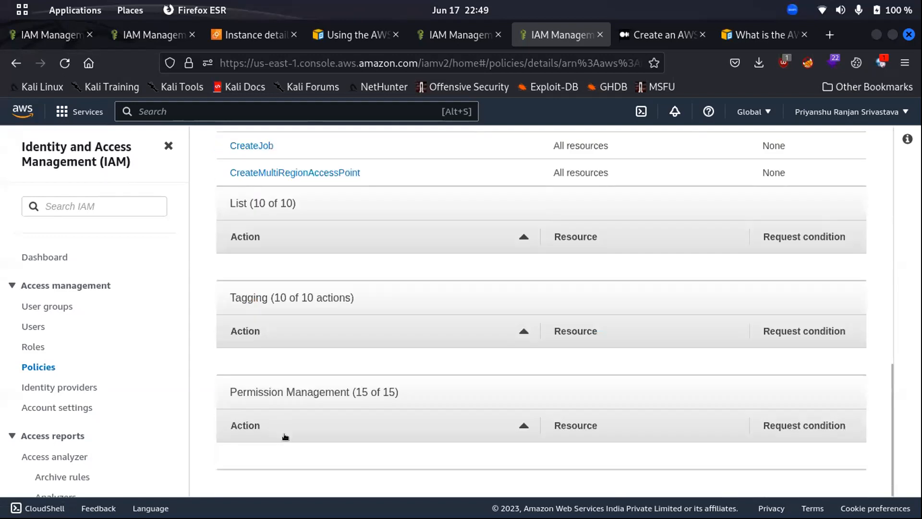
scroll(286, 253, "up", 12)
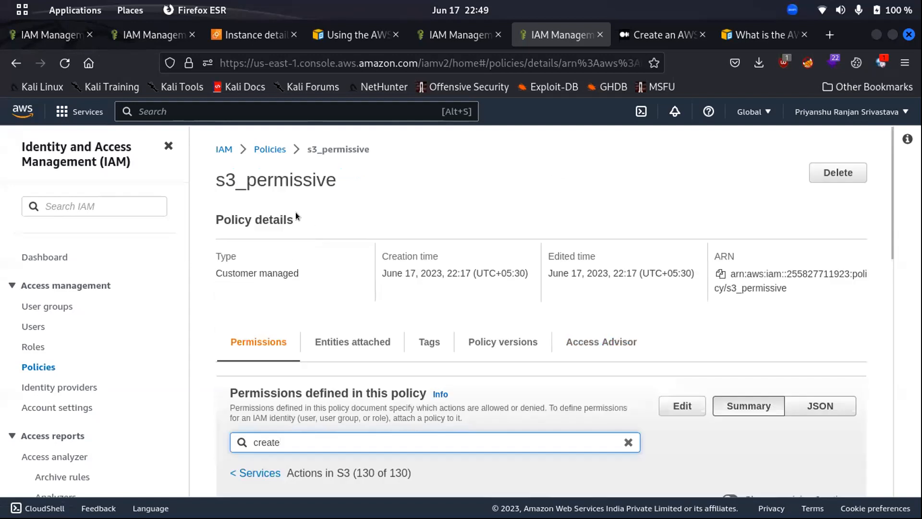
left_click(676, 407)
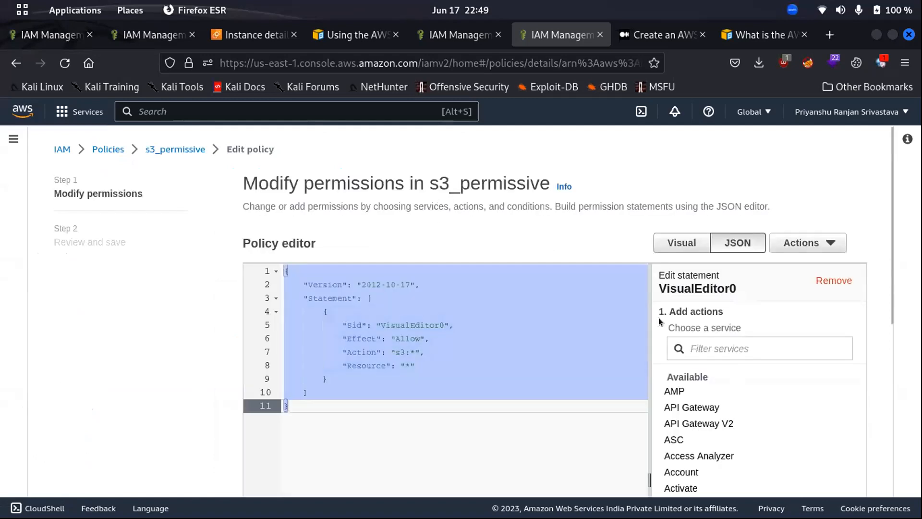
left_click(723, 350)
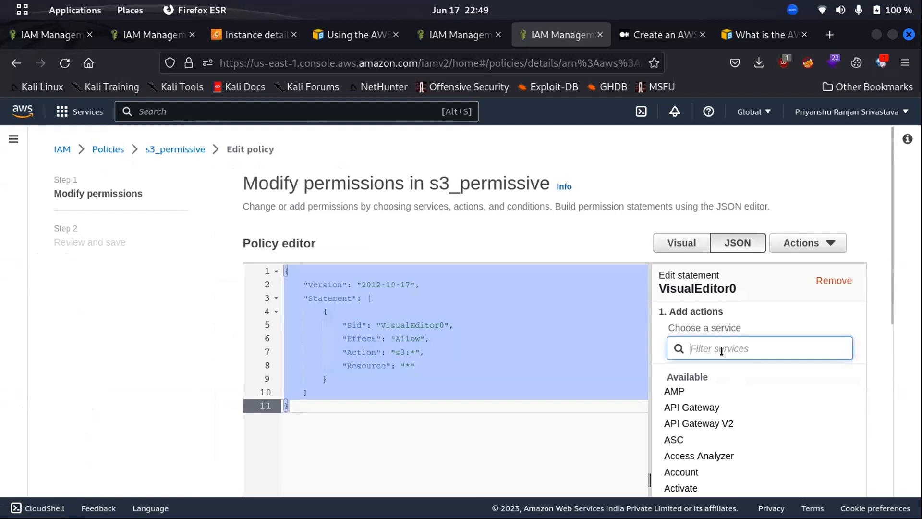
type("api")
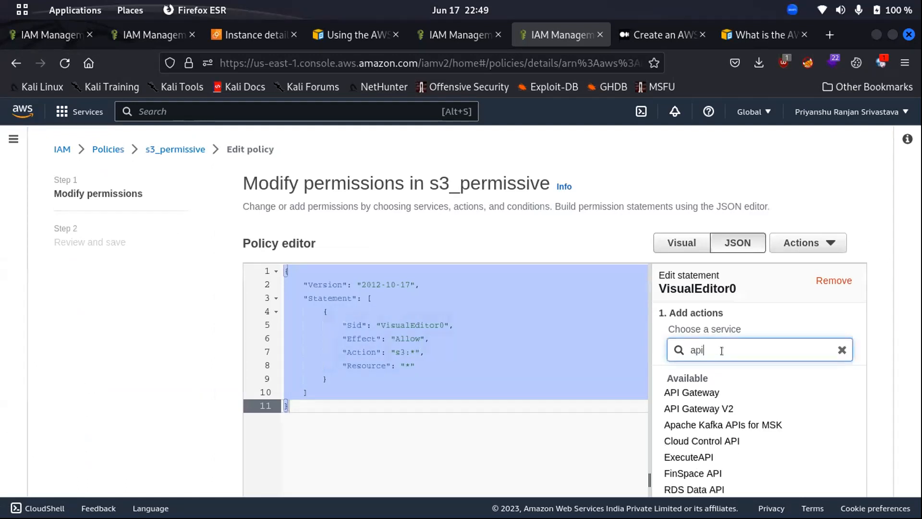
scroll(871, 339, "down", 5)
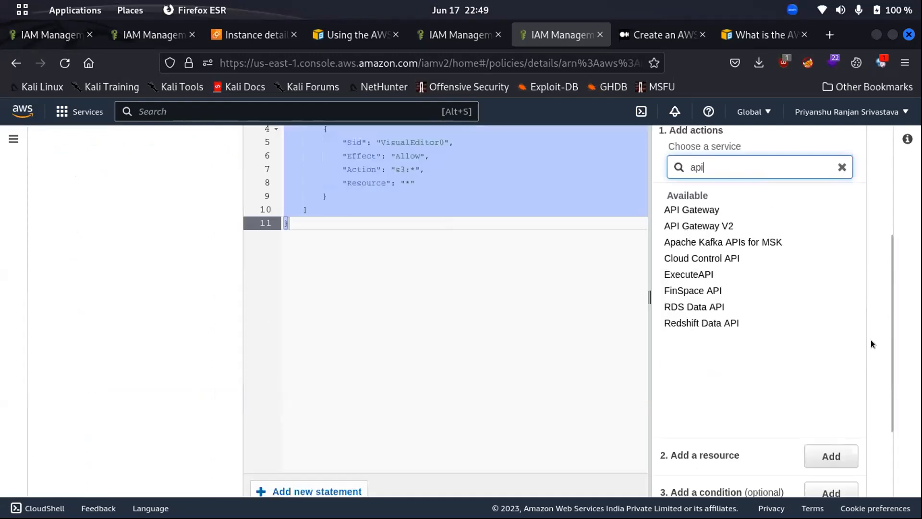
scroll(825, 279, "up", 5)
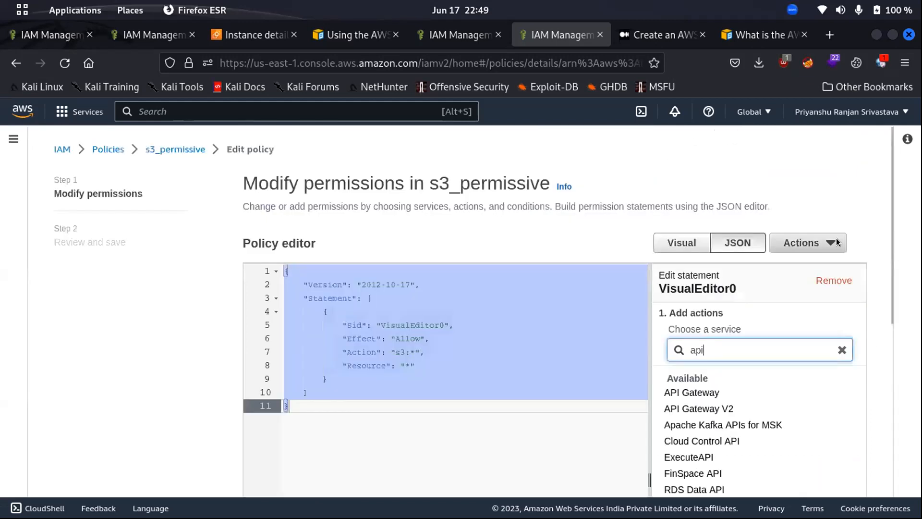
double_click(710, 345)
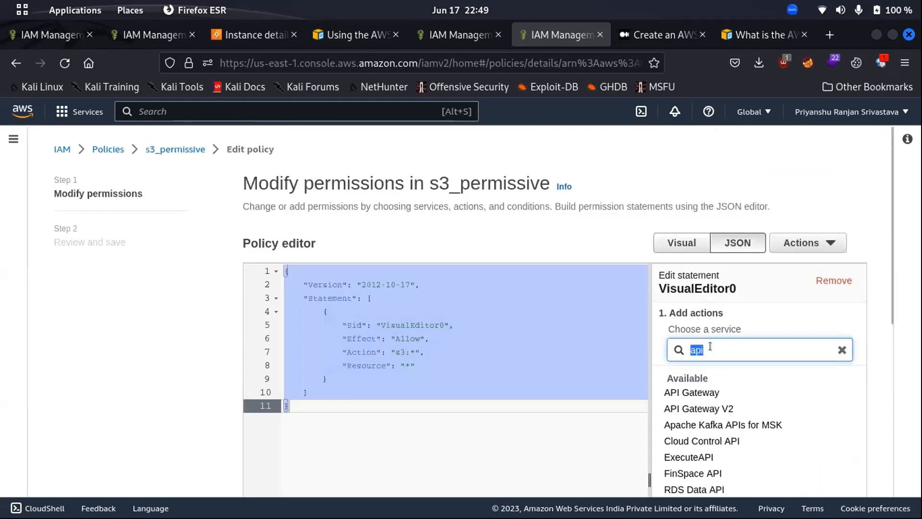
type("create")
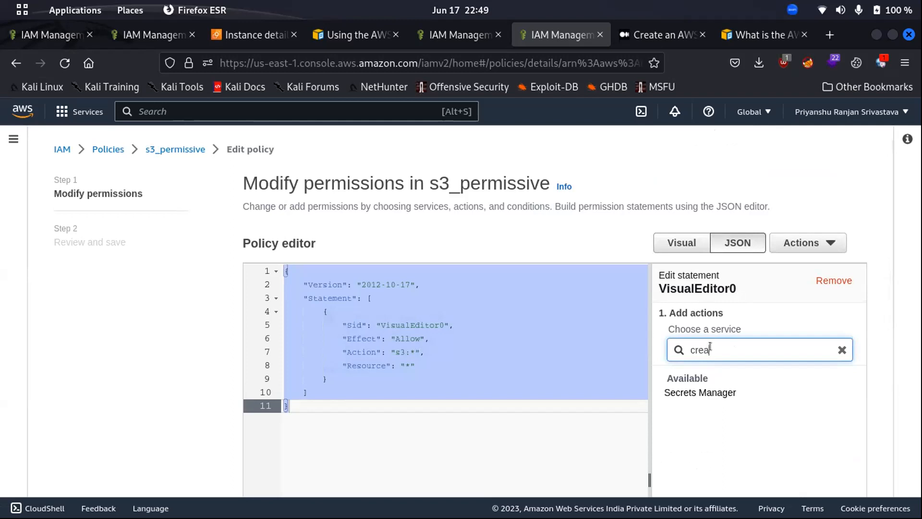
key("BackSpace")
key("BackSpace")
key("BackSpace")
key("BackSpace")
key("BackSpace")
key("BackSpace")
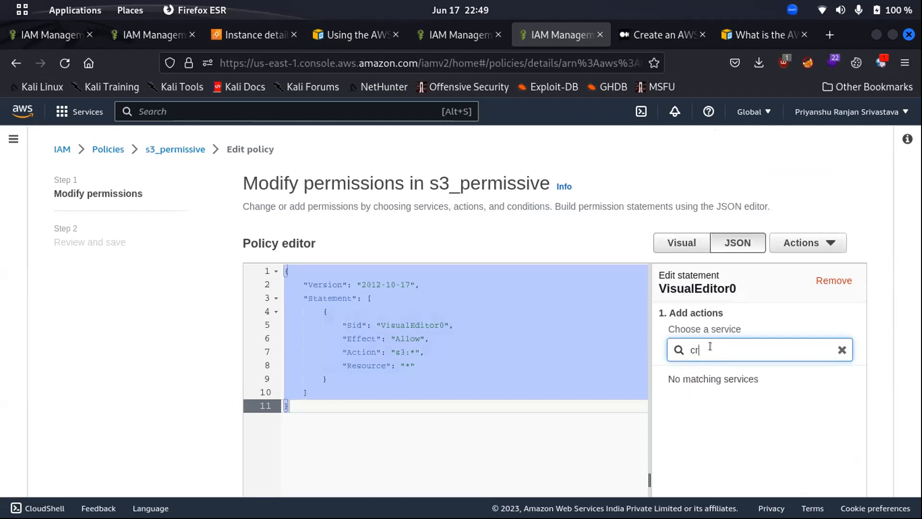
Step: Filter the services by "s3" in the policy editor and open the S3 service's list of actions
type("s3")
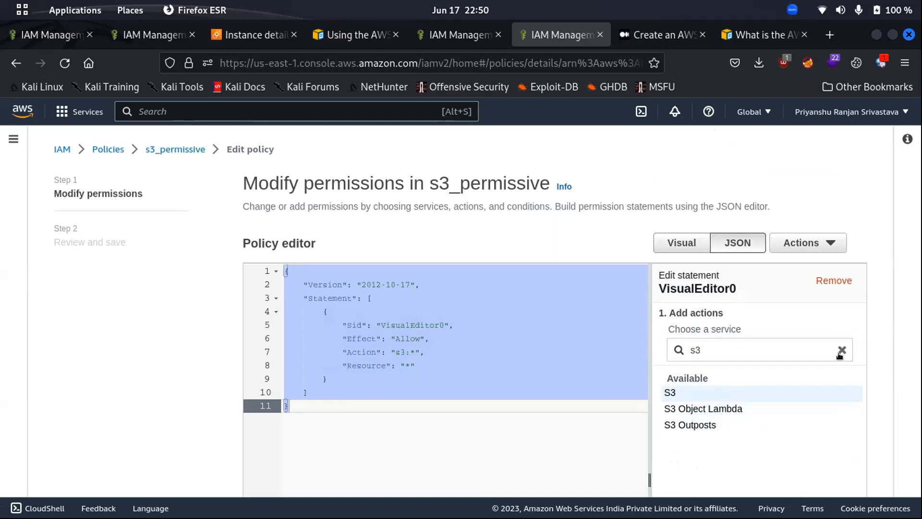
key("Return")
scroll(874, 364, "down", 2)
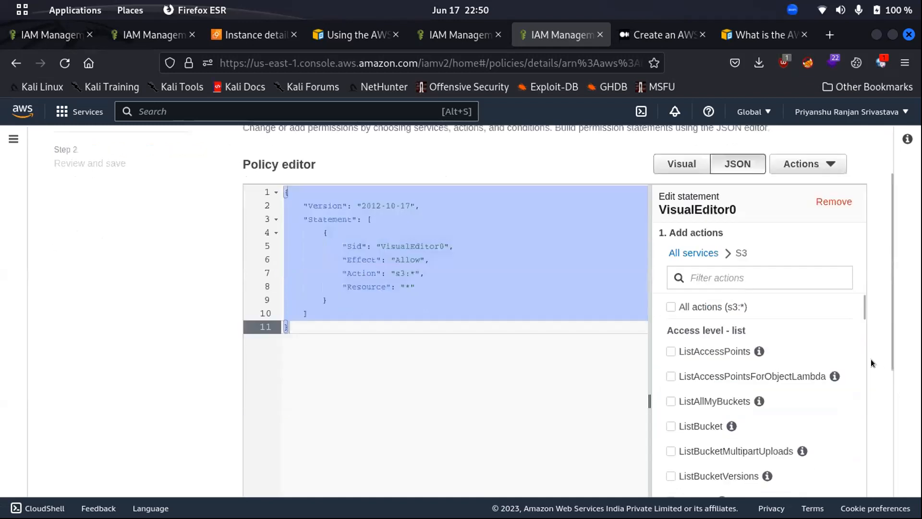
scroll(874, 364, "down", 5)
scroll(756, 253, "up", 6)
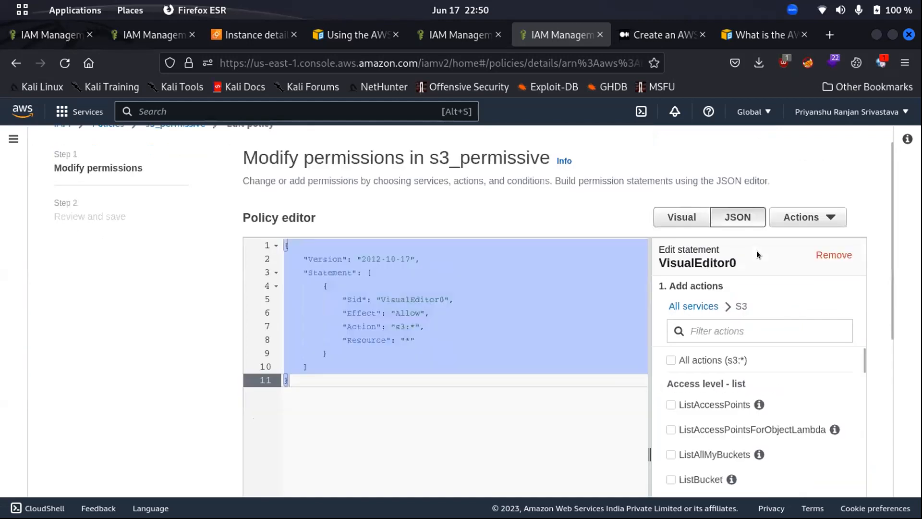
scroll(757, 249, "up", 1)
Step: Filter the S3 actions by "create" and add CreateBucket to the VisualEditor0 statement
left_click(709, 355)
type("create")
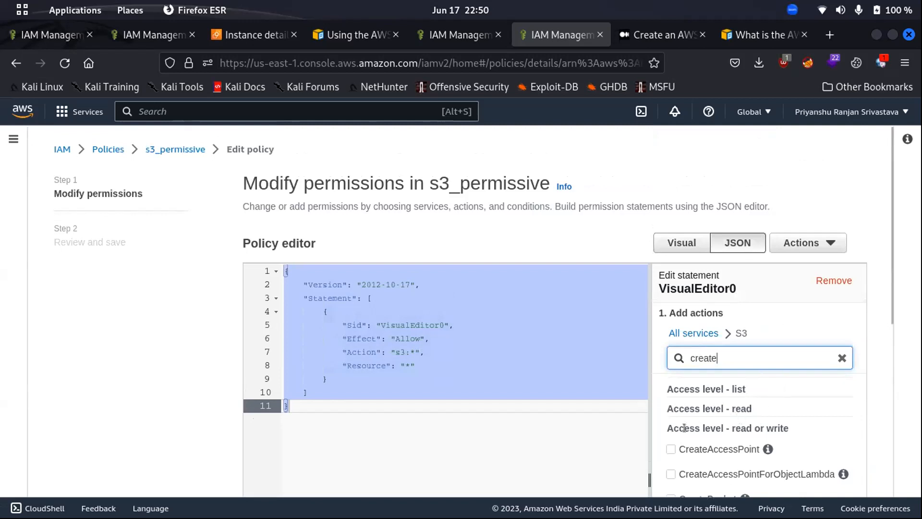
scroll(684, 428, "down", 6)
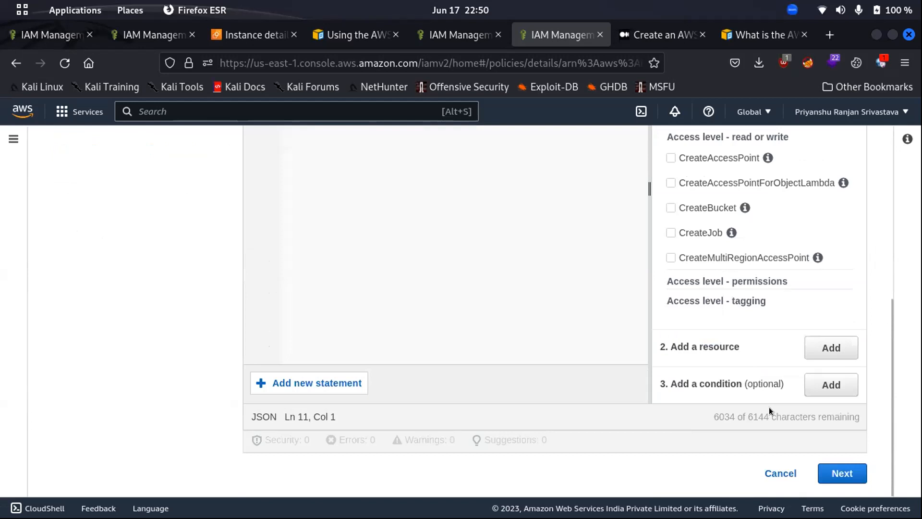
left_click(671, 207)
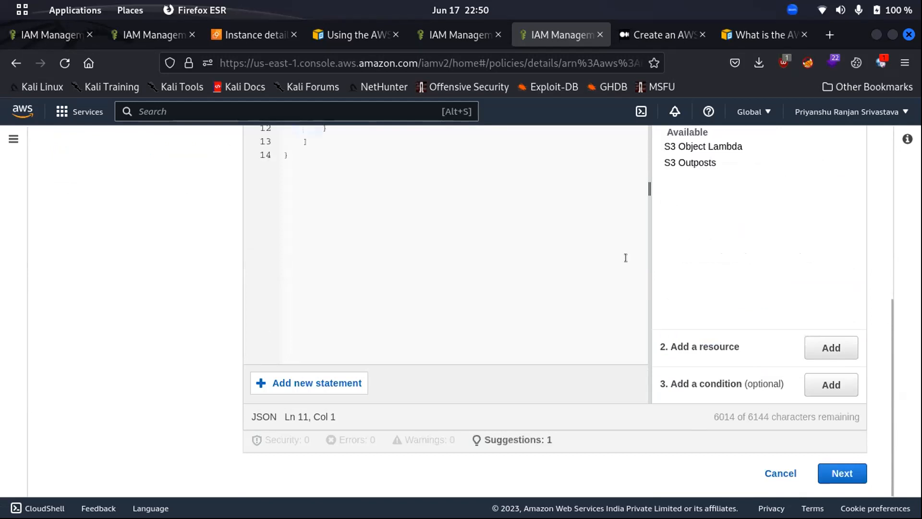
key("ctrl+shift+Home")
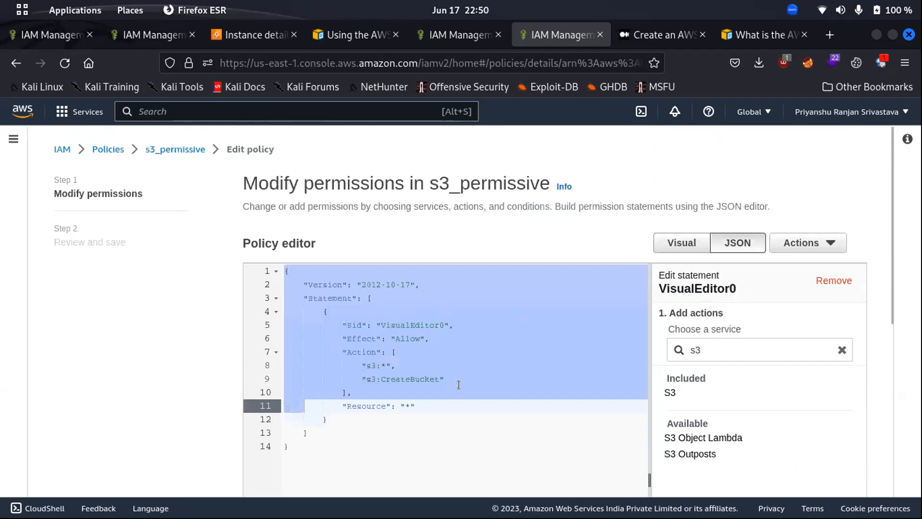
Step: Proceed to the review of the s3_permissive policy and save the changes
scroll(555, 405, "down", 6)
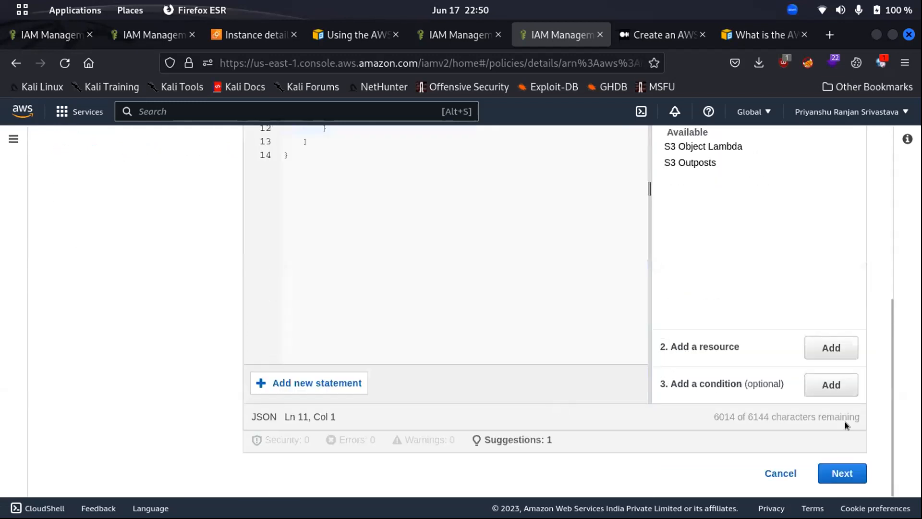
left_click(835, 471)
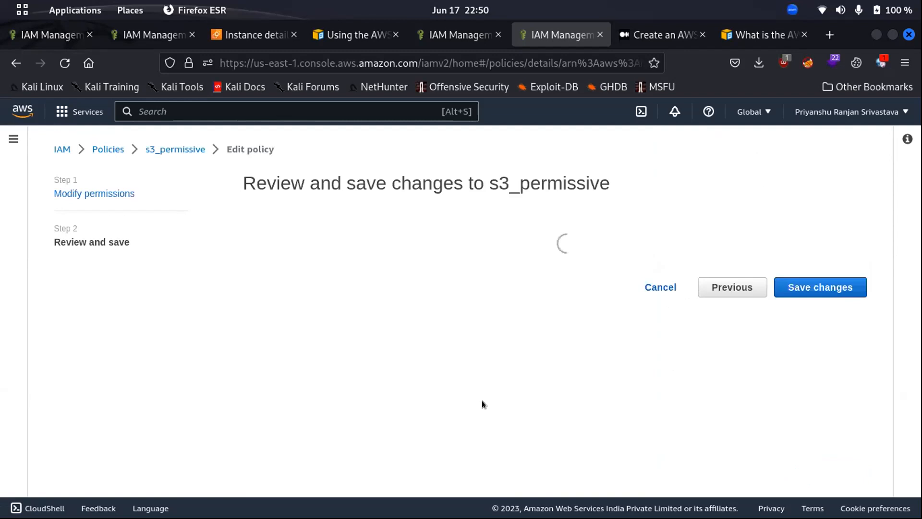
left_click(792, 460)
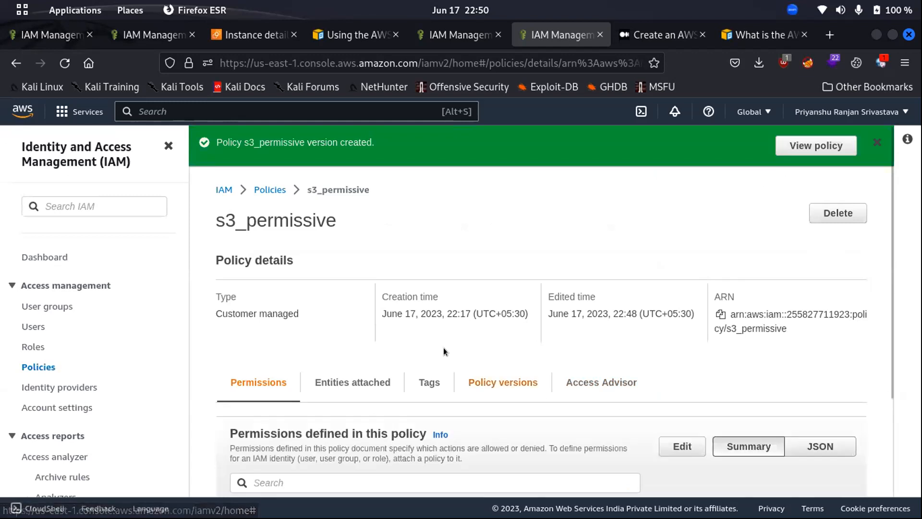
scroll(319, 405, "down", 3)
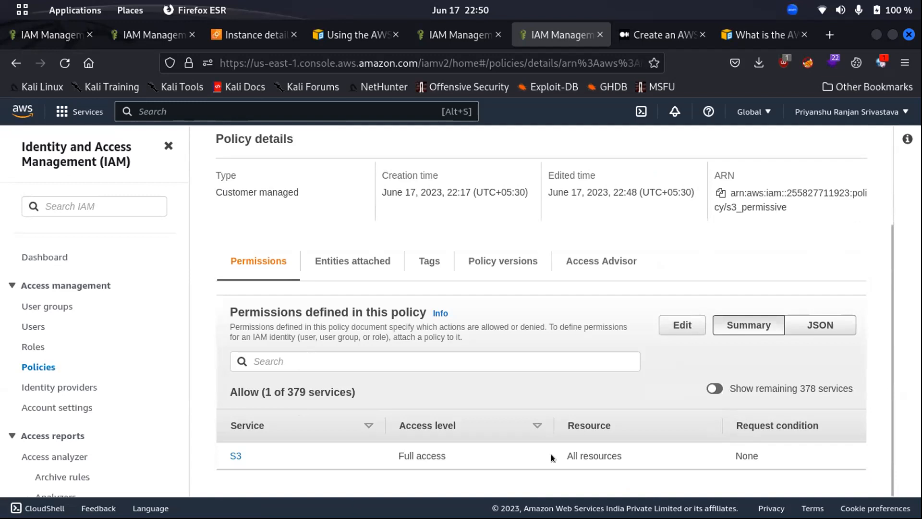
Step: Switch to the Terminal and run the create-bucket command for my-bucket in region ap-south-1 twice more
key("super")
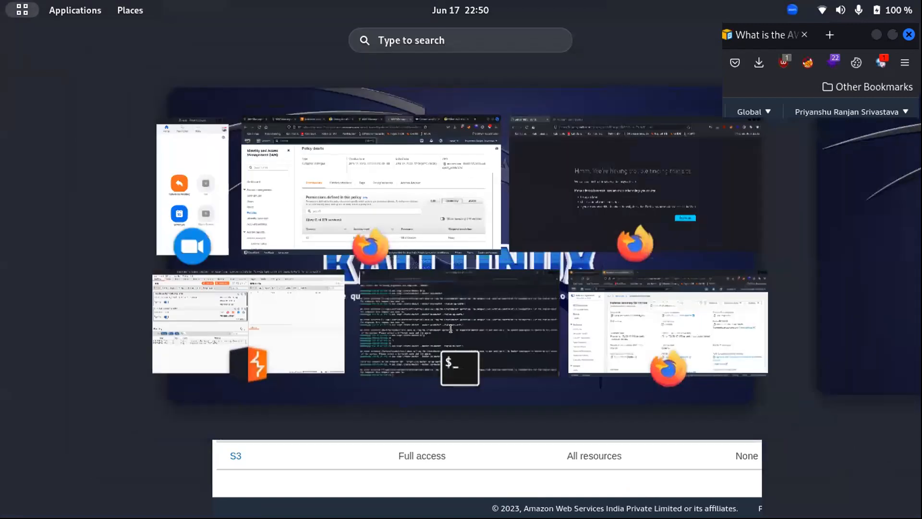
left_click(450, 329)
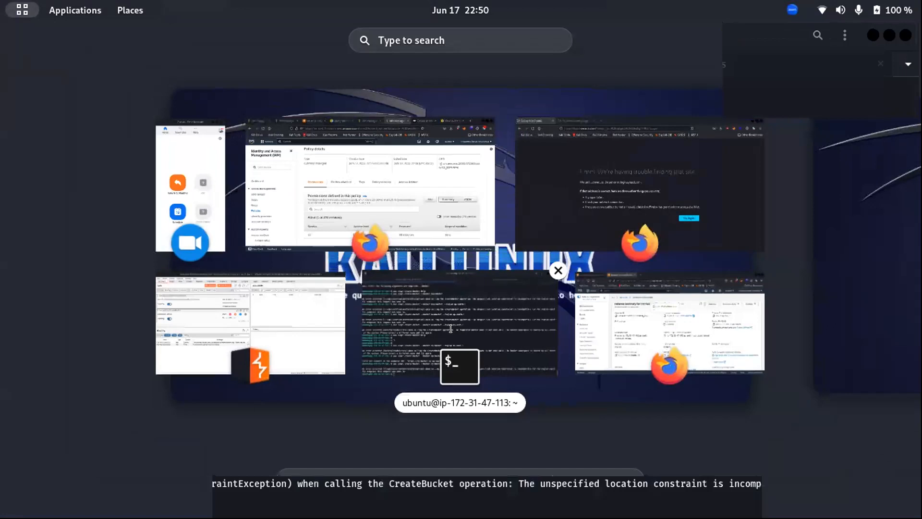
left_click(450, 329)
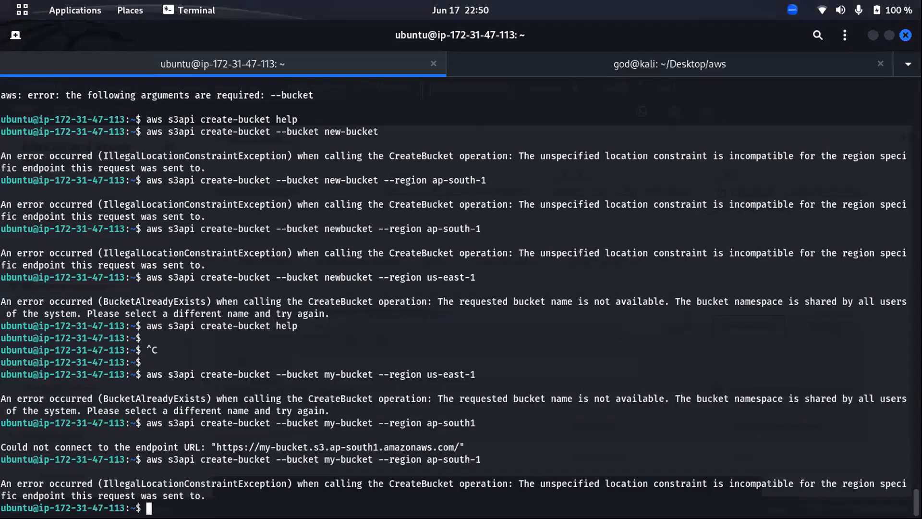
key("Up")
key("Return")
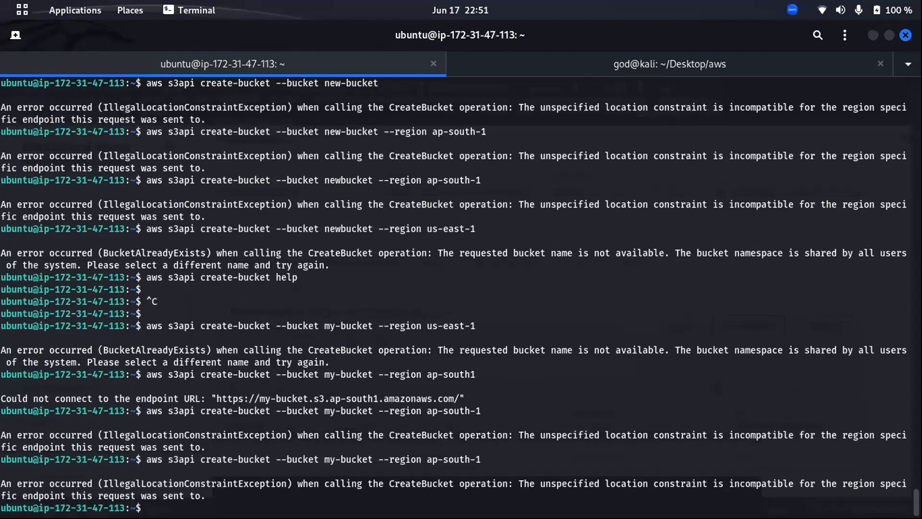
key("Up")
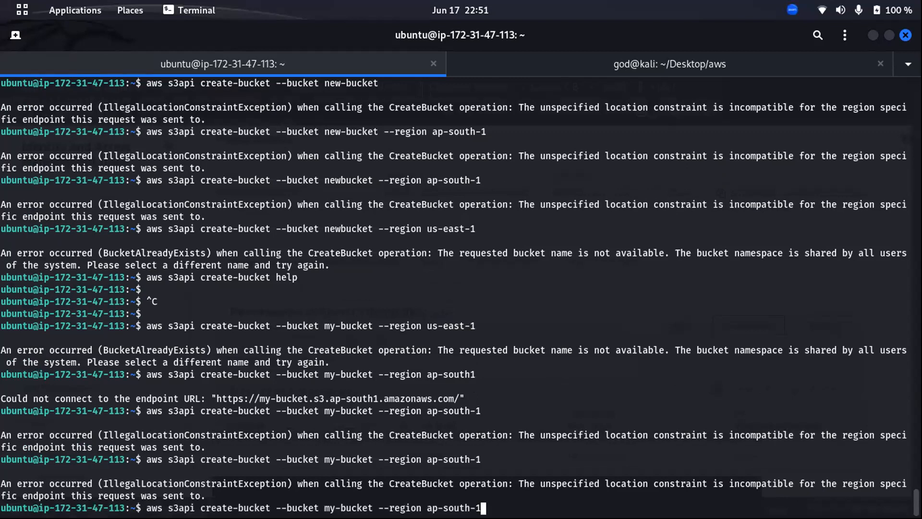
key("Return")
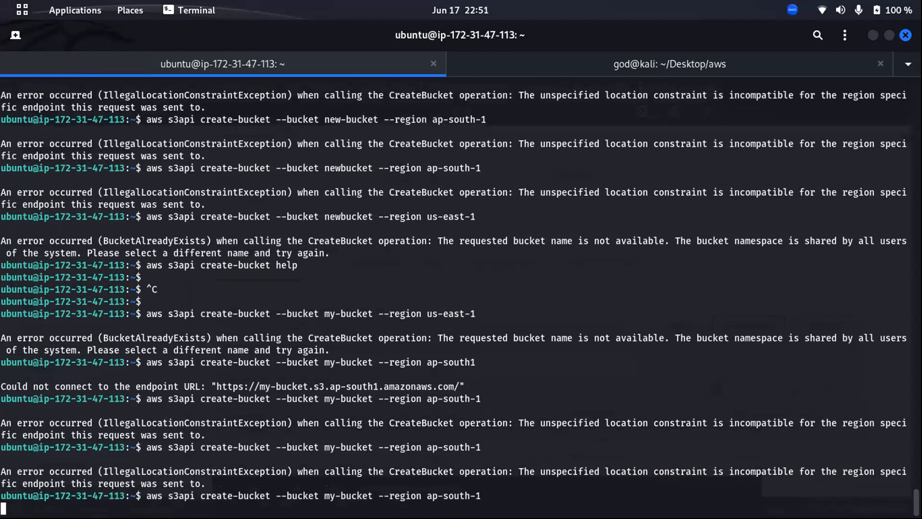
left_click_drag(340, 411, 851, 480)
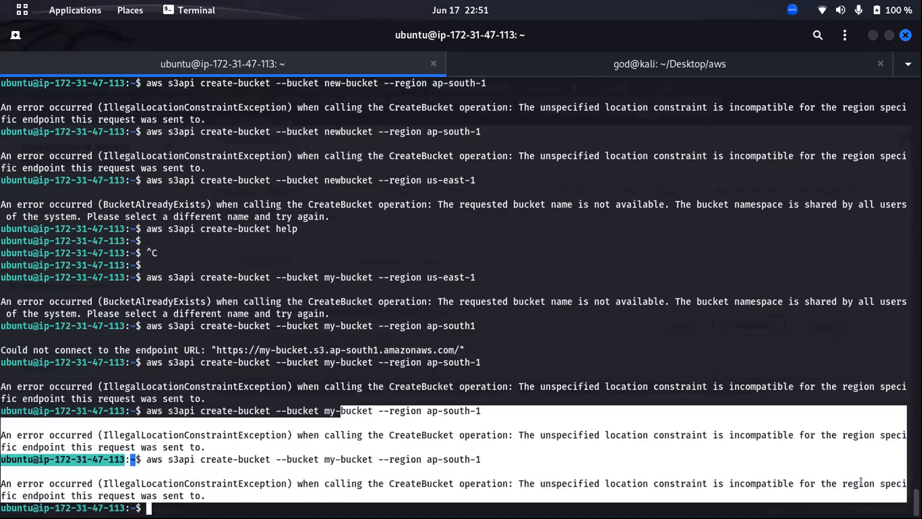
left_click(858, 482)
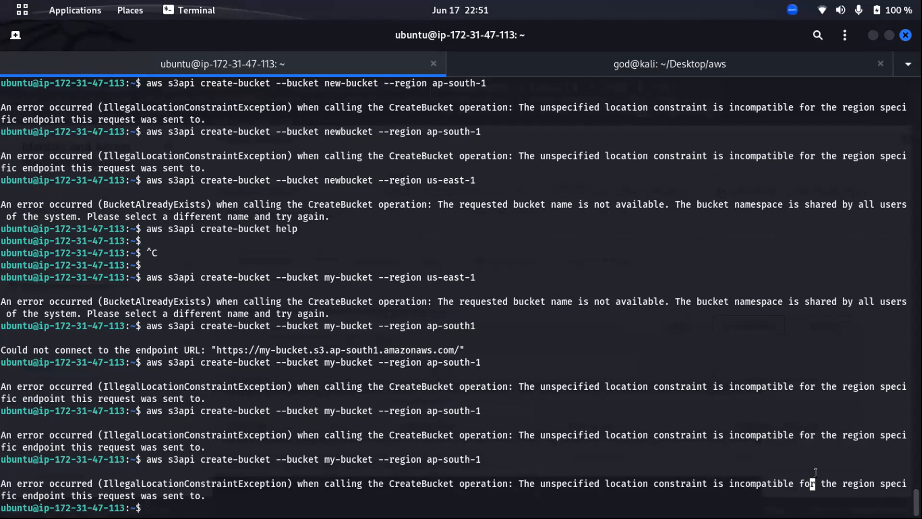
Step: Recall the create-bucket command for my-bucket, change its region to us-east-1, and run it
key("Up")
key("Left")
key("Left")
key("Left")
key("Left")
key("Left")
key("Left")
key("Left")
key("Left")
key("Left")
key("Left")
key("Left")
key("Left")
key("Left")
key("Left")
key("Left")
key("Left")
key("Left")
key("Left")
key("Left")
key("Left")
key("Left")
key("Left")
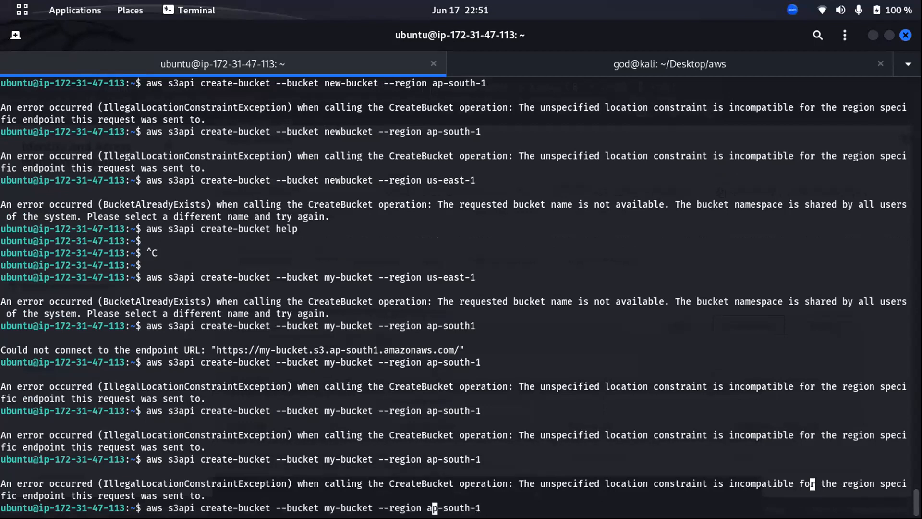
key("Right")
key("Right")
key("Right")
key("Right")
key("Right")
key("Right")
key("Right")
key("Right")
key("Right")
key("Right")
key("Right")
key("Right")
key("Right")
key("Right")
key("Right")
key("Right")
key("Right")
key("Right")
key("End")
key("BackSpace")
key("BackSpace")
key("BackSpace")
key("BackSpace")
key("BackSpace")
key("BackSpace")
key("BackSpace")
key("BackSpace")
key("BackSpace")
key("BackSpace")
type("us-east-1")
key("Return")
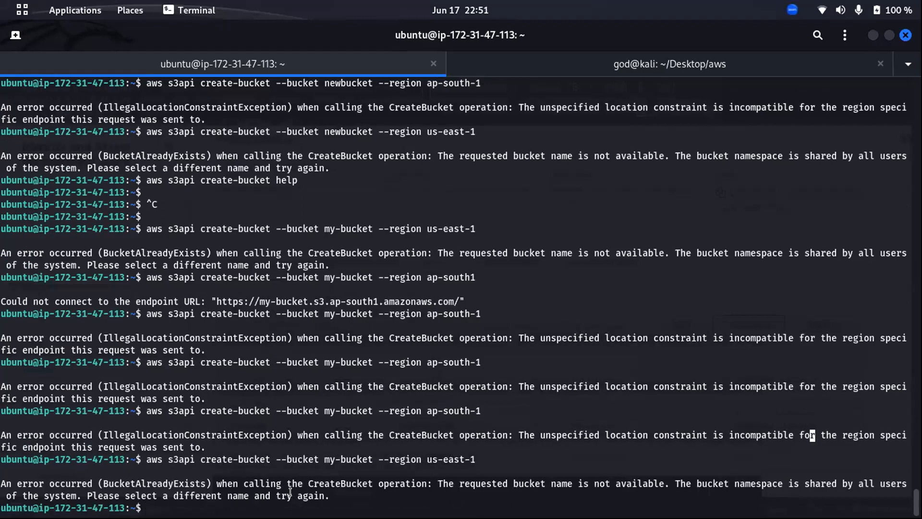
Step: Recall the last create-bucket command and examine its bucket name and region arguments
key("Up")
key("Left")
key("Left")
key("Left")
key("Left")
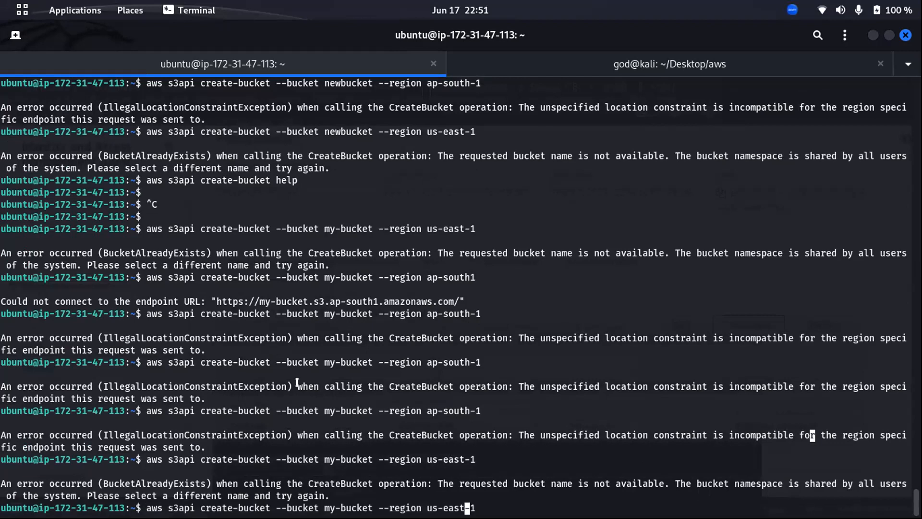
key("Left")
key("Left")
key("Left")
key("Left")
key("Left")
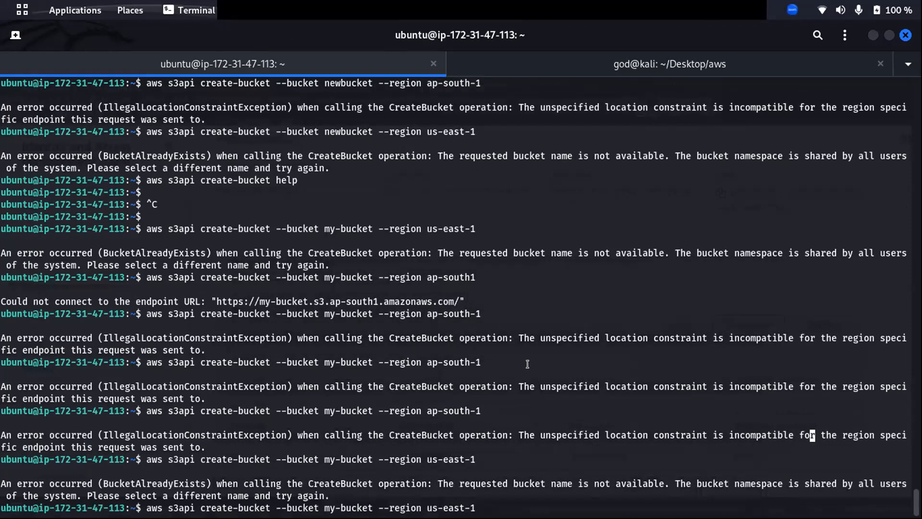
key("Left")
double_click(354, 453)
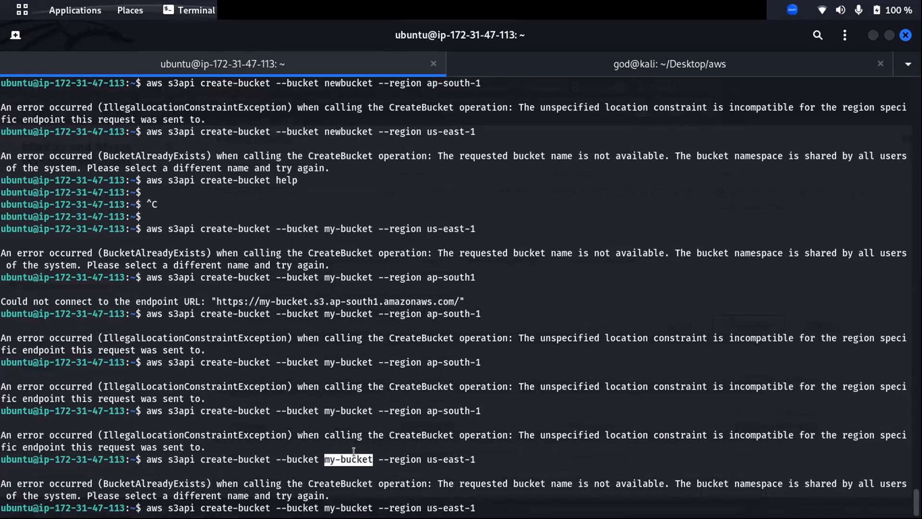
double_click(400, 459)
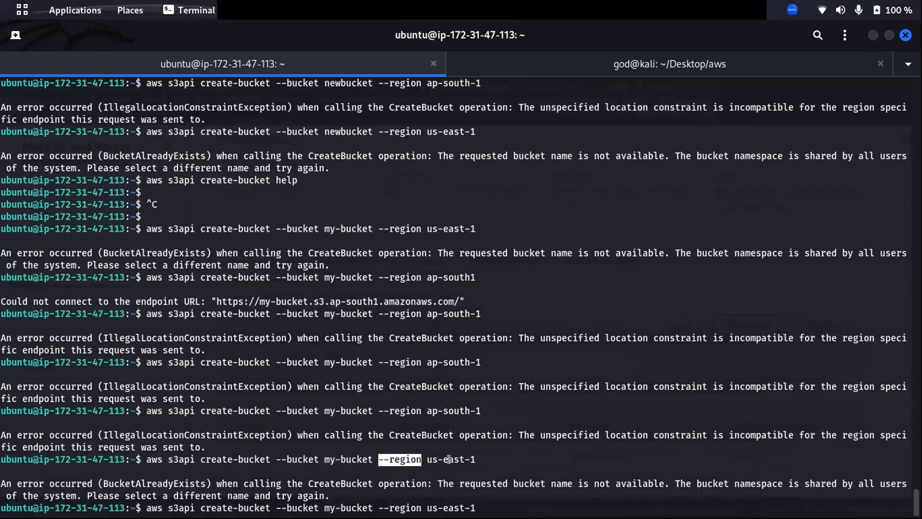
left_click(449, 459)
key("Right")
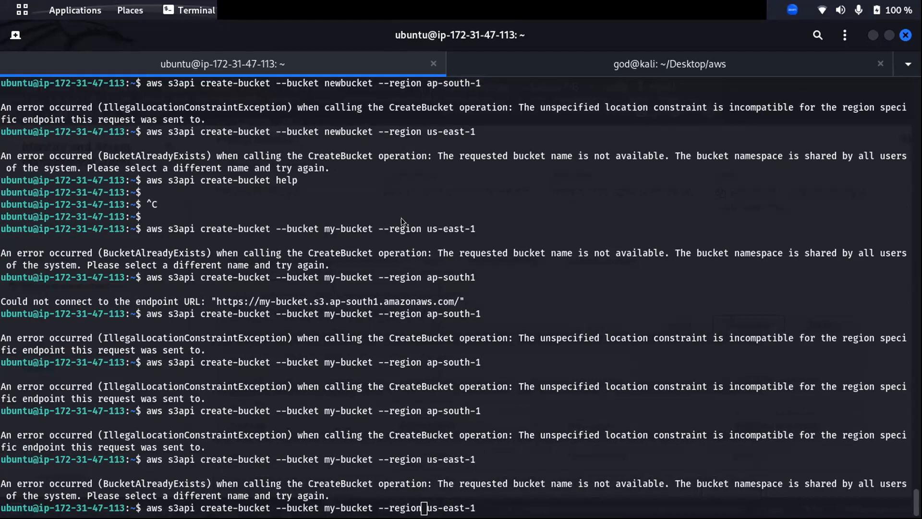
Step: Switch to the Firefox window with the IAM console and open the S3 service by searching for "s3"
key("super")
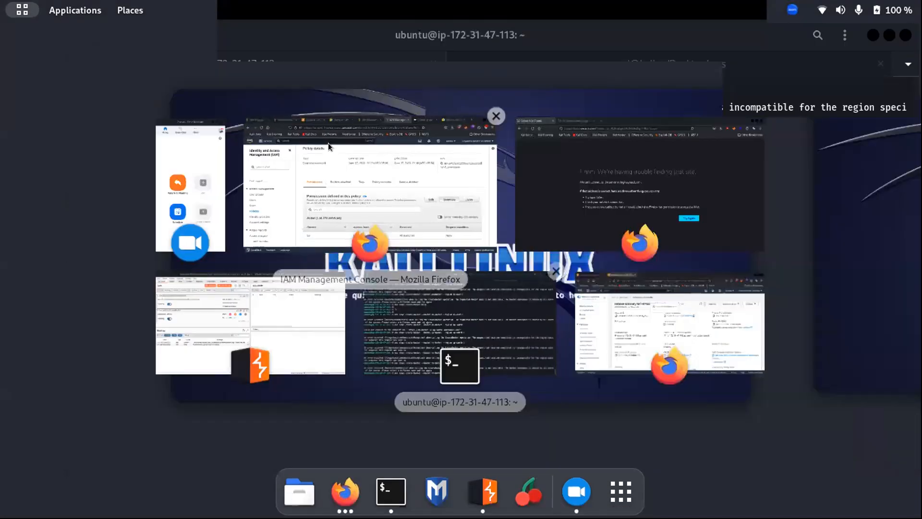
left_click(327, 143)
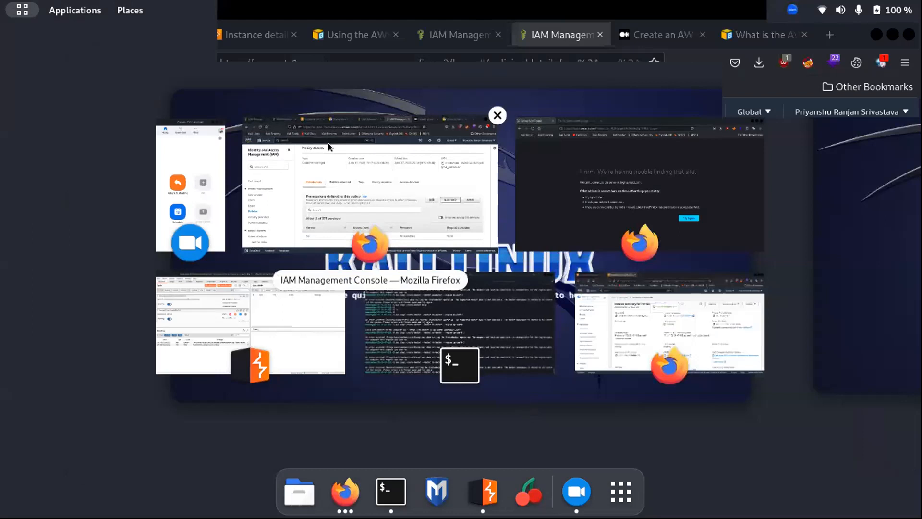
left_click(316, 131)
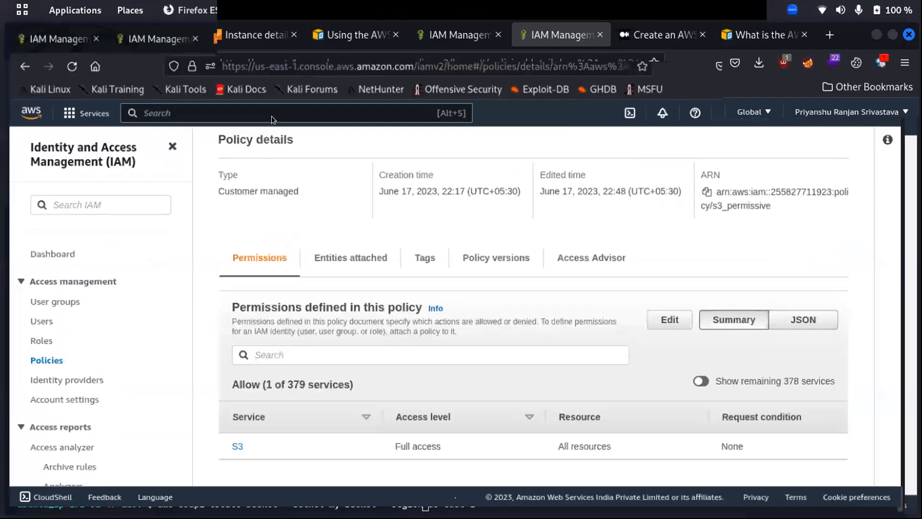
left_click(253, 110)
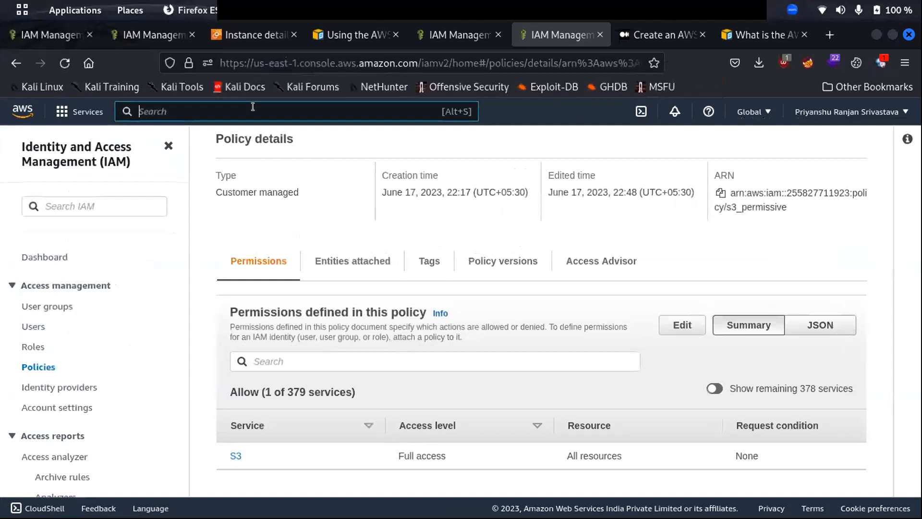
type("s3")
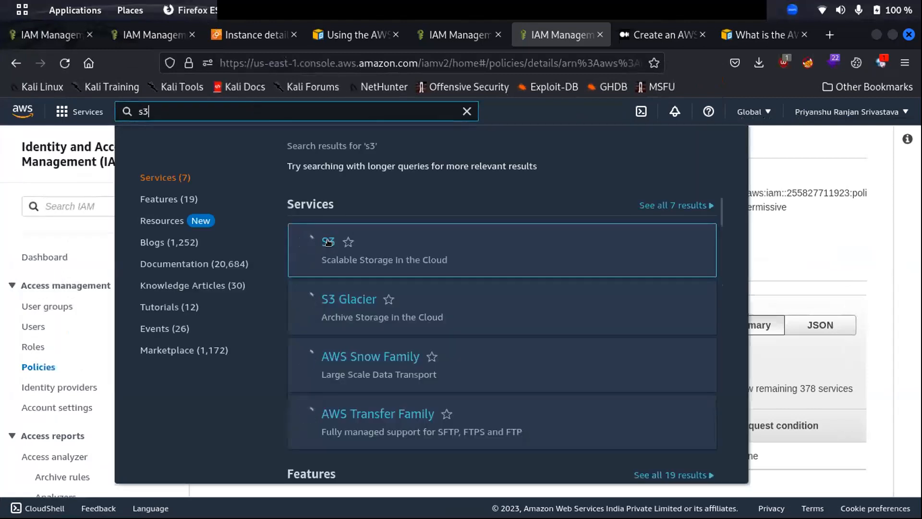
left_click(476, 226)
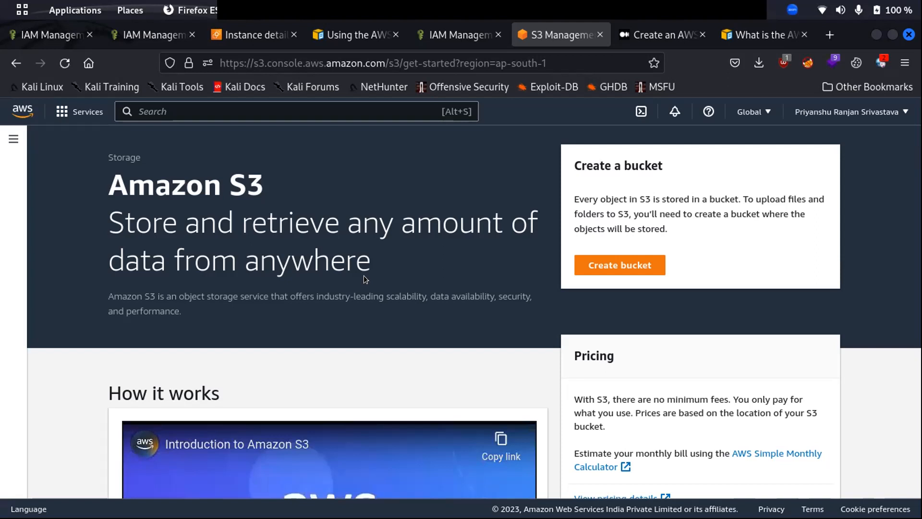
Step: Look through the console's region list on the Amazon S3 start page for us-east-1
left_click(753, 111)
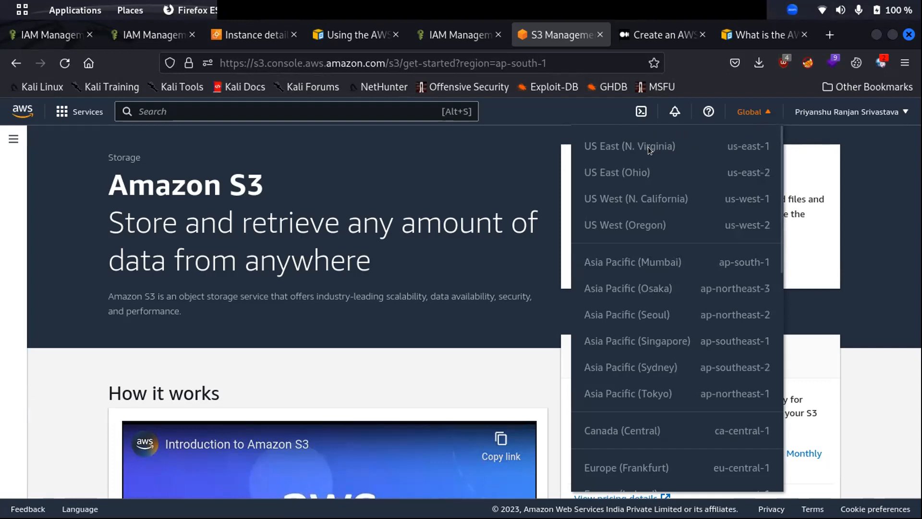
scroll(647, 146, "down", 7)
scroll(649, 150, "up", 7)
triple_click(648, 143)
left_click(739, 147)
triple_click(747, 138)
left_click(875, 174)
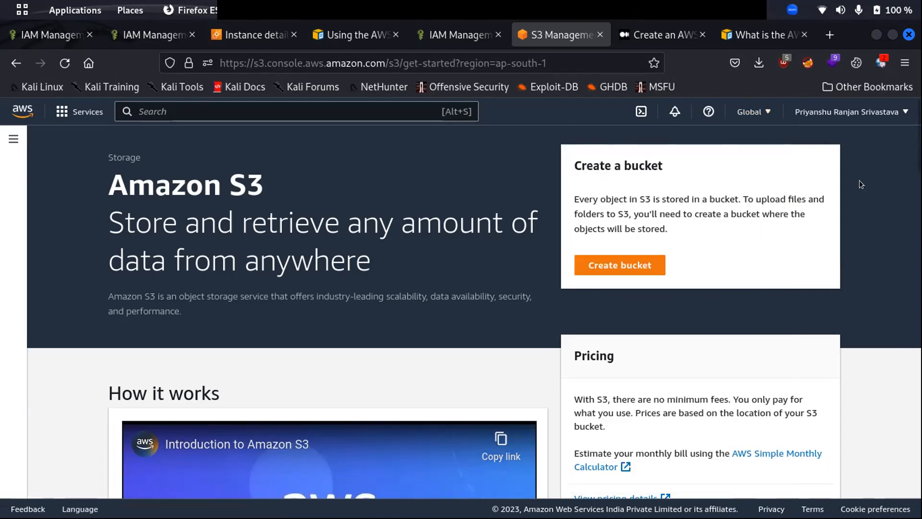
Step: Go to the S3 Buckets list by way of the bucket creation page and look through the region list there
left_click(608, 264)
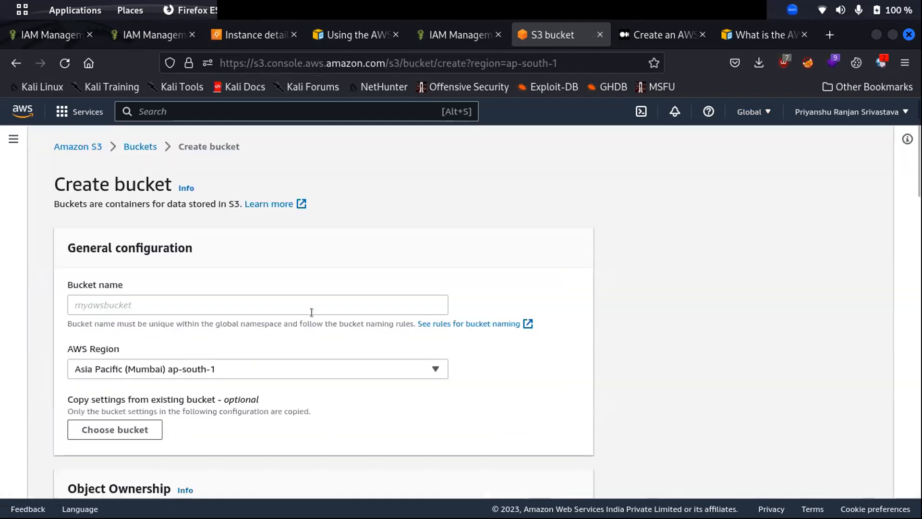
left_click(140, 147)
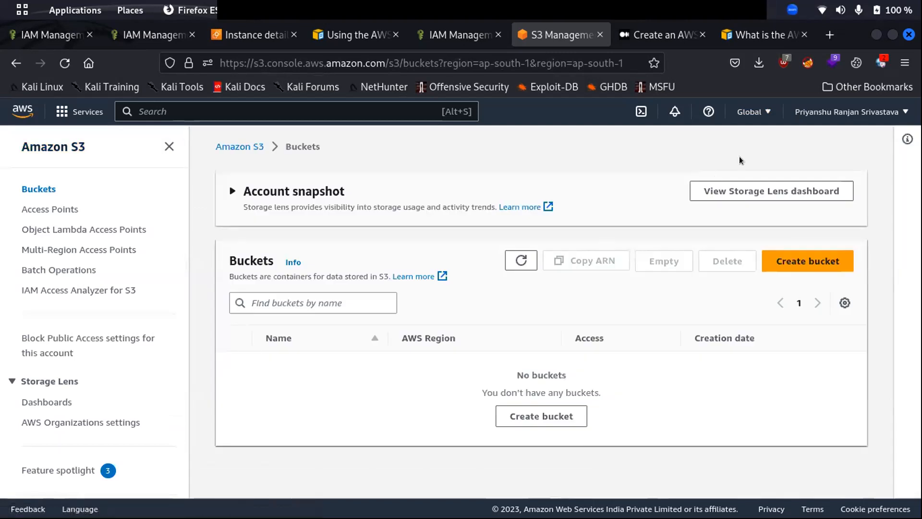
left_click(755, 112)
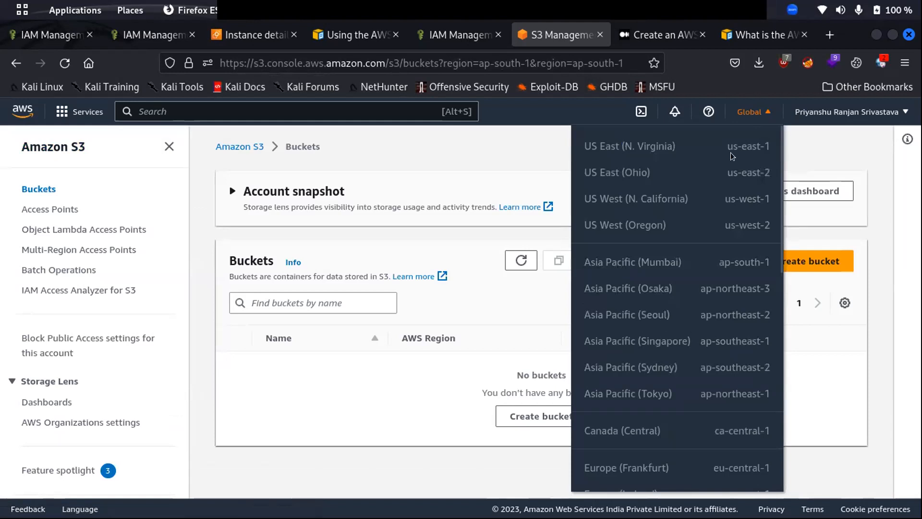
scroll(730, 229, "down", 10)
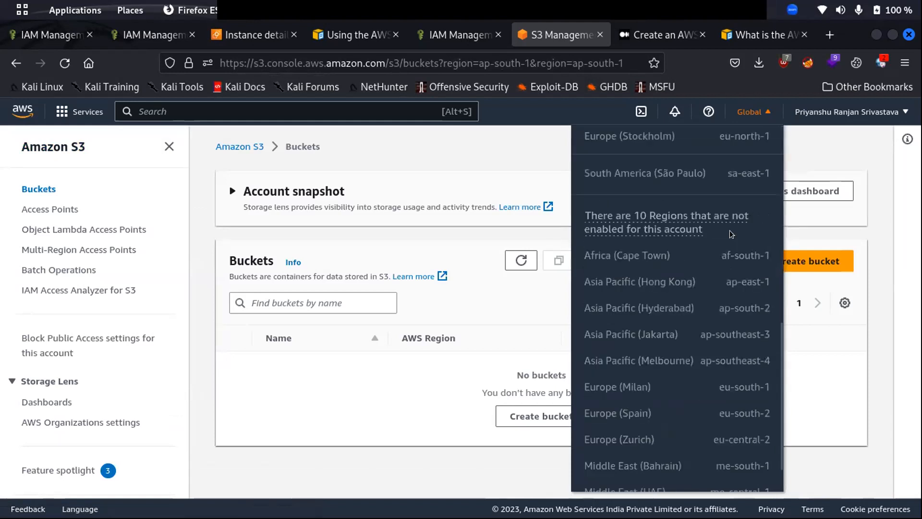
scroll(730, 236, "up", 10)
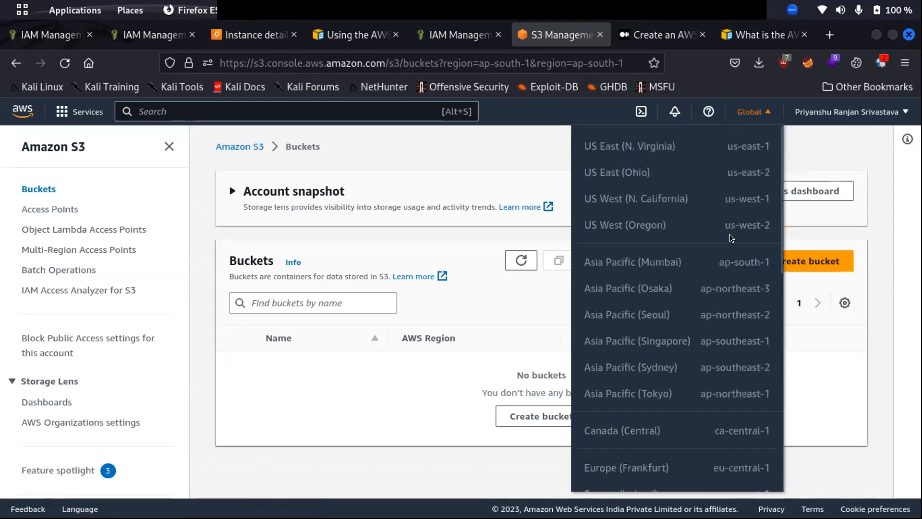
left_click(425, 269)
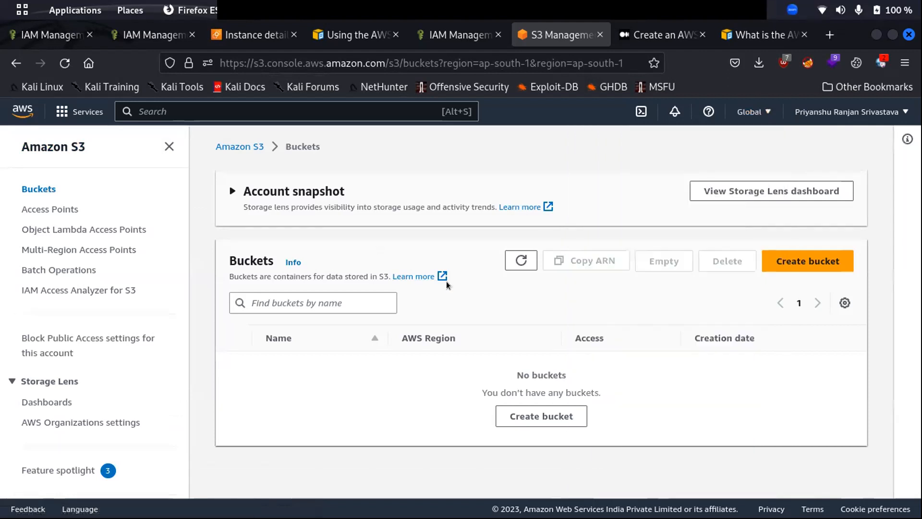
Step: Reload the Buckets page, dismiss the console rating banner, and check the region list again
left_click(64, 63)
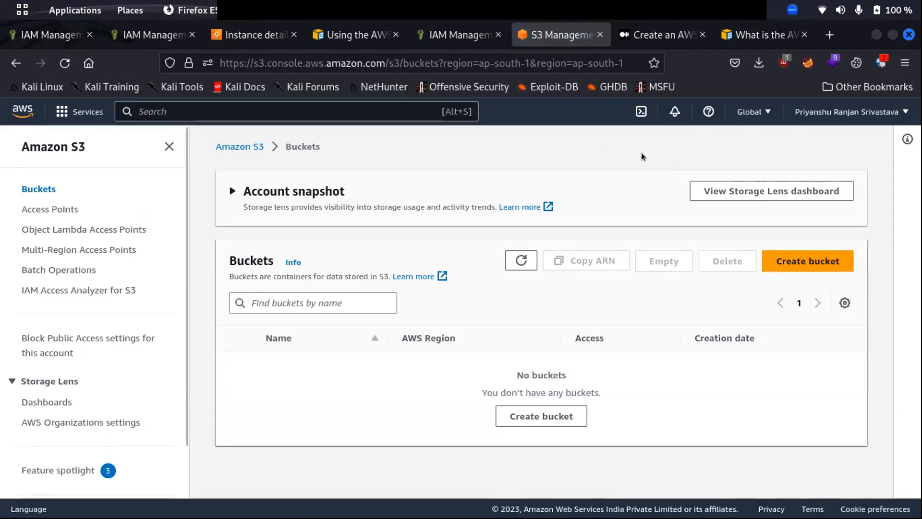
left_click(763, 112)
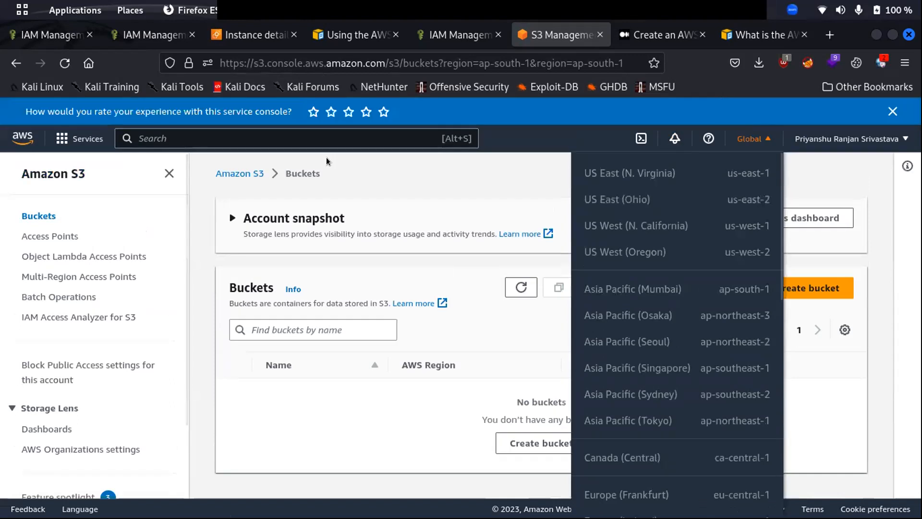
left_click(893, 111)
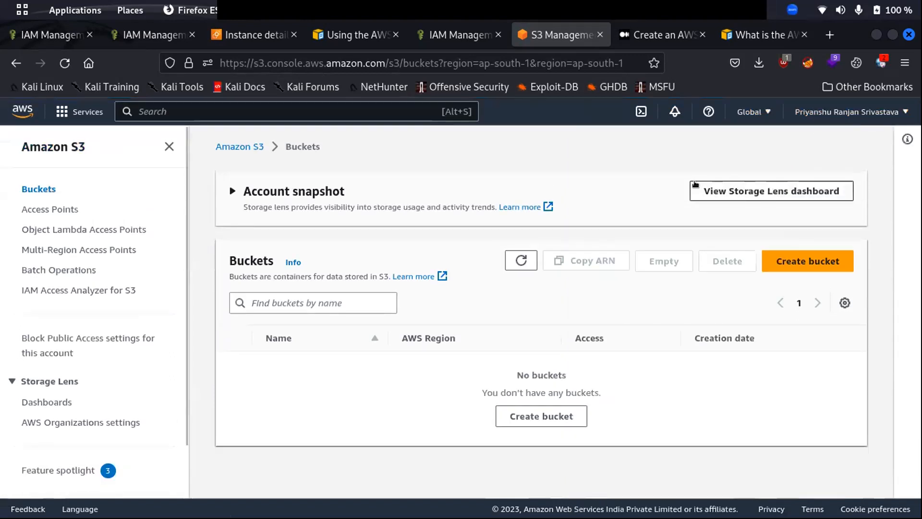
left_click(752, 112)
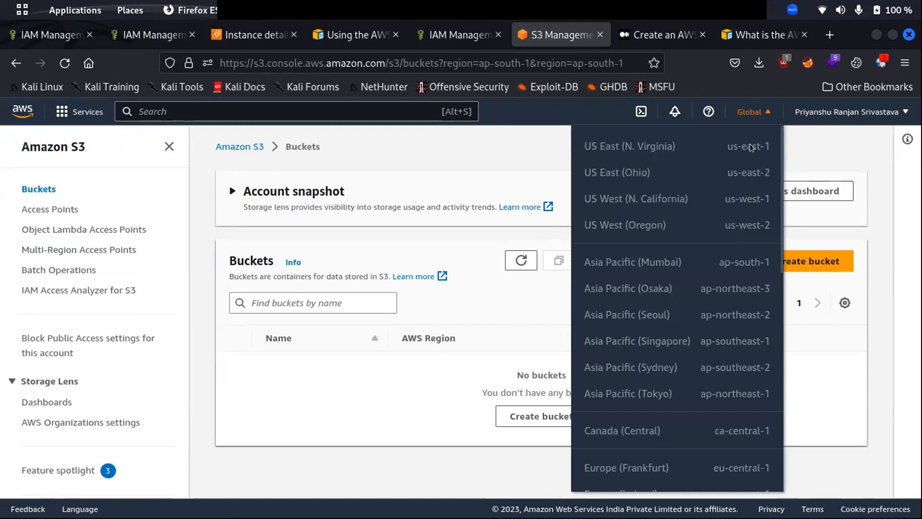
Step: Replace the first region parameter in the Buckets page URL with us-east-1
left_click(526, 55)
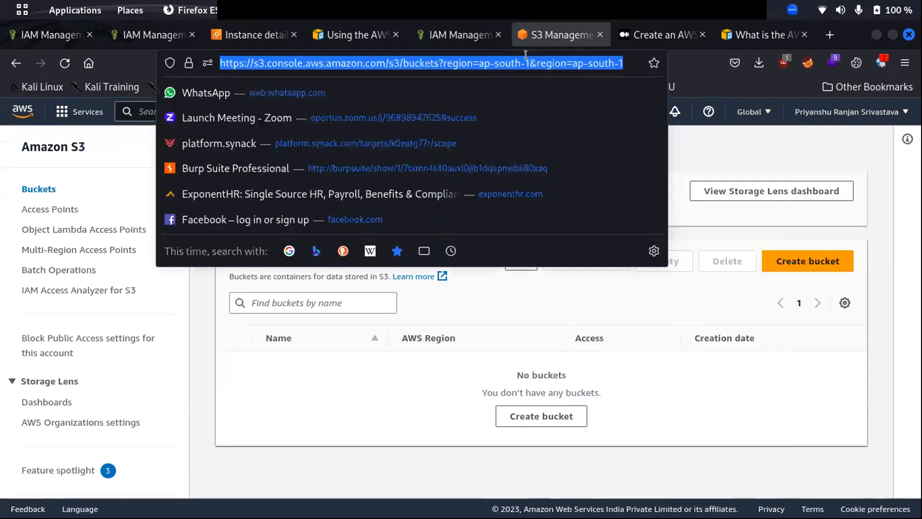
left_click(526, 55)
key("shift+Left")
key("shift+Left")
key("shift+Left")
key("shift+Left")
key("shift+Left")
key("shift+Left")
key("shift+Left")
key("shift+Left")
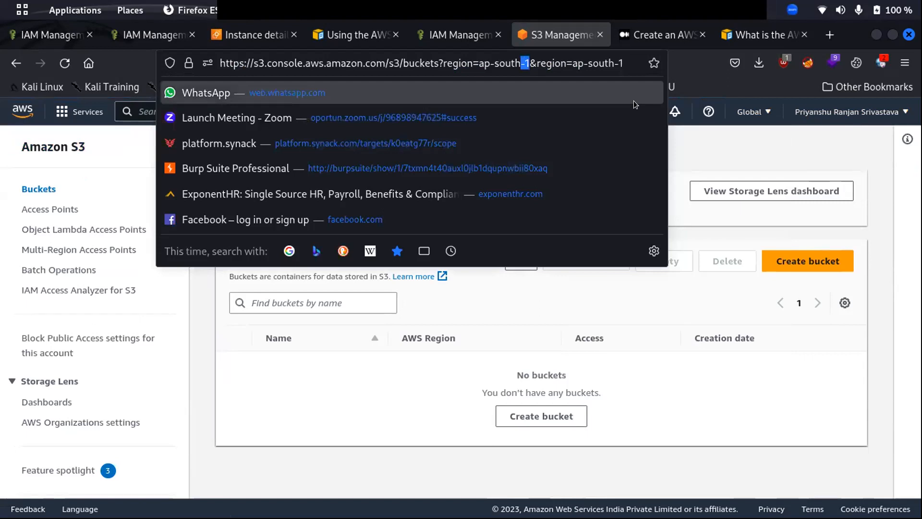
key("shift+Left")
key("shift+Left")
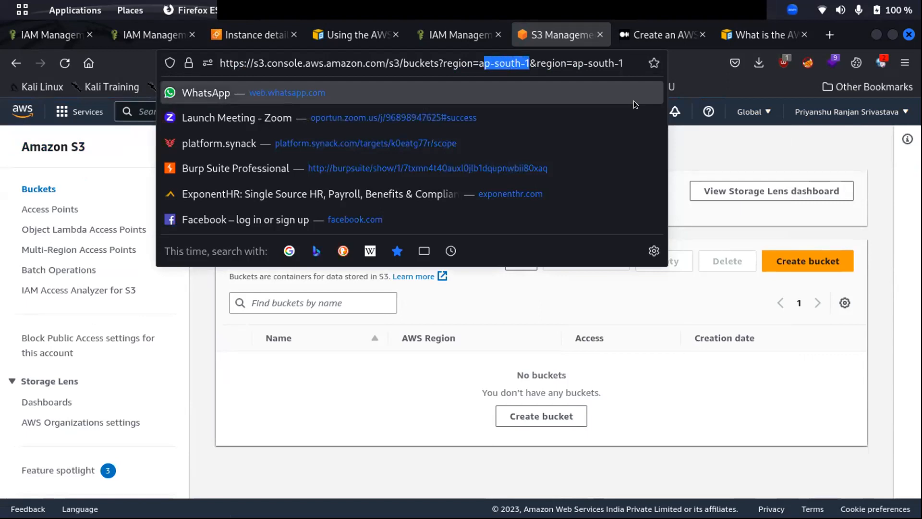
type("us-east")
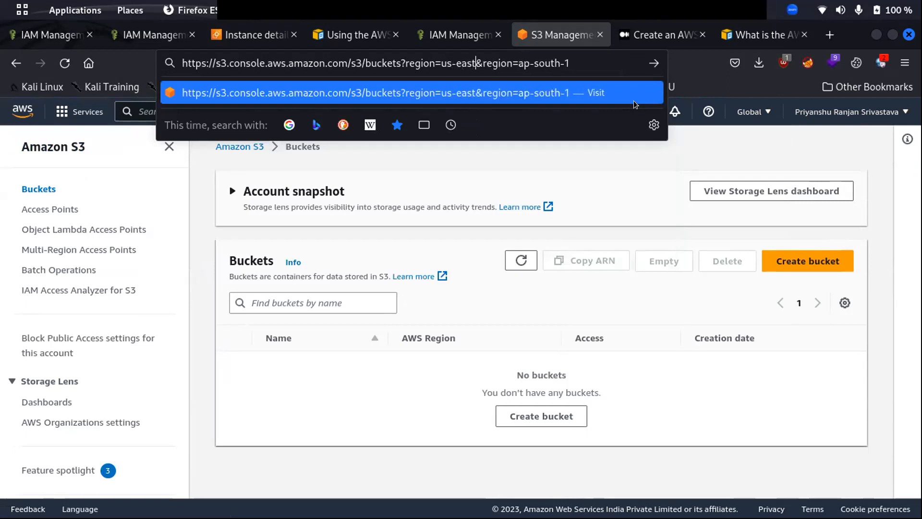
type("-11")
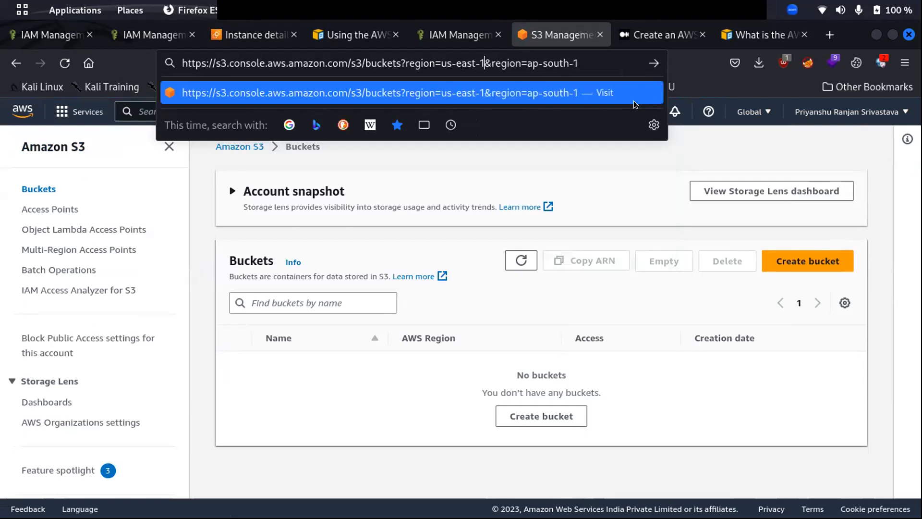
key("BackSpace")
Step: Replace the second region parameter in the URL with us-east-1 and load the page
key("Right")
key("Right")
key("Right")
key("Right")
key("Right")
key("Right")
key("Right")
key("Right")
key("Right")
key("Right")
key("Right")
key("Right")
key("Right")
key("Right")
key("Right")
key("Right")
key("Right")
key("Right")
key("Left")
key("Left")
key("Left")
key("Right")
key("shift+Left")
key("shift+Left")
key("shift+Left")
key("shift+Left")
key("shift+Left")
key("shift+Left")
key("shift+Left")
key("shift+Left")
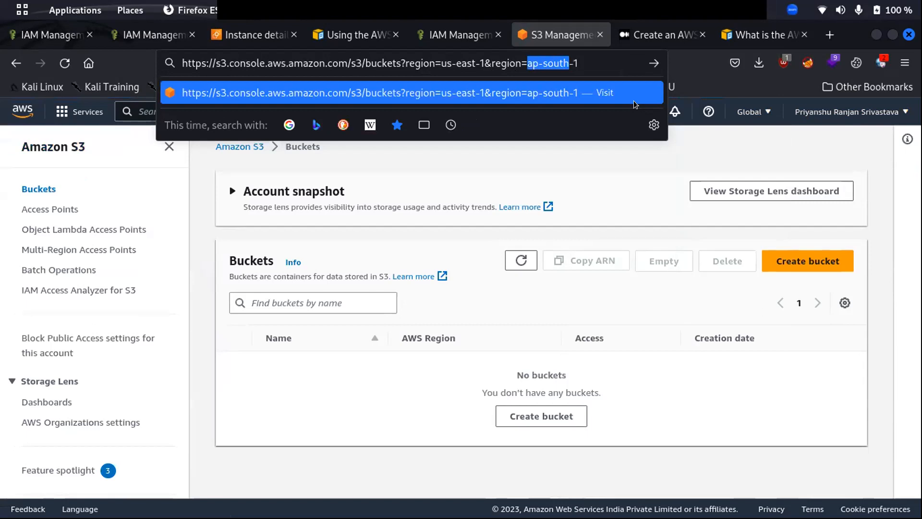
type("us-east-1")
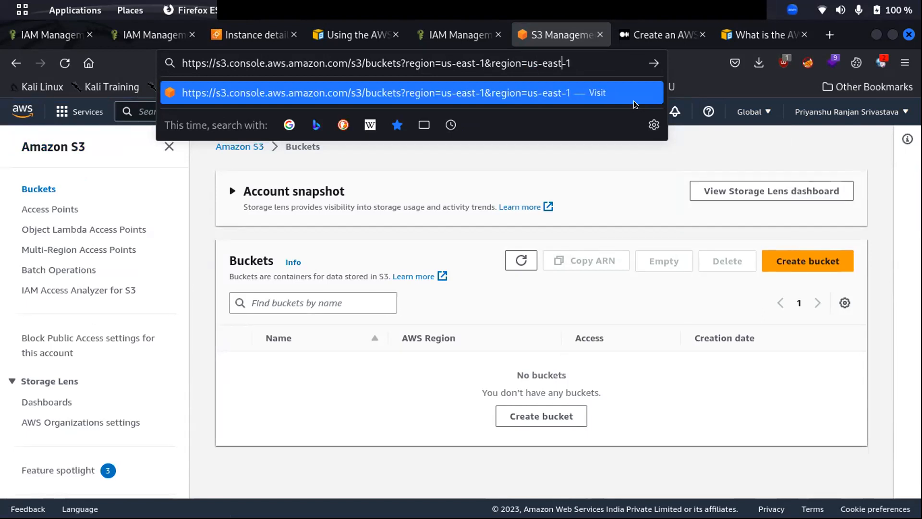
key("BackSpace")
key("BackSpace")
key("Return")
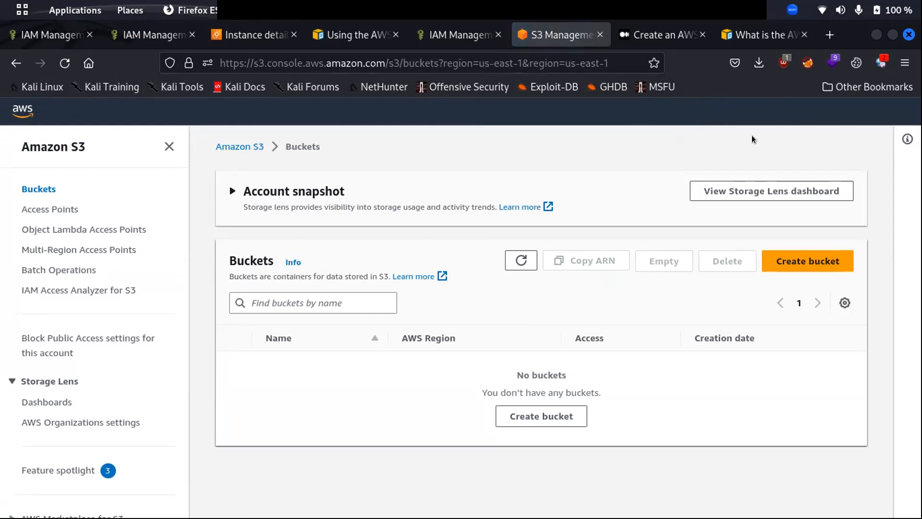
Step: Refresh the bucket list and check the region list for us-east-1, returning to the Terminal
left_click(529, 262)
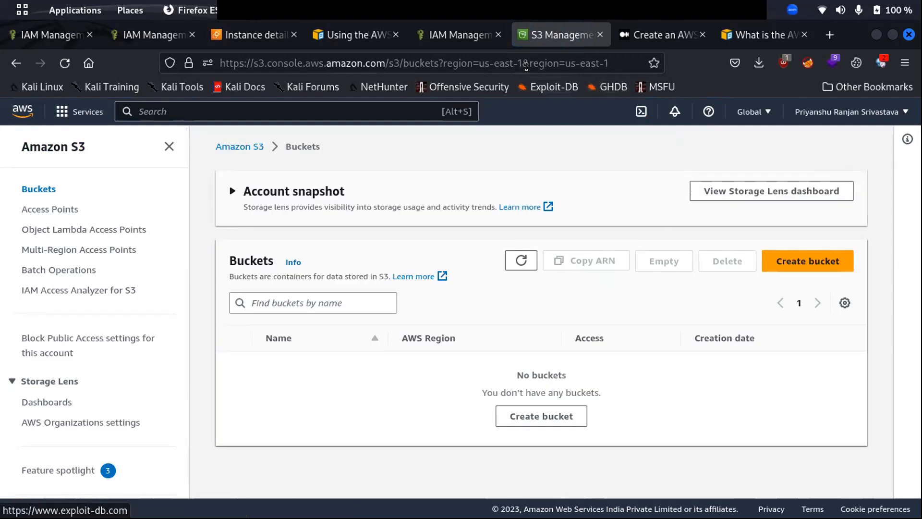
left_click(749, 112)
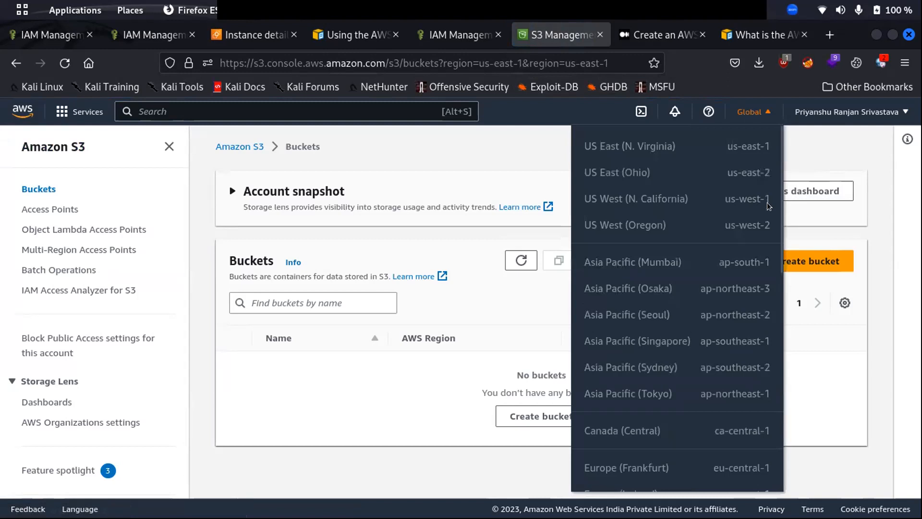
left_click(426, 298)
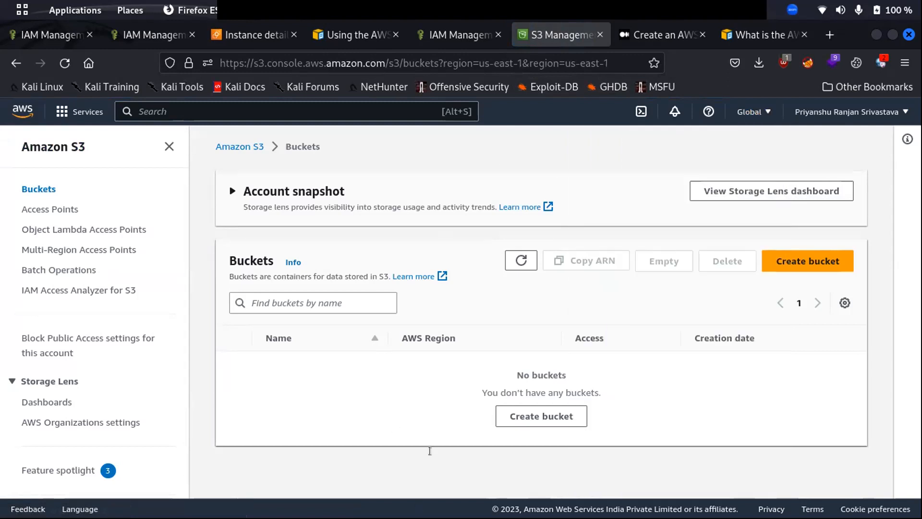
key("alt+Tab")
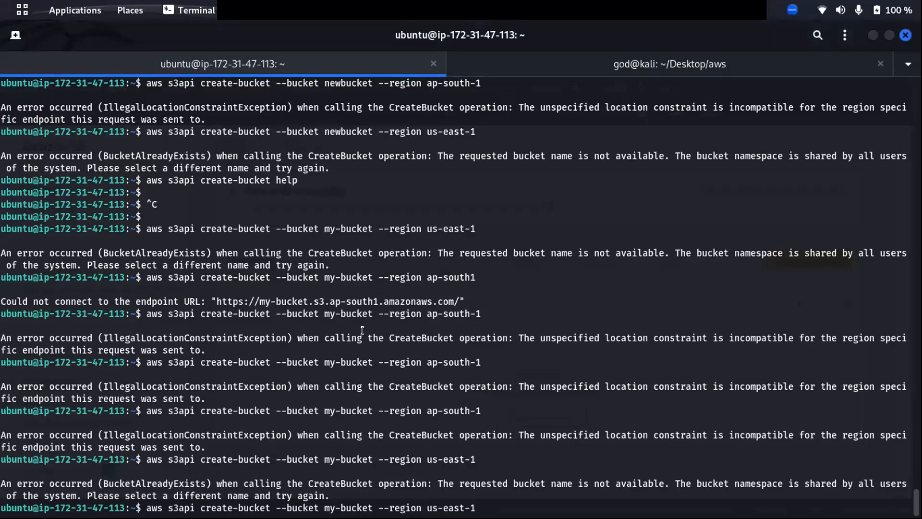
Step: Examine the error from the last create-bucket attempt, highlighting the error code and the word about the bucket's name
key("Right")
key("Right")
key("Right")
key("Right")
key("Right")
key("Right")
key("Right")
key("Right")
key("Right")
key("Right")
double_click(125, 481)
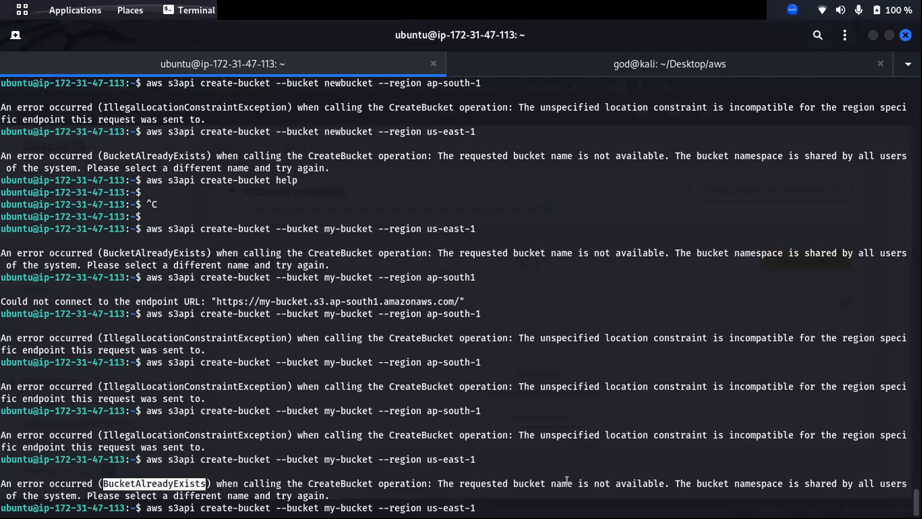
left_click(549, 483)
double_click(562, 484)
Step: Try to create an S3 bucket named my-bucket2 in region us-east-1 with aws s3api create-bucket
key("Left")
key("Left")
key("Left")
key("Left")
key("Left")
key("Left")
key("Left")
key("Left")
key("Left")
key("Left")
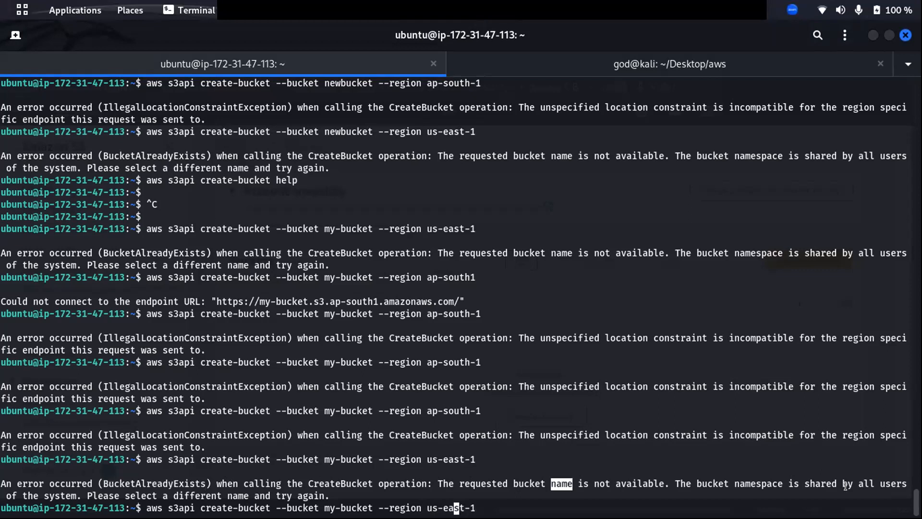
key("Left")
key("Left")
key("Left")
key("Left")
key("Left")
key("Left")
key("Left")
key("Left")
key("Left")
type("2")
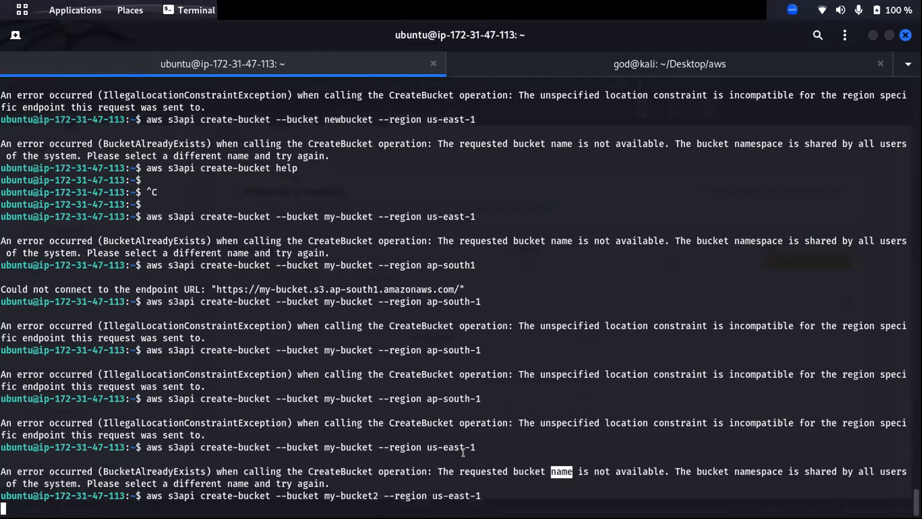
key("Return")
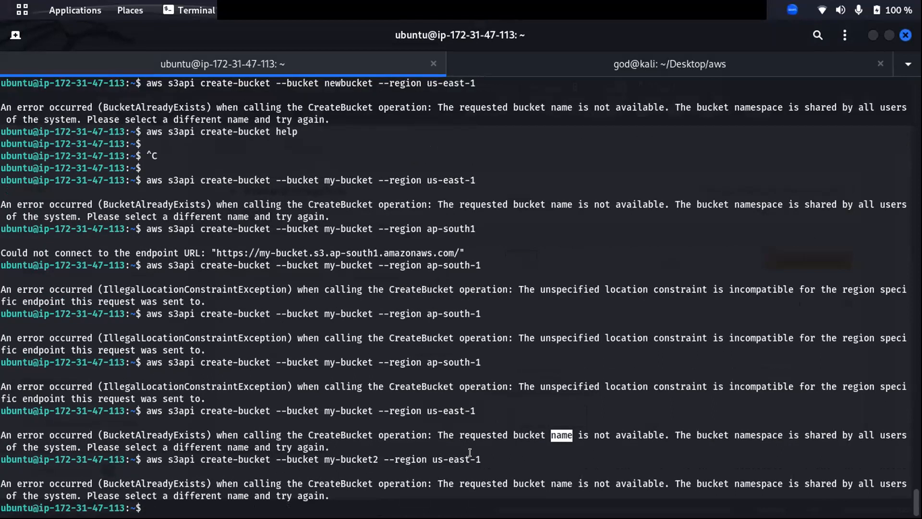
Step: Rerun the create-bucket command with the bucket name changed to my-bucket222, keeping region us-east-1
key("Up")
key("Left")
key("Left")
key("Left")
key("Left")
key("Left")
key("Left")
key("Left")
key("Left")
key("Left")
key("Left")
key("Left")
key("Left")
key("Left")
key("Left")
key("Left")
key("Left")
key("Left")
key("Left")
key("Left")
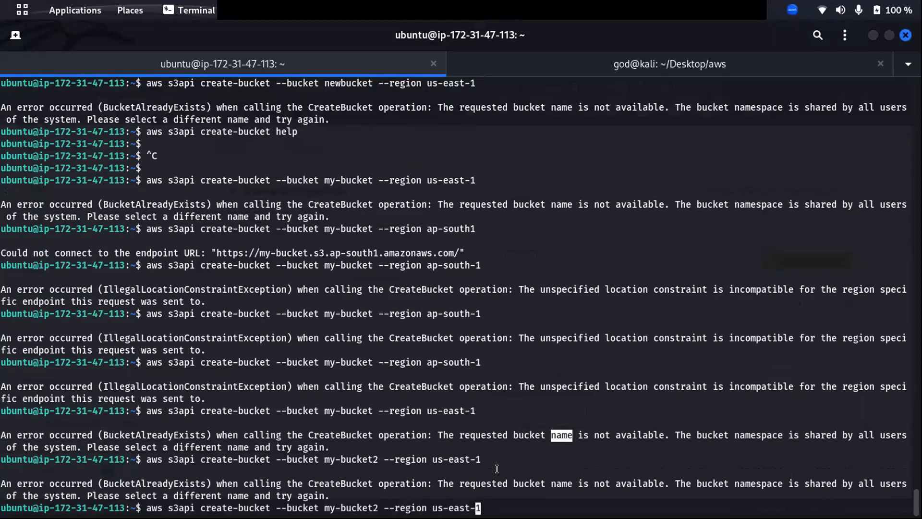
type("22")
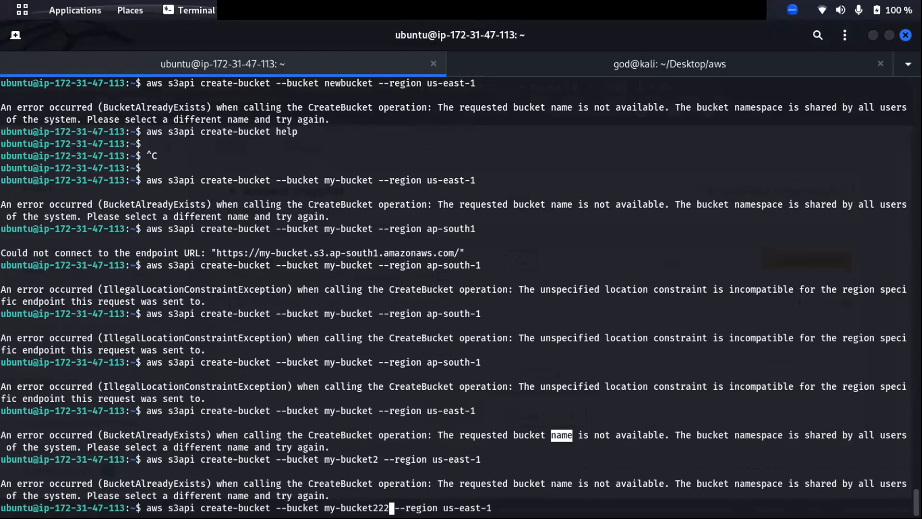
key("Return")
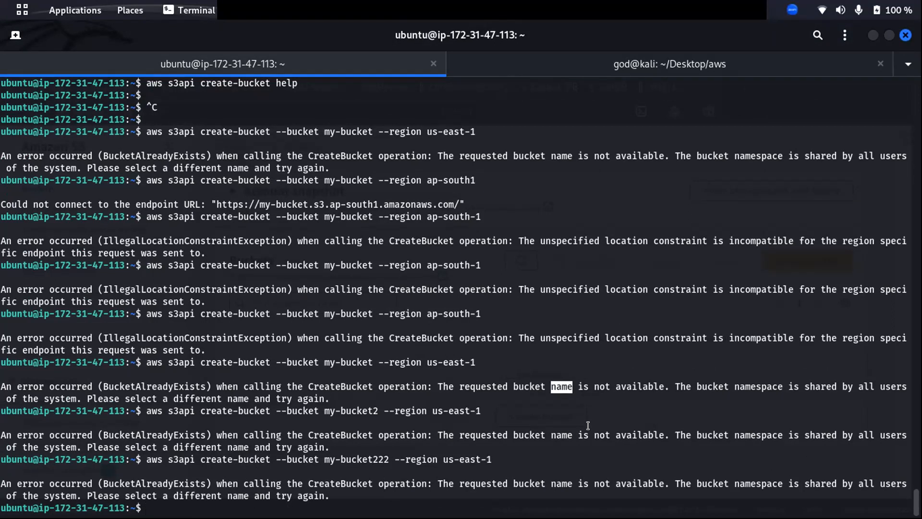
Step: Change the bucket name in the previous command to your-bucket222 and create the bucket in us-east-1
key("Up")
key("Left")
key("Left")
key("Left")
key("Left")
key("Left")
key("Left")
key("Left")
key("Left")
key("Left")
key("Left")
key("Left")
key("Left")
key("Left")
key("Left")
key("Left")
key("Left")
key("Left")
key("Left")
key("Left")
key("Left")
key("Left")
key("Left")
key("Left")
key("Left")
key("Left")
key("Left")
key("Left")
key("Left")
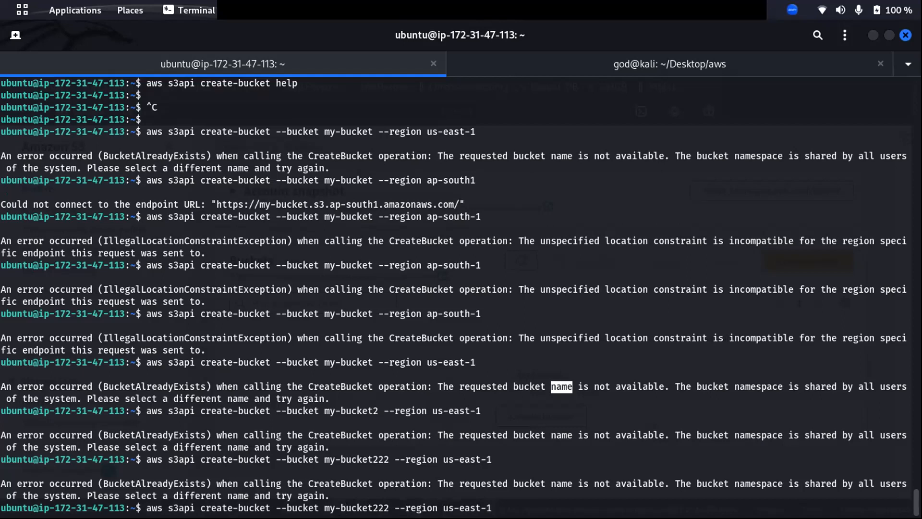
key("BackSpace")
type("your")
key("Delete")
key("Return")
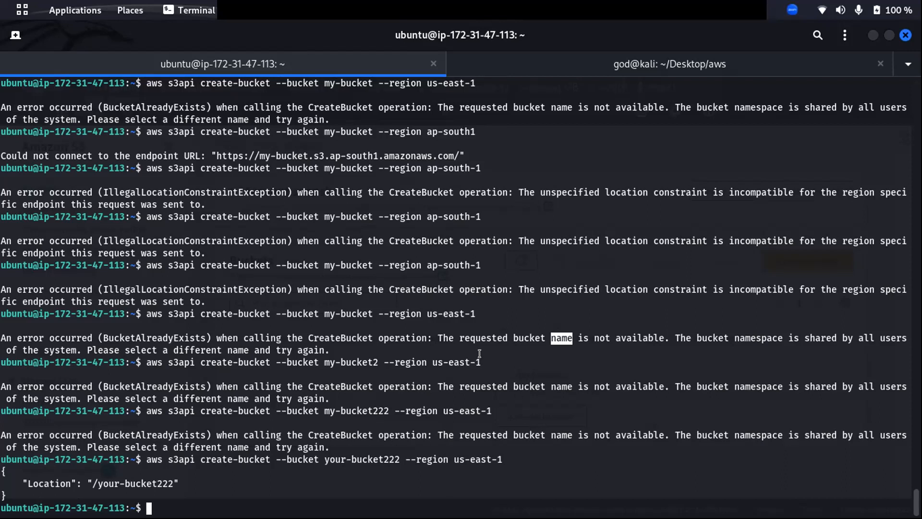
left_click(270, 397)
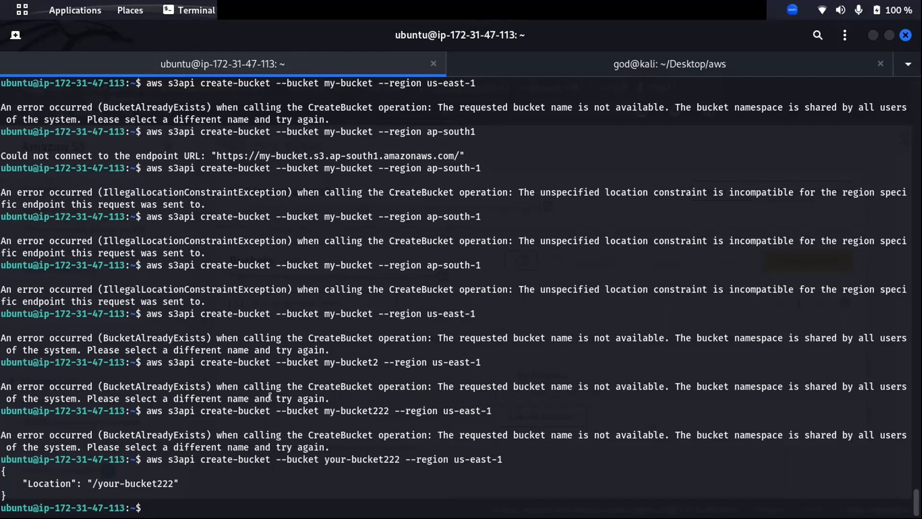